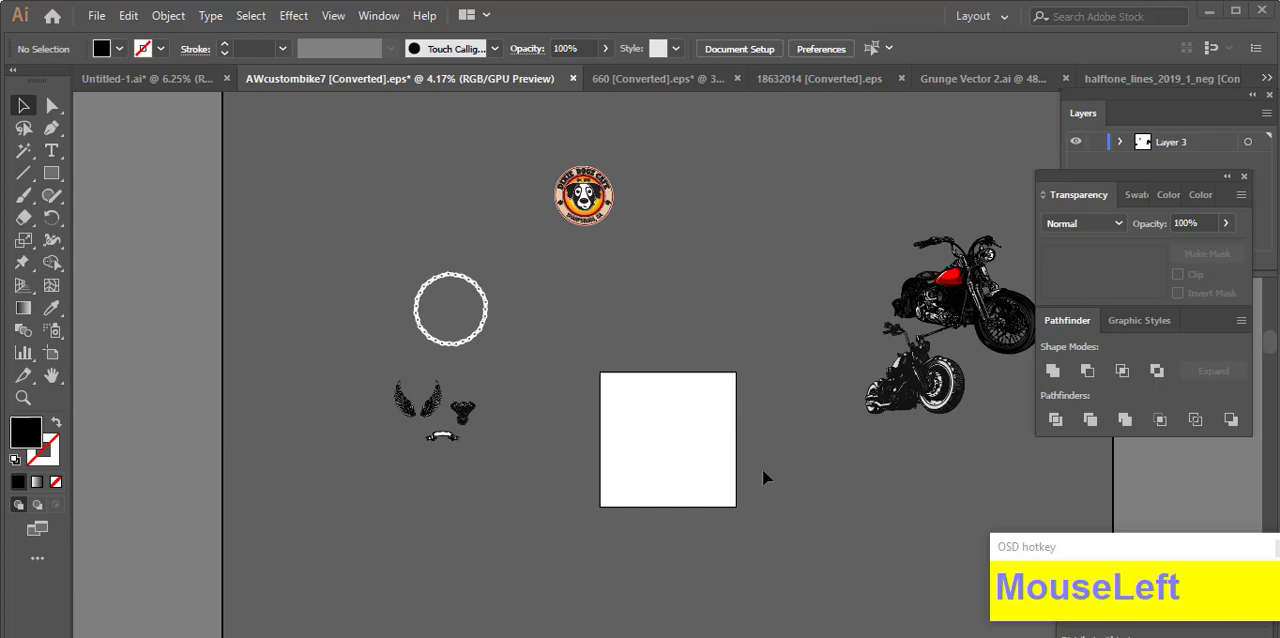
Step: Paste the text "bike nights at Dixie Dogz Cafe" and place it above the artboard
{"action": "scroll", "coordinate": [687, 422], "scroll_direction": "up", "scroll_amount": 1}
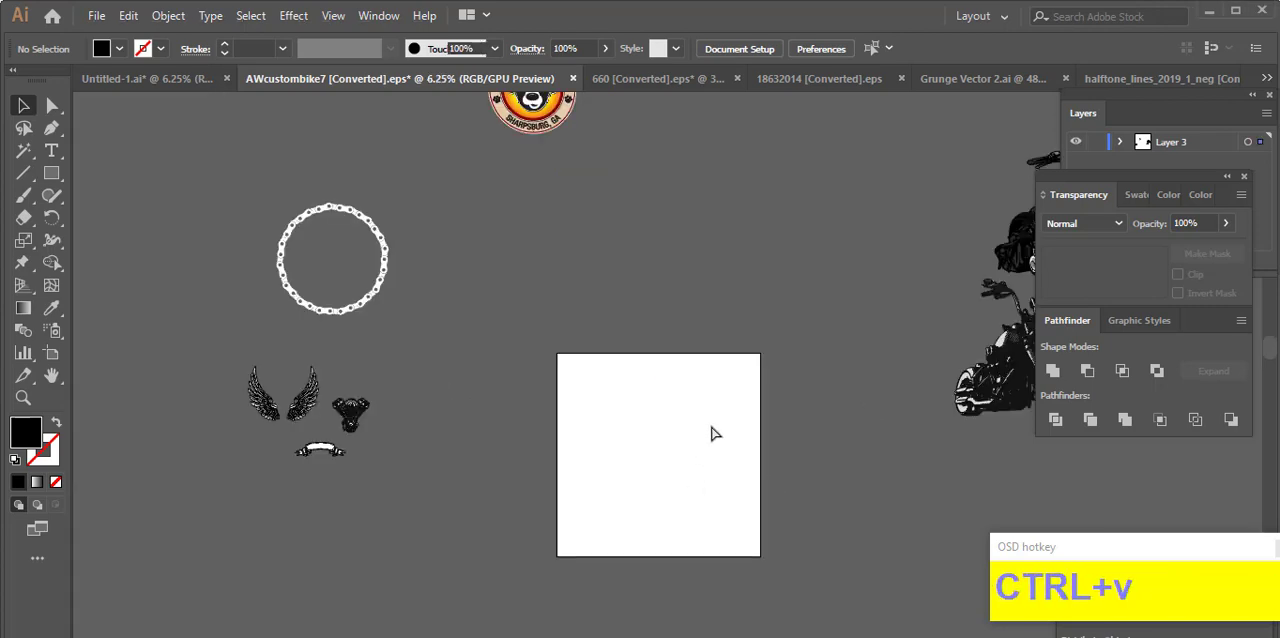
{"action": "key", "text": "ctrl+v"}
{"action": "scroll", "coordinate": [663, 443], "scroll_direction": "down", "scroll_amount": 1}
{"action": "left_click_drag", "start_coordinate": [744, 438], "coordinate": [790, 453]}
{"action": "left_click_drag", "start_coordinate": [707, 430], "coordinate": [726, 327]}
{"action": "left_click", "coordinate": [731, 337]}
{"action": "scroll", "coordinate": [731, 337], "scroll_direction": "up", "scroll_amount": 1}
Step: Split the pasted text so "bike nights" is a separate text object directly above "Dixie Dogz Cafe", dropping "at"
{"action": "left_click", "coordinate": [54, 156]}
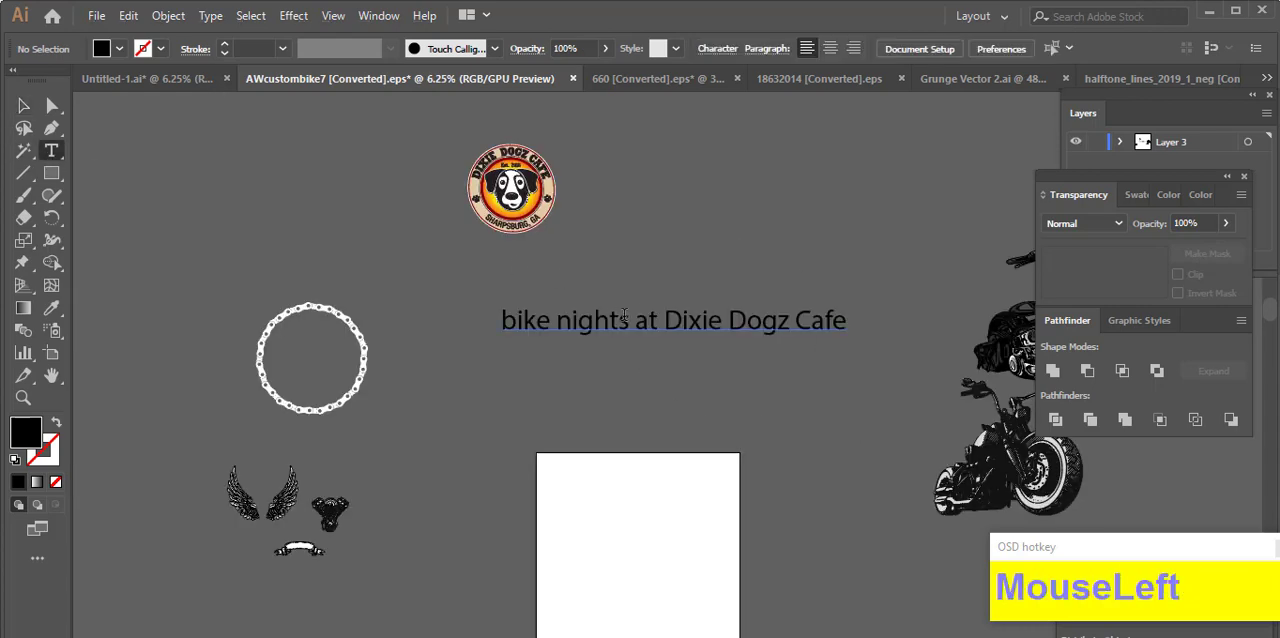
{"action": "left_click_drag", "start_coordinate": [628, 320], "coordinate": [500, 320]}
{"action": "key", "text": "ctrl+c"}
{"action": "key", "text": "BackSpace"}
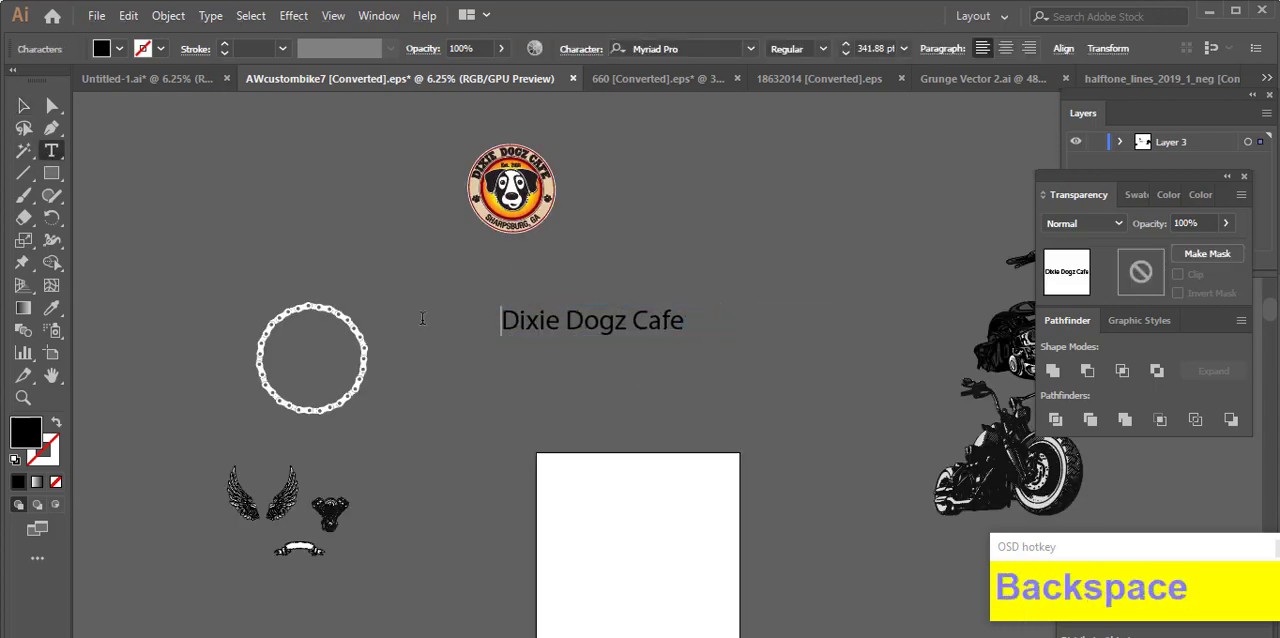
{"action": "left_click", "coordinate": [22, 104]}
{"action": "left_click", "coordinate": [610, 337]}
{"action": "key", "text": "ctrl+v"}
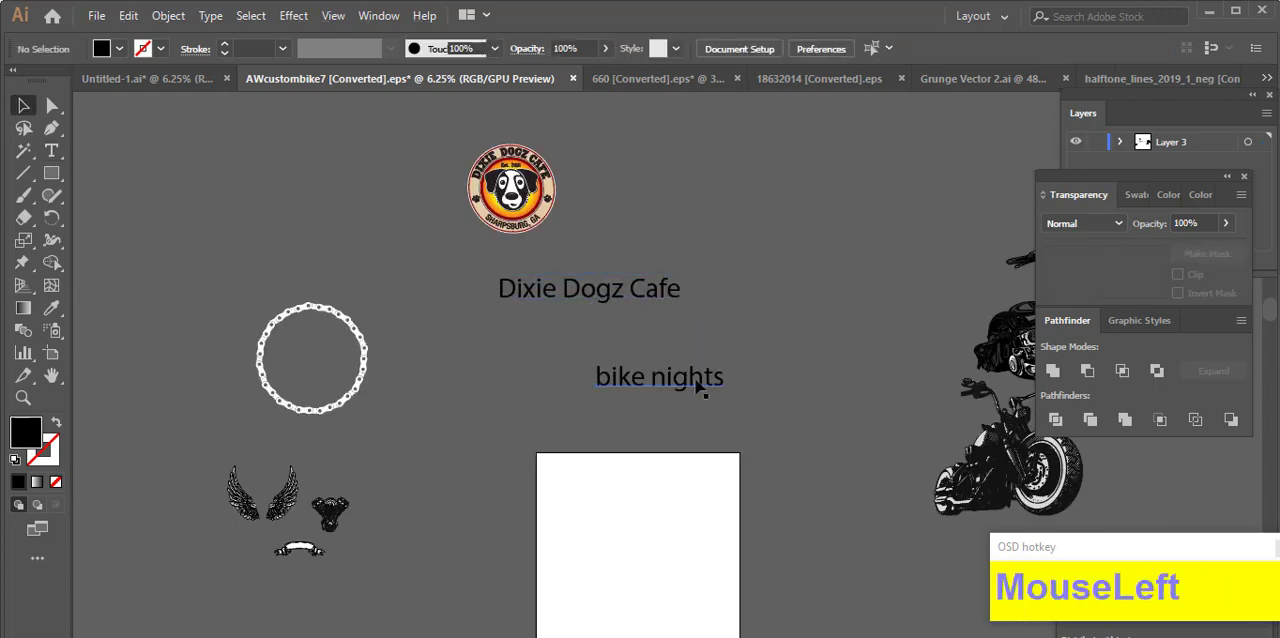
{"action": "left_click_drag", "start_coordinate": [696, 379], "coordinate": [598, 271]}
{"action": "left_click", "coordinate": [694, 363]}
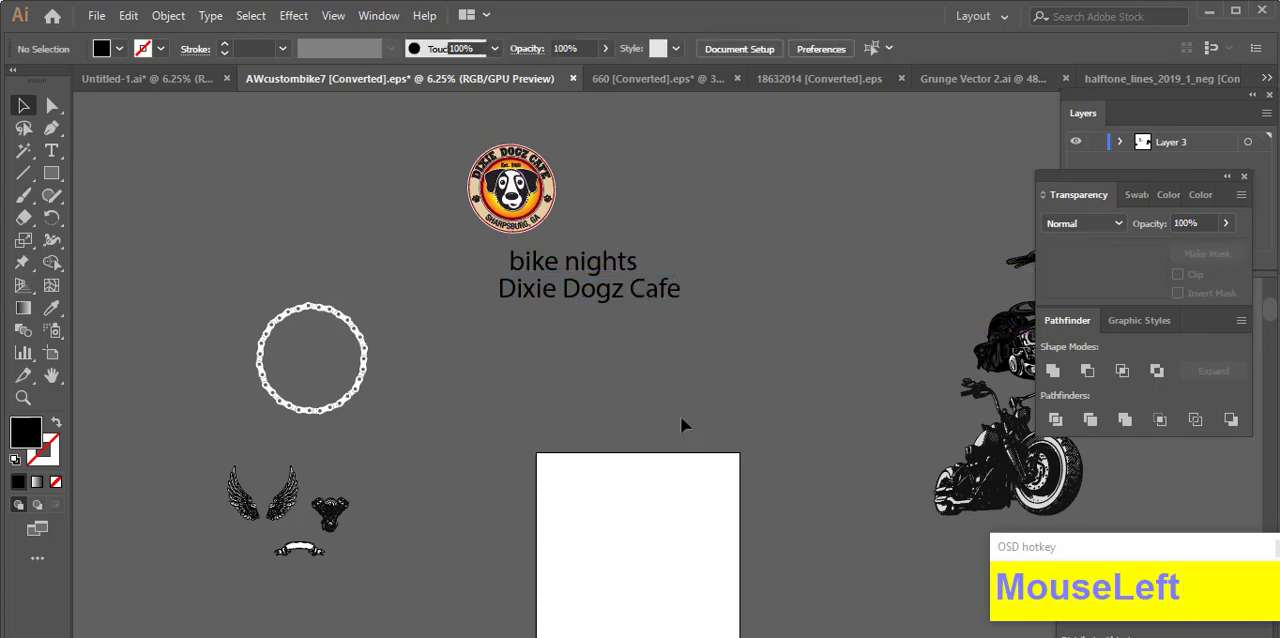
Step: Change the white chain ring's fill to black
{"action": "left_click_drag", "start_coordinate": [480, 451], "coordinate": [375, 293]}
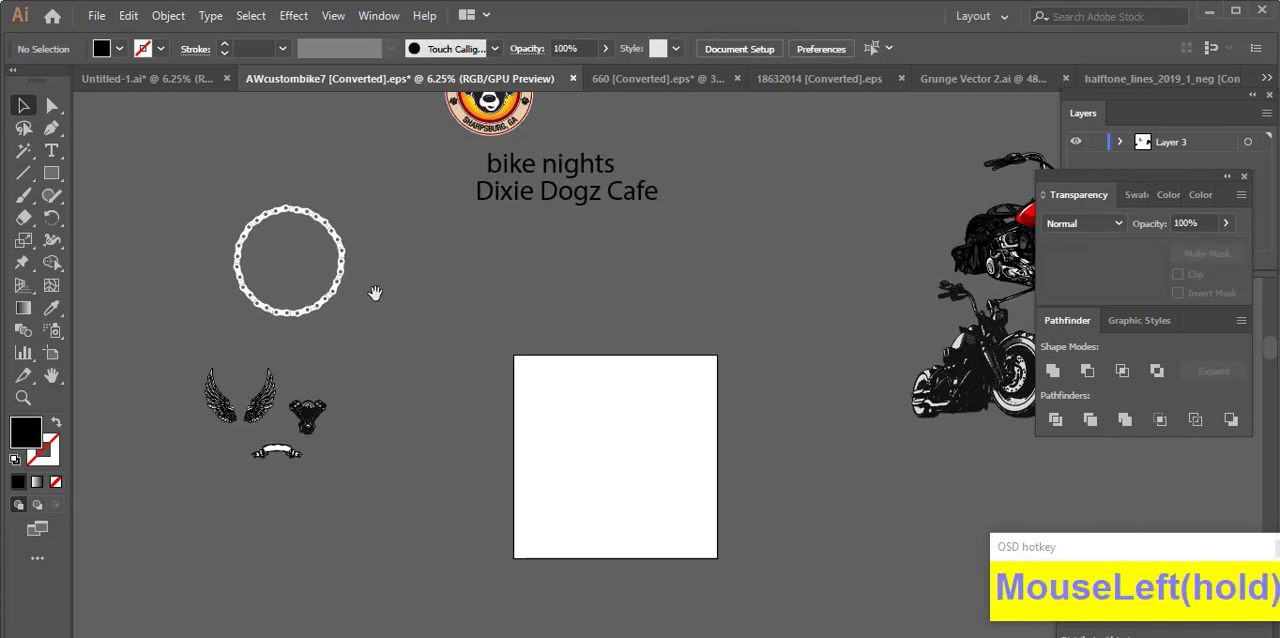
{"action": "left_click", "coordinate": [377, 338]}
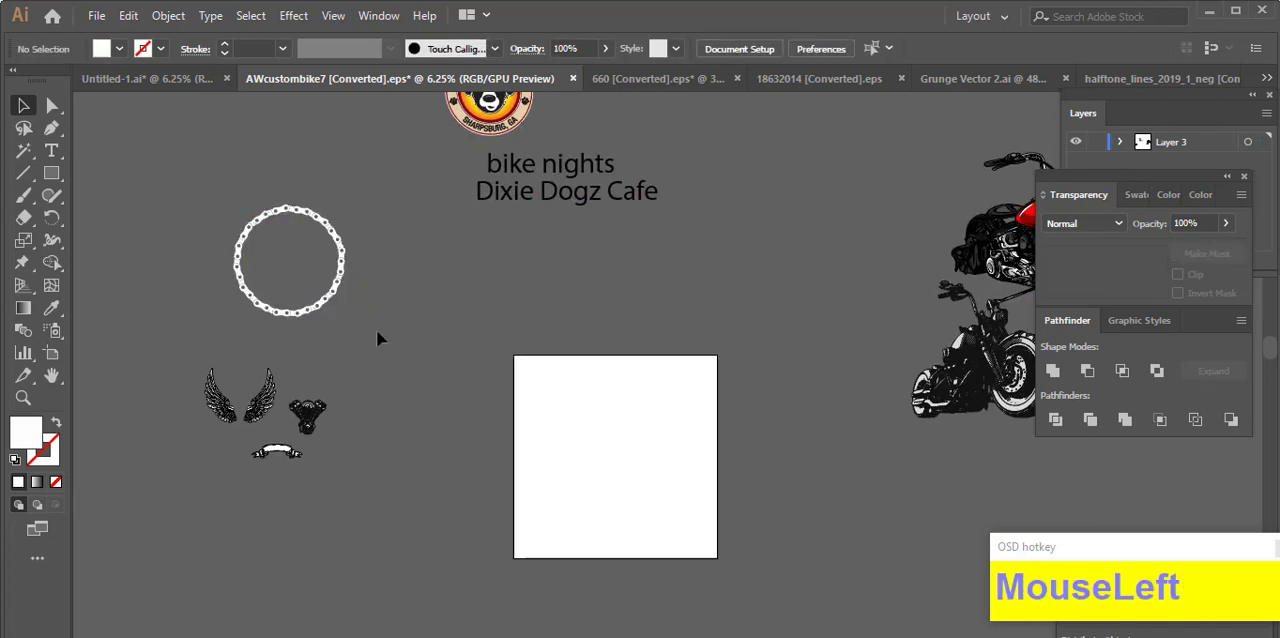
{"action": "left_click", "coordinate": [340, 291]}
{"action": "left_click", "coordinate": [51, 308]}
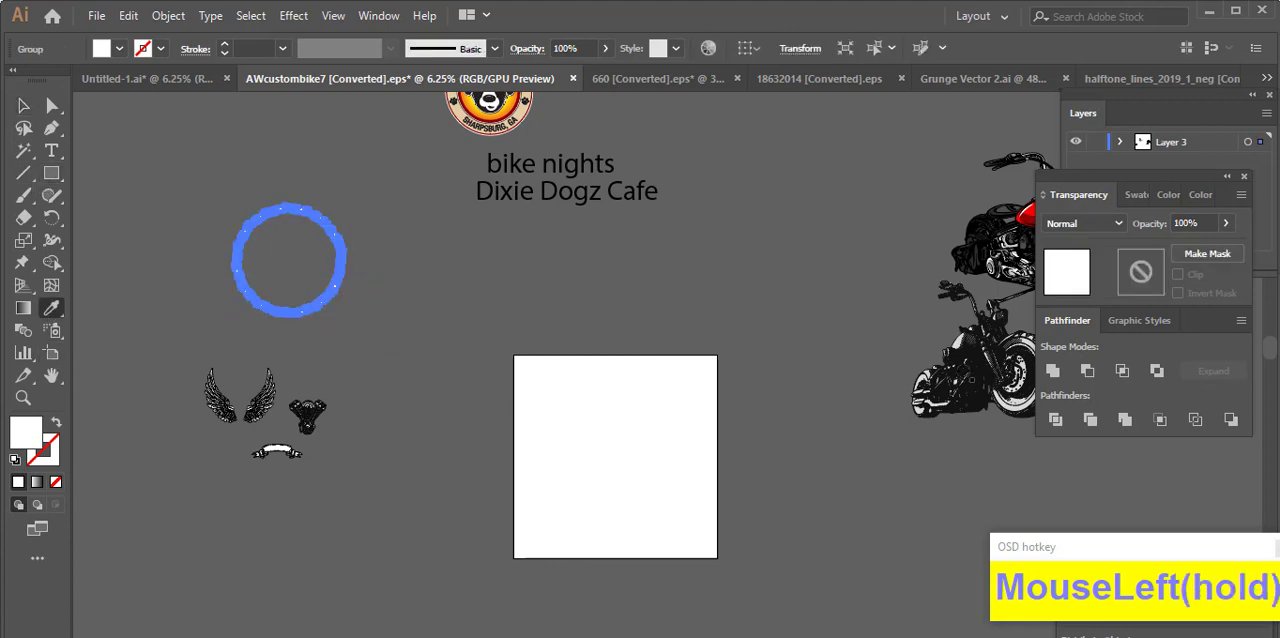
{"action": "left_click", "coordinate": [119, 49]}
{"action": "left_click", "coordinate": [101, 232]}
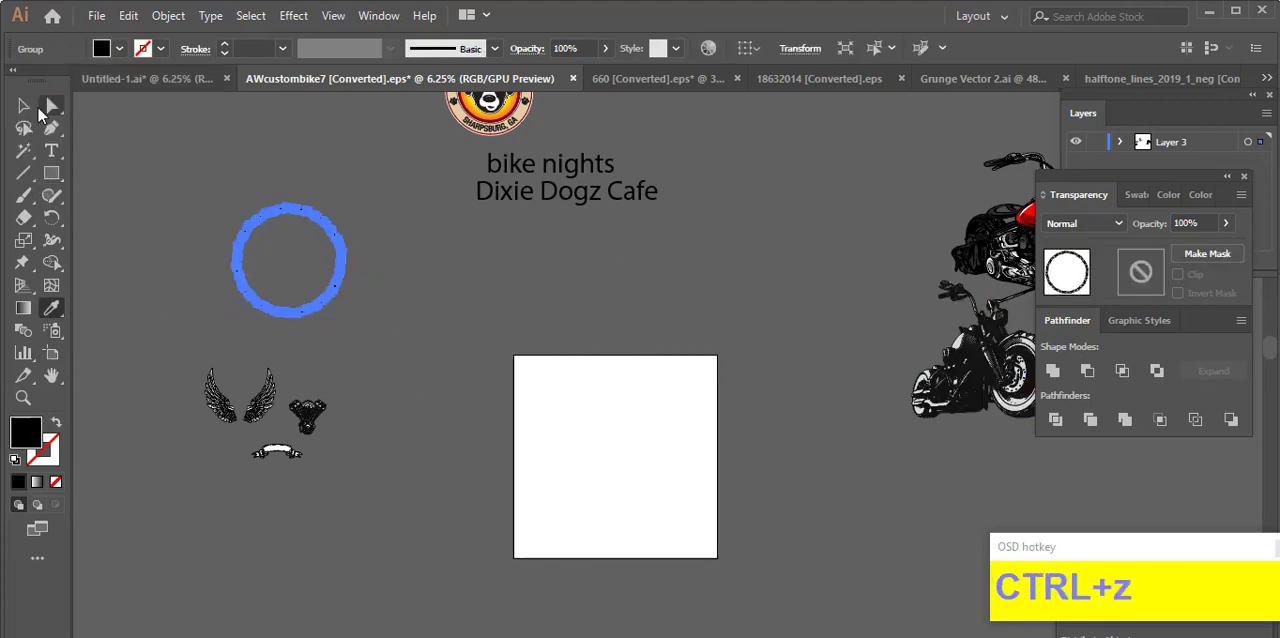
Step: Move the black chain ring onto the artboard and enlarge it to fill most of the artboard's width
{"action": "left_click", "coordinate": [23, 105]}
{"action": "left_click_drag", "start_coordinate": [209, 177], "coordinate": [652, 498]}
{"action": "left_click", "coordinate": [764, 540]}
{"action": "left_click_drag", "start_coordinate": [672, 441], "coordinate": [583, 284]}
{"action": "scroll", "coordinate": [583, 282], "scroll_direction": "up", "scroll_amount": 3}
{"action": "left_click_drag", "start_coordinate": [478, 294], "coordinate": [669, 360]}
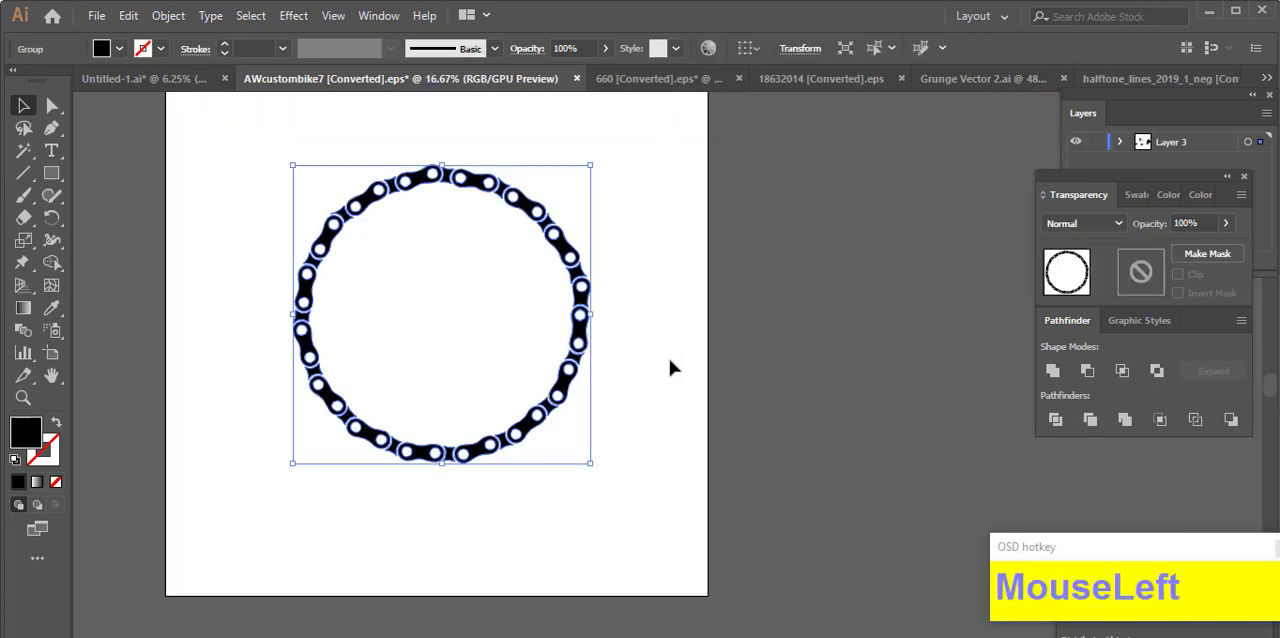
{"action": "left_click_drag", "start_coordinate": [590, 314], "coordinate": [620, 315]}
{"action": "left_click", "coordinate": [667, 336]}
Step: Copy the first second-row shield outline from the 18632014 document into AWcustombike7 and scale it over the chain ring
{"action": "scroll", "coordinate": [700, 318], "scroll_direction": "down", "scroll_amount": 1}
{"action": "left_click_drag", "start_coordinate": [831, 334], "coordinate": [727, 409]}
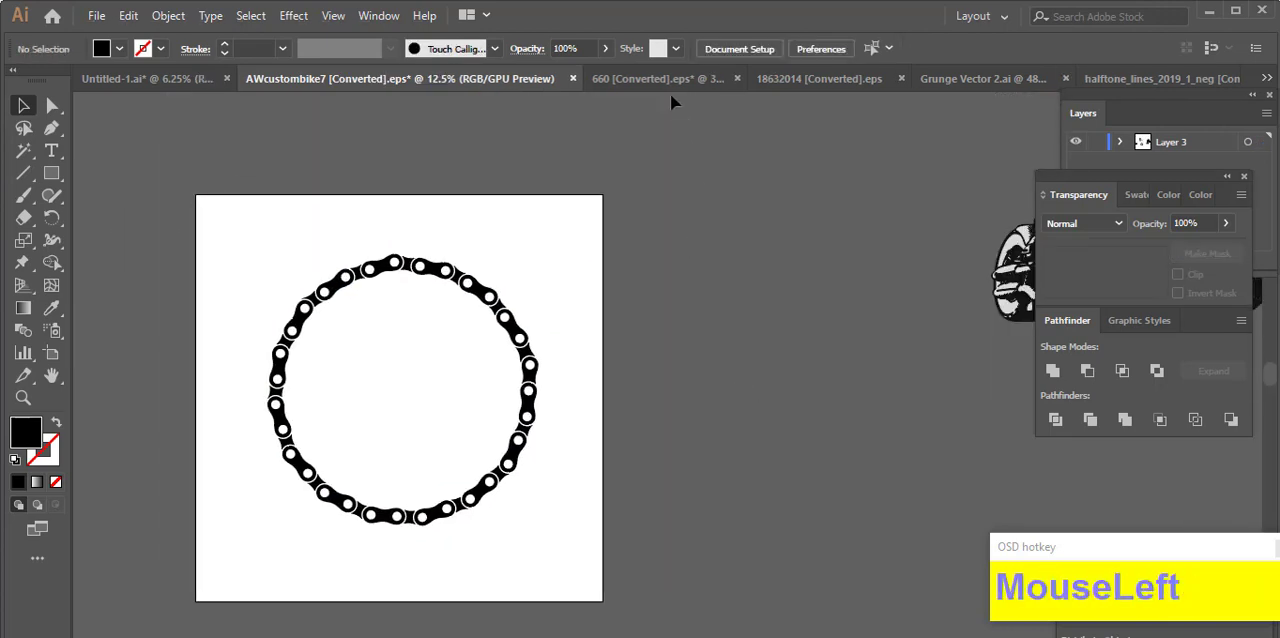
{"action": "left_click", "coordinate": [665, 79]}
{"action": "left_click", "coordinate": [812, 78]}
{"action": "scroll", "coordinate": [737, 297], "scroll_direction": "up", "scroll_amount": 3}
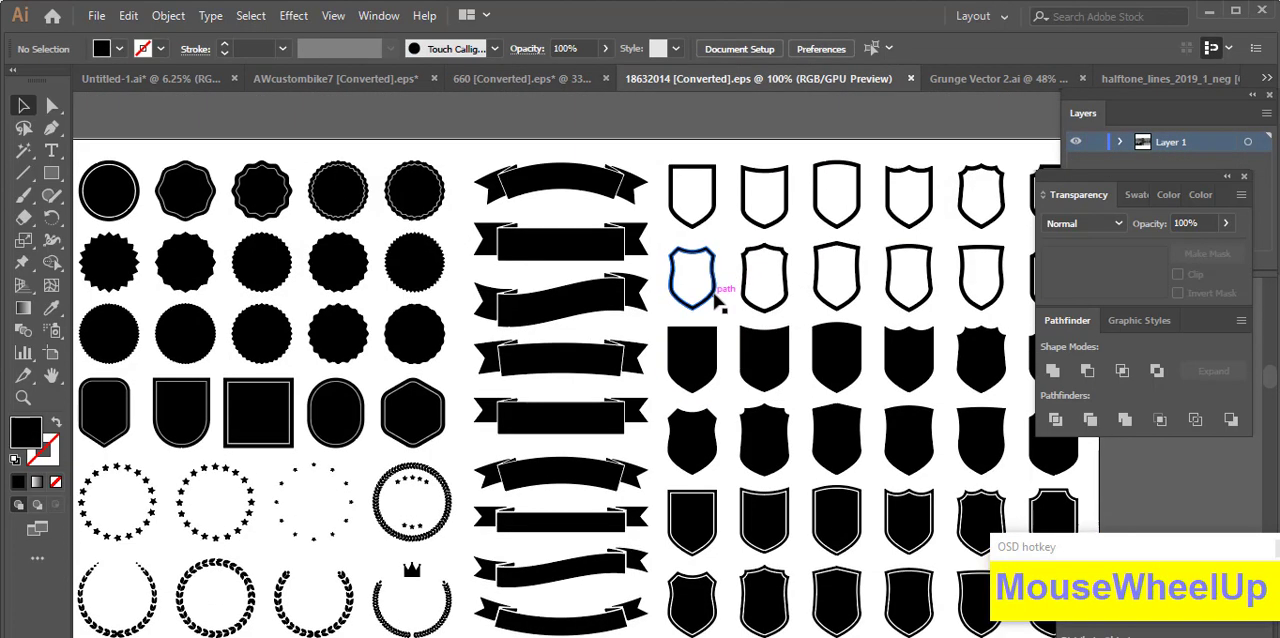
{"action": "left_click", "coordinate": [714, 293]}
{"action": "key", "text": "ctrl+c"}
{"action": "left_click", "coordinate": [335, 78]}
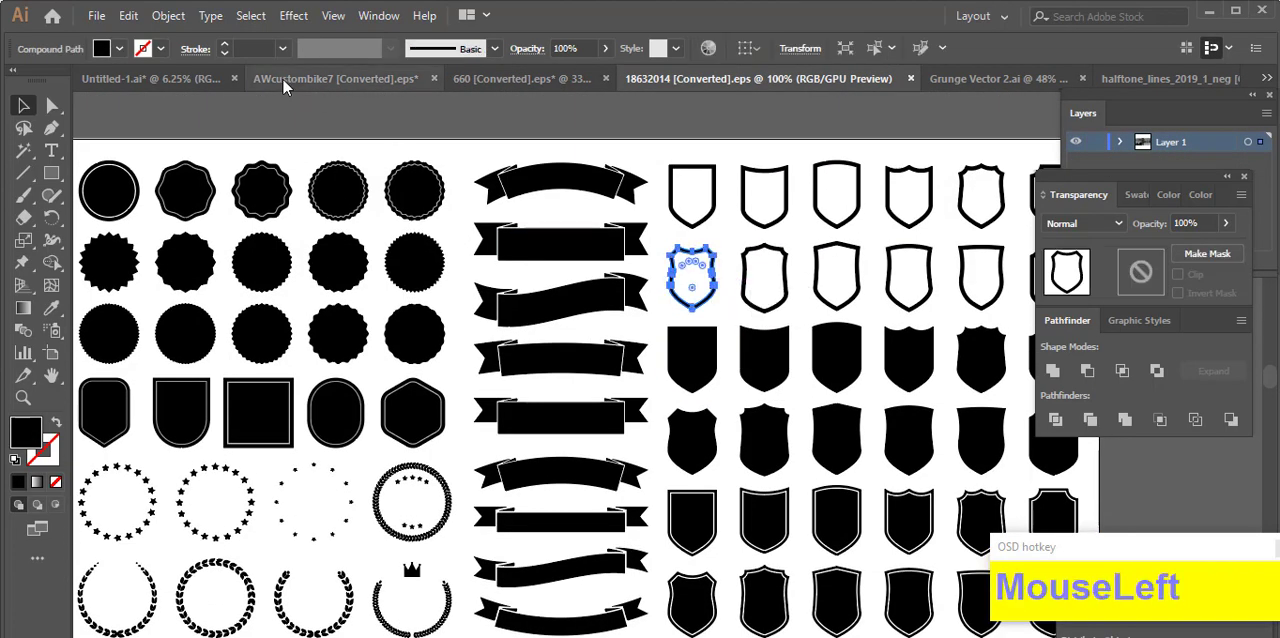
{"action": "key", "text": "ctrl+v"}
{"action": "left_click_drag", "start_coordinate": [678, 388], "coordinate": [545, 398]}
{"action": "left_click", "coordinate": [644, 424]}
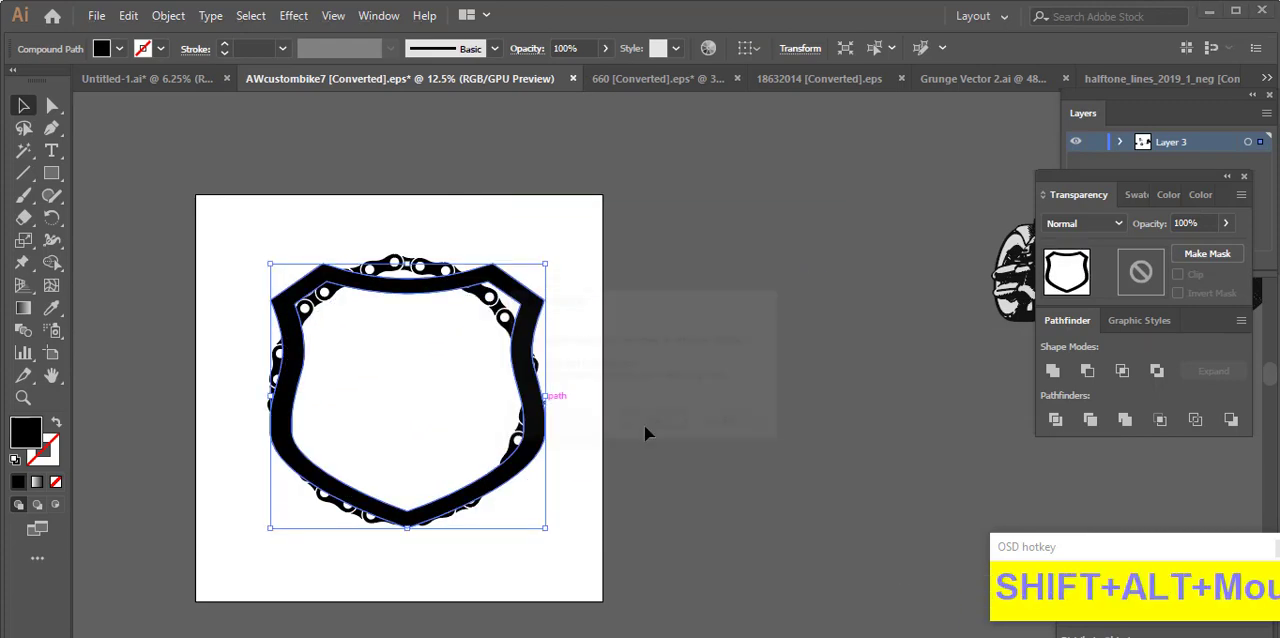
Step: Stretch the shield outline downward below the chain ring and widen it on its left side
{"action": "left_click_drag", "start_coordinate": [441, 522], "coordinate": [412, 552]}
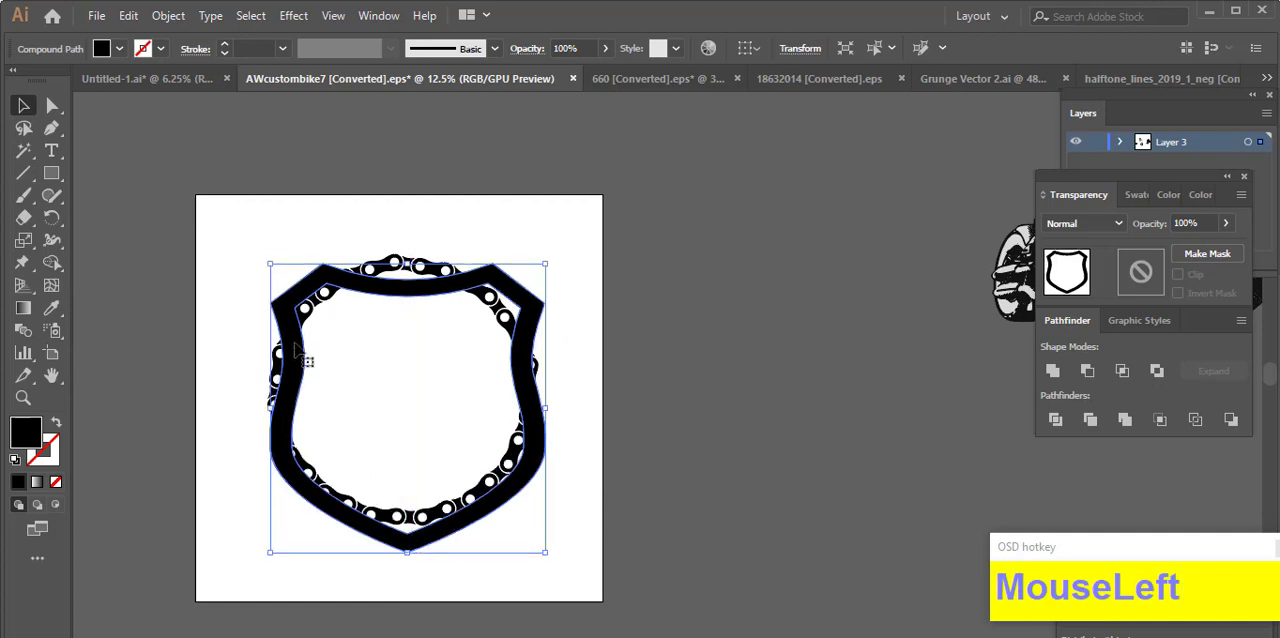
{"action": "left_click", "coordinate": [597, 405]}
{"action": "left_click_drag", "start_coordinate": [597, 405], "coordinate": [761, 413]}
{"action": "left_click", "coordinate": [457, 381]}
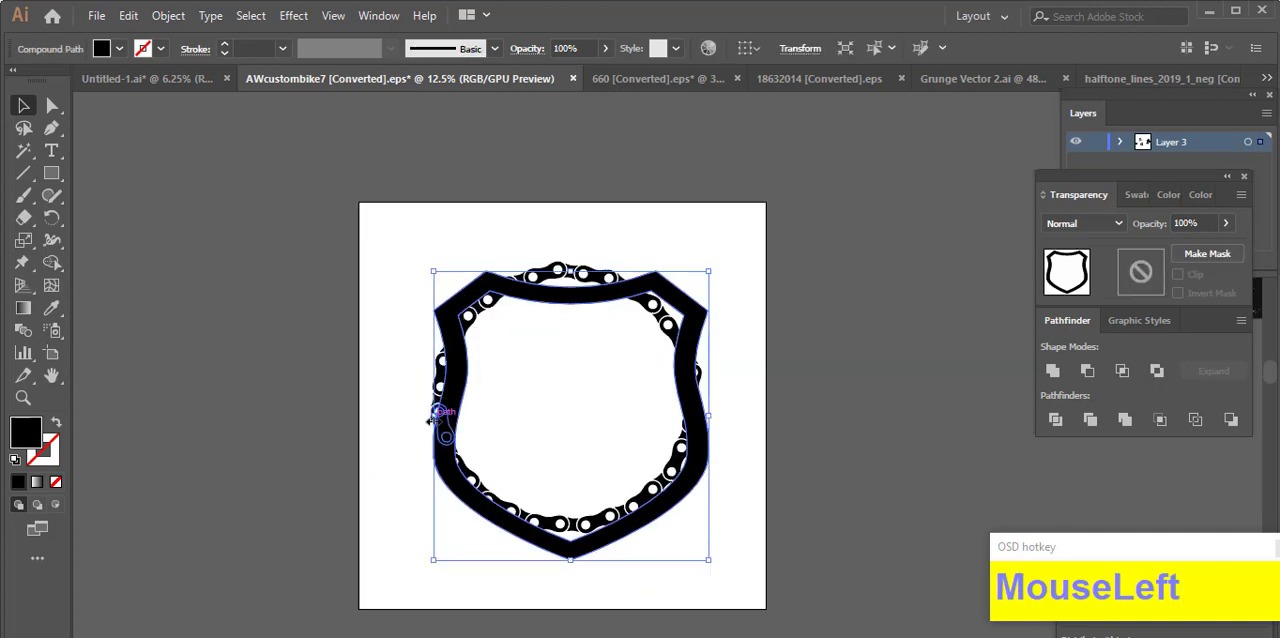
{"action": "left_click_drag", "start_coordinate": [433, 415], "coordinate": [418, 417]}
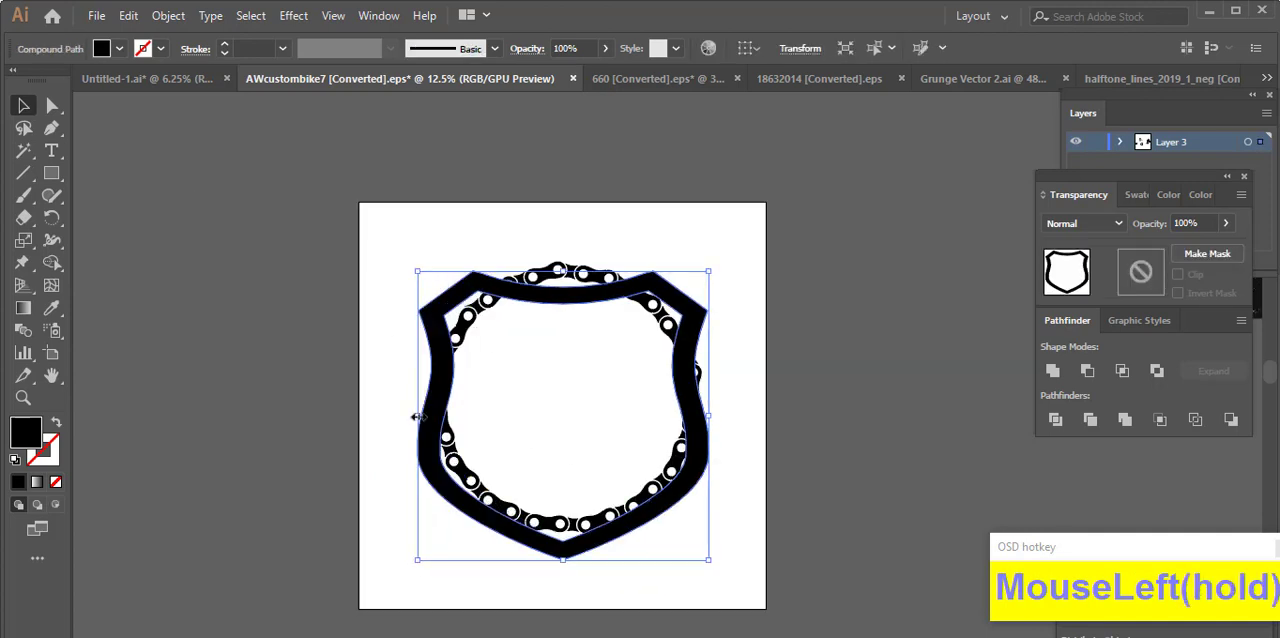
{"action": "left_click", "coordinate": [737, 435]}
Step: Resize the chain ring and narrow the shield so the ring slightly overlaps the shield's sides
{"action": "left_click", "coordinate": [661, 318]}
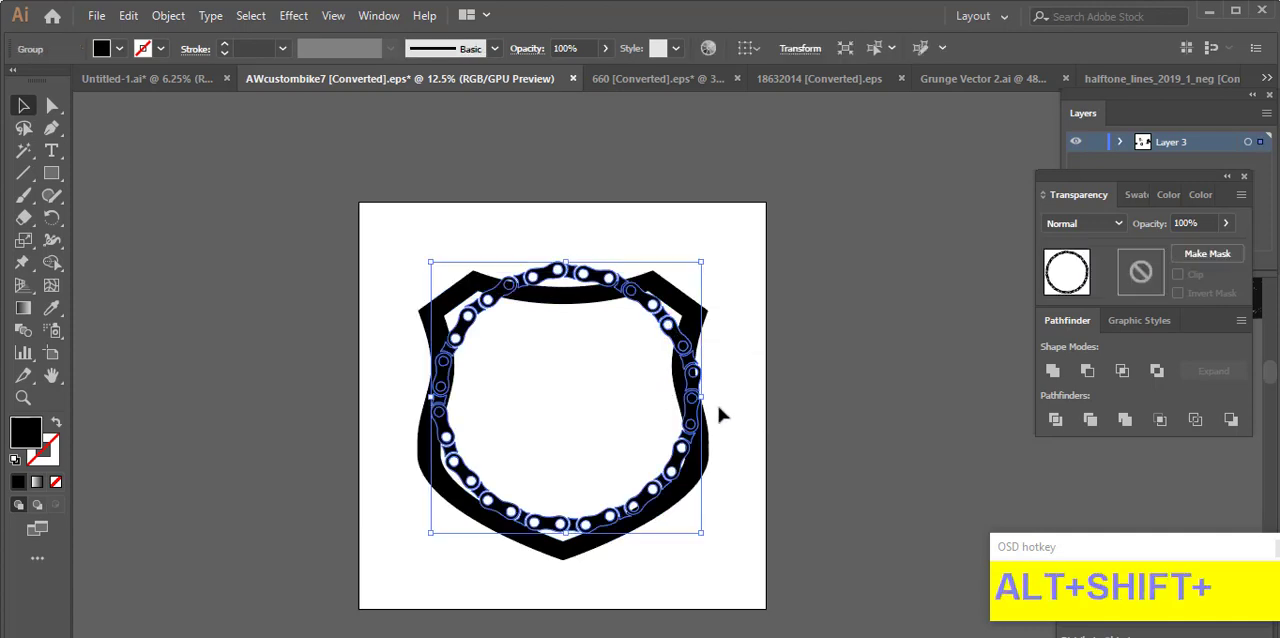
{"action": "left_click_drag", "start_coordinate": [703, 398], "coordinate": [690, 419]}
{"action": "left_click", "coordinate": [706, 430]}
{"action": "left_click", "coordinate": [729, 431]}
{"action": "left_click_drag", "start_coordinate": [466, 344], "coordinate": [448, 354]}
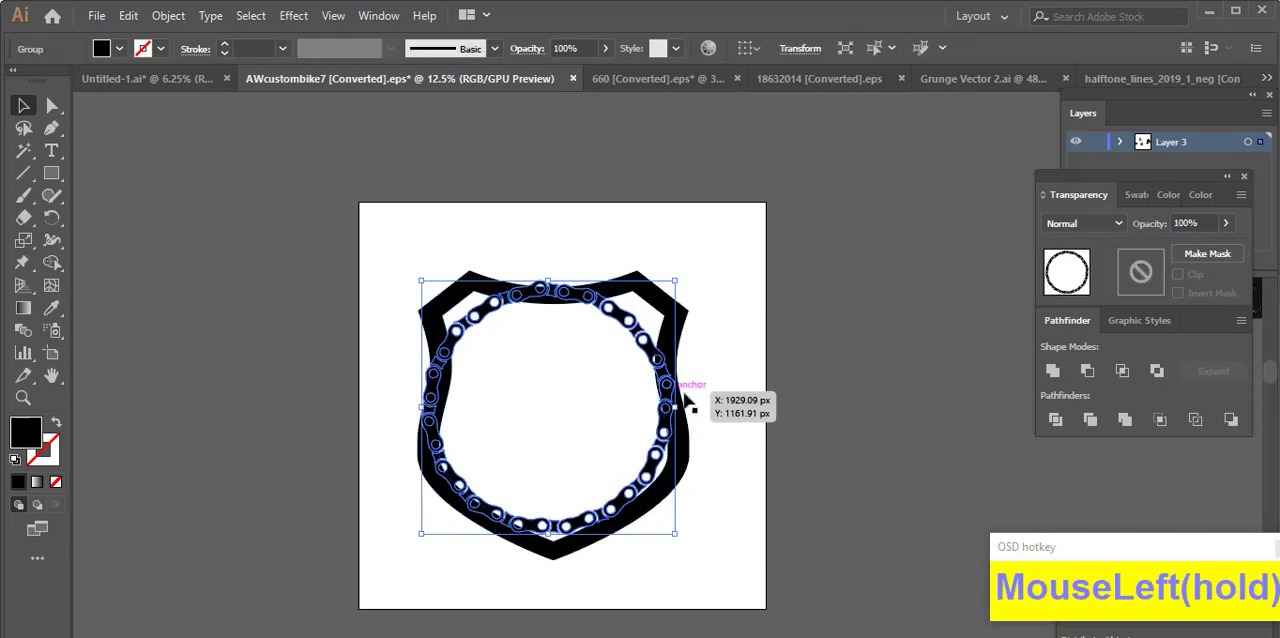
{"action": "left_click_drag", "start_coordinate": [677, 408], "coordinate": [696, 414]}
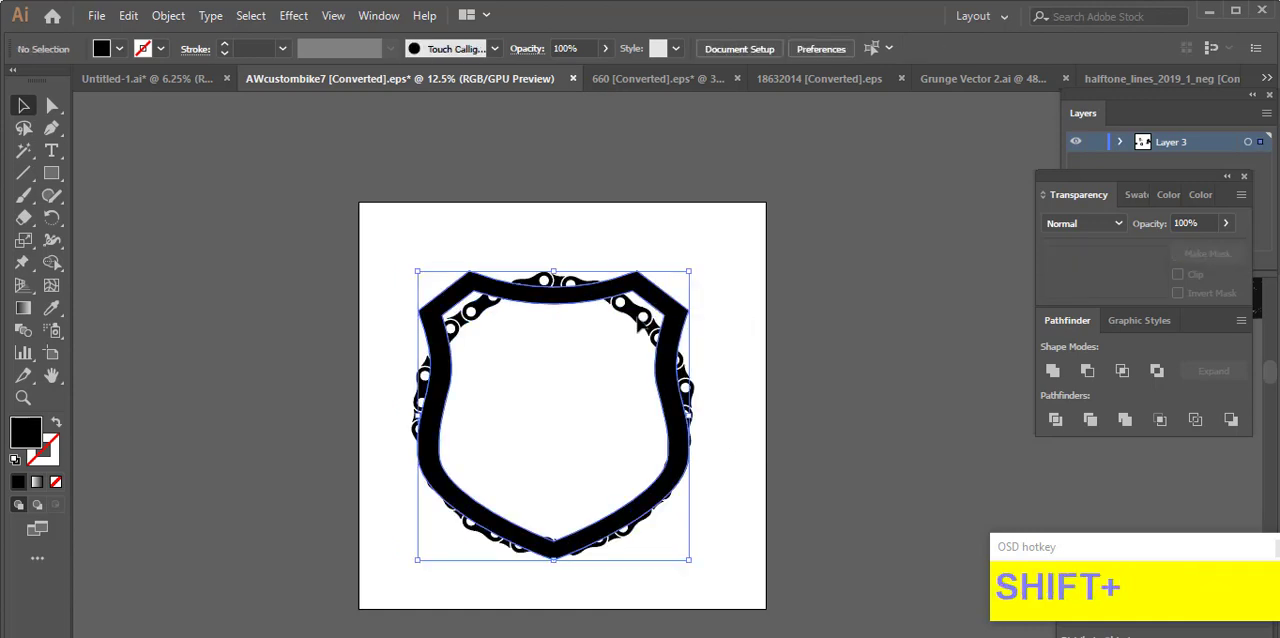
Step: Align the chain ring and the shield outline by their top edges, relative to the selection
{"action": "left_click", "coordinate": [692, 335], "text": "shift"}
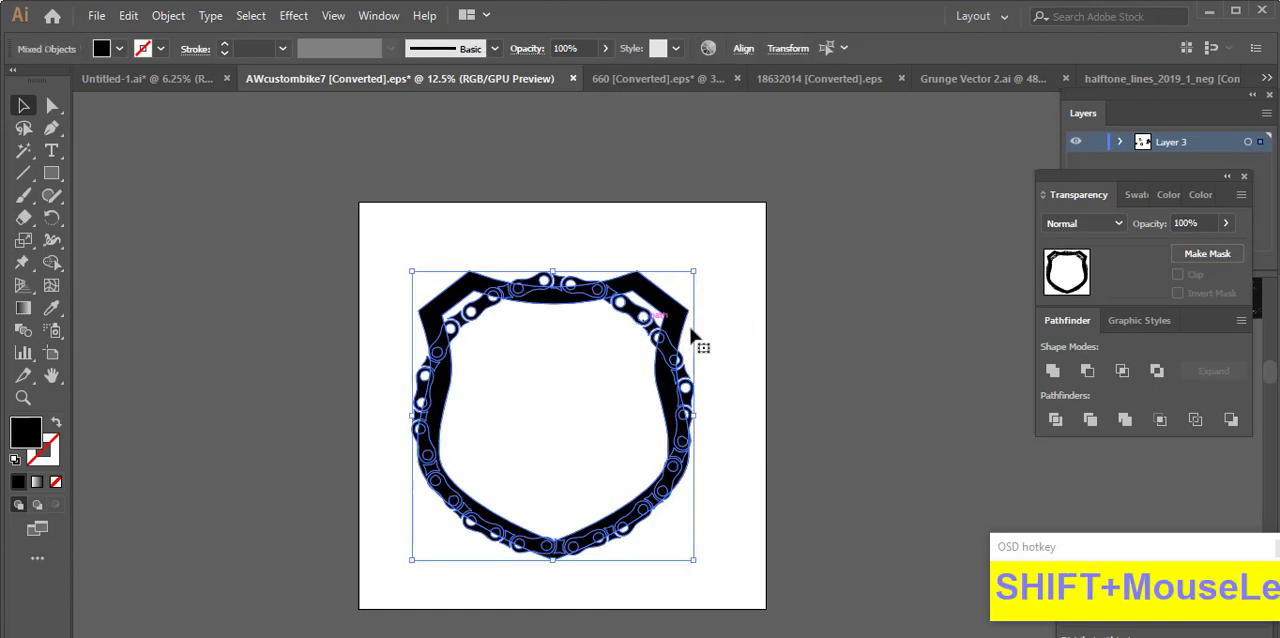
{"action": "left_click", "coordinate": [744, 50]}
{"action": "left_click", "coordinate": [742, 218]}
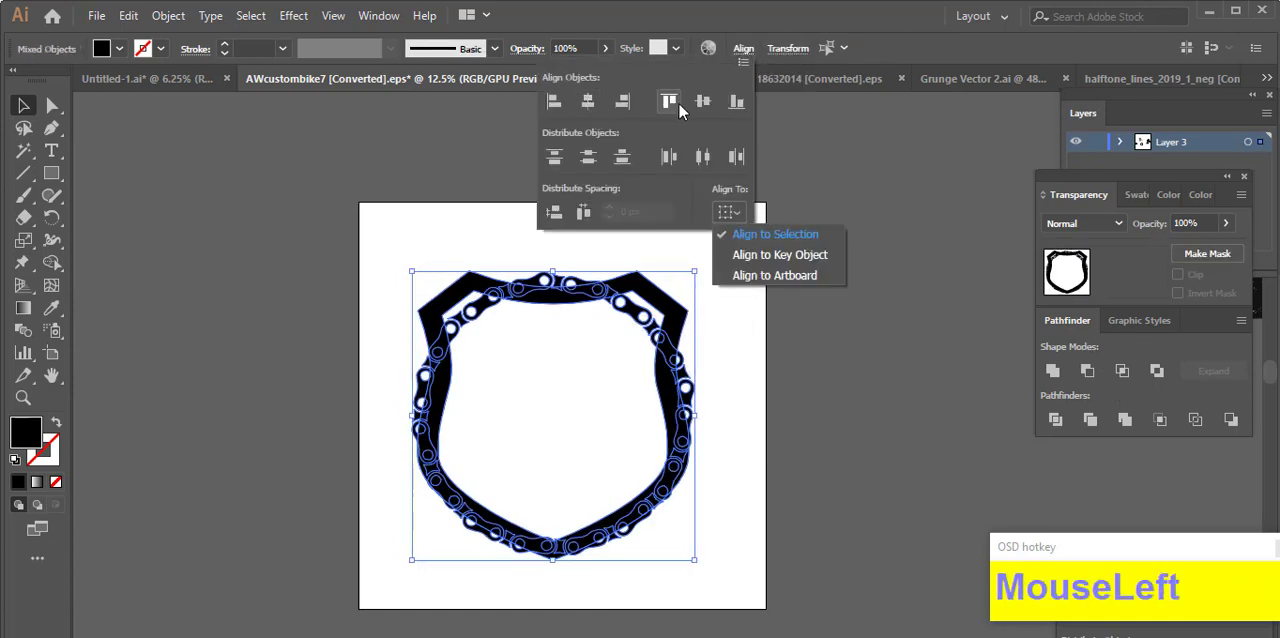
{"action": "left_click", "coordinate": [677, 104]}
{"action": "left_click", "coordinate": [840, 378]}
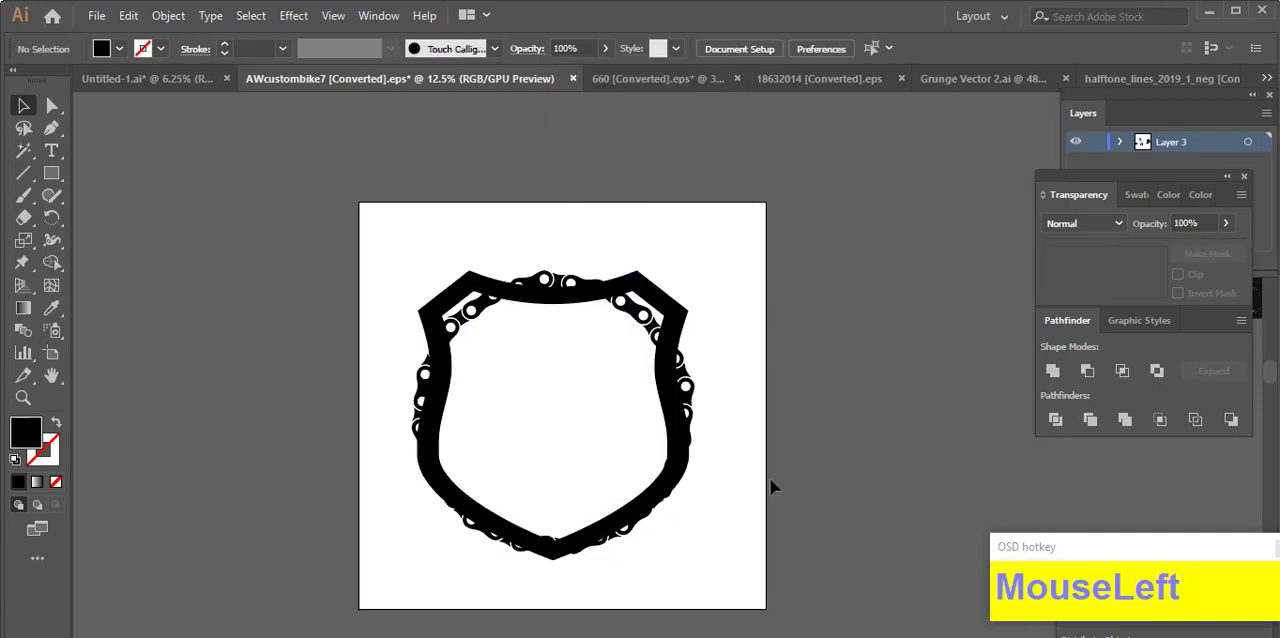
Step: Offset the chain ring's paths by 18 px with miter joins and preview on
{"action": "left_click_drag", "start_coordinate": [645, 543], "coordinate": [660, 443]}
{"action": "left_click", "coordinate": [608, 437]}
{"action": "left_click_drag", "start_coordinate": [569, 463], "coordinate": [574, 478]}
{"action": "left_click", "coordinate": [507, 379]}
{"action": "scroll", "coordinate": [750, 283], "scroll_direction": "up", "scroll_amount": 1}
{"action": "left_click", "coordinate": [705, 342]}
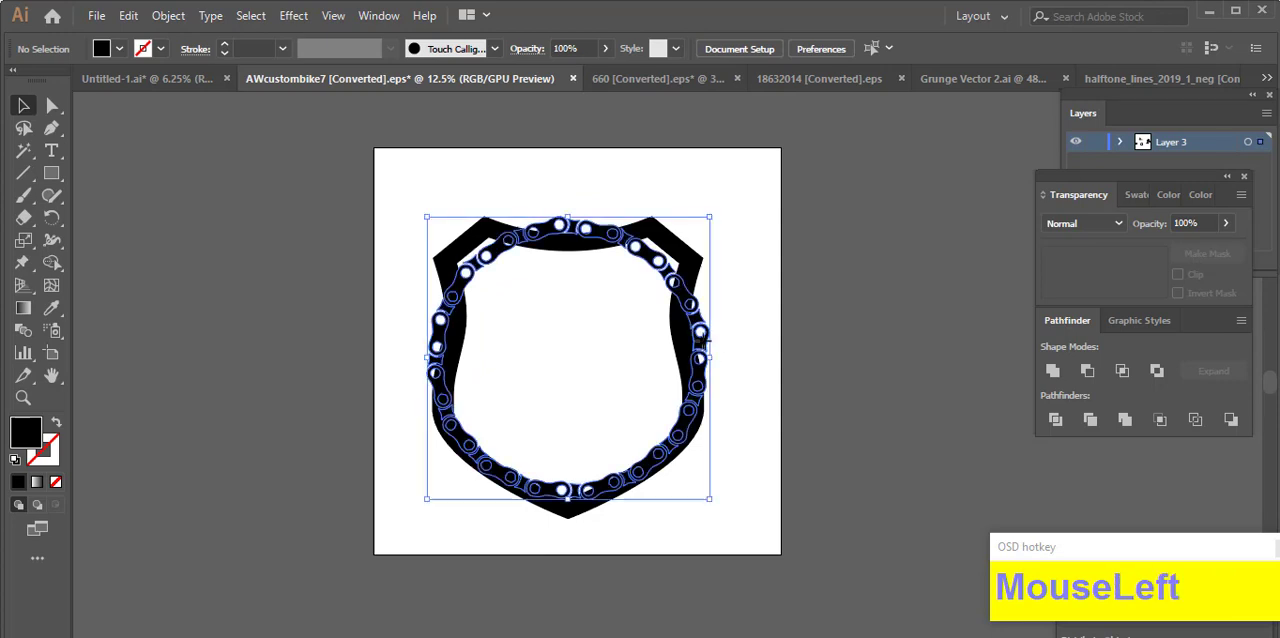
{"action": "key", "text": "ctrl+alt+o"}
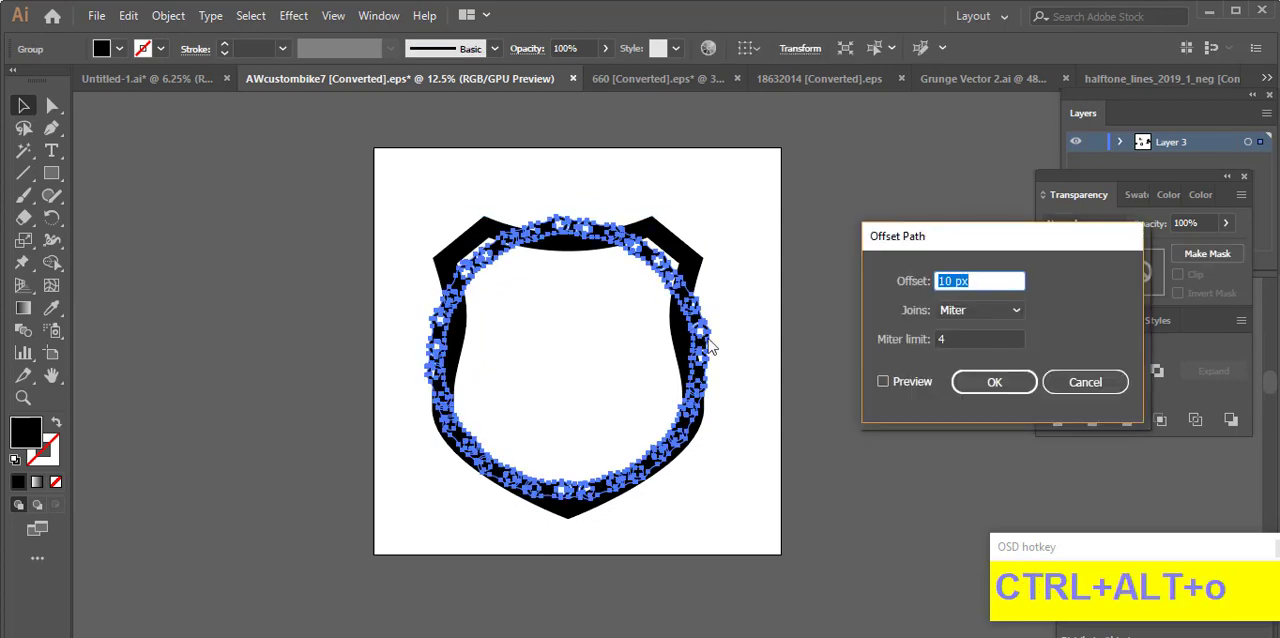
{"action": "left_click", "coordinate": [884, 382]}
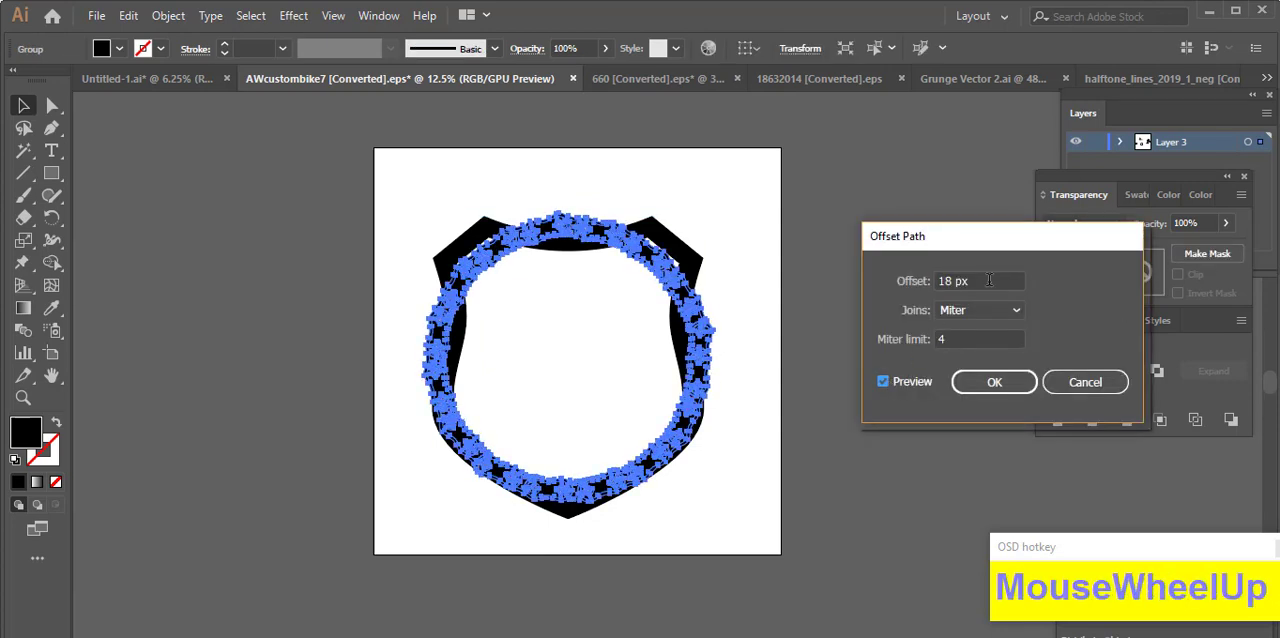
{"action": "left_click", "coordinate": [993, 386]}
Step: Cut the offset chain paths and paste them in place into a non-clipping opacity mask on the shield outline
{"action": "key", "text": "ctrl+x"}
{"action": "left_click", "coordinate": [695, 274]}
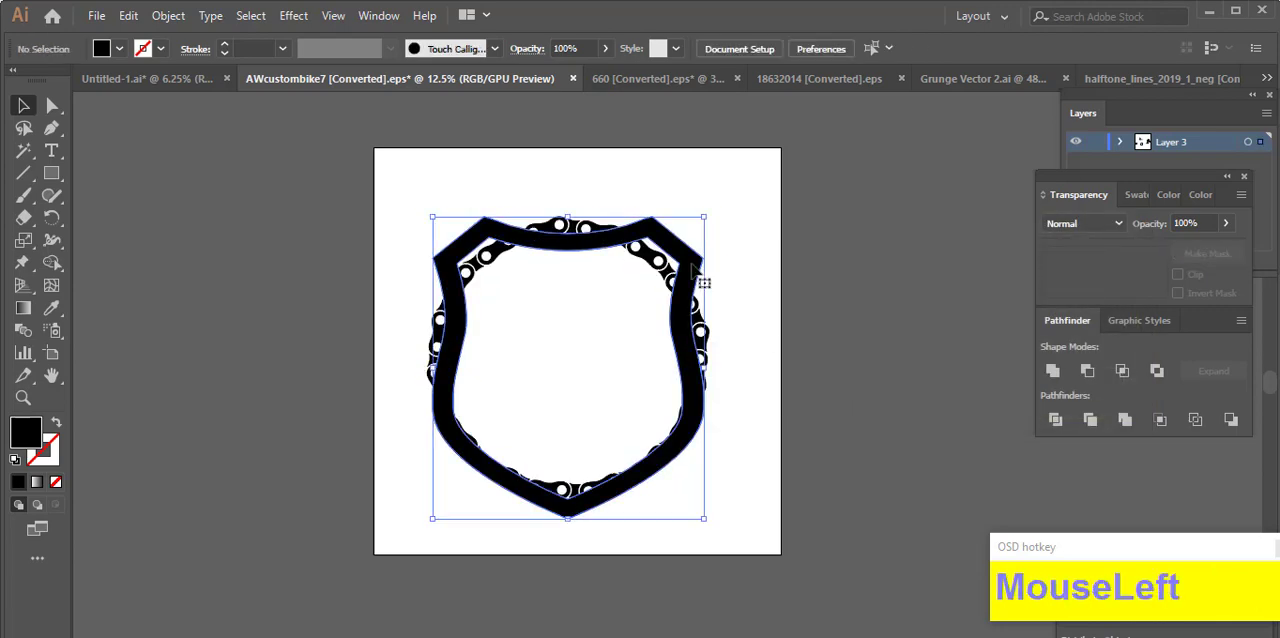
{"action": "left_click", "coordinate": [1140, 272]}
{"action": "key", "text": "ctrl+f"}
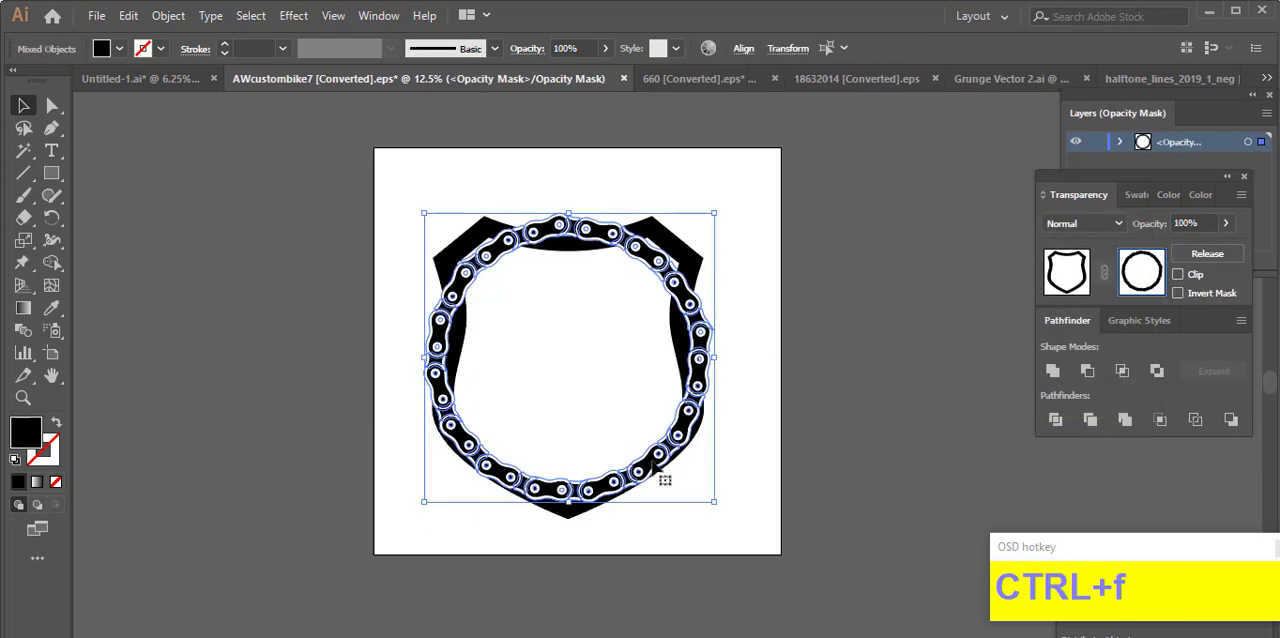
Step: Draw black Pencil shapes inside the opacity mask to hide the shield along the left side of the chain ring
{"action": "scroll", "coordinate": [500, 457], "scroll_direction": "up", "scroll_amount": 2}
{"action": "scroll", "coordinate": [737, 450], "scroll_direction": "up", "scroll_amount": 1}
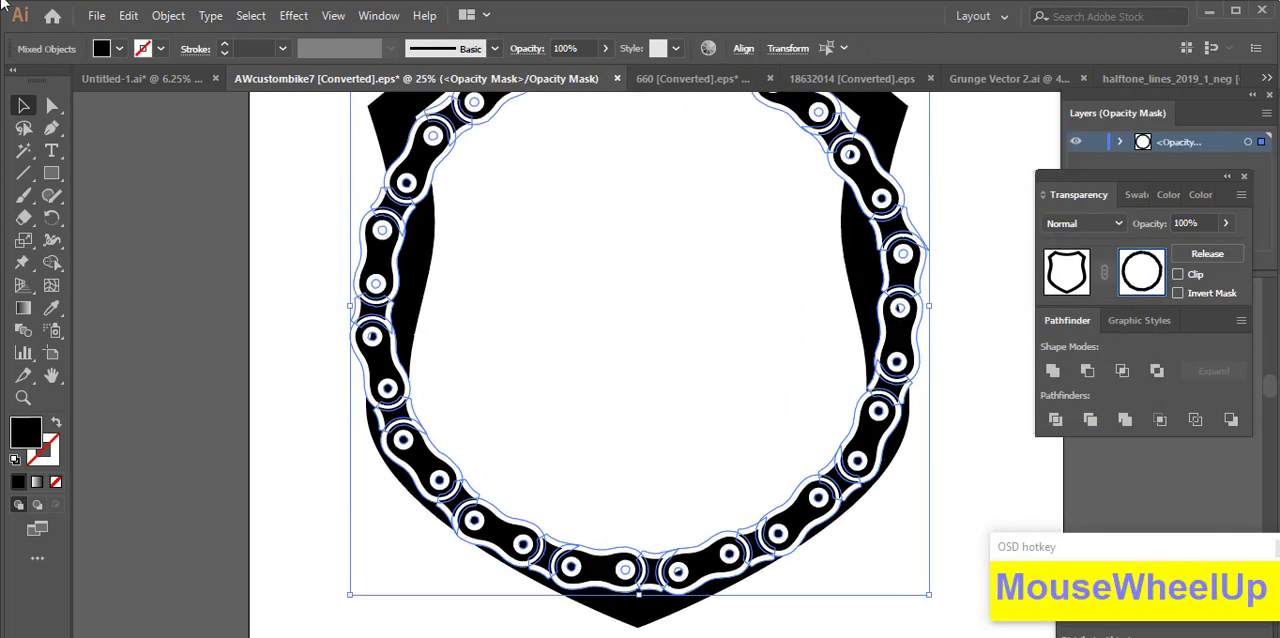
{"action": "left_click_drag", "start_coordinate": [639, 604], "coordinate": [669, 609]}
{"action": "key", "text": "ctrl+z"}
{"action": "right_click", "coordinate": [26, 222]}
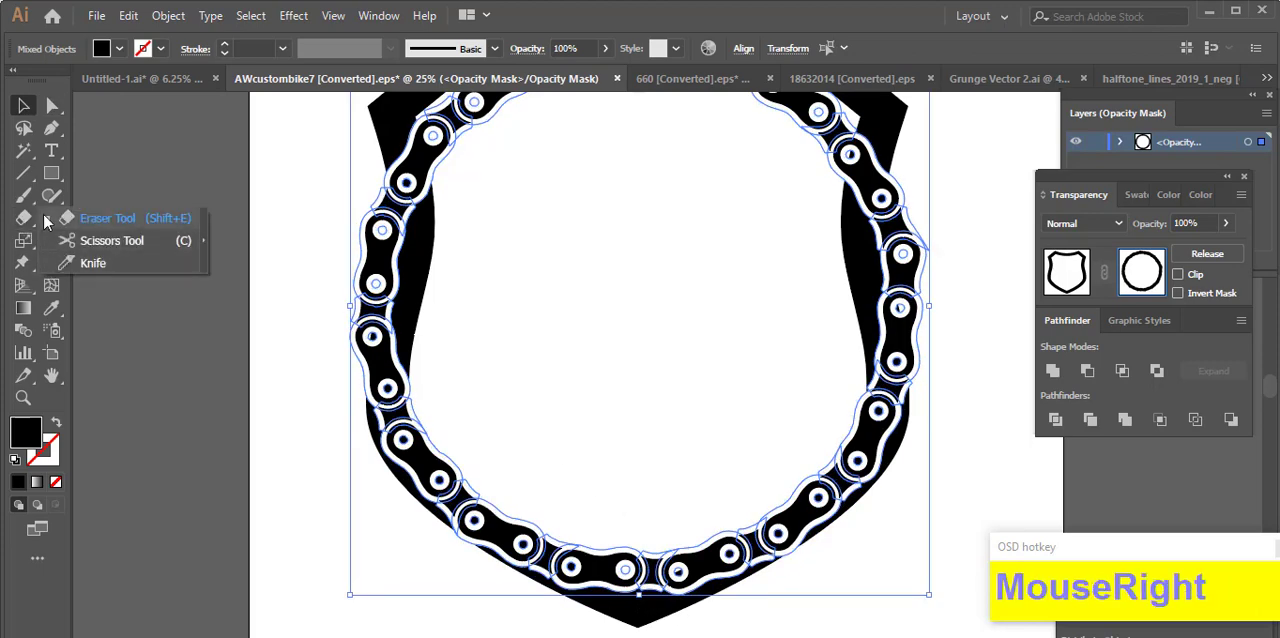
{"action": "right_click", "coordinate": [51, 196]}
{"action": "left_click", "coordinate": [112, 220]}
{"action": "scroll", "coordinate": [513, 318], "scroll_direction": "down", "scroll_amount": 2}
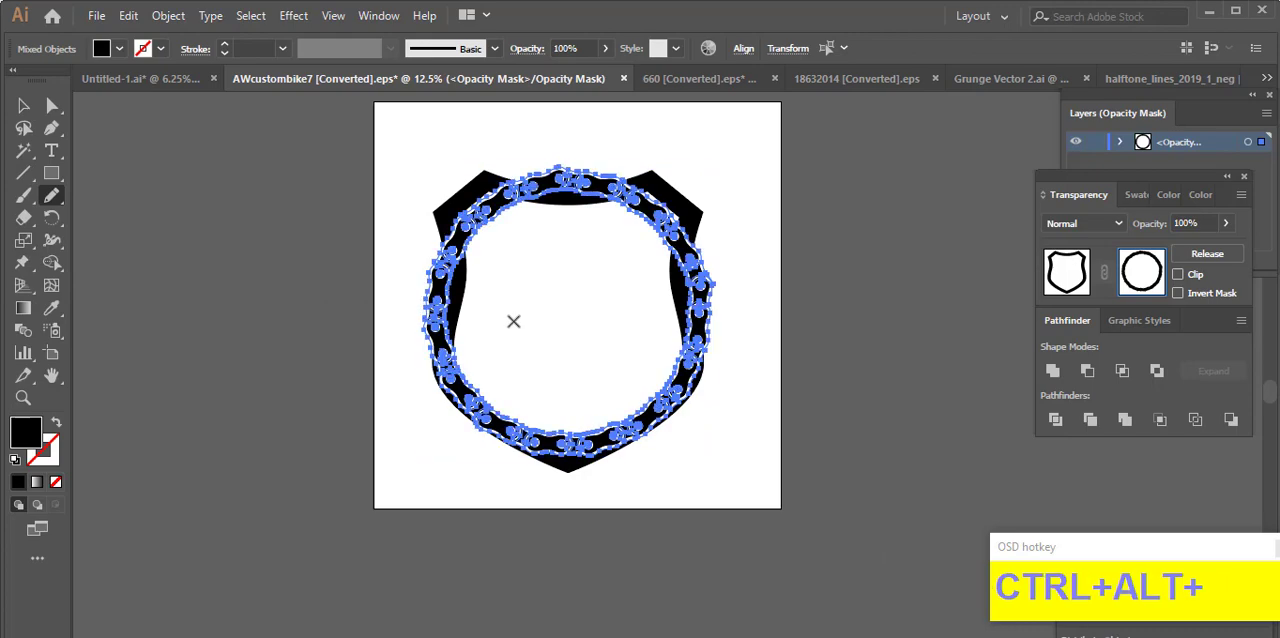
{"action": "left_click_drag", "start_coordinate": [540, 290], "coordinate": [503, 188]}
{"action": "scroll", "coordinate": [503, 190], "scroll_direction": "up", "scroll_amount": 3}
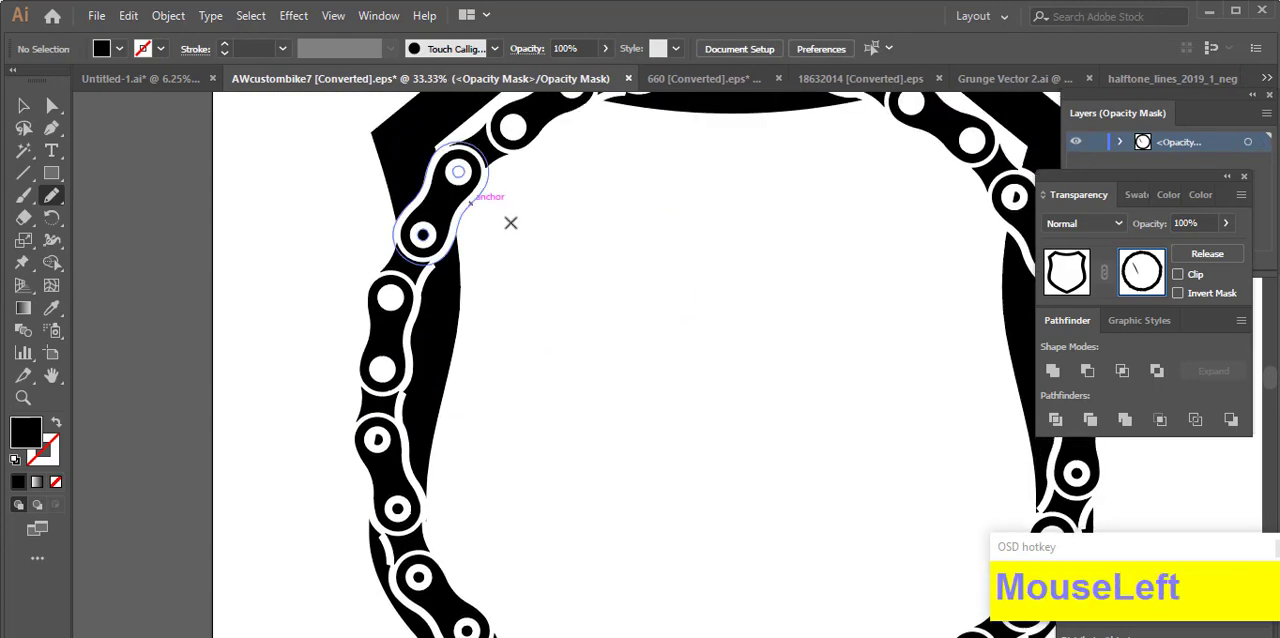
{"action": "left_click_drag", "start_coordinate": [449, 569], "coordinate": [546, 256]}
Step: Undo the last Pencil shape and draw a new black mask shape hiding the shield along the chain ring's lower-left side
{"action": "scroll", "coordinate": [517, 369], "scroll_direction": "down", "scroll_amount": 2}
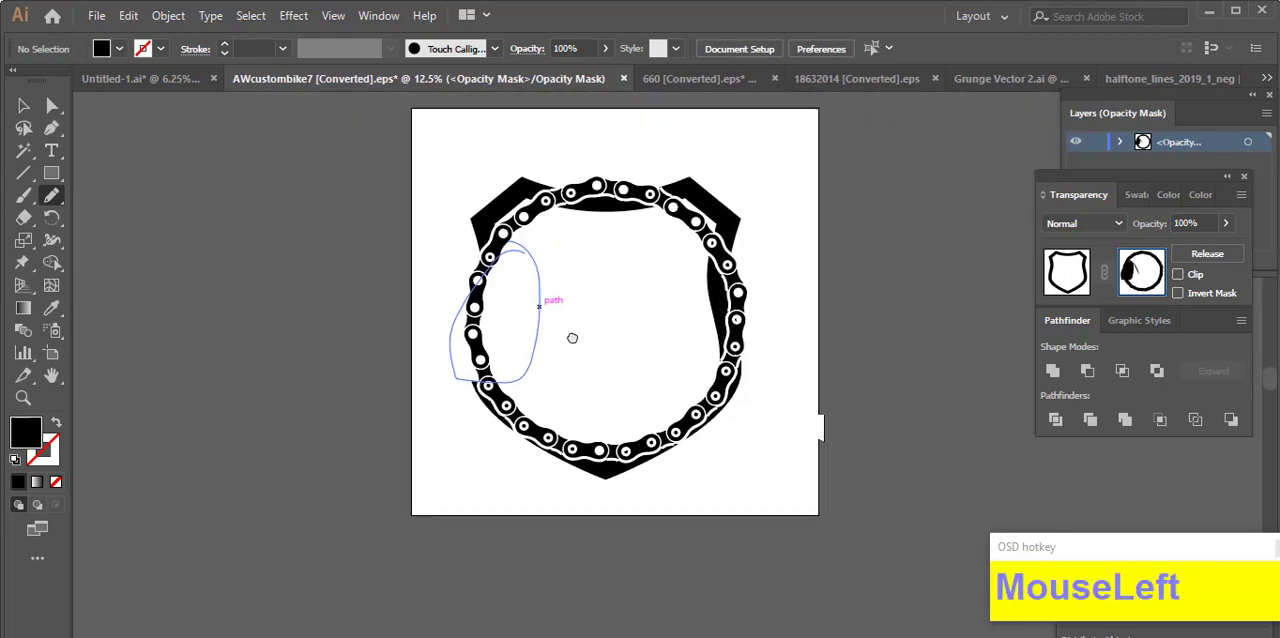
{"action": "scroll", "coordinate": [571, 337], "scroll_direction": "up", "scroll_amount": 1}
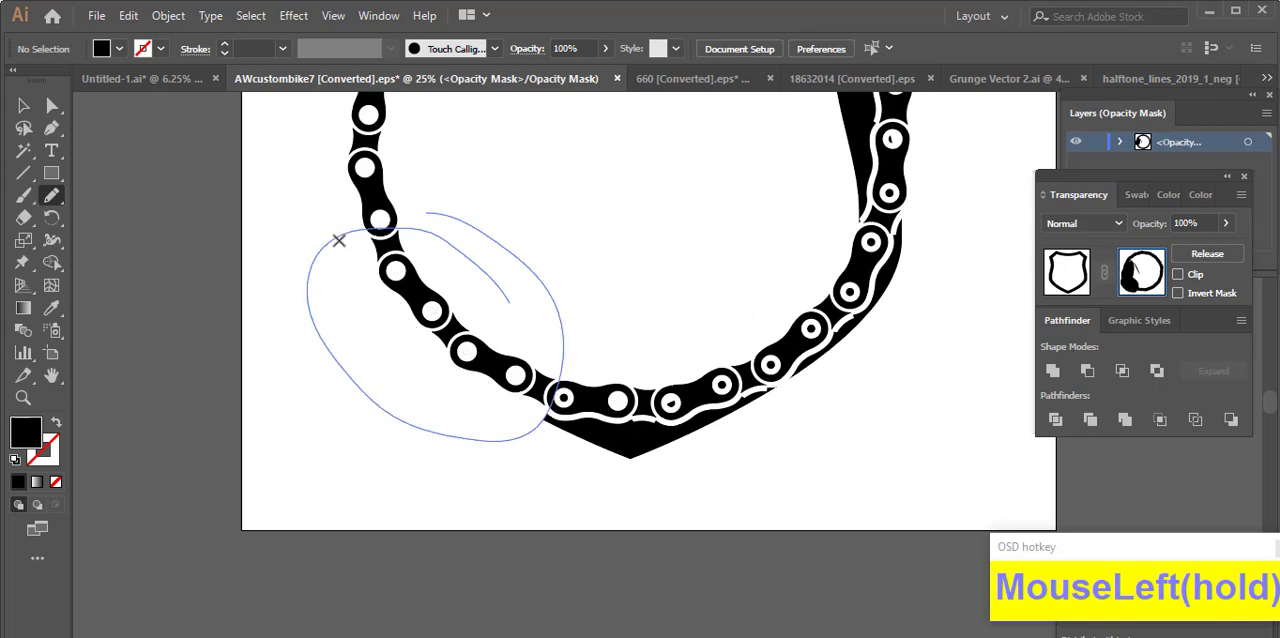
{"action": "key", "text": "ctrl+z"}
{"action": "scroll", "coordinate": [432, 356], "scroll_direction": "up", "scroll_amount": 1}
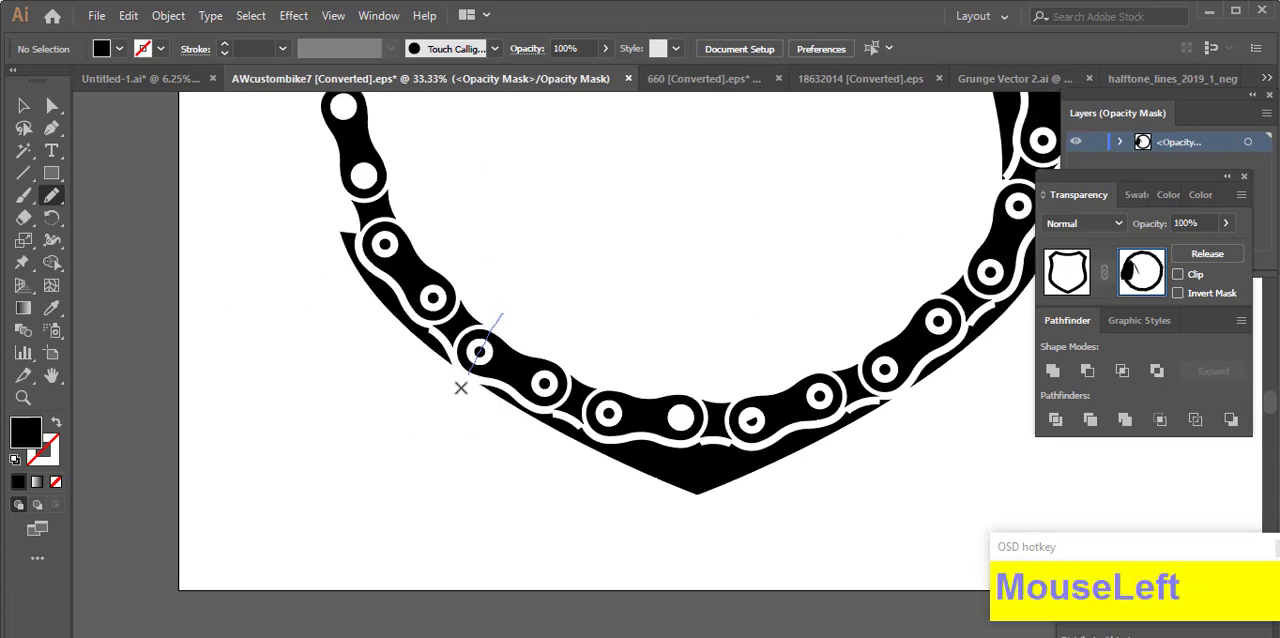
{"action": "left_click_drag", "start_coordinate": [472, 279], "coordinate": [507, 328]}
{"action": "scroll", "coordinate": [477, 294], "scroll_direction": "down", "scroll_amount": 2}
{"action": "scroll", "coordinate": [749, 346], "scroll_direction": "up", "scroll_amount": 1}
Step: Draw black Pencil mask shapes hiding the shield along the chain ring's right and lower-right sides, and return to editing the artwork
{"action": "left_click_drag", "start_coordinate": [723, 369], "coordinate": [578, 359]}
{"action": "left_click_drag", "start_coordinate": [495, 233], "coordinate": [496, 237]}
{"action": "scroll", "coordinate": [629, 223], "scroll_direction": "down", "scroll_amount": 2}
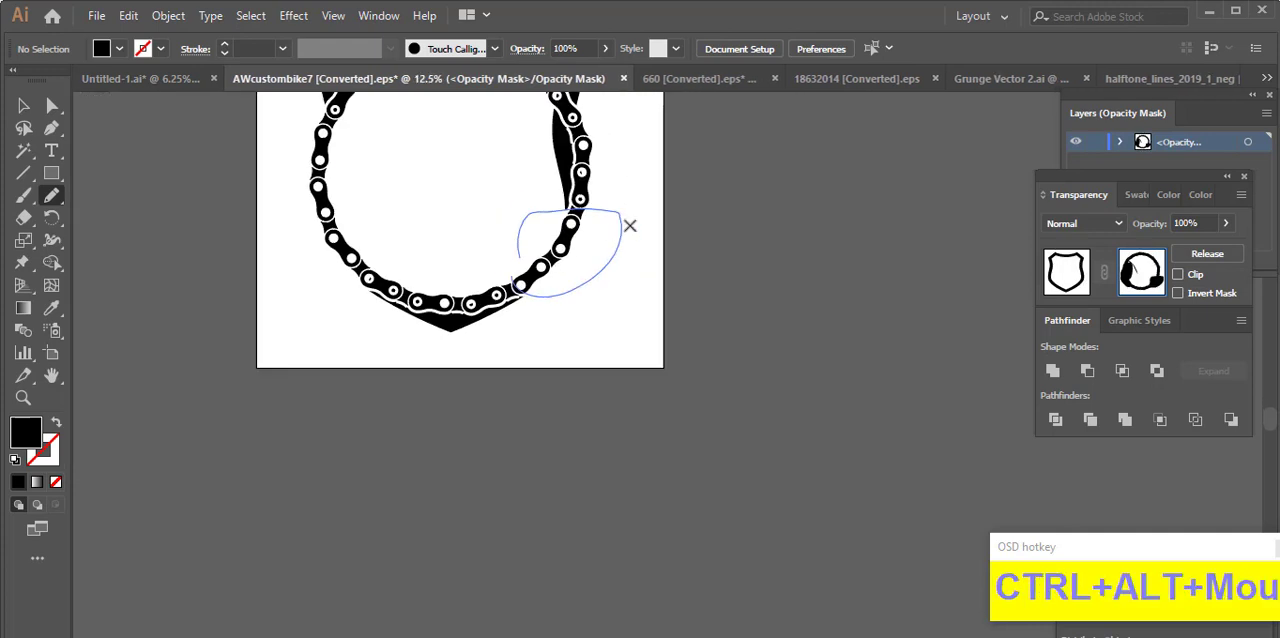
{"action": "scroll", "coordinate": [594, 334], "scroll_direction": "up", "scroll_amount": 1}
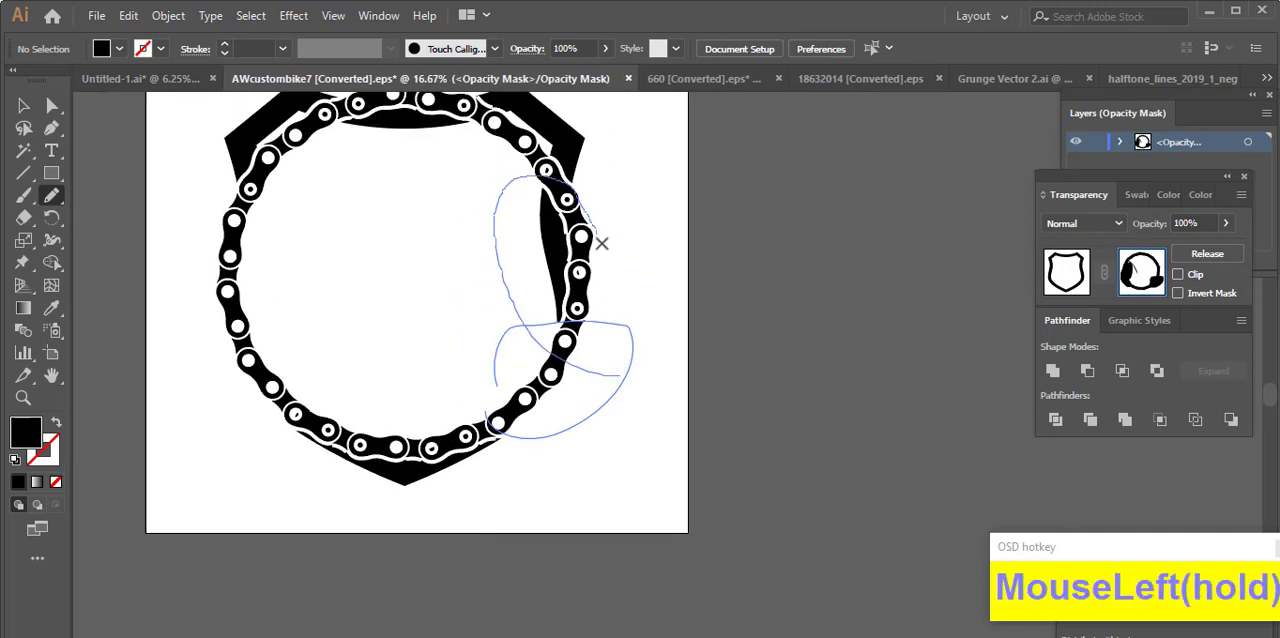
{"action": "left_click_drag", "start_coordinate": [601, 243], "coordinate": [593, 380]}
{"action": "scroll", "coordinate": [593, 378], "scroll_direction": "down", "scroll_amount": 2}
{"action": "left_click", "coordinate": [1066, 272]}
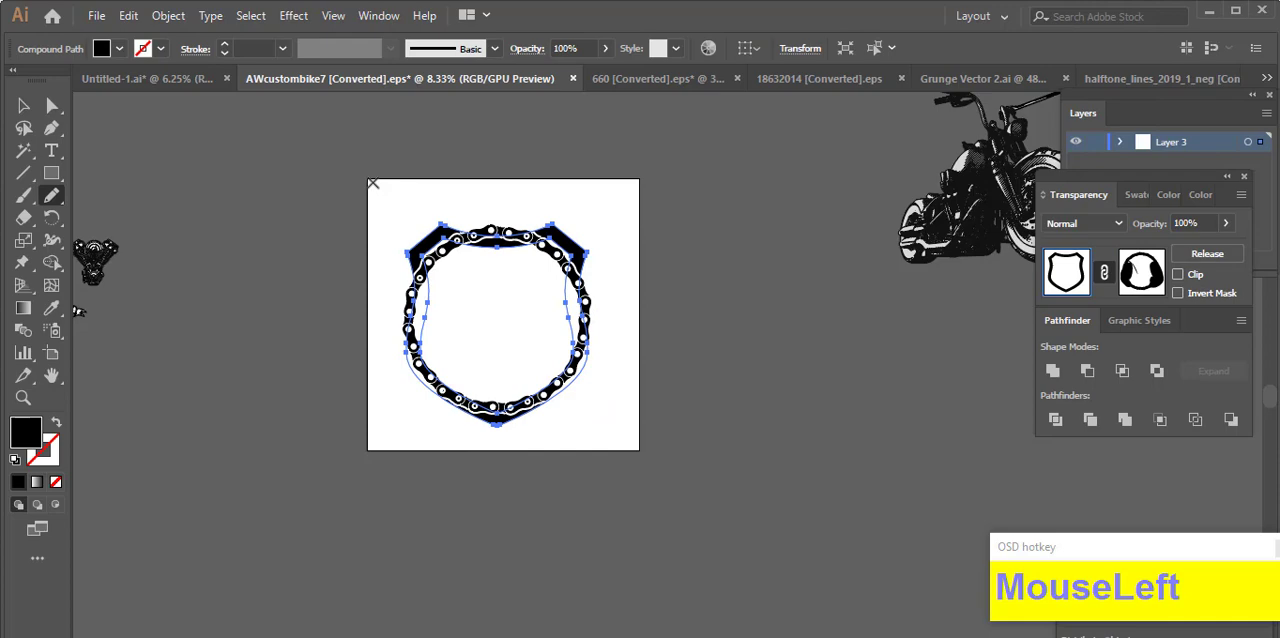
{"action": "left_click", "coordinate": [146, 155]}
Step: Move the grey-shaded motorcycle close to the artboard's right side and enlarge it proportionally
{"action": "left_click_drag", "start_coordinate": [898, 343], "coordinate": [608, 401]}
{"action": "left_click_drag", "start_coordinate": [692, 241], "coordinate": [491, 352]}
{"action": "left_click", "coordinate": [614, 123]}
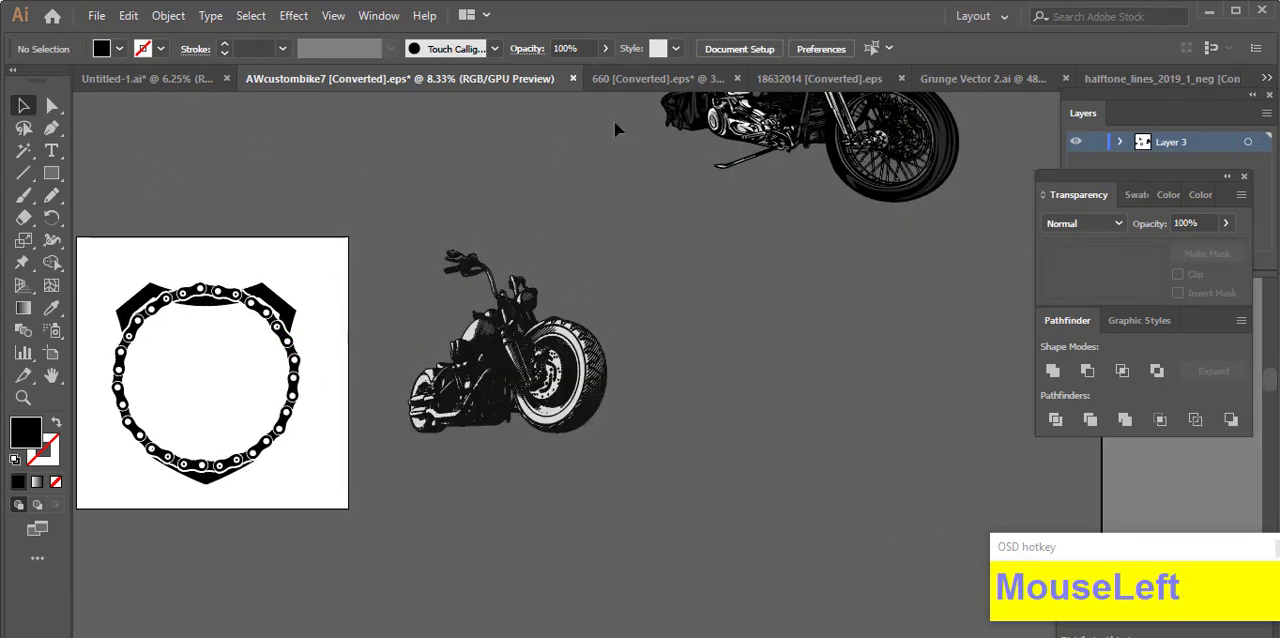
{"action": "left_click", "coordinate": [640, 78]}
{"action": "scroll", "coordinate": [893, 305], "scroll_direction": "up", "scroll_amount": 4}
{"action": "left_click", "coordinate": [337, 78]}
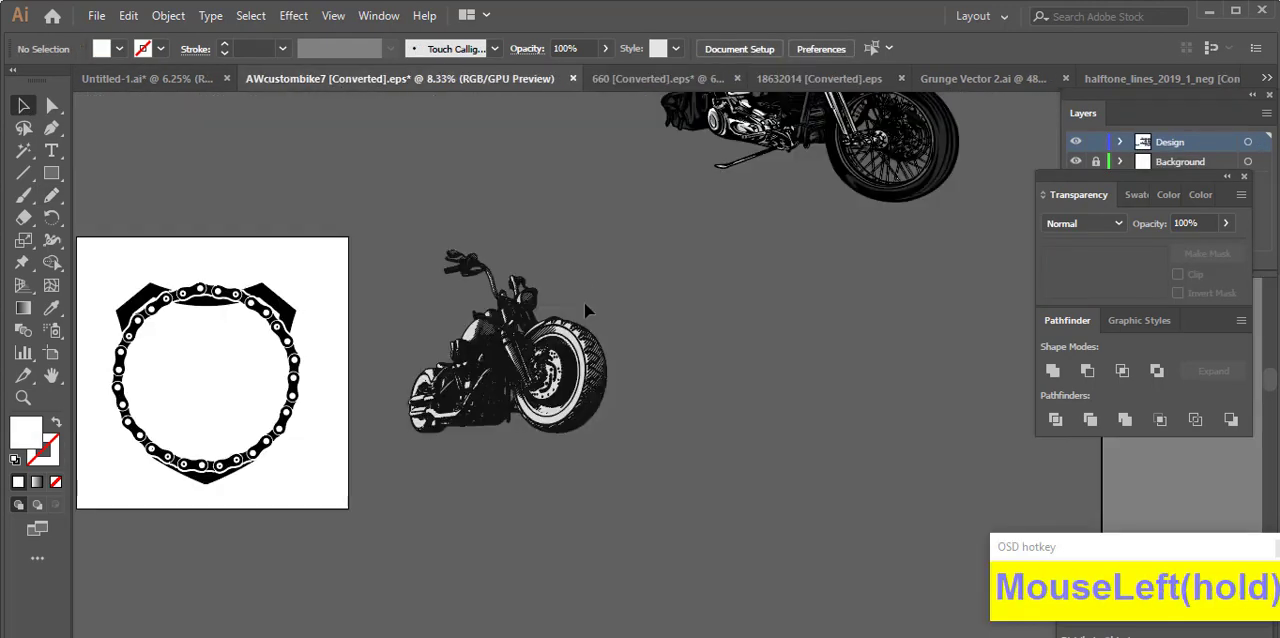
{"action": "left_click", "coordinate": [488, 400]}
{"action": "left_click_drag", "start_coordinate": [608, 341], "coordinate": [873, 405]}
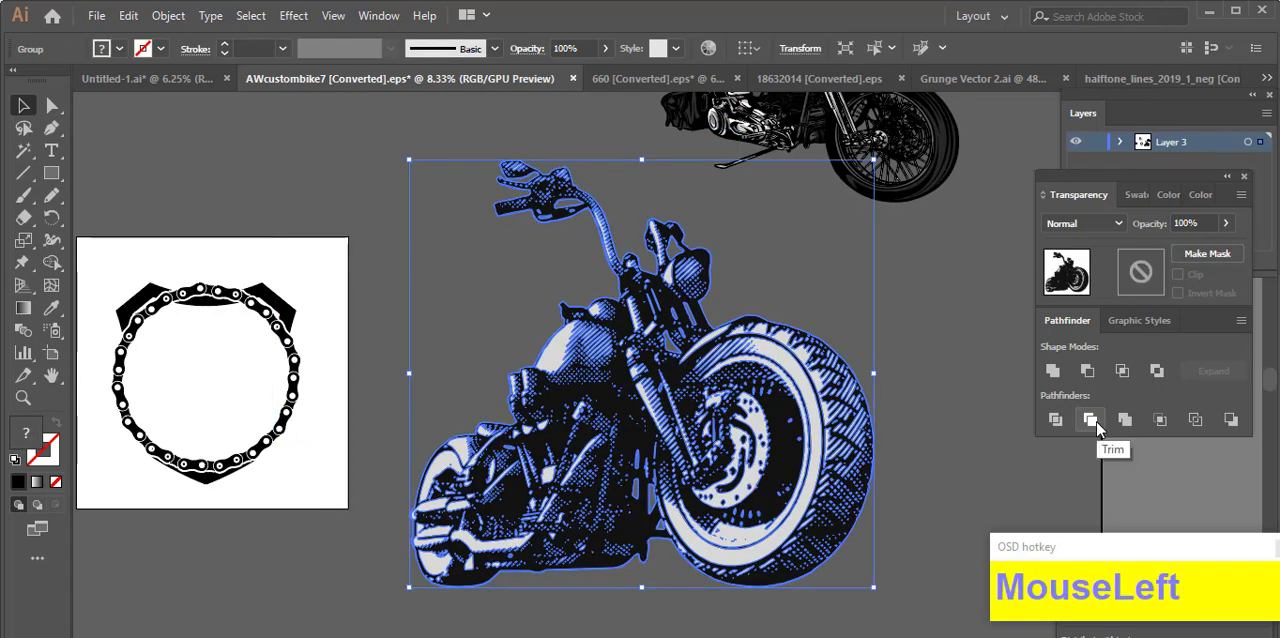
Step: Trim the enlarged motorcycle, isolate its group, and cut all its light grey shapes using a Magic Wand selection
{"action": "left_click", "coordinate": [947, 418]}
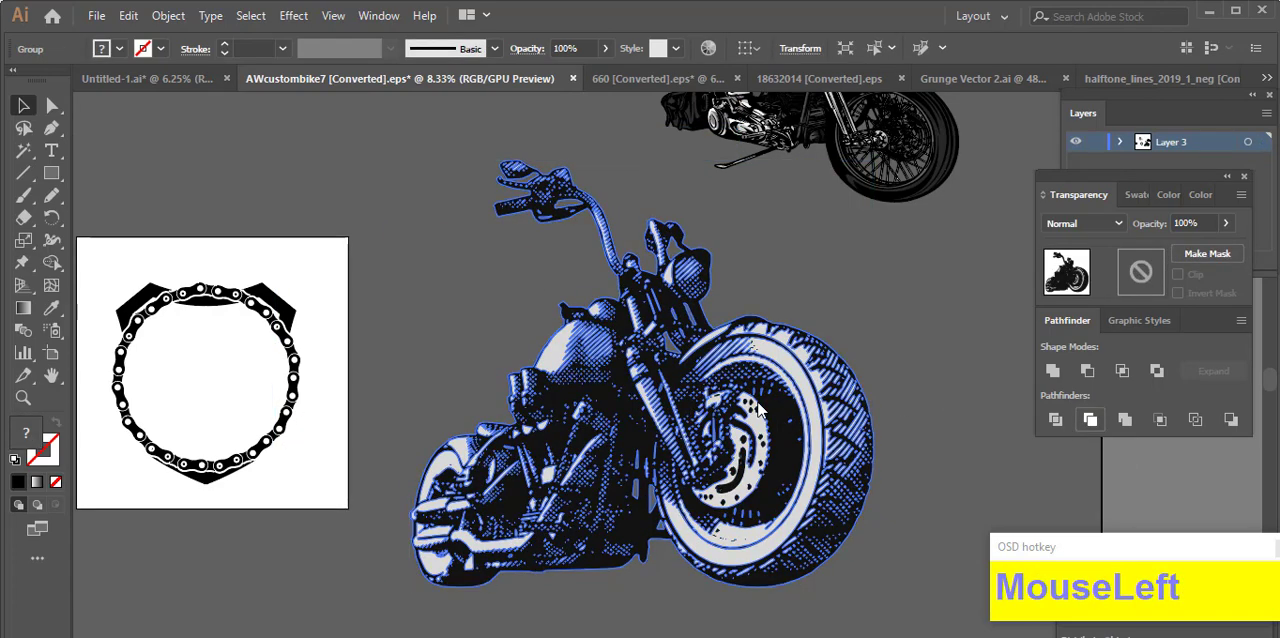
{"action": "double_click", "coordinate": [860, 418]}
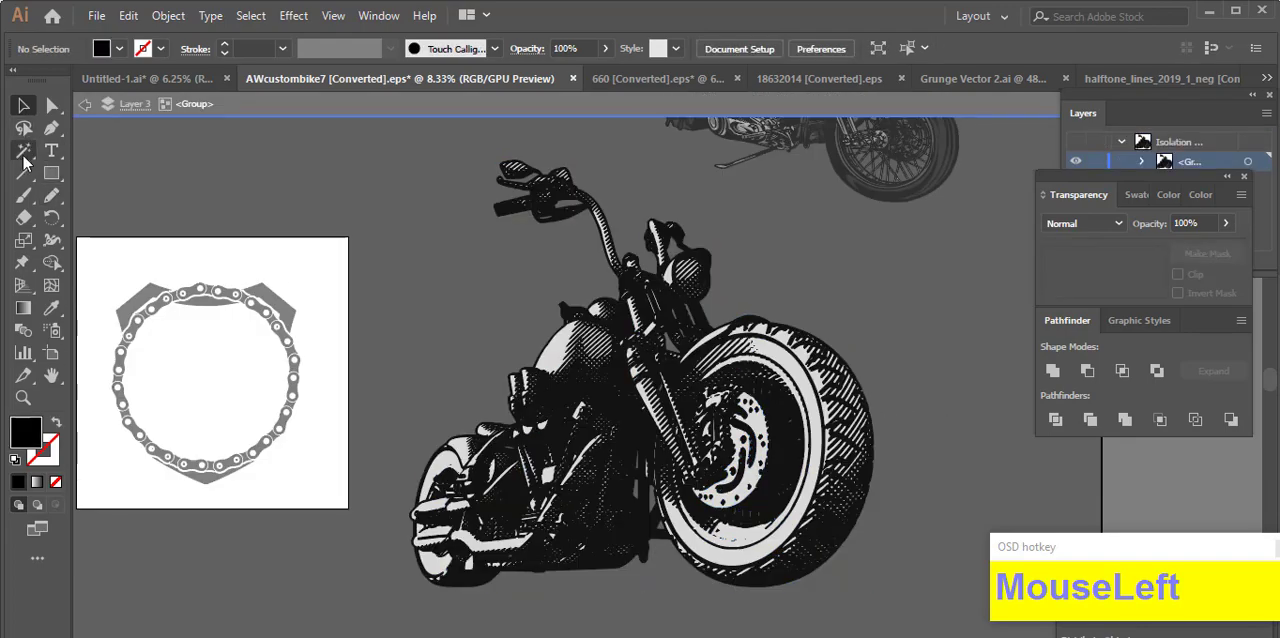
{"action": "left_click", "coordinate": [23, 150]}
{"action": "scroll", "coordinate": [780, 385], "scroll_direction": "up", "scroll_amount": 3}
{"action": "left_click", "coordinate": [830, 338]}
{"action": "key", "text": "ctrl+x"}
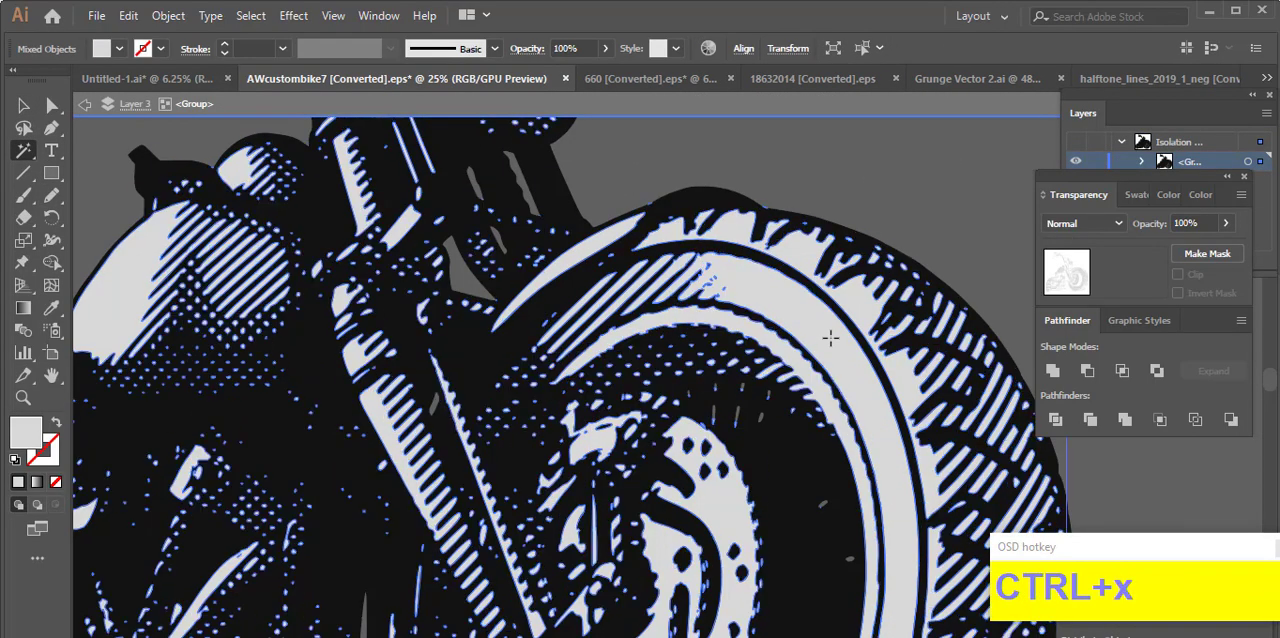
Step: Change the fill of the motorcycle's remaining dark compound path to black
{"action": "scroll", "coordinate": [831, 338], "scroll_direction": "down", "scroll_amount": 2}
{"action": "left_click", "coordinate": [22, 107]}
{"action": "left_click", "coordinate": [470, 428]}
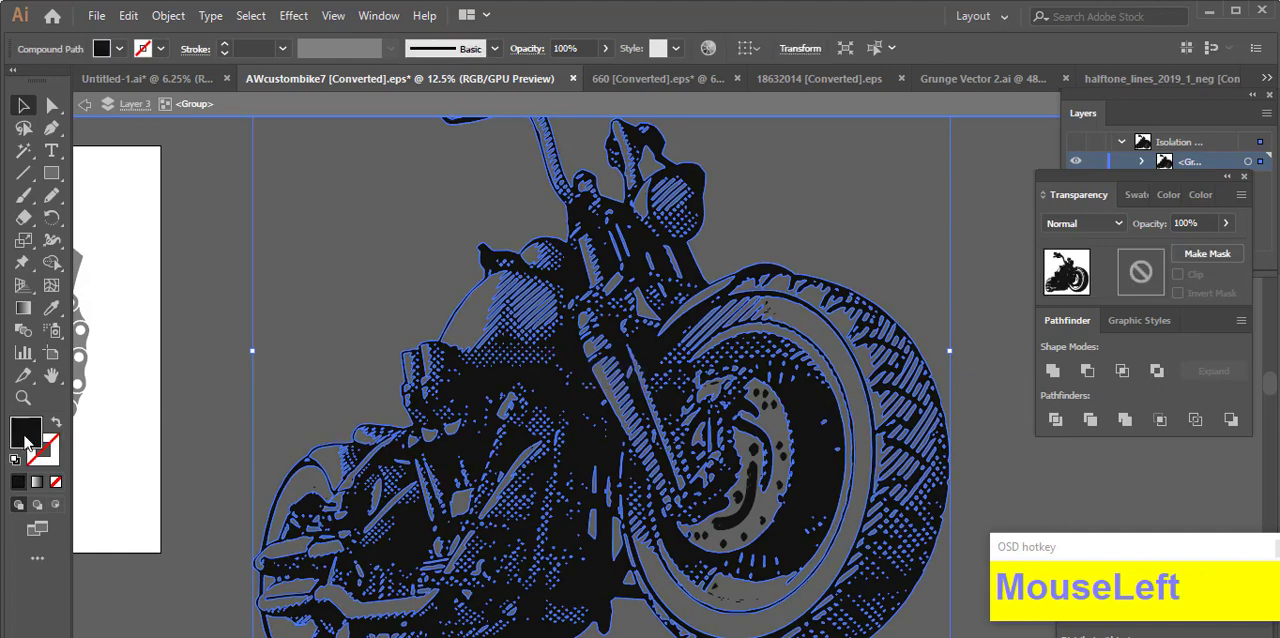
{"action": "double_click", "coordinate": [26, 432]}
{"action": "left_click", "coordinate": [839, 233]}
Step: Place the motorcycle over the lower part of the chain ring and scale it to about 1403 by 1291 px
{"action": "scroll", "coordinate": [729, 398], "scroll_direction": "down", "scroll_amount": 2}
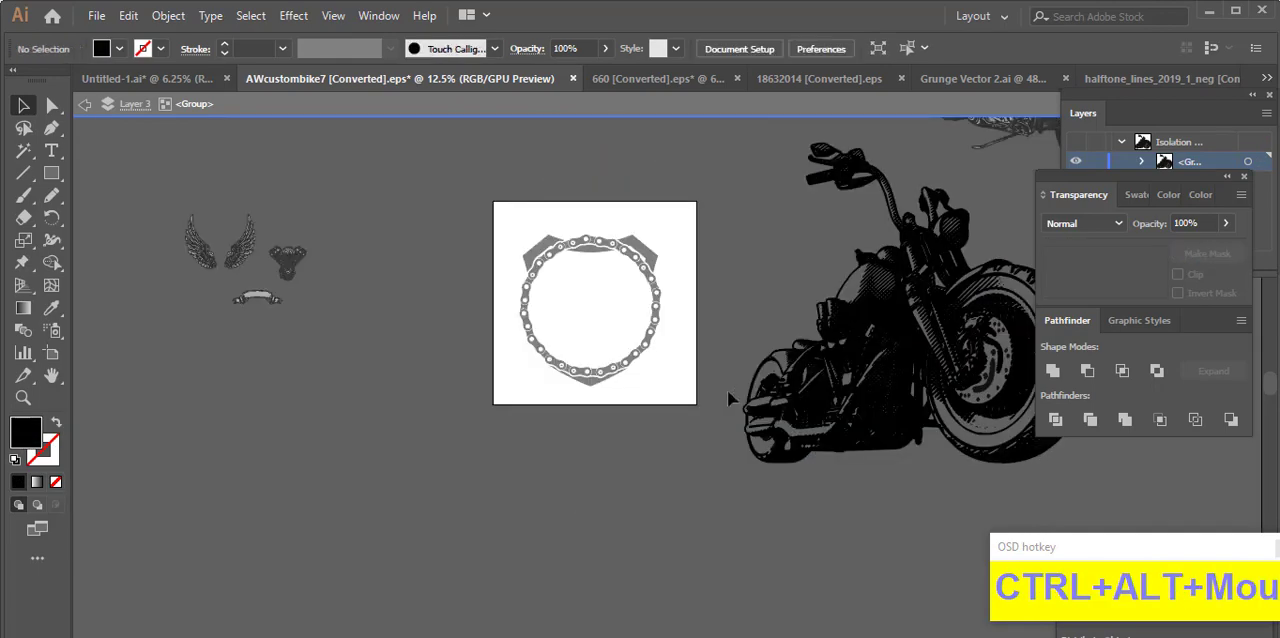
{"action": "left_click_drag", "start_coordinate": [827, 397], "coordinate": [595, 370]}
{"action": "left_click_drag", "start_coordinate": [763, 340], "coordinate": [490, 418]}
{"action": "scroll", "coordinate": [600, 389], "scroll_direction": "up", "scroll_amount": 2}
{"action": "scroll", "coordinate": [318, 400], "scroll_direction": "up", "scroll_amount": 2}
{"action": "left_click_drag", "start_coordinate": [820, 277], "coordinate": [702, 298]}
{"action": "left_click_drag", "start_coordinate": [490, 345], "coordinate": [490, 378]}
{"action": "left_click_drag", "start_coordinate": [663, 289], "coordinate": [684, 307]}
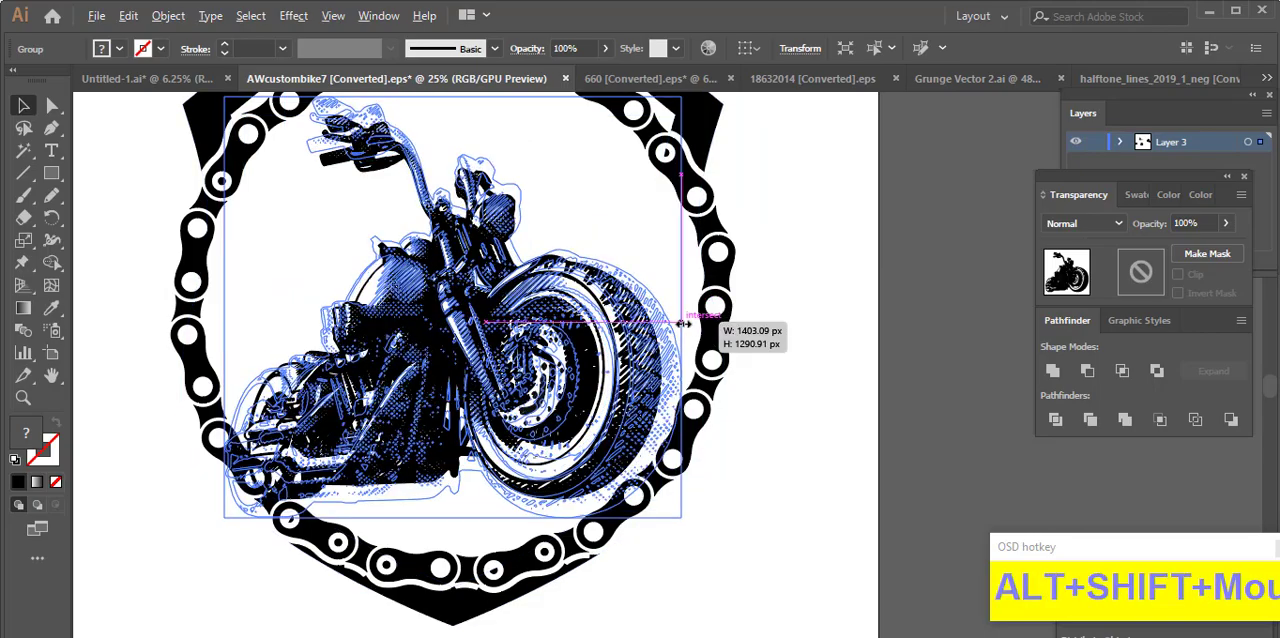
{"action": "left_click_drag", "start_coordinate": [586, 331], "coordinate": [604, 411]}
{"action": "mouse_move", "coordinate": [584, 408]}
{"action": "left_mouse_down"}
{"action": "mouse_move", "coordinate": [574, 400]}
{"action": "mouse_move", "coordinate": [570, 423]}
{"action": "left_mouse_up"}
{"action": "left_click", "coordinate": [768, 446]}
{"action": "scroll", "coordinate": [806, 408], "scroll_direction": "down", "scroll_amount": 1}
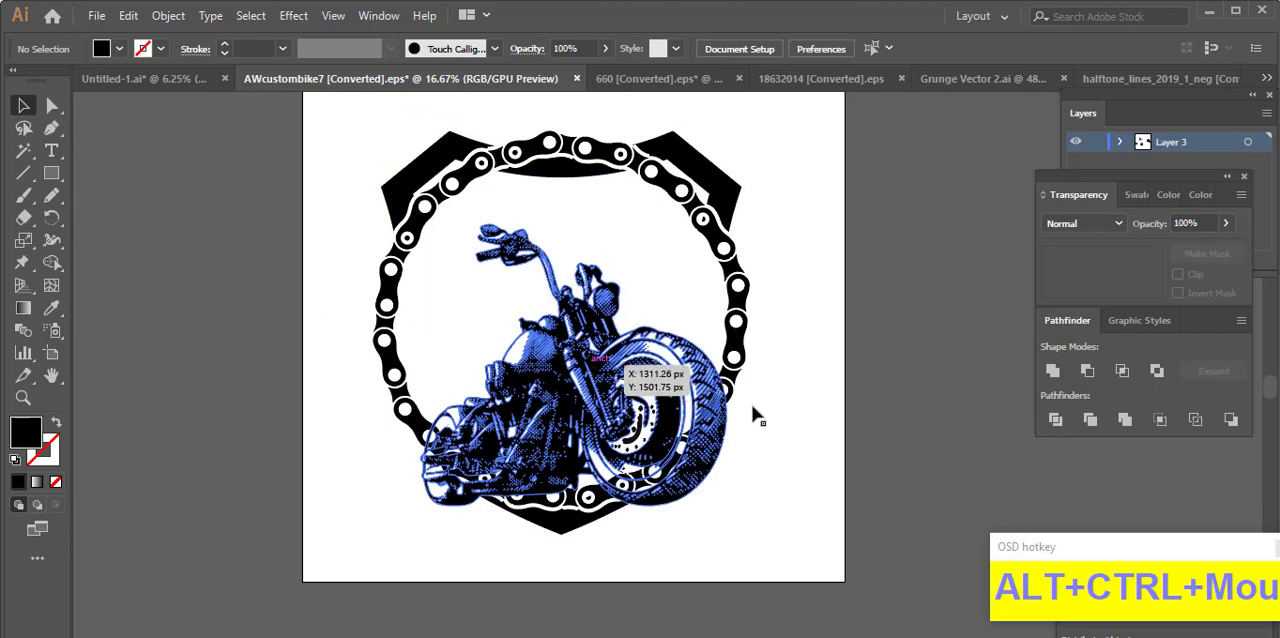
Step: Draw a black Pencil shape in the shield's opacity mask to hide the strip inside the chain ring's top, and exit the mask
{"action": "scroll", "coordinate": [812, 345], "scroll_direction": "up", "scroll_amount": 1}
{"action": "key", "text": "ctrl+a"}
{"action": "left_click", "coordinate": [1207, 254]}
{"action": "left_click", "coordinate": [1141, 271]}
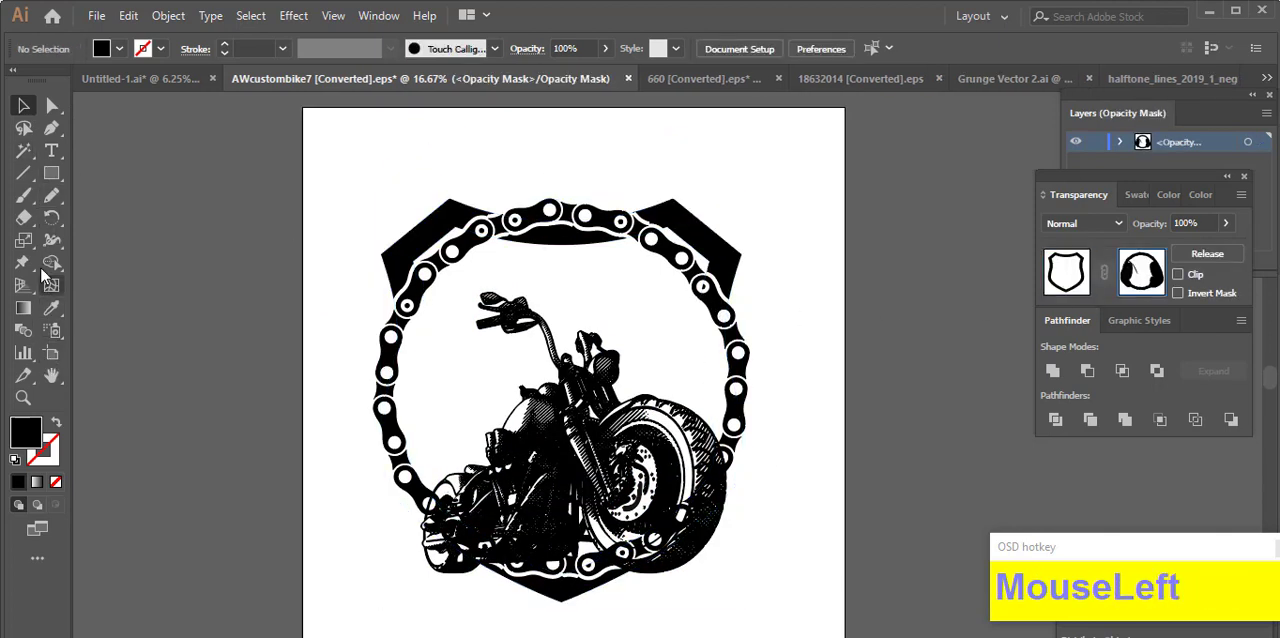
{"action": "left_click", "coordinate": [44, 201]}
{"action": "scroll", "coordinate": [509, 212], "scroll_direction": "up", "scroll_amount": 2}
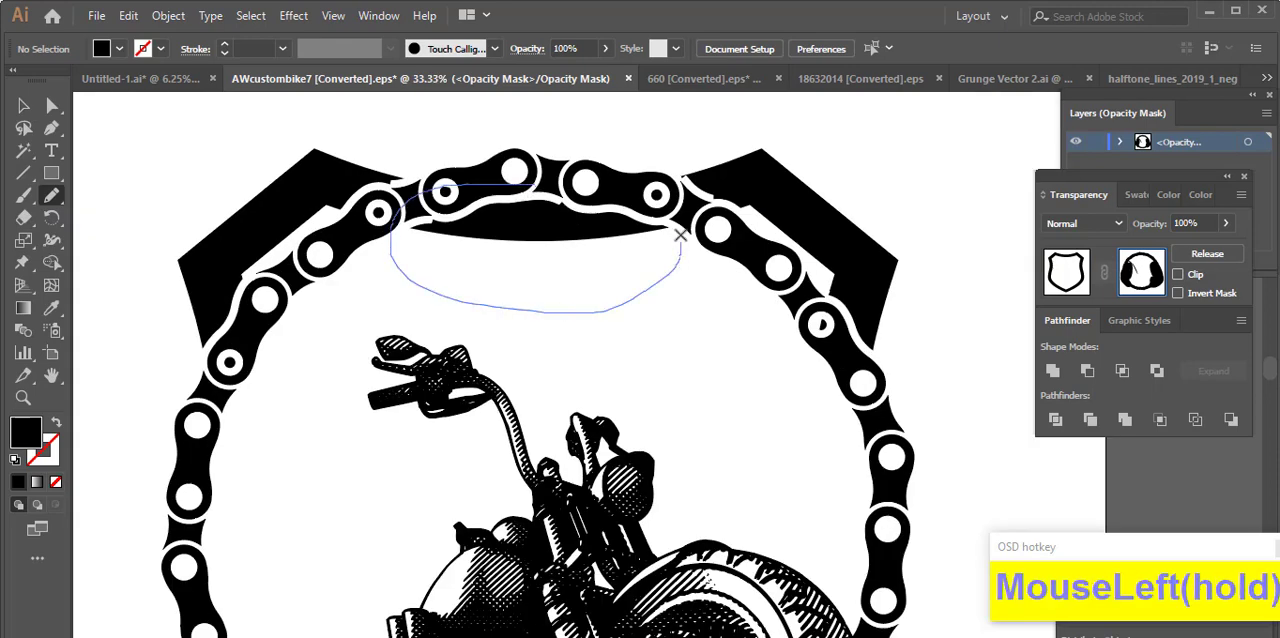
{"action": "left_click_drag", "start_coordinate": [679, 234], "coordinate": [470, 182]}
{"action": "scroll", "coordinate": [566, 223], "scroll_direction": "down", "scroll_amount": 1}
{"action": "left_click", "coordinate": [1066, 271]}
{"action": "left_click", "coordinate": [23, 105]}
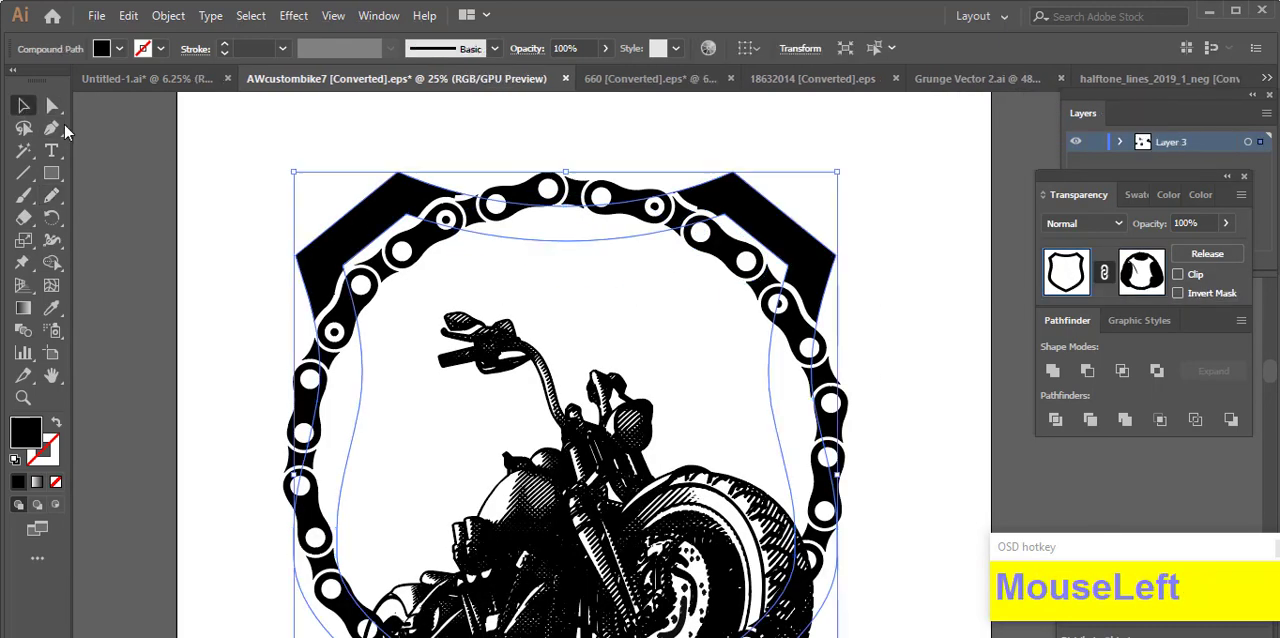
{"action": "left_click", "coordinate": [300, 206]}
{"action": "scroll", "coordinate": [316, 215], "scroll_direction": "down", "scroll_amount": 1}
{"action": "scroll", "coordinate": [420, 290], "scroll_direction": "down", "scroll_amount": 1}
{"action": "left_click_drag", "start_coordinate": [525, 375], "coordinate": [524, 371]}
{"action": "left_click", "coordinate": [805, 453]}
{"action": "scroll", "coordinate": [840, 381], "scroll_direction": "down", "scroll_amount": 2}
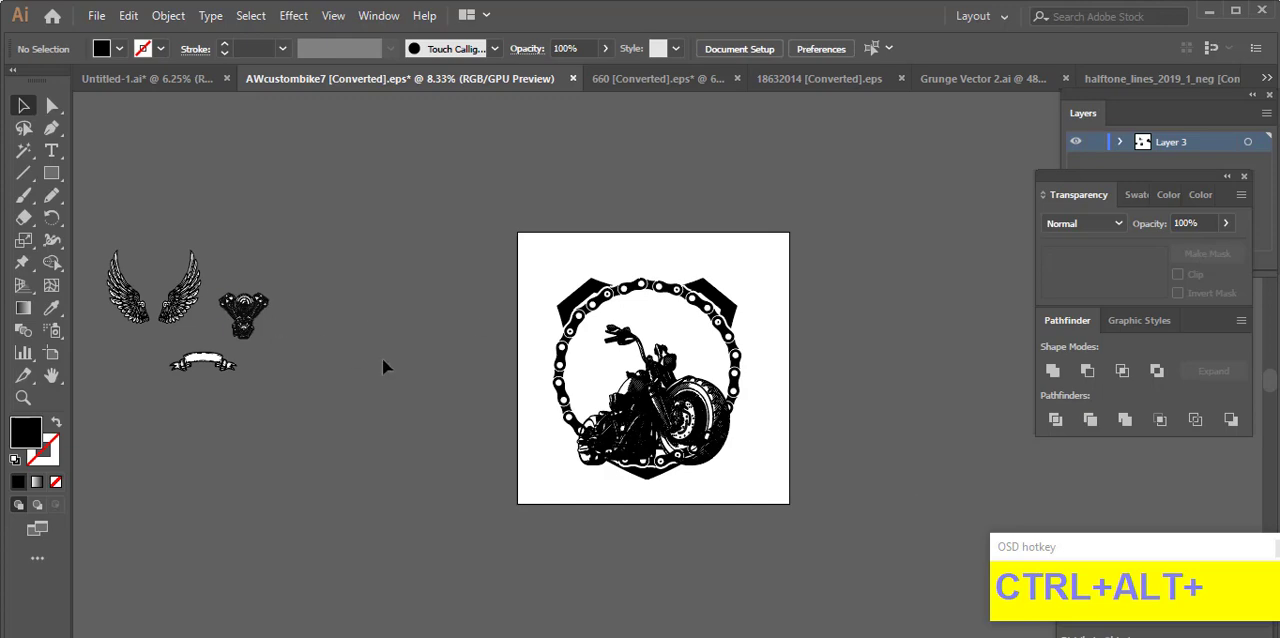
{"action": "scroll", "coordinate": [424, 354], "scroll_direction": "up", "scroll_amount": 1}
{"action": "scroll", "coordinate": [424, 354], "scroll_direction": "down", "scroll_amount": 1}
Step: Cut both pairs of wings from the 660 document and paste them beside the artboard in the AWcustombike7 document
{"action": "left_click", "coordinate": [660, 79]}
{"action": "scroll", "coordinate": [560, 490], "scroll_direction": "down", "scroll_amount": 3}
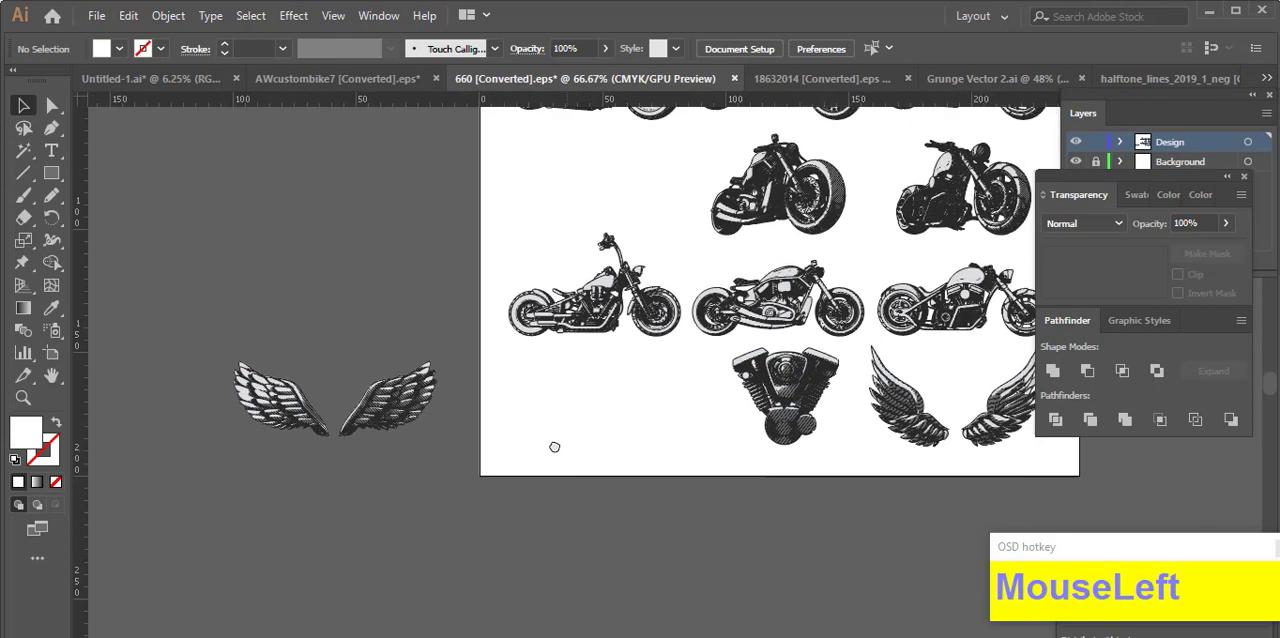
{"action": "left_click_drag", "start_coordinate": [910, 385], "coordinate": [323, 502]}
{"action": "left_click_drag", "start_coordinate": [238, 535], "coordinate": [388, 396]}
{"action": "key", "text": "ctrl+x"}
{"action": "left_click", "coordinate": [335, 79]}
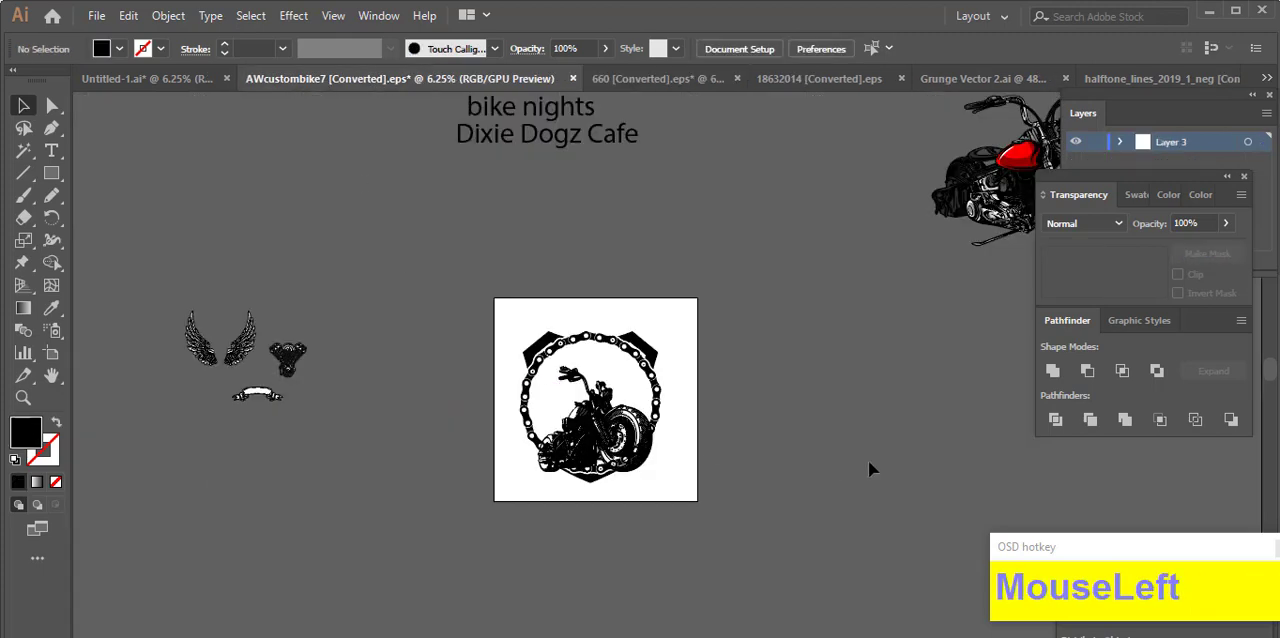
{"action": "left_click_drag", "start_coordinate": [680, 388], "coordinate": [756, 447]}
{"action": "left_click_drag", "start_coordinate": [722, 344], "coordinate": [862, 330]}
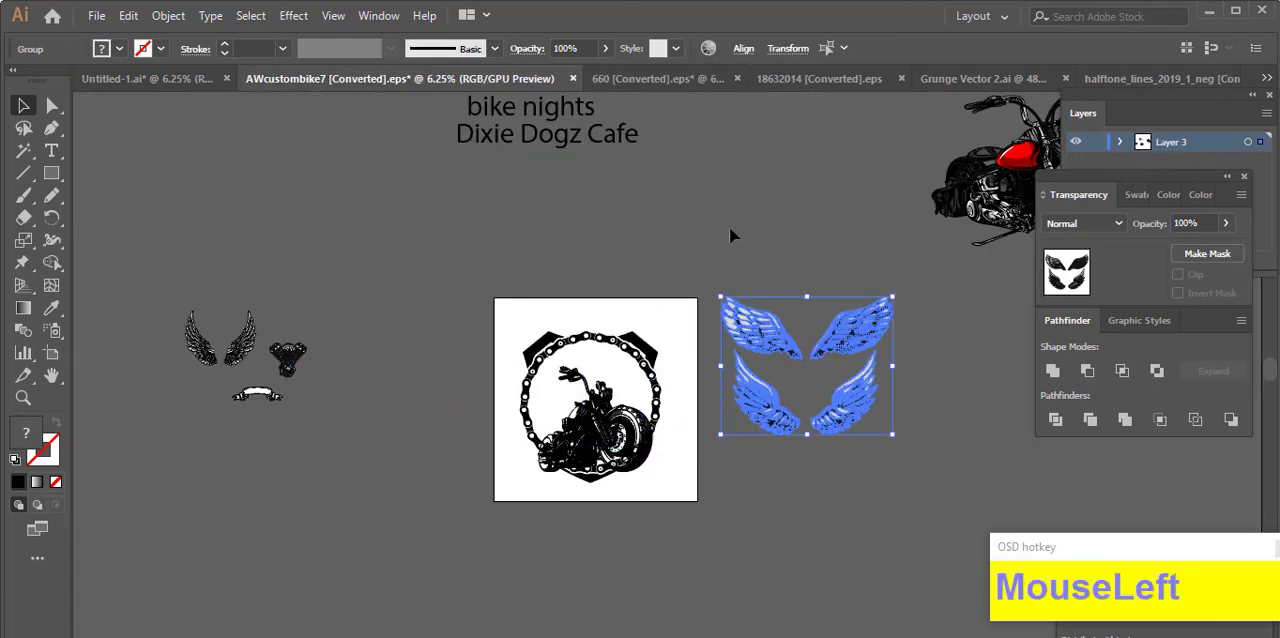
{"action": "left_click", "coordinate": [730, 228]}
Step: Apply the Pathfinder Trim operation to the upper wing pair and the lower wing pair separately
{"action": "scroll", "coordinate": [920, 348], "scroll_direction": "up", "scroll_amount": 3}
{"action": "left_click_drag", "start_coordinate": [661, 310], "coordinate": [838, 394]}
{"action": "left_click", "coordinate": [740, 272]}
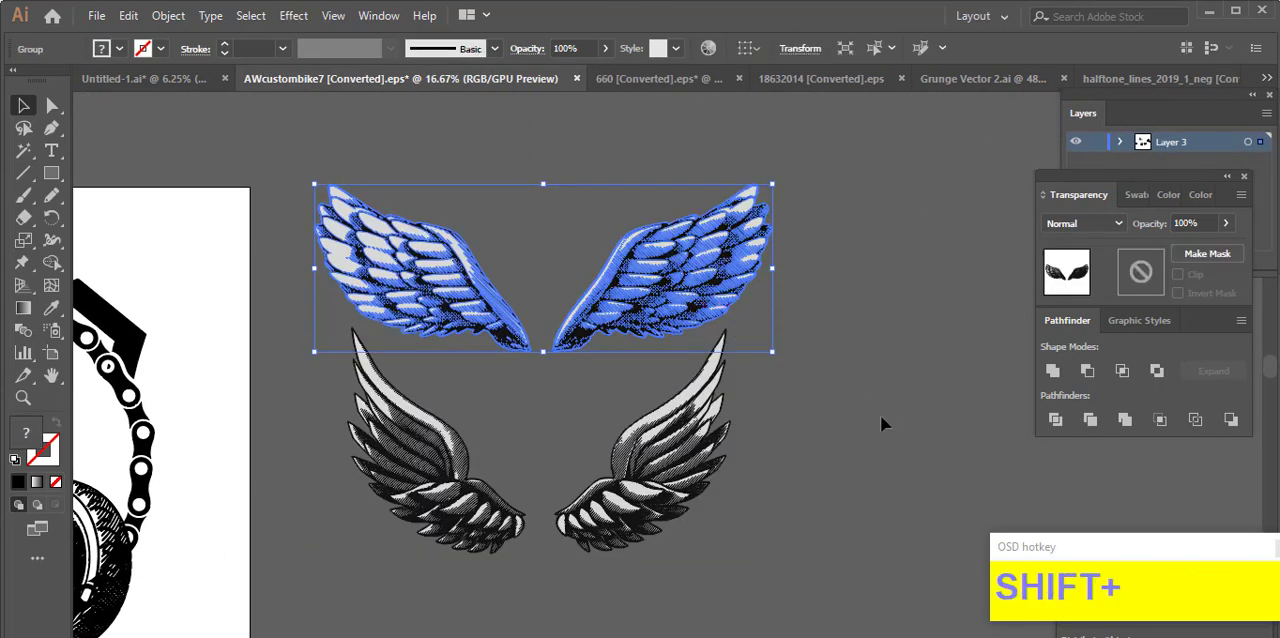
{"action": "left_click", "coordinate": [747, 462]}
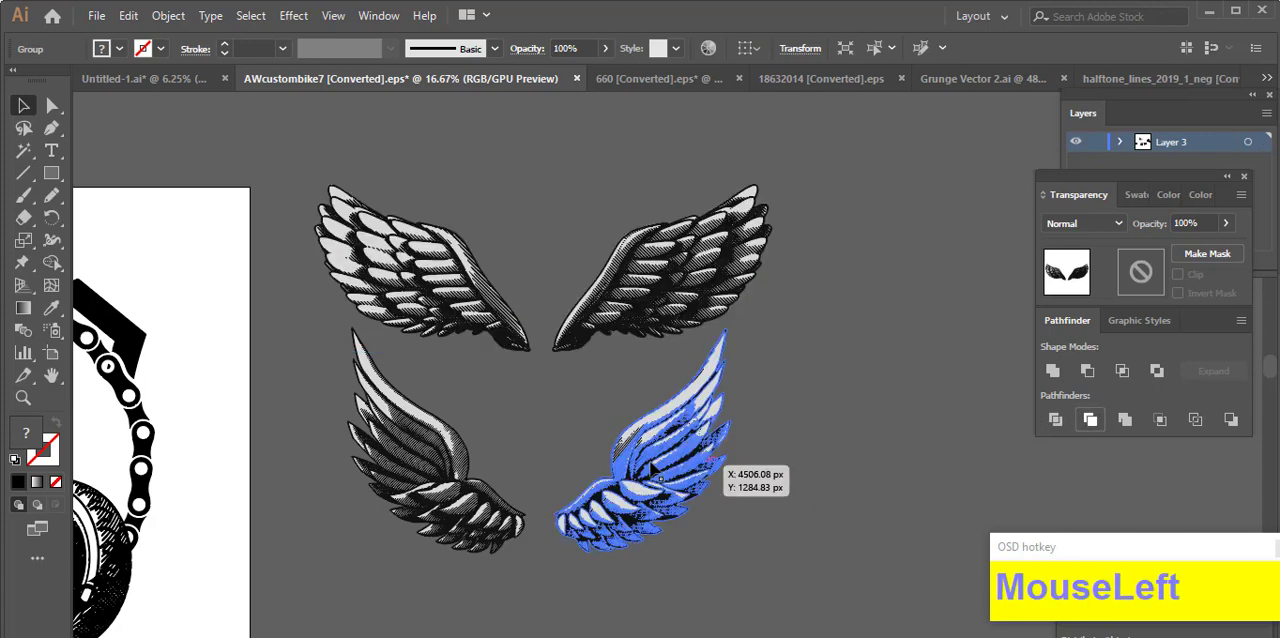
{"action": "left_click", "coordinate": [807, 425]}
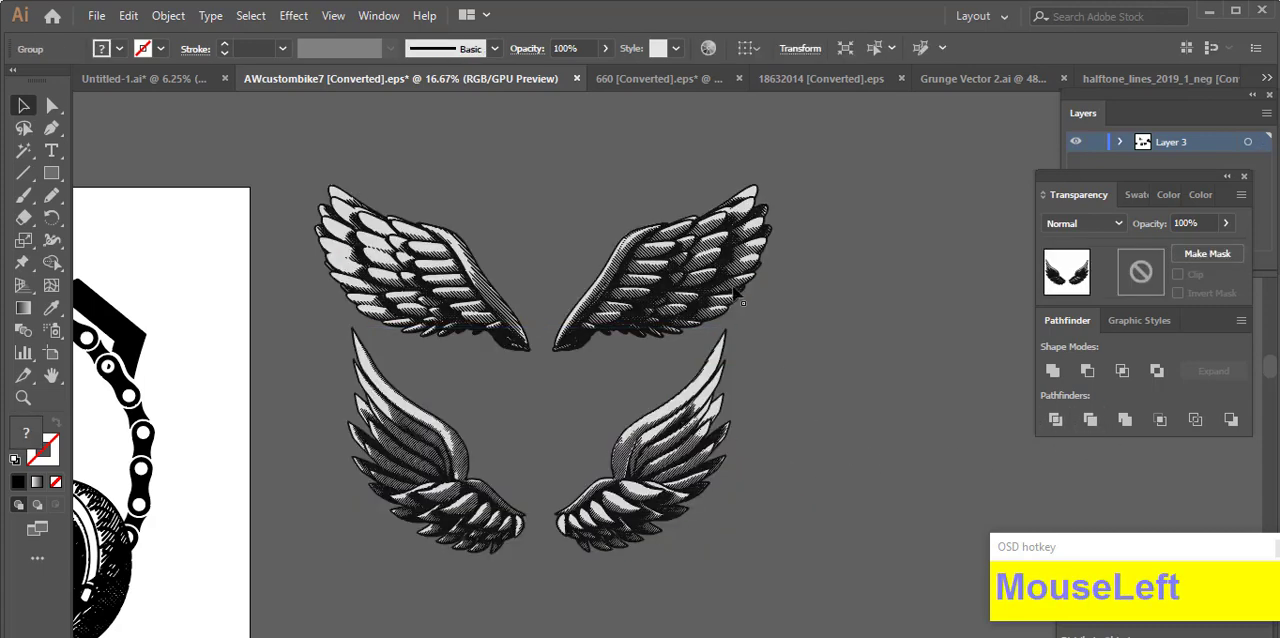
Step: Isolate the upper wing pair, delete its light grey shapes using a Magic Wand selection, and exit isolation
{"action": "double_click", "coordinate": [706, 277]}
{"action": "left_click", "coordinate": [830, 322]}
{"action": "left_click", "coordinate": [23, 150]}
{"action": "scroll", "coordinate": [346, 241], "scroll_direction": "up", "scroll_amount": 5}
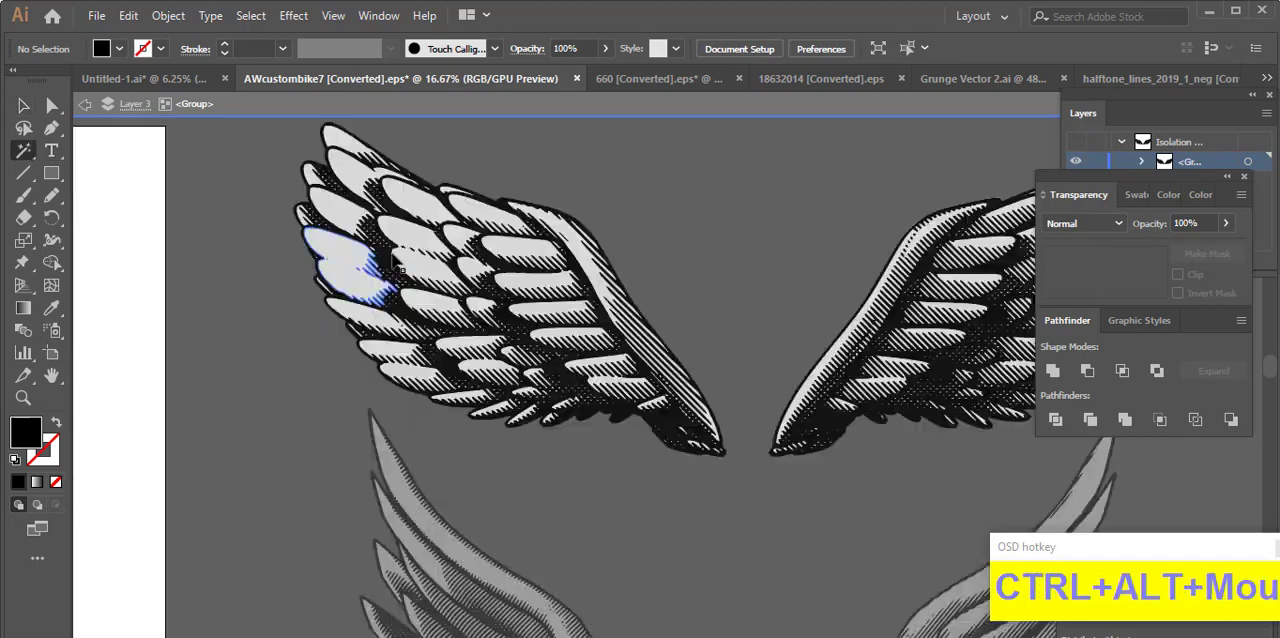
{"action": "left_click", "coordinate": [429, 220]}
{"action": "key", "text": "Delete"}
{"action": "scroll", "coordinate": [410, 250], "scroll_direction": "down", "scroll_amount": 4}
{"action": "scroll", "coordinate": [410, 246], "scroll_direction": "down", "scroll_amount": 1}
{"action": "left_click", "coordinate": [23, 106]}
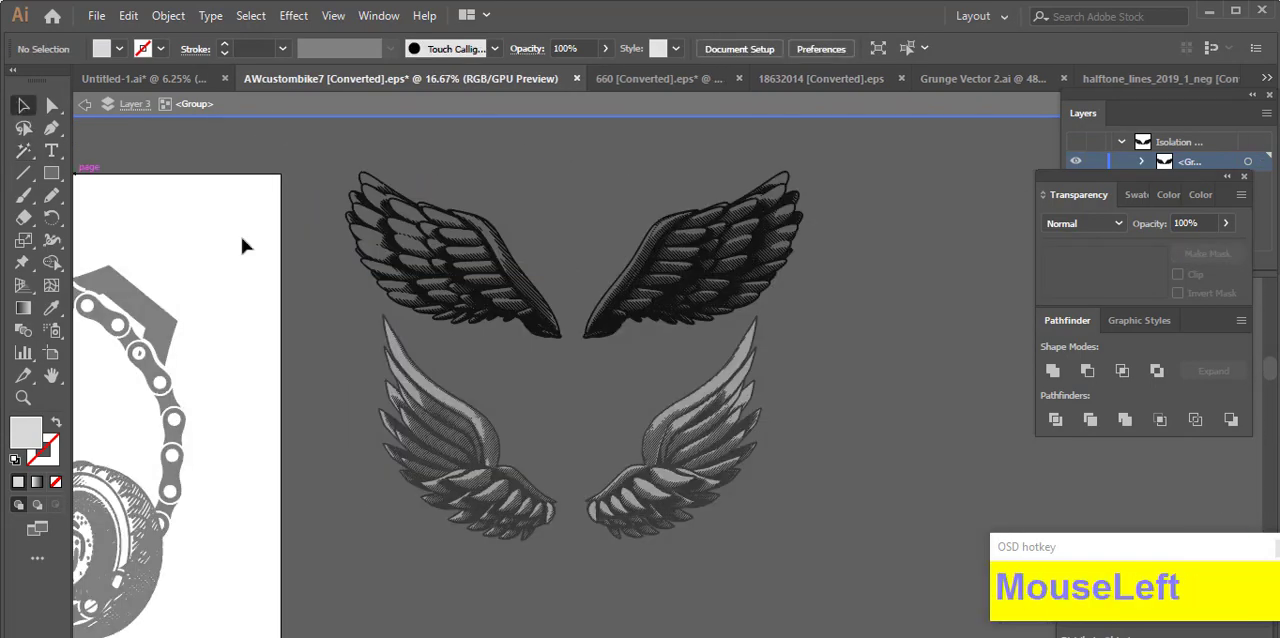
{"action": "double_click", "coordinate": [241, 236]}
Step: Isolate the lower wing pair, remove its light grey shapes using a Magic Wand selection, and leave isolation
{"action": "double_click", "coordinate": [500, 448]}
{"action": "left_click", "coordinate": [312, 335]}
{"action": "left_click", "coordinate": [25, 158]}
{"action": "scroll", "coordinate": [446, 436], "scroll_direction": "up", "scroll_amount": 4}
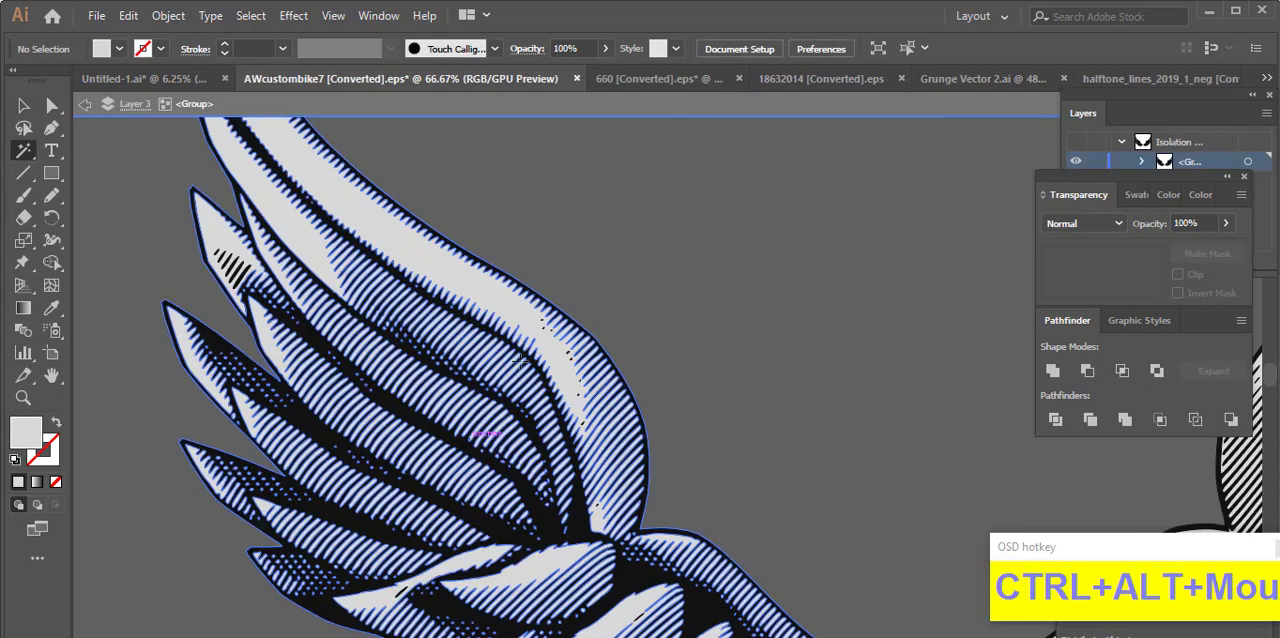
{"action": "left_click", "coordinate": [514, 317]}
{"action": "key", "text": "Delete"}
{"action": "scroll", "coordinate": [505, 326], "scroll_direction": "down", "scroll_amount": 3}
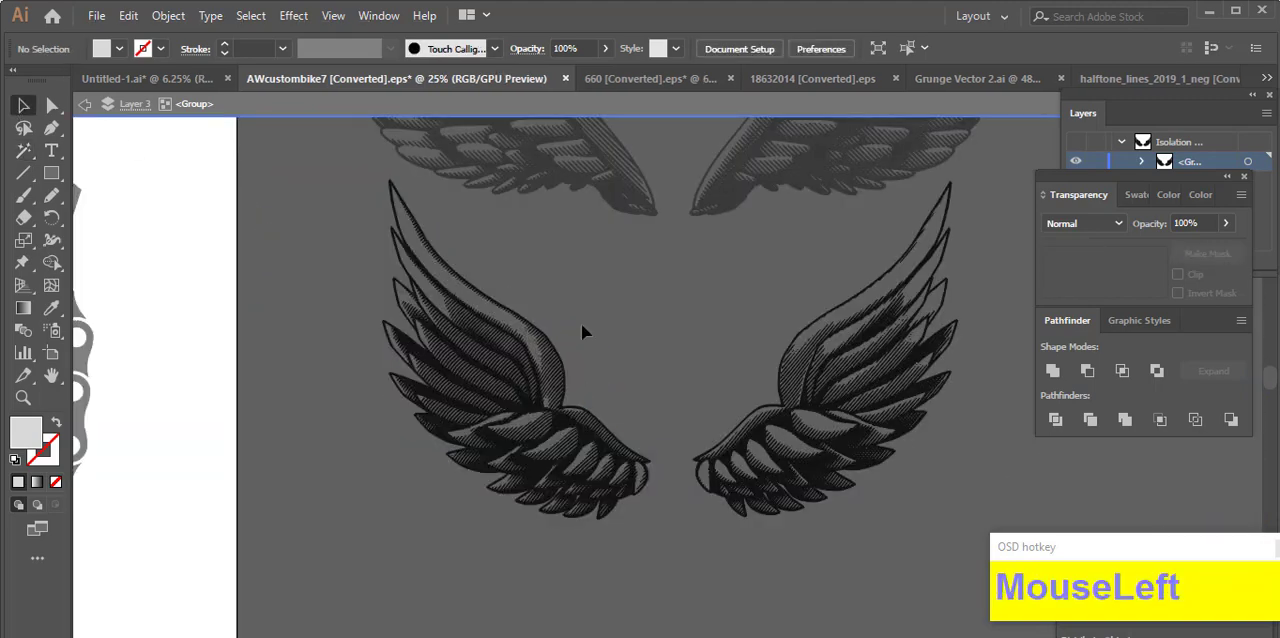
{"action": "double_click", "coordinate": [716, 346]}
Step: Recolor the upper wing pair's fill to black
{"action": "scroll", "coordinate": [714, 356], "scroll_direction": "down", "scroll_amount": 3}
{"action": "left_click", "coordinate": [655, 378]}
{"action": "left_click", "coordinate": [650, 298], "text": "shift"}
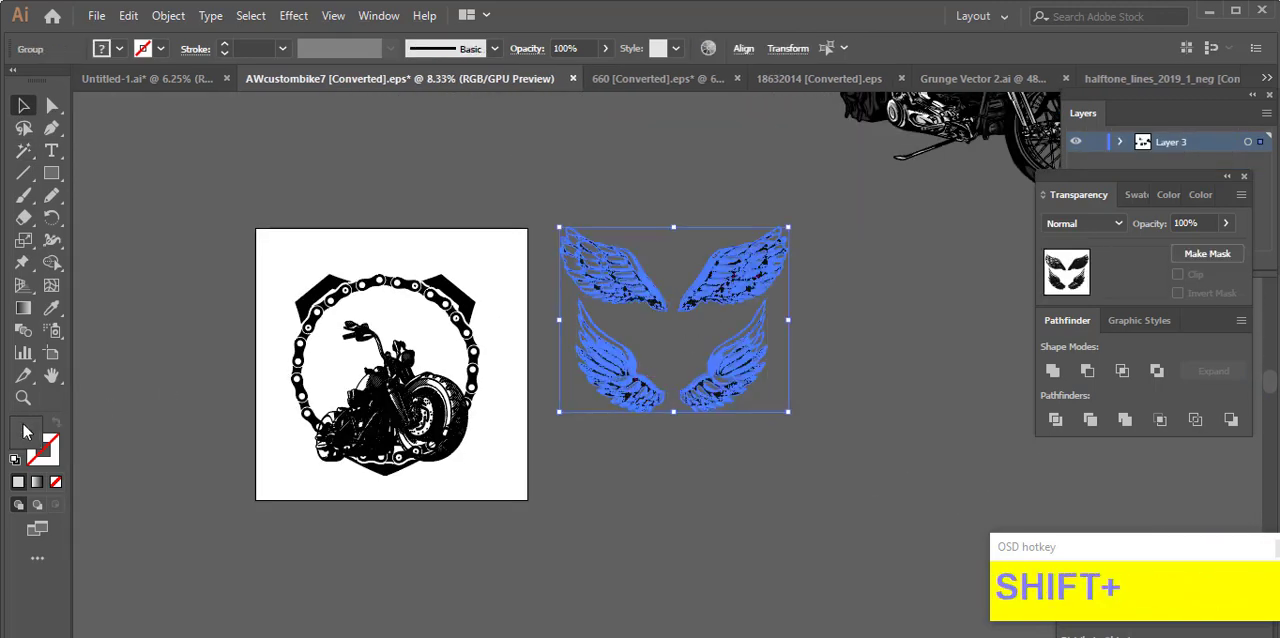
{"action": "left_click", "coordinate": [646, 396]}
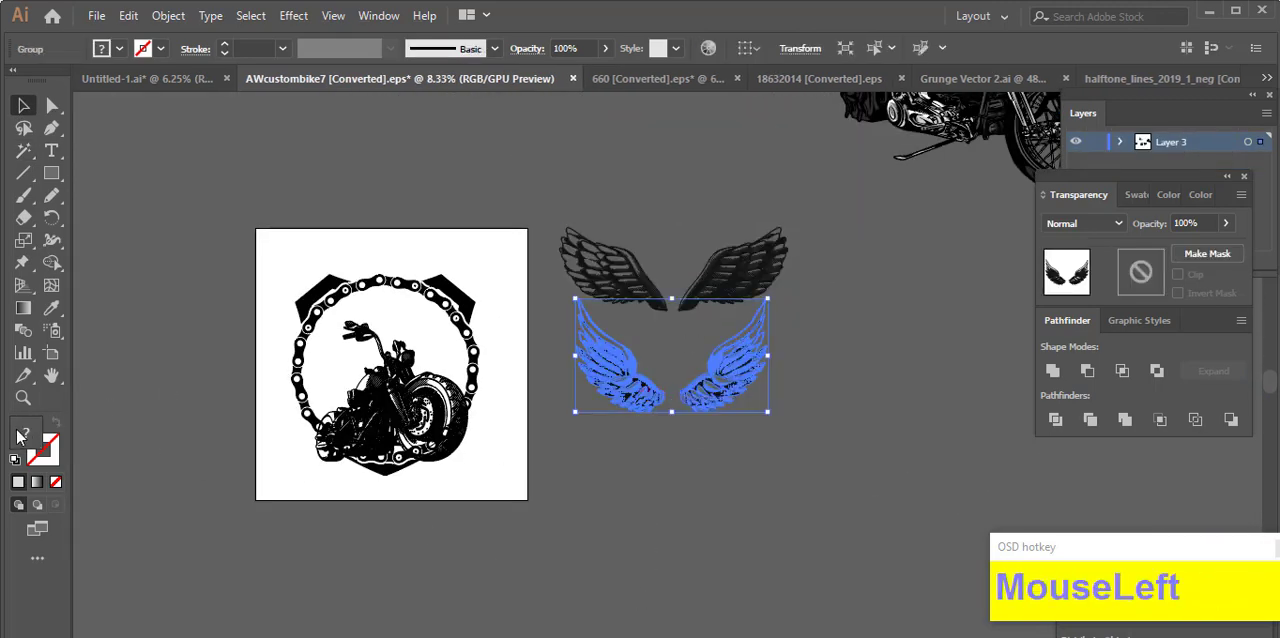
{"action": "left_click", "coordinate": [812, 453]}
{"action": "left_click", "coordinate": [729, 287]}
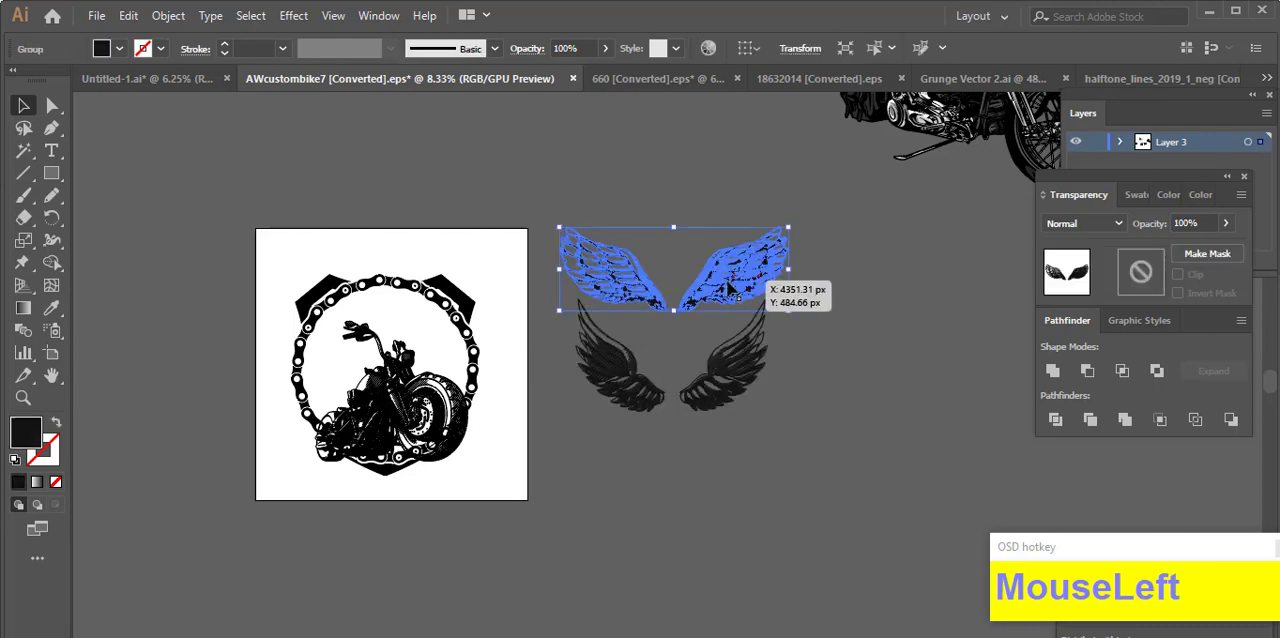
{"action": "double_click", "coordinate": [14, 451]}
{"action": "left_click", "coordinate": [837, 229]}
Step: Ungroup the upper wing pair and the lower wing pair
{"action": "left_click", "coordinate": [737, 296]}
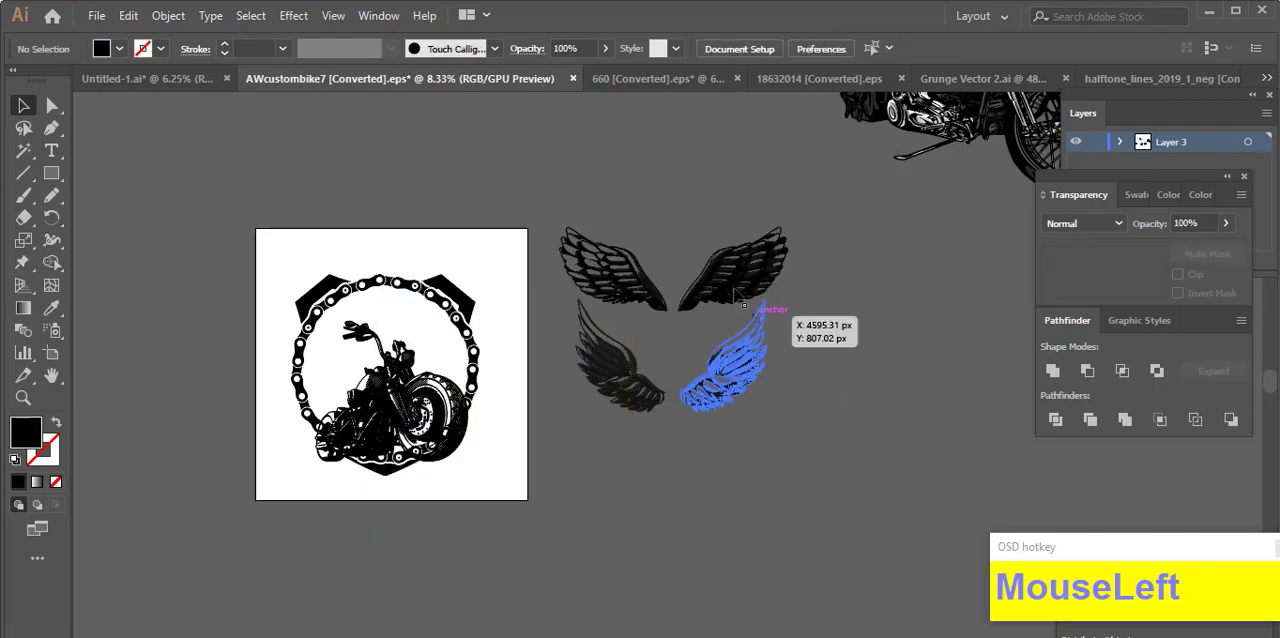
{"action": "right_click", "coordinate": [734, 289]}
{"action": "left_click", "coordinate": [779, 443]}
{"action": "left_click", "coordinate": [785, 441]}
{"action": "right_click", "coordinate": [723, 375]}
{"action": "left_click", "coordinate": [812, 532]}
{"action": "left_click", "coordinate": [808, 500]}
{"action": "scroll", "coordinate": [753, 379], "scroll_direction": "up", "scroll_amount": 1}
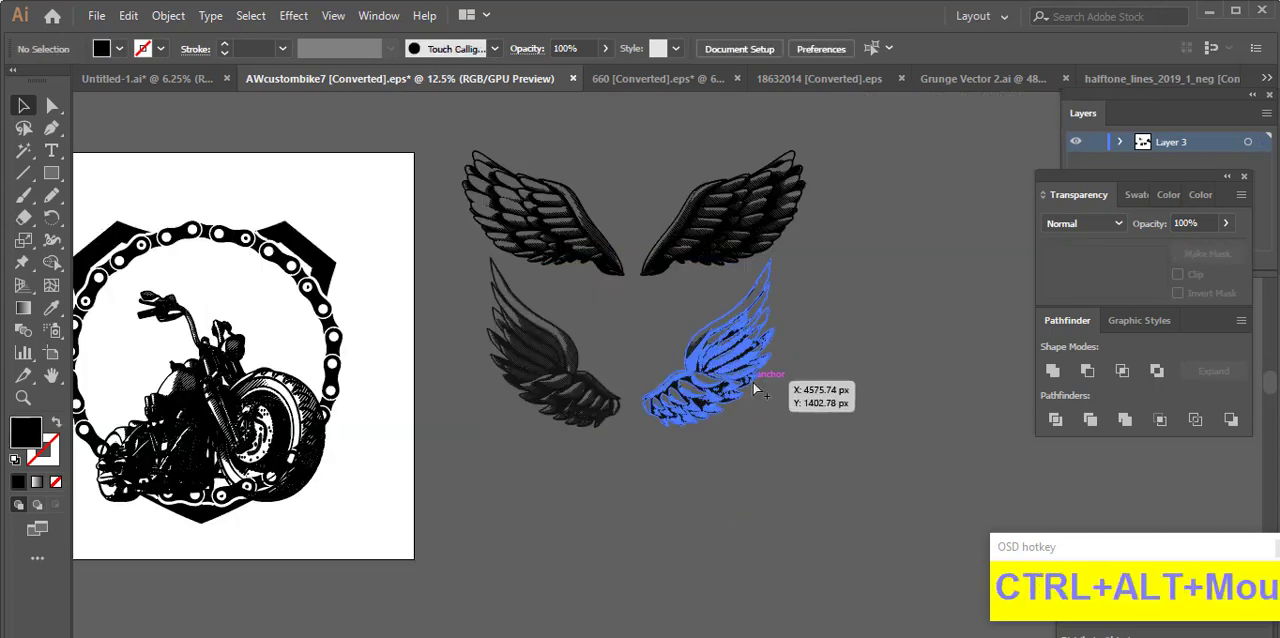
Step: Group all shapes of the lower right wing into one object
{"action": "scroll", "coordinate": [753, 388], "scroll_direction": "up", "scroll_amount": 1}
{"action": "left_click_drag", "start_coordinate": [671, 336], "coordinate": [781, 441]}
{"action": "key", "text": "ctrl+z"}
{"action": "left_click", "coordinate": [818, 482]}
{"action": "scroll", "coordinate": [860, 458], "scroll_direction": "up", "scroll_amount": 1}
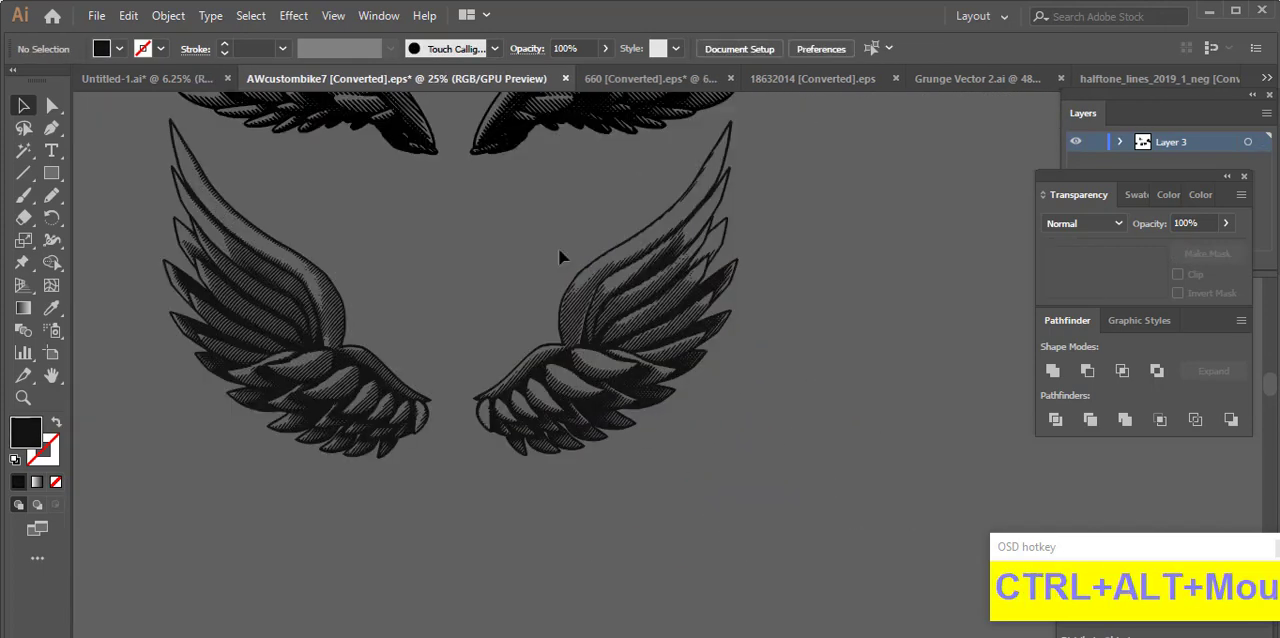
{"action": "left_click_drag", "start_coordinate": [852, 385], "coordinate": [840, 466]}
{"action": "right_click", "coordinate": [617, 298]}
{"action": "left_click", "coordinate": [759, 436]}
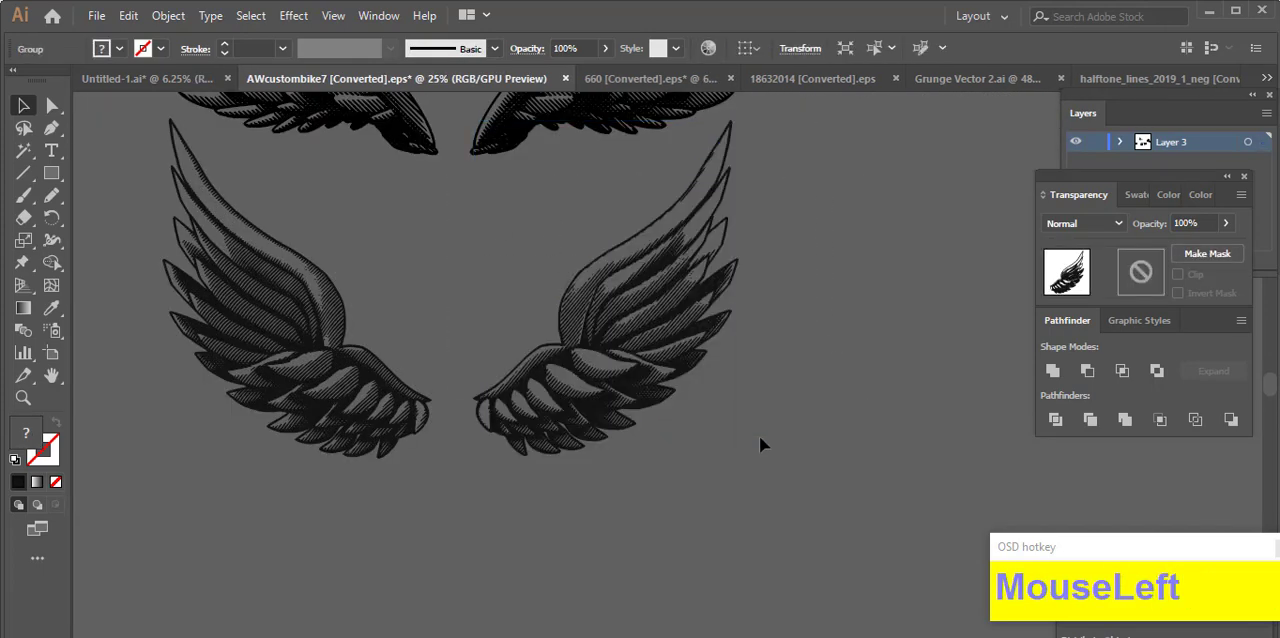
Step: Group all shapes of the upper right wing into one object
{"action": "scroll", "coordinate": [584, 582], "scroll_direction": "up", "scroll_amount": 3}
{"action": "scroll", "coordinate": [584, 582], "scroll_direction": "up", "scroll_amount": 1}
{"action": "left_click_drag", "start_coordinate": [524, 160], "coordinate": [752, 449]}
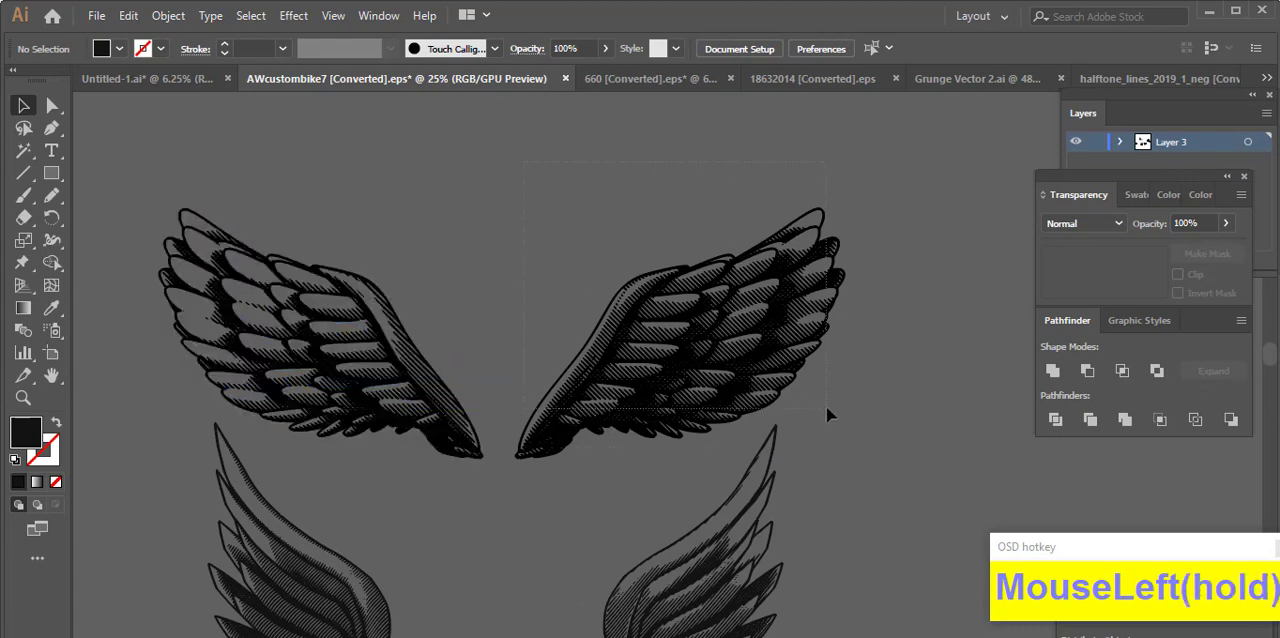
{"action": "left_click_drag", "start_coordinate": [826, 406], "coordinate": [826, 406]}
{"action": "right_click", "coordinate": [648, 252]}
Step: Try the lower right wing on the shield's upper right corner, rotated until it is nearly horizontal
{"action": "scroll", "coordinate": [734, 551], "scroll_direction": "down", "scroll_amount": 3}
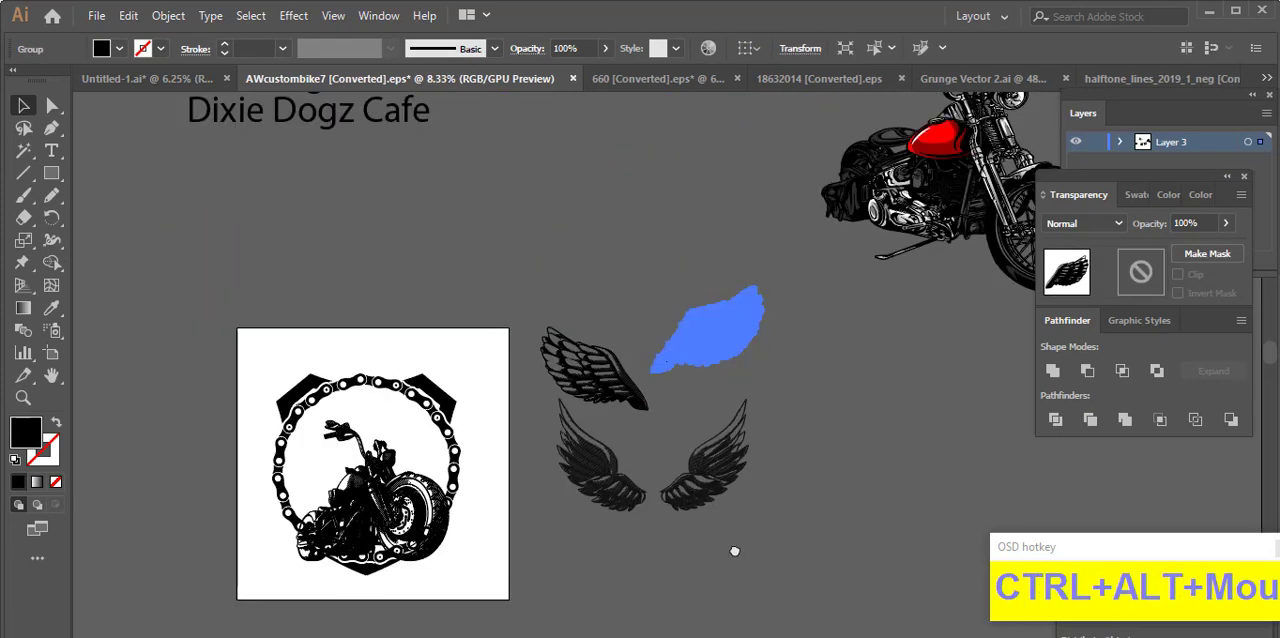
{"action": "left_click_drag", "start_coordinate": [735, 551], "coordinate": [853, 471]}
{"action": "scroll", "coordinate": [415, 427], "scroll_direction": "up", "scroll_amount": 2}
{"action": "left_click_drag", "start_coordinate": [731, 499], "coordinate": [553, 532]}
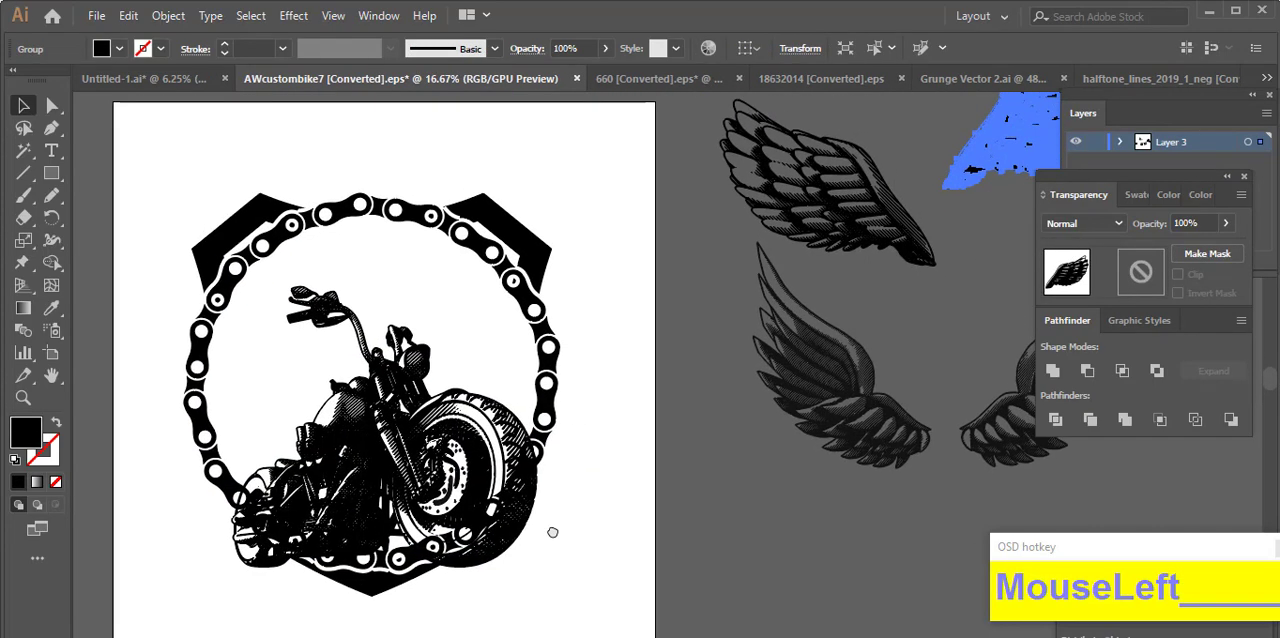
{"action": "left_click", "coordinate": [815, 497]}
{"action": "left_click_drag", "start_coordinate": [824, 494], "coordinate": [795, 504]}
{"action": "left_click_drag", "start_coordinate": [1017, 409], "coordinate": [455, 227]}
{"action": "left_click_drag", "start_coordinate": [426, 262], "coordinate": [488, 391]}
{"action": "left_click_drag", "start_coordinate": [618, 200], "coordinate": [670, 291]}
{"action": "left_click_drag", "start_coordinate": [564, 320], "coordinate": [570, 312]}
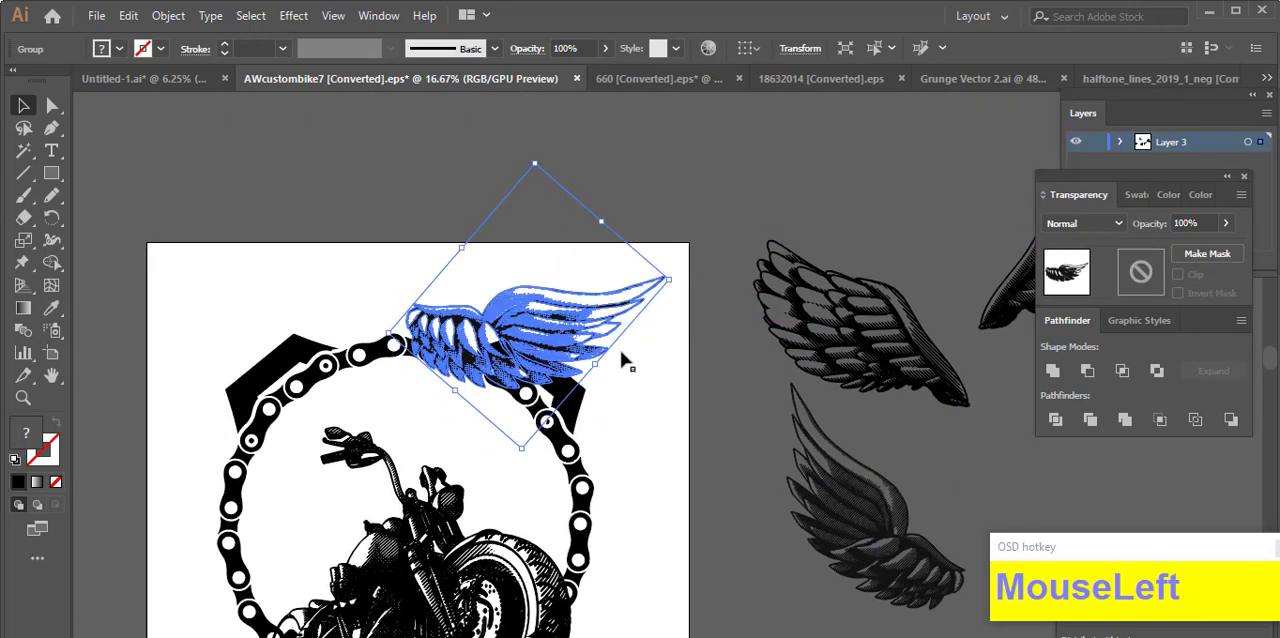
Step: Scale the trial wing down and shift it inward along the top of the chain ring
{"action": "left_click_drag", "start_coordinate": [600, 366], "coordinate": [578, 348]}
{"action": "scroll", "coordinate": [475, 344], "scroll_direction": "up", "scroll_amount": 2}
{"action": "left_click_drag", "start_coordinate": [644, 320], "coordinate": [590, 310]}
{"action": "left_click_drag", "start_coordinate": [740, 235], "coordinate": [698, 207]}
{"action": "left_click_drag", "start_coordinate": [591, 290], "coordinate": [539, 295]}
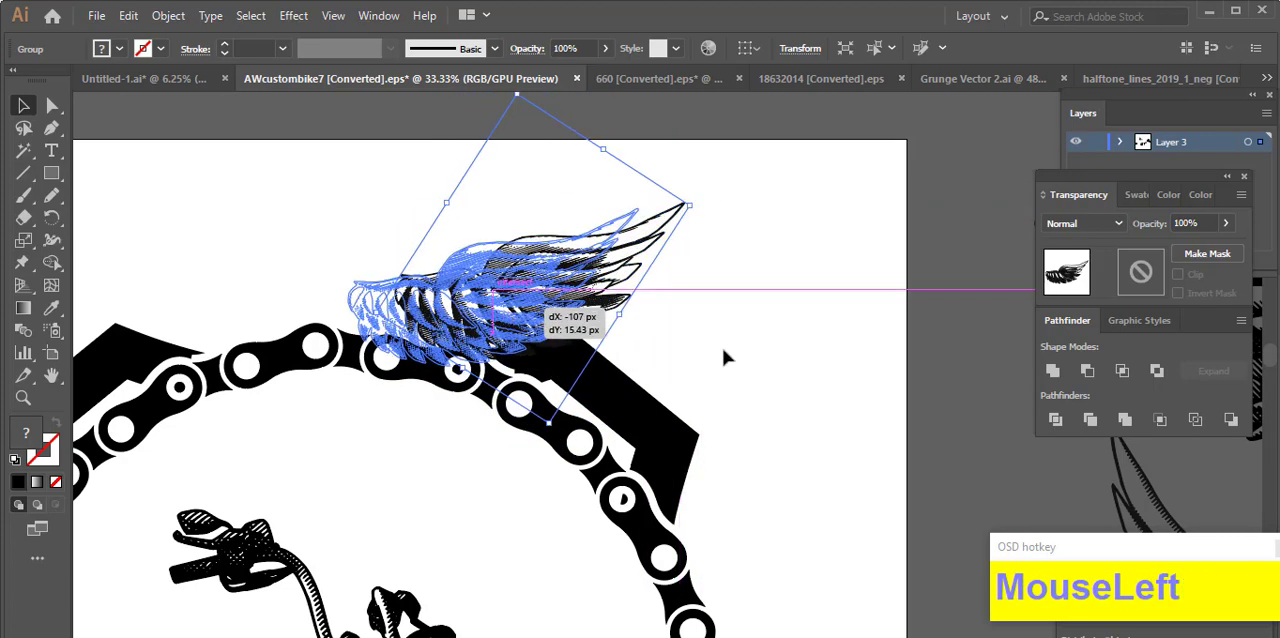
Step: Move the small trial wing off the artboard into the empty area above it
{"action": "left_click", "coordinate": [721, 343]}
{"action": "left_click_drag", "start_coordinate": [708, 346], "coordinate": [980, 321]}
{"action": "left_click", "coordinate": [955, 321], "text": "ctrl+alt"}
{"action": "left_click", "coordinate": [870, 295]}
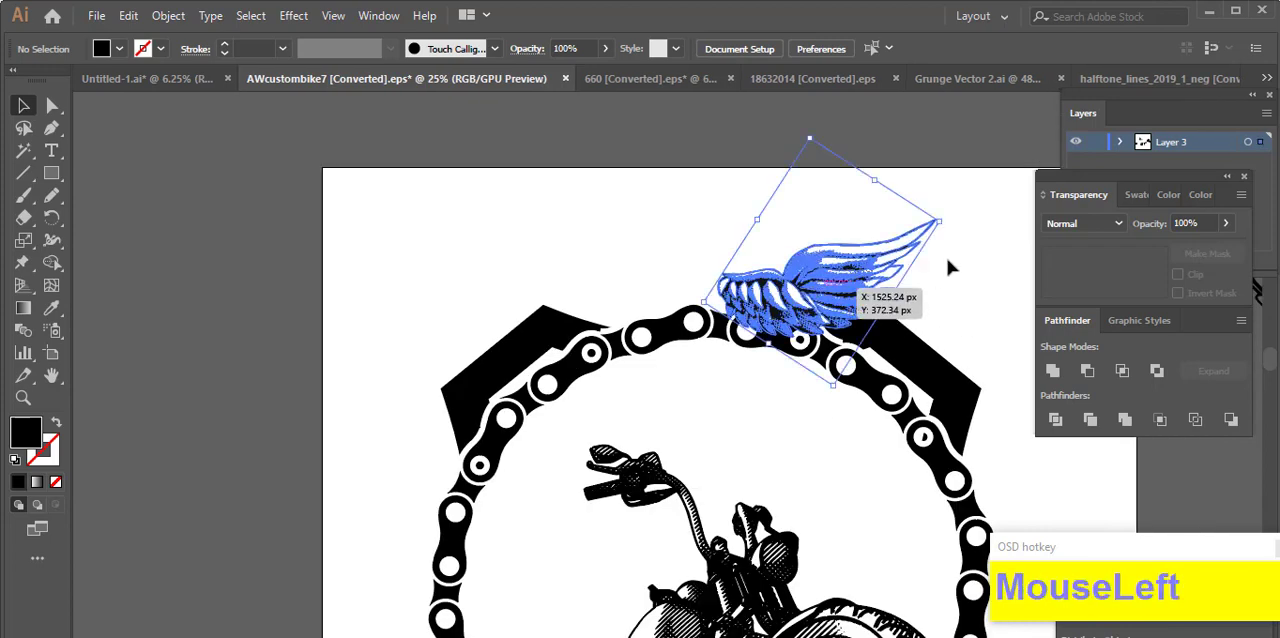
{"action": "scroll", "coordinate": [753, 279], "scroll_direction": "down", "scroll_amount": 1}
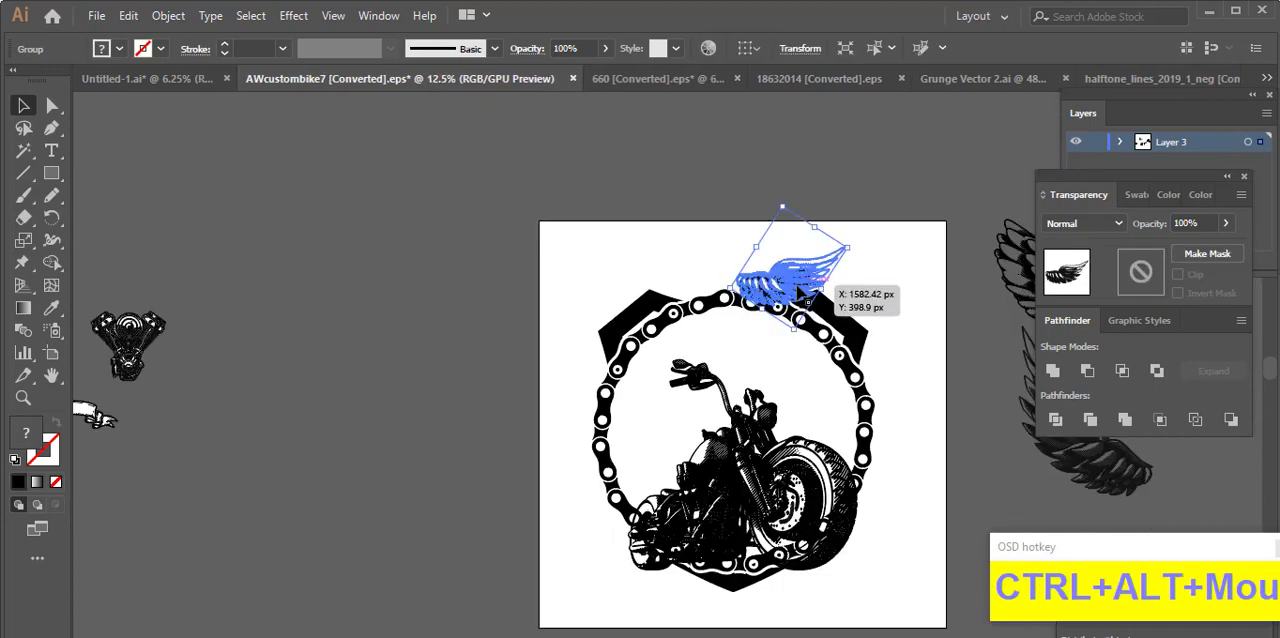
{"action": "left_click_drag", "start_coordinate": [804, 282], "coordinate": [798, 168]}
Step: Place the broad upper right wing on the shield's upper right corner, scaled down and rotated slightly clockwise
{"action": "left_click", "coordinate": [882, 205]}
{"action": "left_click_drag", "start_coordinate": [961, 279], "coordinate": [508, 319]}
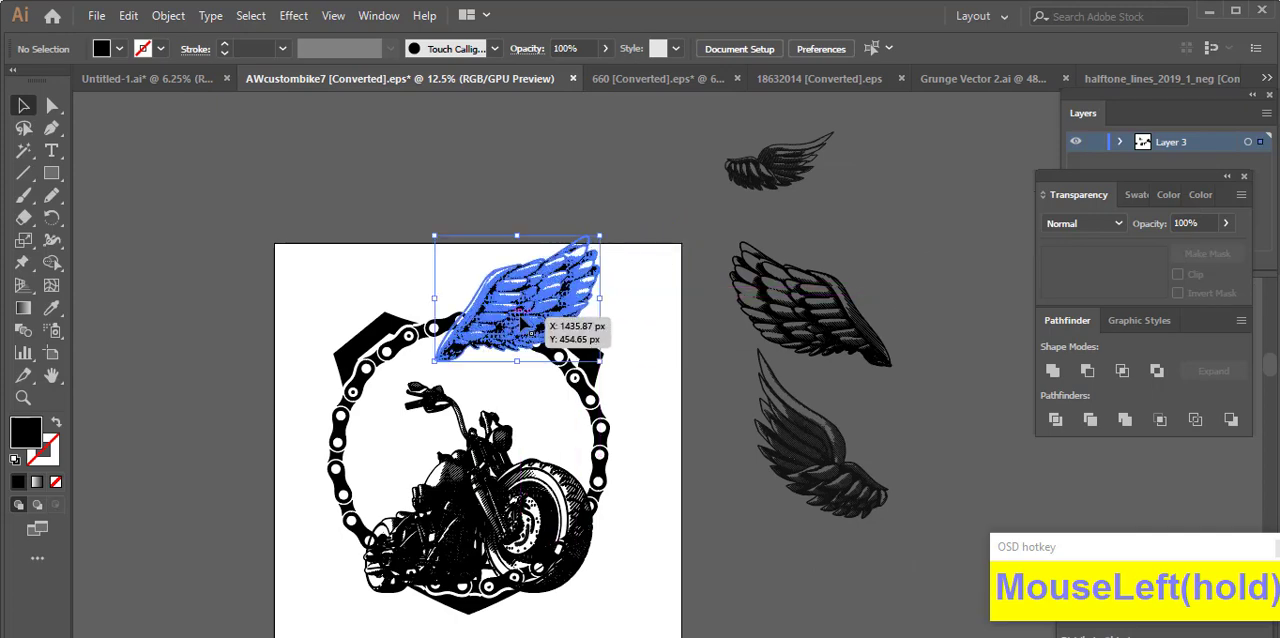
{"action": "scroll", "coordinate": [532, 294], "scroll_direction": "up", "scroll_amount": 2}
{"action": "left_click_drag", "start_coordinate": [665, 305], "coordinate": [603, 305]}
{"action": "left_click_drag", "start_coordinate": [510, 316], "coordinate": [551, 317]}
{"action": "right_click", "coordinate": [545, 302]}
{"action": "left_click", "coordinate": [731, 277]}
{"action": "left_click_drag", "start_coordinate": [610, 226], "coordinate": [627, 247]}
{"action": "left_click_drag", "start_coordinate": [525, 310], "coordinate": [510, 313]}
{"action": "left_click", "coordinate": [692, 246]}
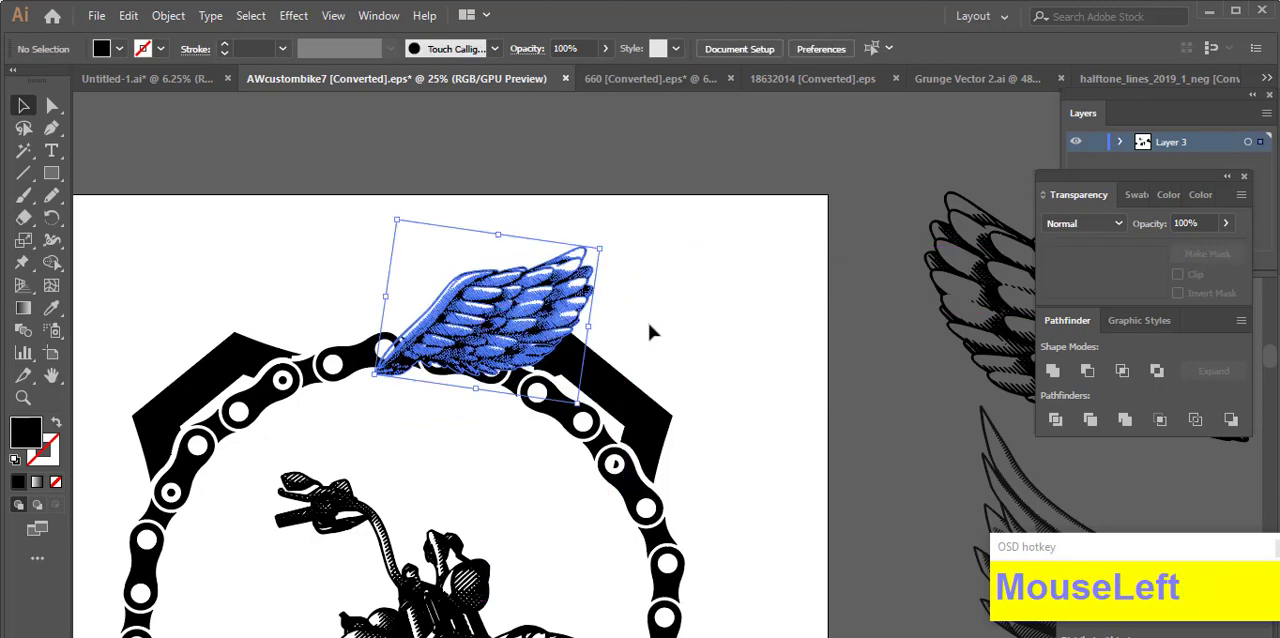
Step: Reflect a copy of the placed wing and move it to the opposite side of the ring's top
{"action": "right_click", "coordinate": [518, 315]}
{"action": "left_click", "coordinate": [780, 560]}
{"action": "left_click", "coordinate": [560, 460]}
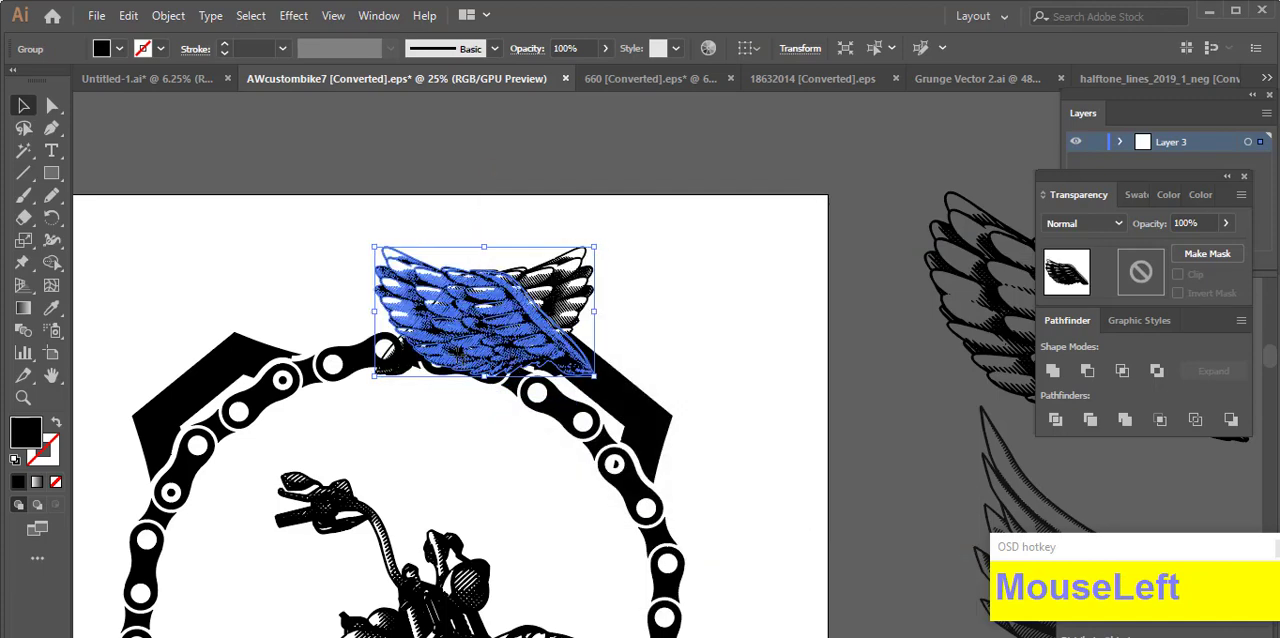
{"action": "left_click_drag", "start_coordinate": [460, 352], "coordinate": [288, 348]}
{"action": "left_click", "coordinate": [701, 293]}
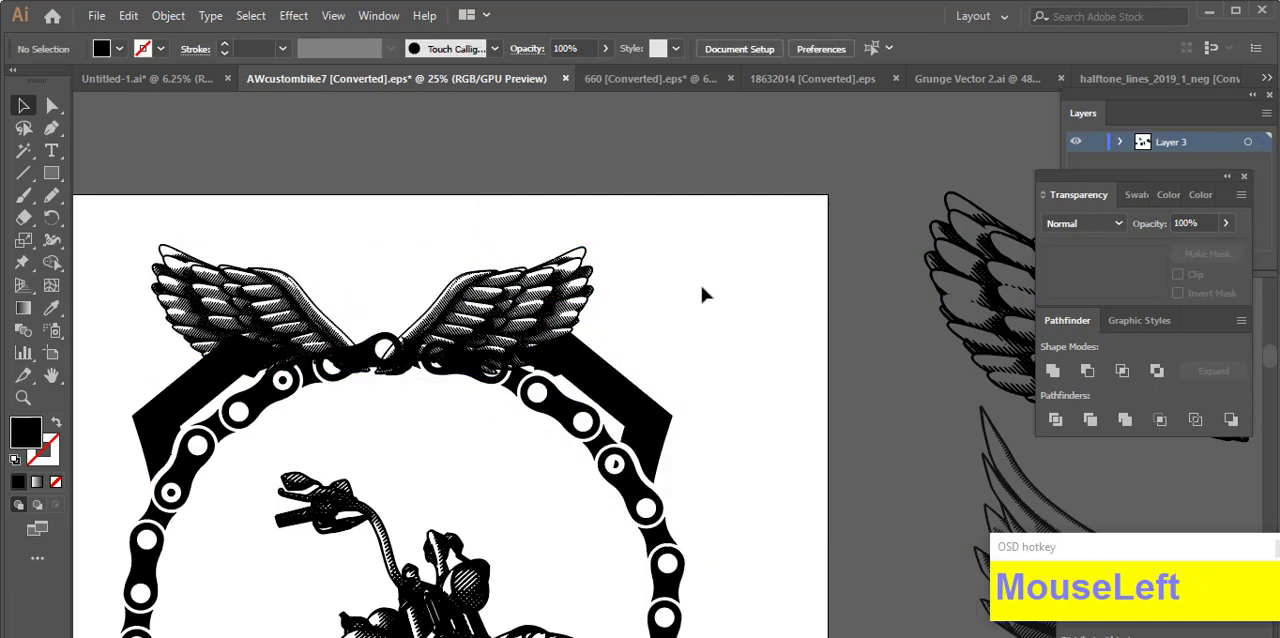
Step: Align the two placed wings along their top edges
{"action": "left_click", "coordinate": [510, 300]}
{"action": "left_click", "coordinate": [260, 290], "text": "shift"}
{"action": "left_click", "coordinate": [743, 48]}
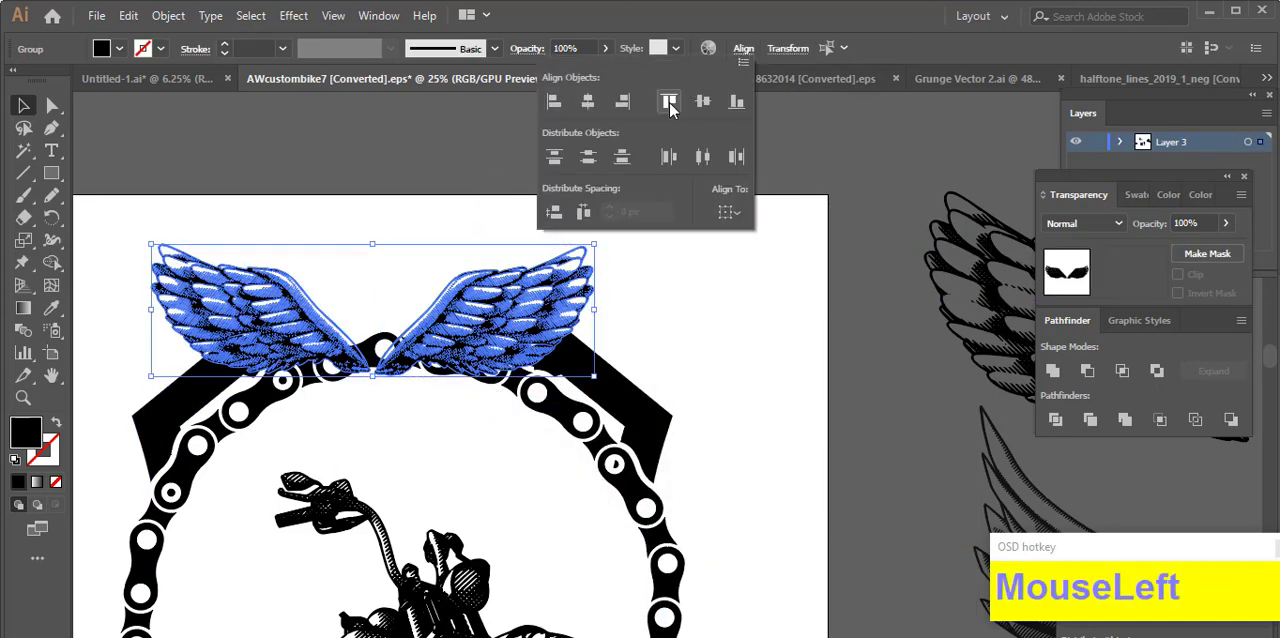
{"action": "left_click", "coordinate": [669, 101]}
Step: Group the two wings and centre the pair over the top of the chain ring
{"action": "right_click", "coordinate": [480, 307]}
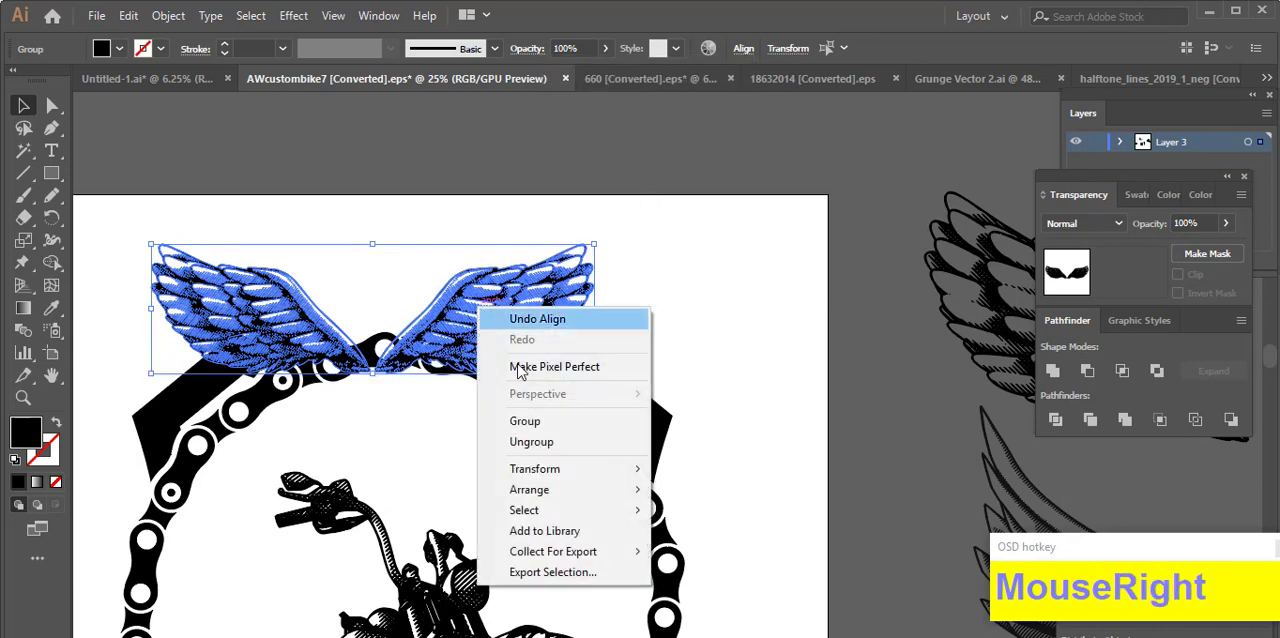
{"action": "left_click", "coordinate": [524, 421]}
{"action": "left_click_drag", "start_coordinate": [480, 310], "coordinate": [497, 298]}
{"action": "left_click", "coordinate": [731, 332]}
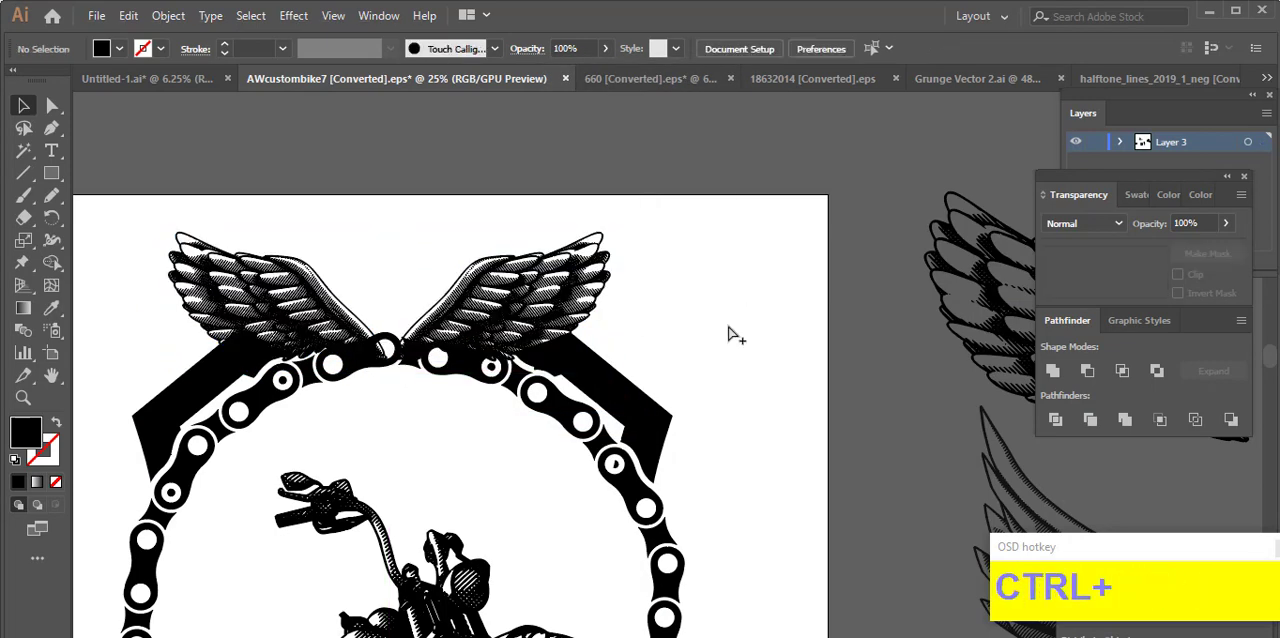
Step: Place the round Dixie Dogz Cafe logo between the wings above the chain ring, scaled to about 502 × 508 px
{"action": "scroll", "coordinate": [732, 333], "scroll_direction": "down", "scroll_amount": 1}
{"action": "left_click_drag", "start_coordinate": [790, 402], "coordinate": [771, 330]}
{"action": "scroll", "coordinate": [768, 338], "scroll_direction": "down", "scroll_amount": 2}
{"action": "scroll", "coordinate": [760, 390], "scroll_direction": "up", "scroll_amount": 1}
{"action": "scroll", "coordinate": [758, 398], "scroll_direction": "up", "scroll_amount": 3}
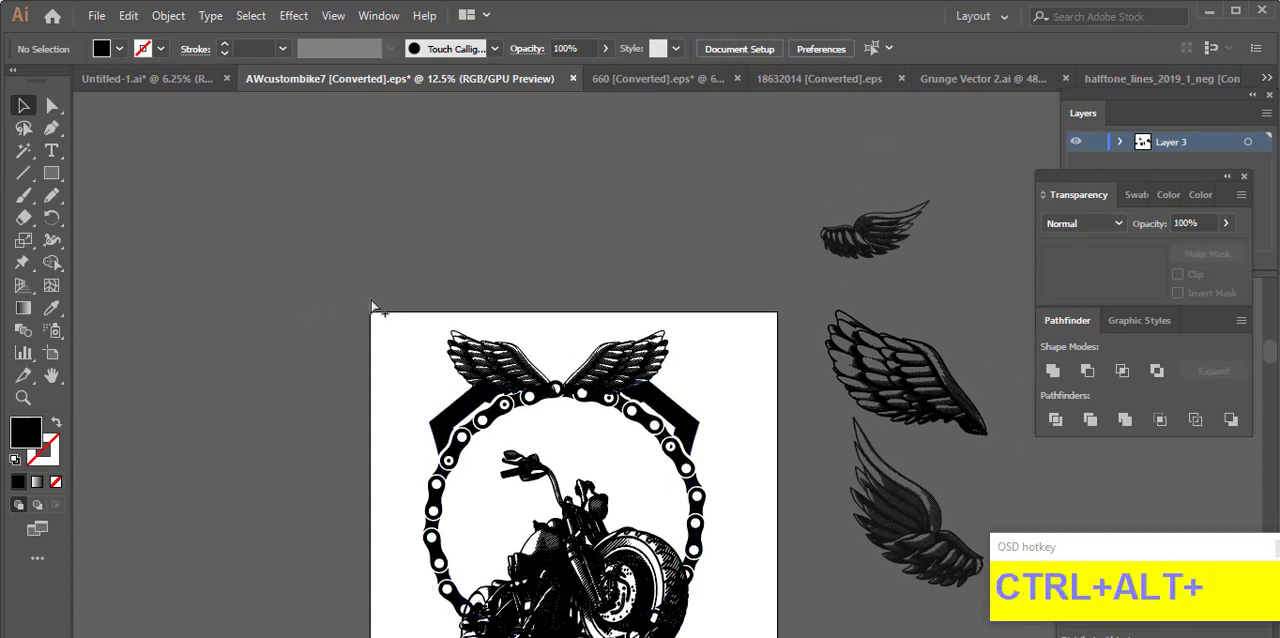
{"action": "scroll", "coordinate": [600, 297], "scroll_direction": "down", "scroll_amount": 2}
{"action": "scroll", "coordinate": [525, 262], "scroll_direction": "up", "scroll_amount": 3}
{"action": "left_click_drag", "start_coordinate": [486, 119], "coordinate": [530, 325]}
{"action": "scroll", "coordinate": [643, 345], "scroll_direction": "up", "scroll_amount": 4}
{"action": "left_click_drag", "start_coordinate": [474, 342], "coordinate": [439, 557]}
{"action": "left_click_drag", "start_coordinate": [445, 544], "coordinate": [448, 545]}
{"action": "left_click", "coordinate": [563, 449]}
{"action": "left_click_drag", "start_coordinate": [563, 449], "coordinate": [576, 252]}
{"action": "left_click_drag", "start_coordinate": [485, 309], "coordinate": [455, 344]}
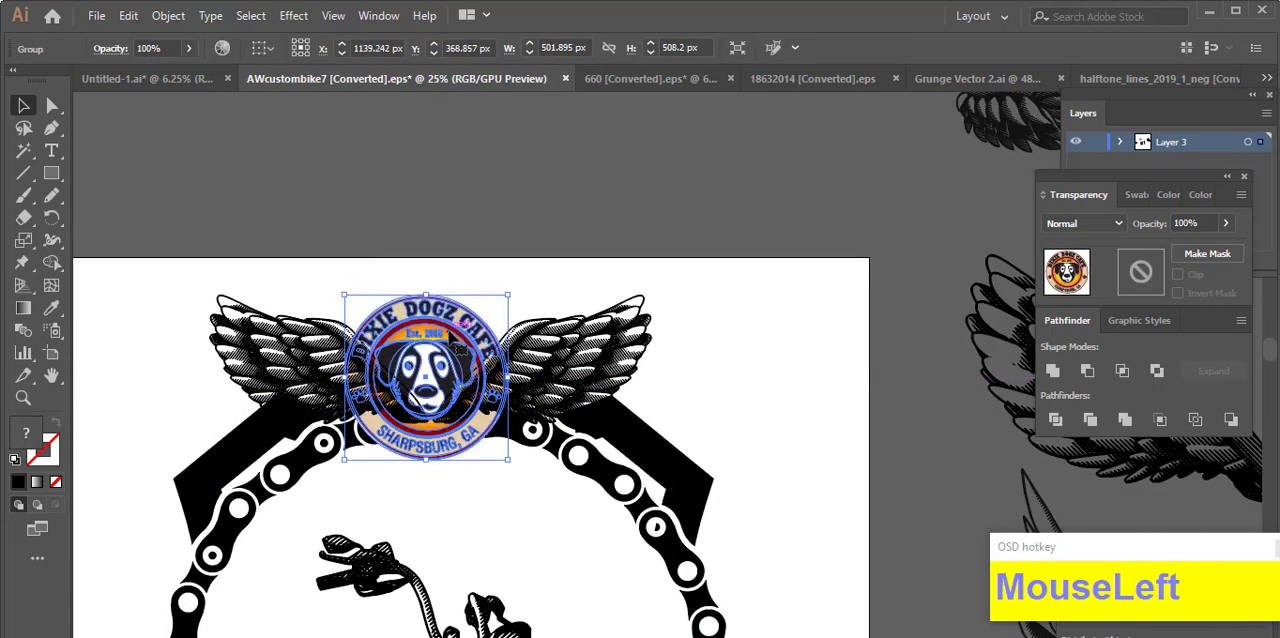
Step: Send the round logo behind the pair of wings
{"action": "left_click", "coordinate": [501, 269]}
{"action": "left_click", "coordinate": [479, 343]}
{"action": "left_click", "coordinate": [396, 190]}
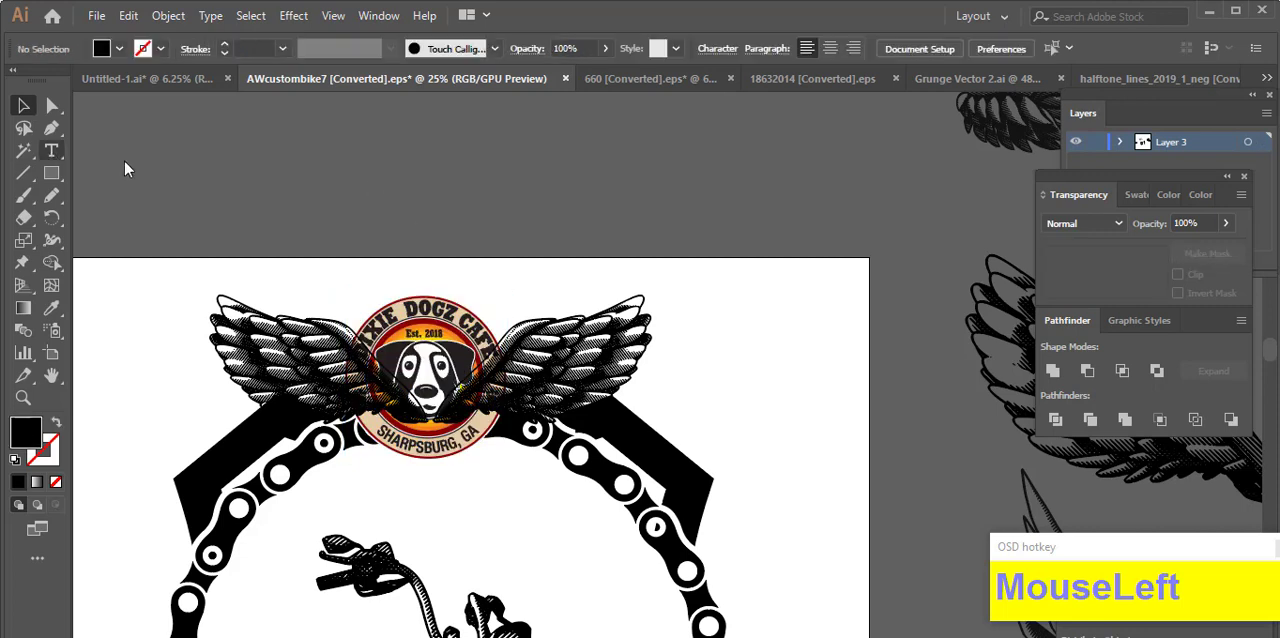
Step: Try a text label reading COMPANY LOGO above the artboard
{"action": "left_click", "coordinate": [247, 183]}
{"action": "left_click", "coordinate": [23, 107]}
{"action": "left_click_drag", "start_coordinate": [266, 186], "coordinate": [378, 205]}
{"action": "left_click_drag", "start_coordinate": [363, 190], "coordinate": [182, 203]}
{"action": "type", "text": "COMPANY LOGO"}
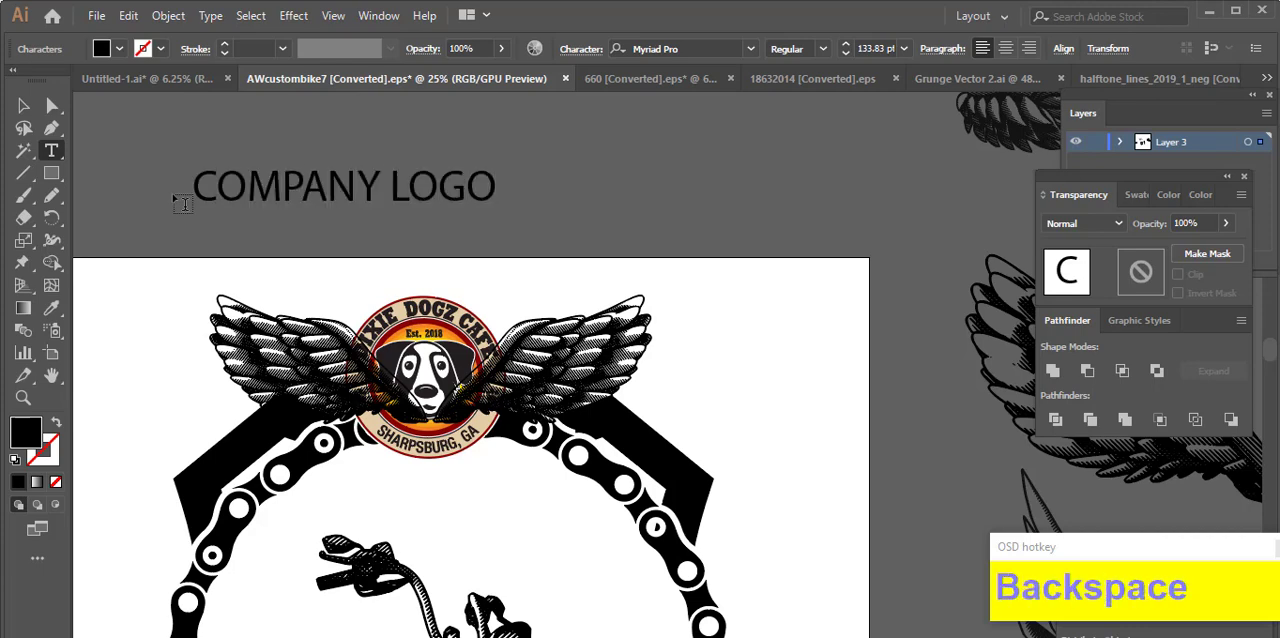
{"action": "left_click", "coordinate": [22, 105]}
Step: Delete the spare wings beside the artboard
{"action": "scroll", "coordinate": [414, 249], "scroll_direction": "down", "scroll_amount": 3}
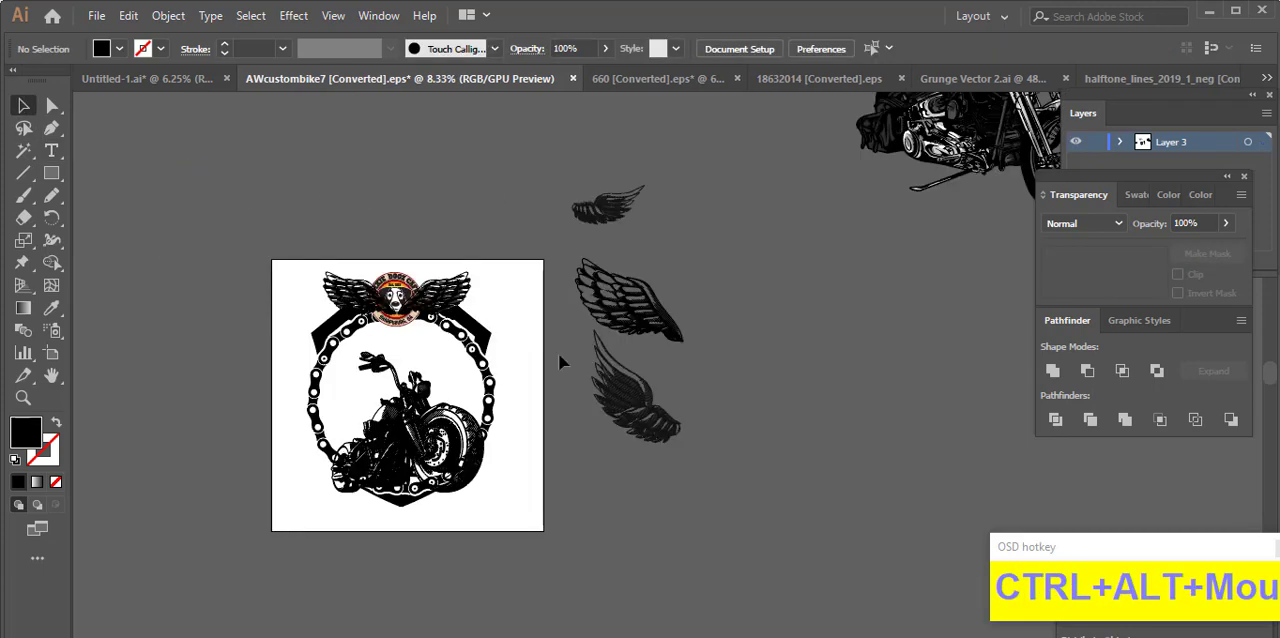
{"action": "scroll", "coordinate": [340, 393], "scroll_direction": "up", "scroll_amount": 1}
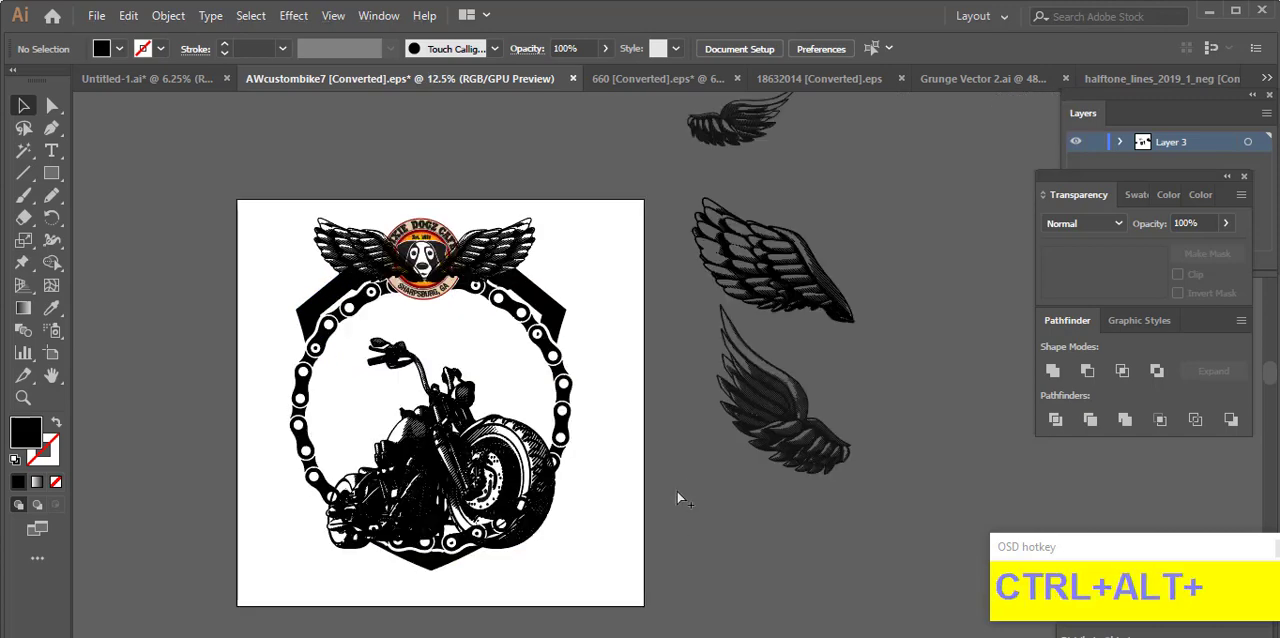
{"action": "scroll", "coordinate": [678, 498], "scroll_direction": "down", "scroll_amount": 1}
{"action": "left_click_drag", "start_coordinate": [760, 466], "coordinate": [640, 134]}
{"action": "key", "text": "Delete"}
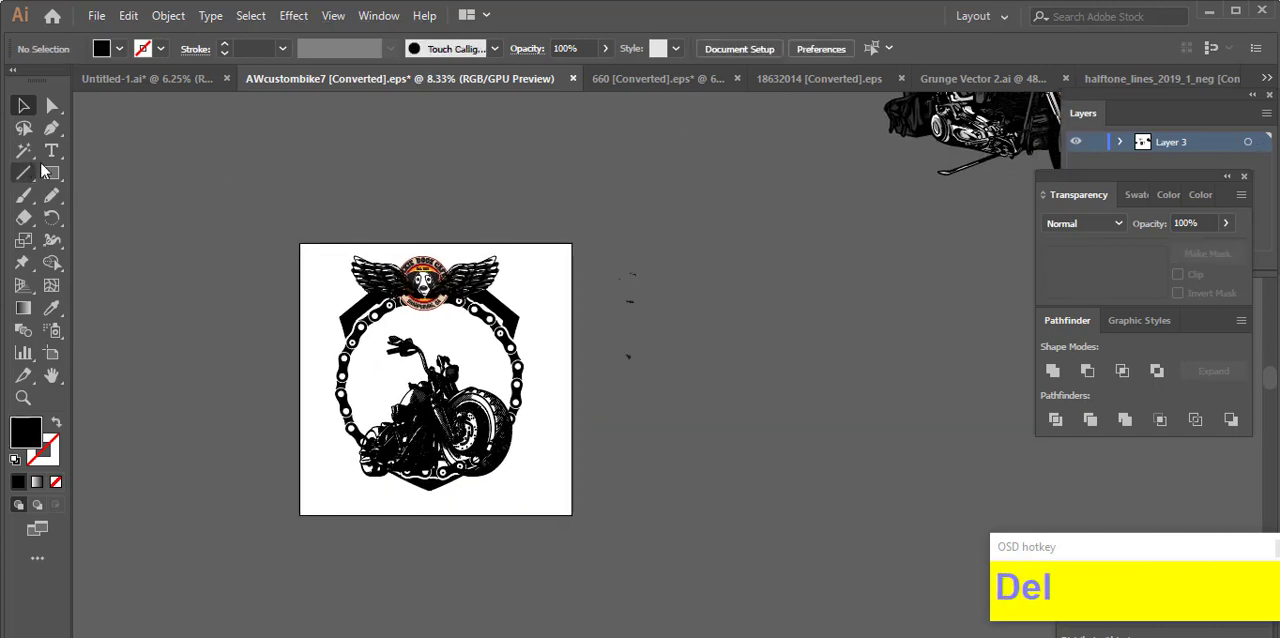
Step: Draw a straight horizontal line above the artboard with the Pen tool and delete the stray wing fragments beside the artboard
{"action": "scroll", "coordinate": [403, 196], "scroll_direction": "up", "scroll_amount": 1}
{"action": "left_click", "coordinate": [465, 154], "text": "shift"}
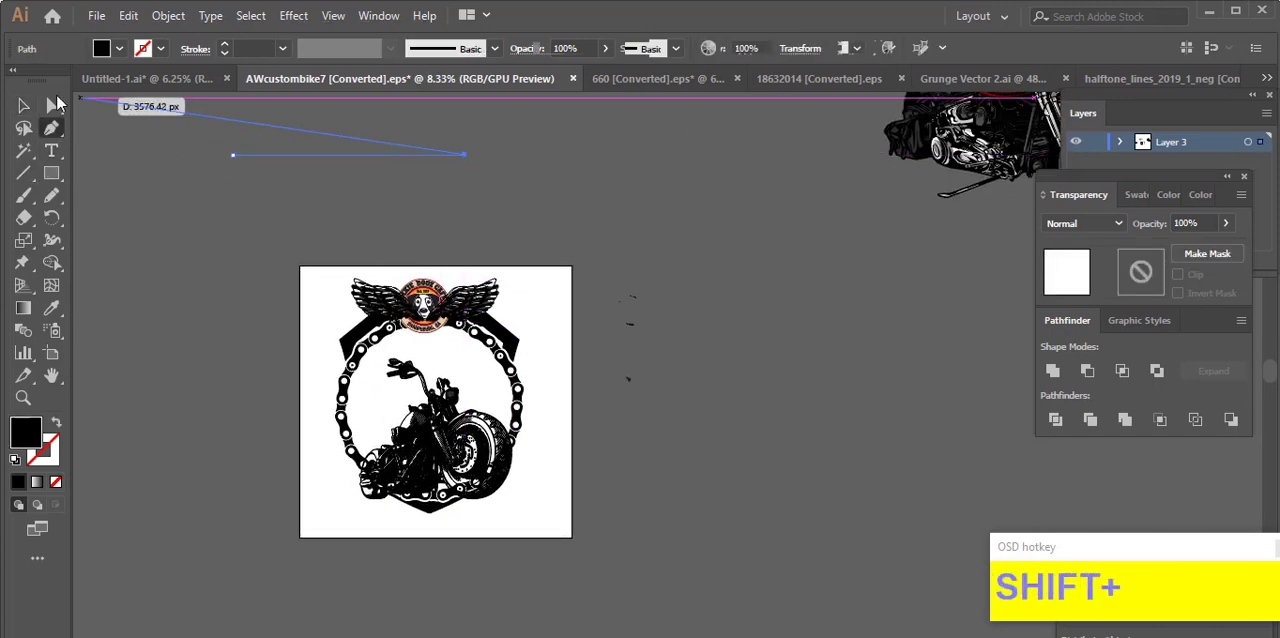
{"action": "left_click", "coordinate": [54, 104]}
{"action": "left_click", "coordinate": [24, 218]}
{"action": "mouse_move", "coordinate": [594, 235]}
{"action": "left_mouse_down"}
{"action": "mouse_move", "coordinate": [597, 270]}
{"action": "mouse_move", "coordinate": [674, 408]}
{"action": "left_mouse_up"}
{"action": "scroll", "coordinate": [478, 296], "scroll_direction": "up", "scroll_amount": 5}
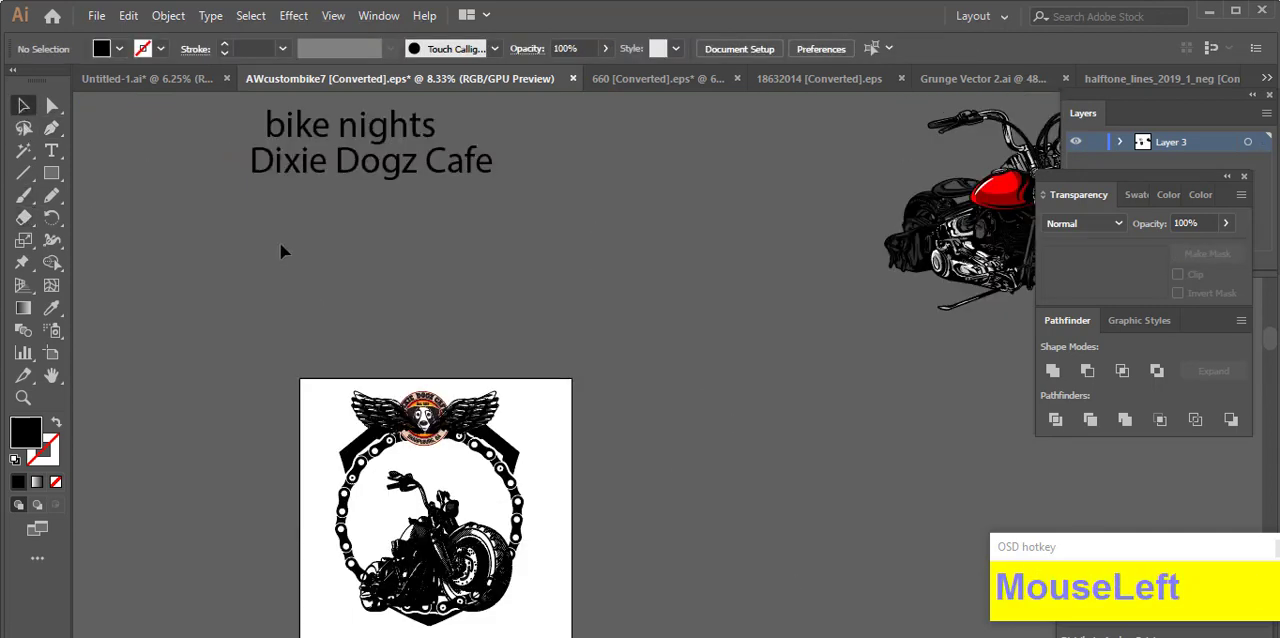
Step: Give the line a black 24 pt stroke without fill and taper it with Width Profile 1
{"action": "left_click", "coordinate": [290, 266]}
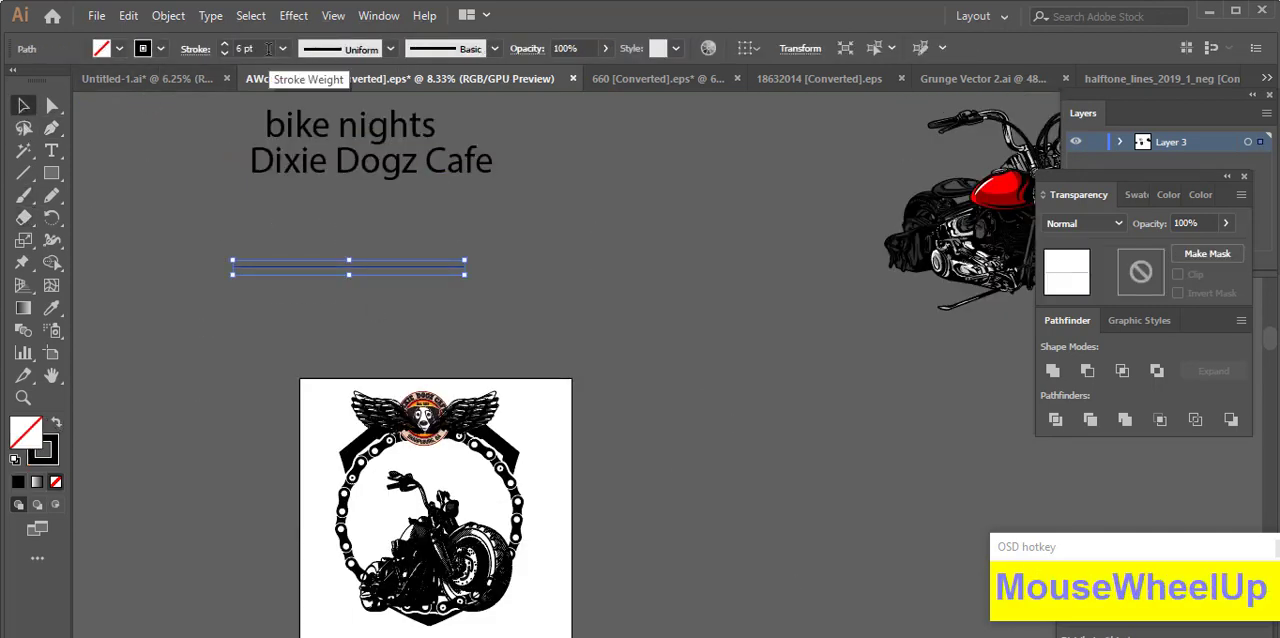
{"action": "left_click", "coordinate": [390, 57]}
{"action": "left_click", "coordinate": [359, 104]}
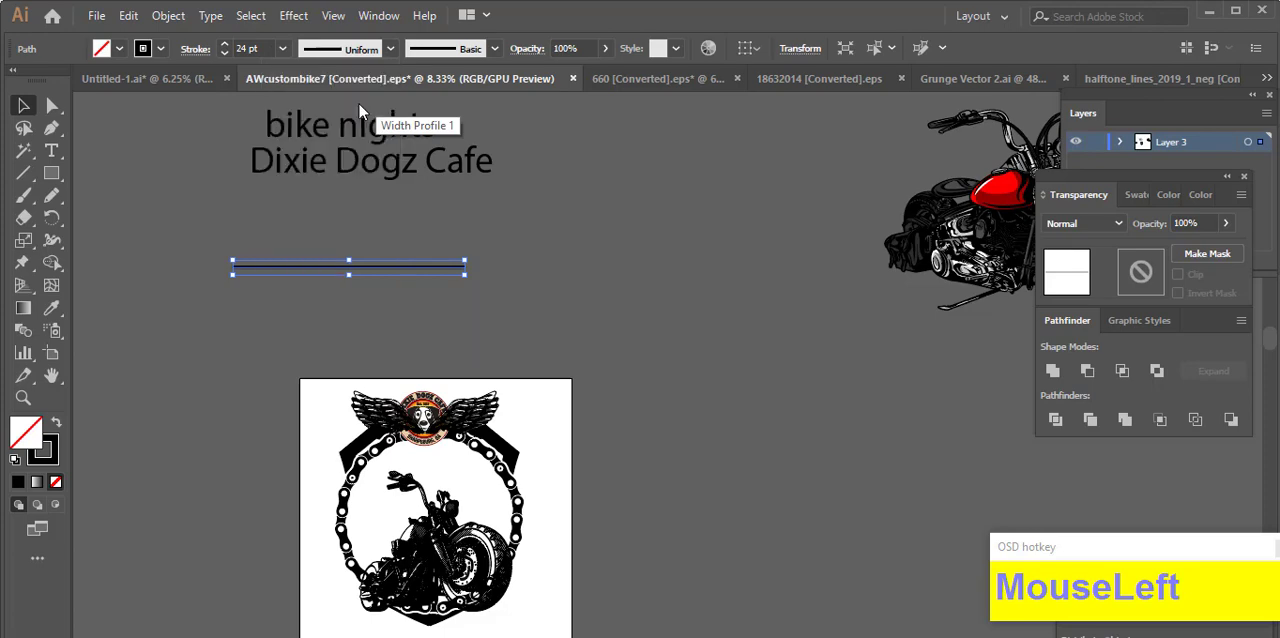
{"action": "left_click", "coordinate": [364, 287]}
Step: Move the tapered line down beside the artwork so that it overlaps the artboard's right edge
{"action": "scroll", "coordinate": [360, 265], "scroll_direction": "up", "scroll_amount": 1}
{"action": "left_click_drag", "start_coordinate": [360, 263], "coordinate": [497, 263]}
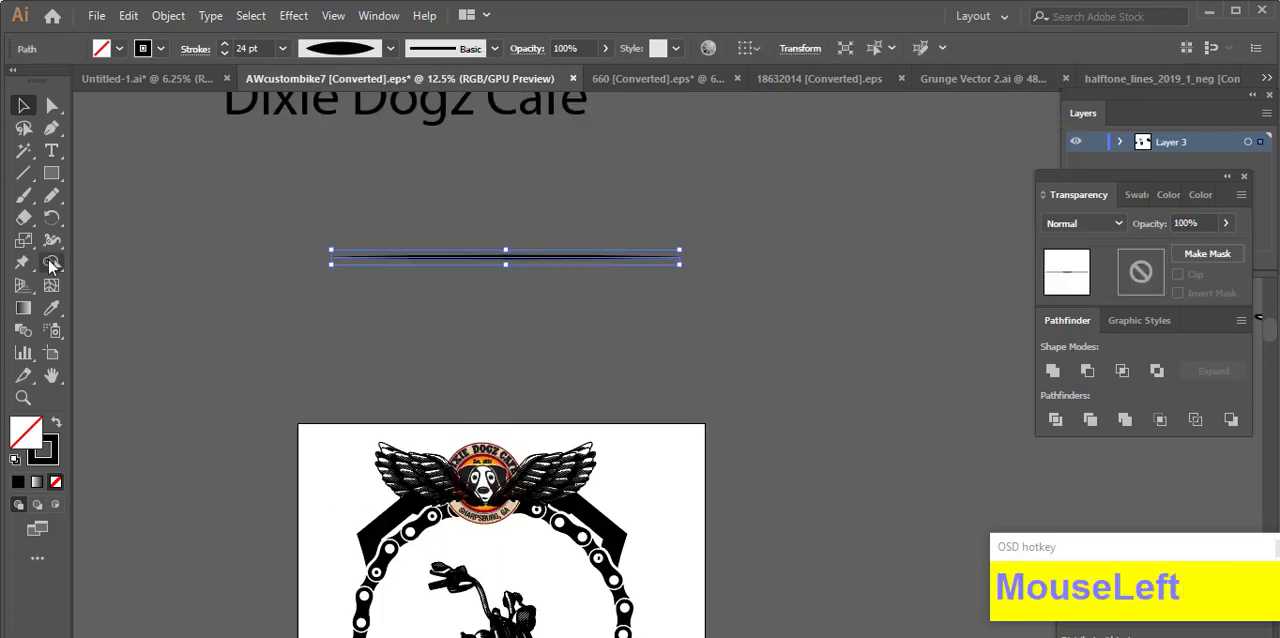
{"action": "scroll", "coordinate": [517, 217], "scroll_direction": "down", "scroll_amount": 2}
{"action": "left_click", "coordinate": [785, 320]}
{"action": "left_click_drag", "start_coordinate": [785, 320], "coordinate": [838, 440]}
{"action": "left_click_drag", "start_coordinate": [755, 545], "coordinate": [525, 340]}
{"action": "left_click", "coordinate": [570, 300]}
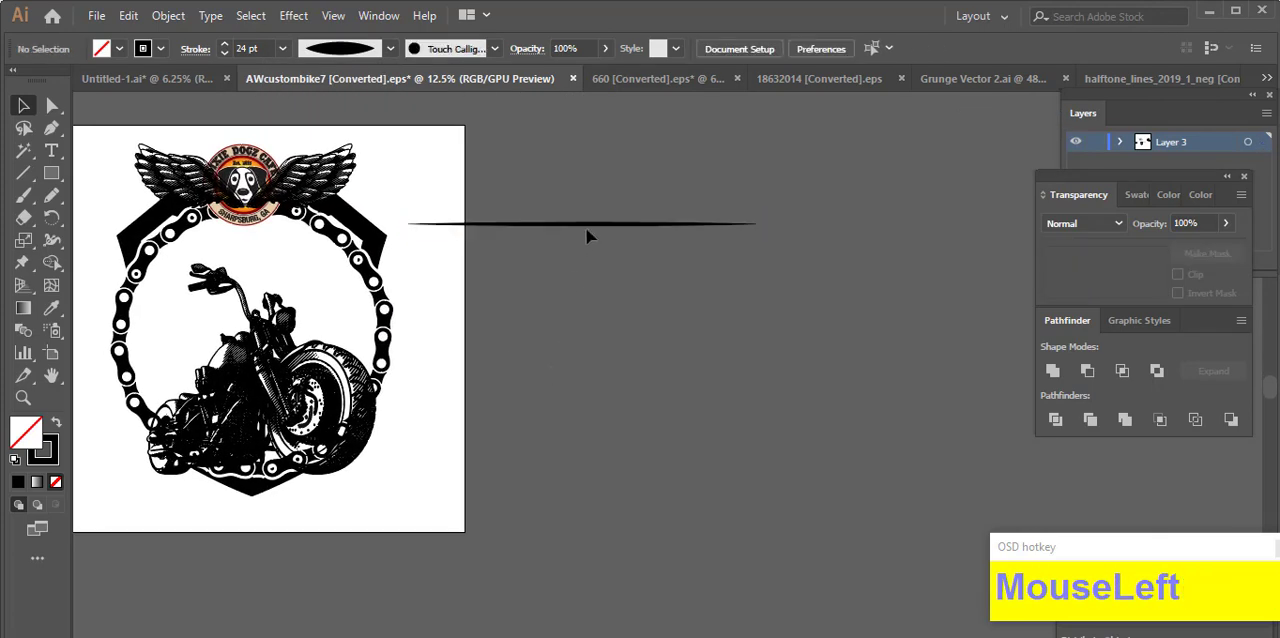
Step: Try a rotated copy of the tapered line about its centre
{"action": "left_click", "coordinate": [587, 227]}
{"action": "double_click", "coordinate": [52, 217]}
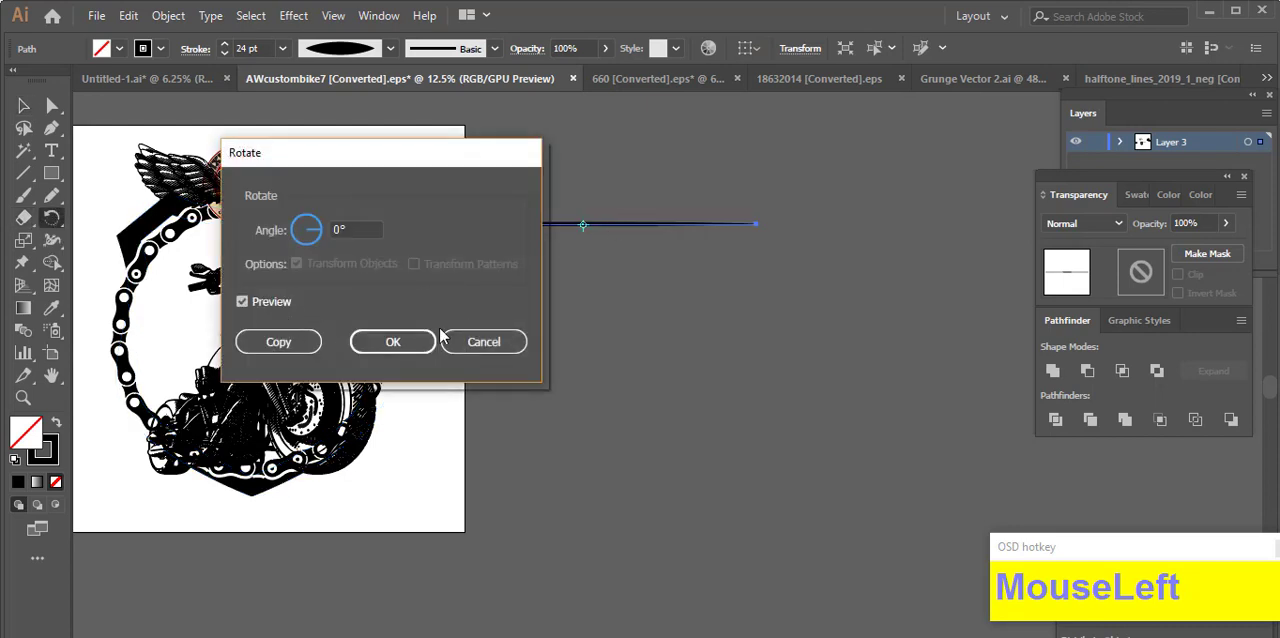
{"action": "left_click", "coordinate": [278, 345]}
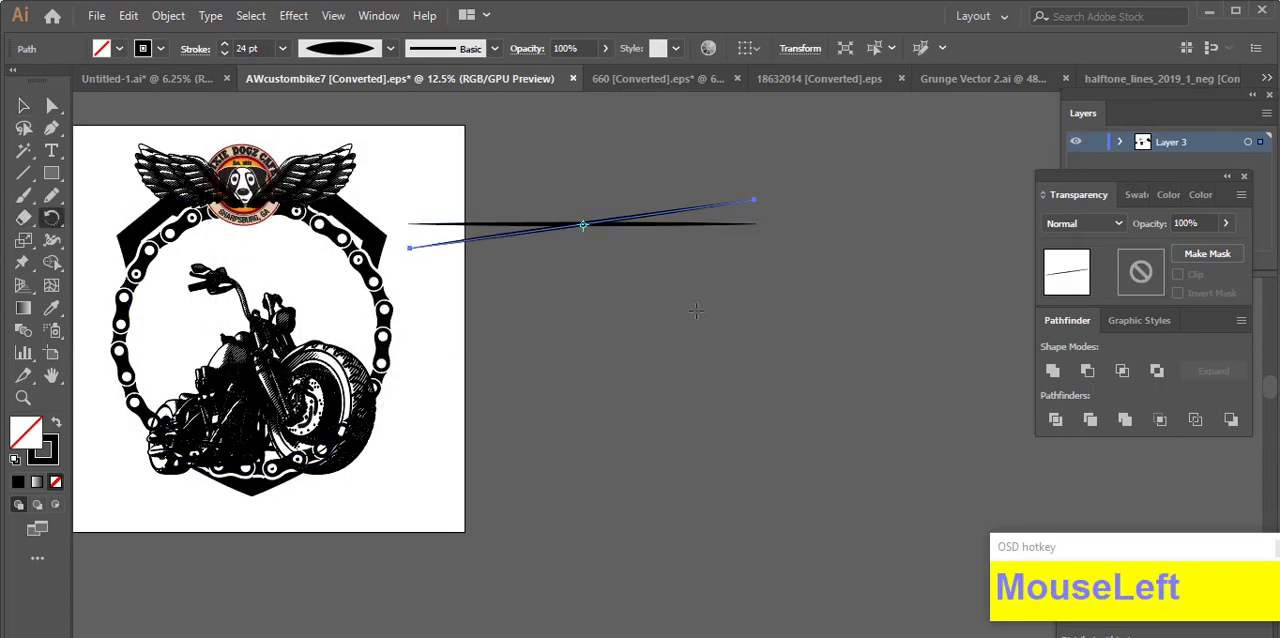
{"action": "key", "text": "ctrl+z"}
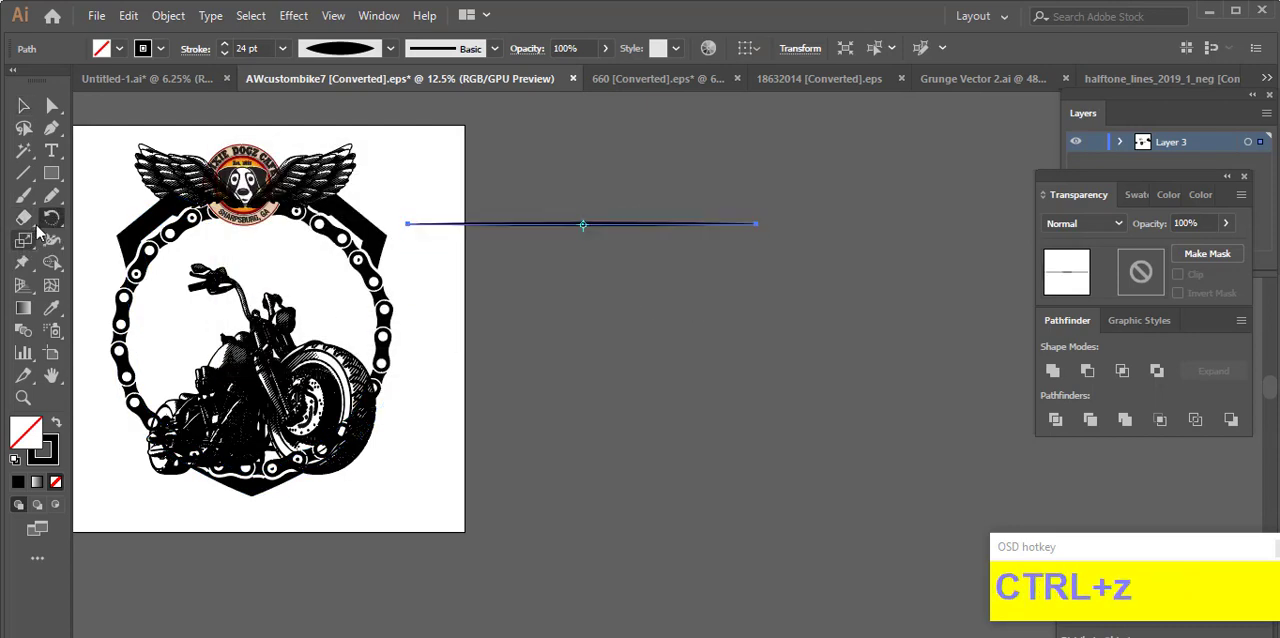
Step: Make a slightly rotated copy of the tapered line about its centre and repeat it into a full circle of rays
{"action": "double_click", "coordinate": [52, 217]}
{"action": "left_click", "coordinate": [285, 340]}
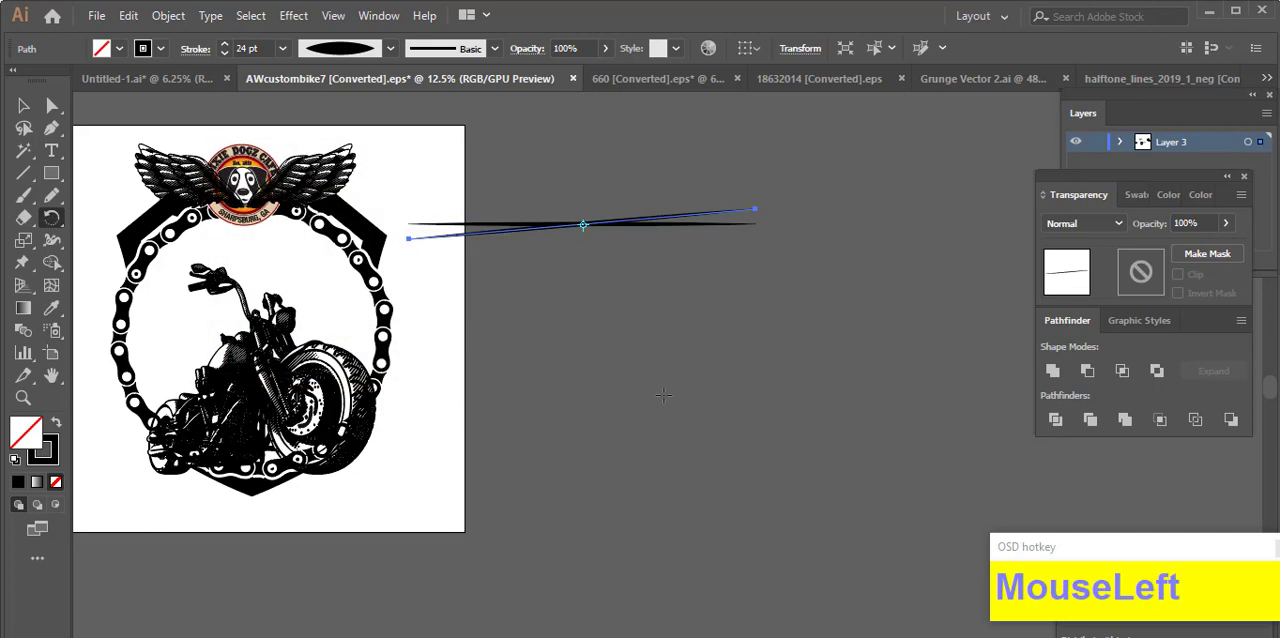
{"action": "key", "text": "ctrl+d"}
{"action": "key", "text": "ctrl+d"}
{"action": "key", "text": "ctrl+d"}
{"action": "key", "text": "ctrl+d"}
{"action": "key", "text": "ctrl+d"}
{"action": "key", "text": "ctrl+d"}
{"action": "key", "text": "ctrl+d"}
{"action": "key", "text": "ctrl+d"}
{"action": "key", "text": "ctrl+d"}
{"action": "key", "text": "ctrl+d"}
{"action": "key", "text": "ctrl+d"}
{"action": "key", "text": "ctrl+d"}
{"action": "key", "text": "ctrl+d"}
{"action": "key", "text": "ctrl+d"}
{"action": "key", "text": "ctrl+d"}
{"action": "key", "text": "ctrl+d"}
{"action": "key", "text": "ctrl+d"}
{"action": "key", "text": "ctrl+d"}
{"action": "key", "text": "ctrl+d"}
{"action": "key", "text": "ctrl+d"}
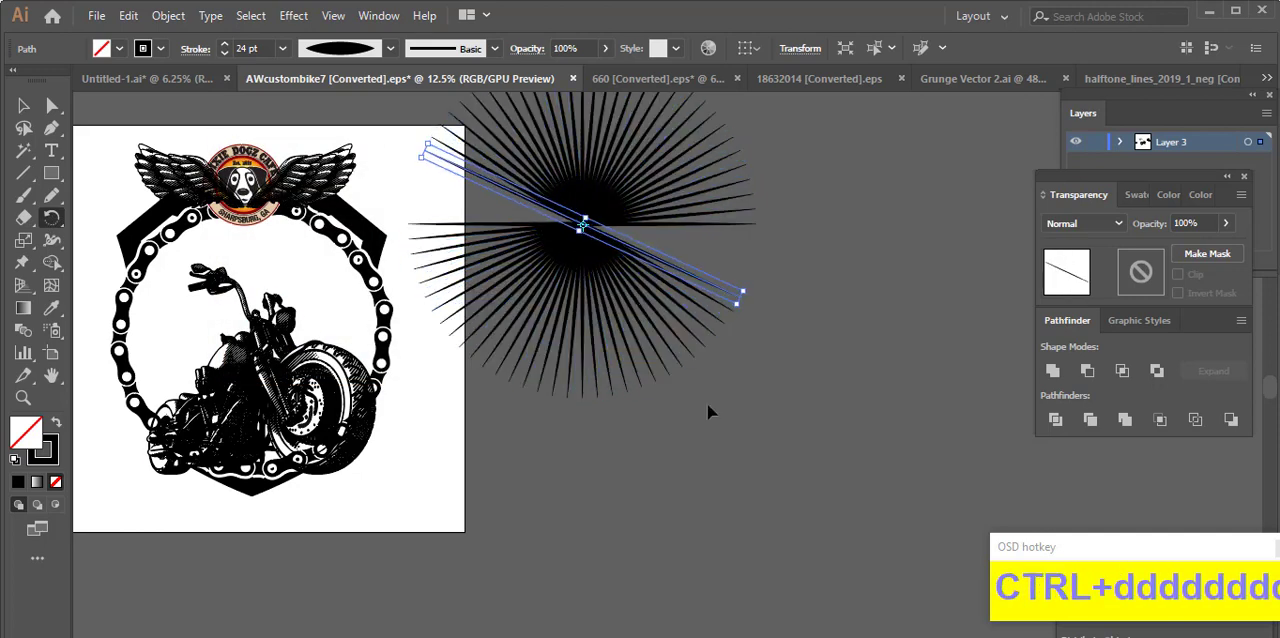
Step: Group all the rays of the sunburst and expand their strokes into filled shapes
{"action": "left_click", "coordinate": [27, 105]}
{"action": "left_click", "coordinate": [790, 321]}
{"action": "left_click_drag", "start_coordinate": [790, 321], "coordinate": [848, 479]}
{"action": "left_click_drag", "start_coordinate": [816, 586], "coordinate": [604, 345]}
{"action": "right_click", "coordinate": [618, 303]}
{"action": "left_click", "coordinate": [668, 417]}
{"action": "left_click", "coordinate": [168, 16]}
{"action": "left_click", "coordinate": [267, 228]}
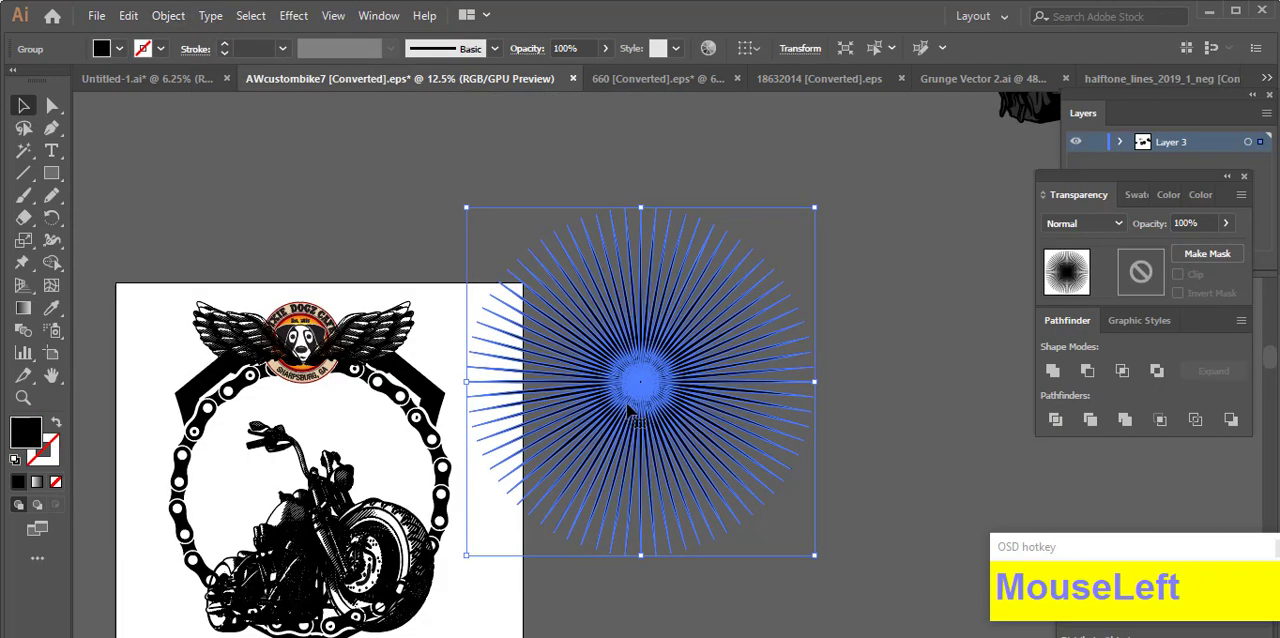
Step: Move the grouped sunburst onto the artboard and shrink it to fit inside the chain ring
{"action": "left_click_drag", "start_coordinate": [660, 405], "coordinate": [447, 430]}
{"action": "left_click_drag", "start_coordinate": [580, 412], "coordinate": [515, 413]}
{"action": "left_click_drag", "start_coordinate": [472, 374], "coordinate": [474, 287]}
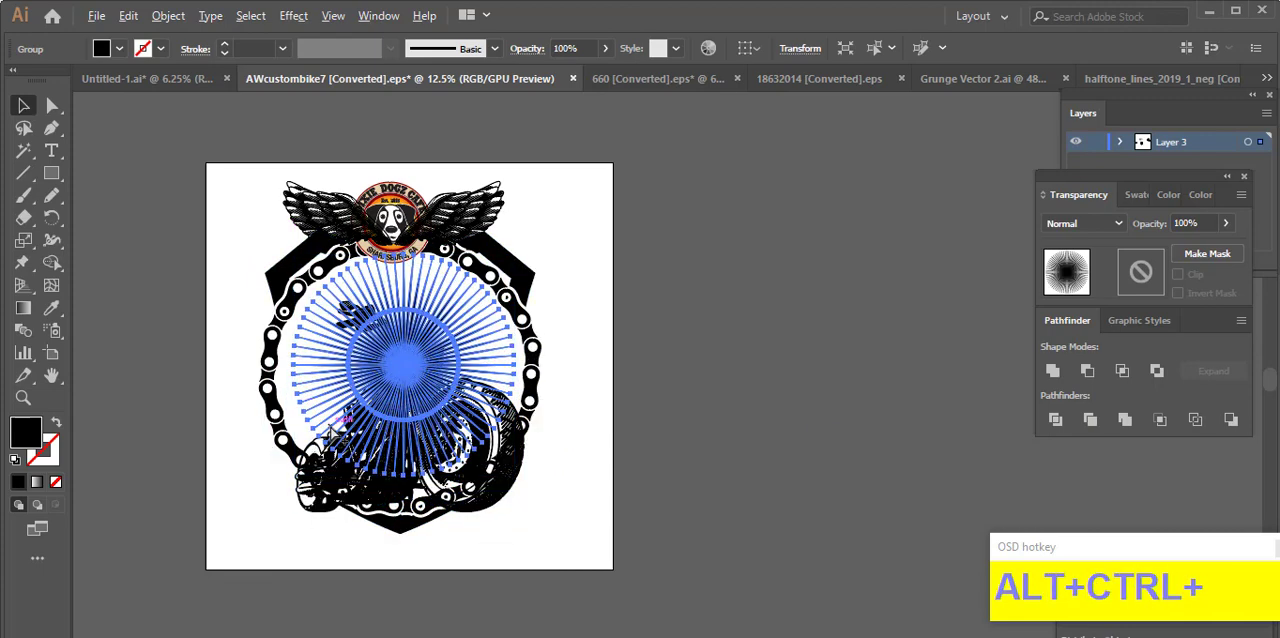
Step: Enlarge the sunburst proportionally until its rays reach the chain, positioning its centre slightly lower over the motorcycle
{"action": "scroll", "coordinate": [313, 405], "scroll_direction": "up", "scroll_amount": 1}
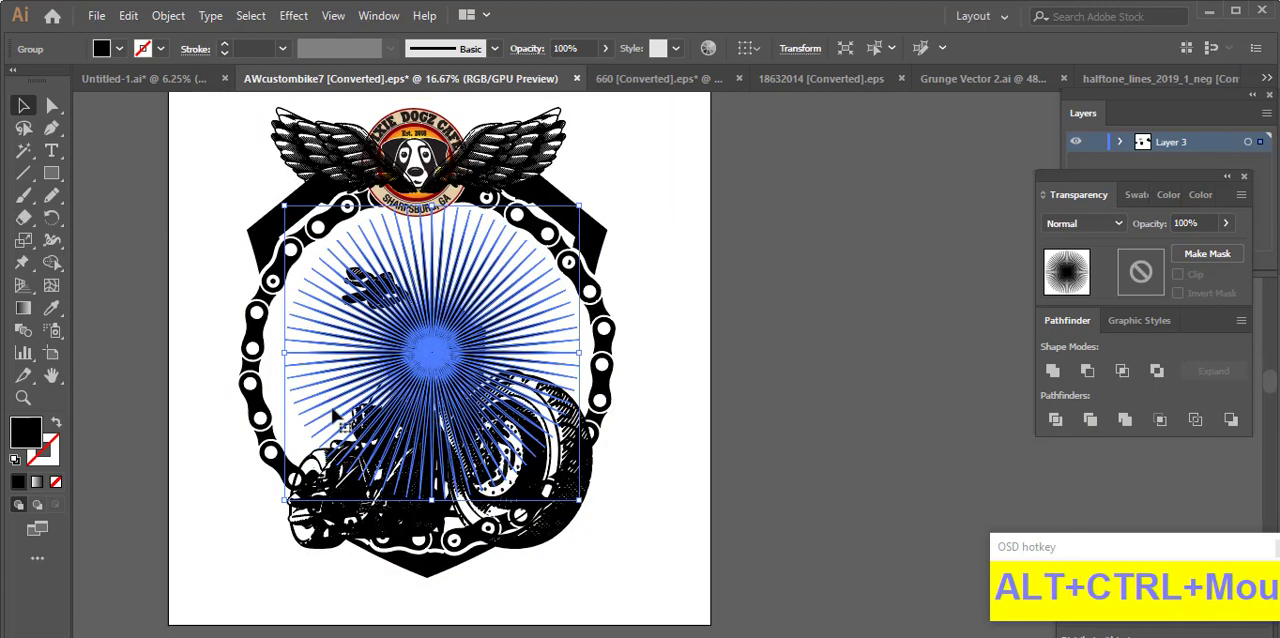
{"action": "left_click_drag", "start_coordinate": [578, 355], "coordinate": [538, 340]}
{"action": "left_click", "coordinate": [547, 353]}
{"action": "left_click", "coordinate": [730, 396]}
{"action": "left_click", "coordinate": [537, 334]}
{"action": "left_click", "coordinate": [682, 442]}
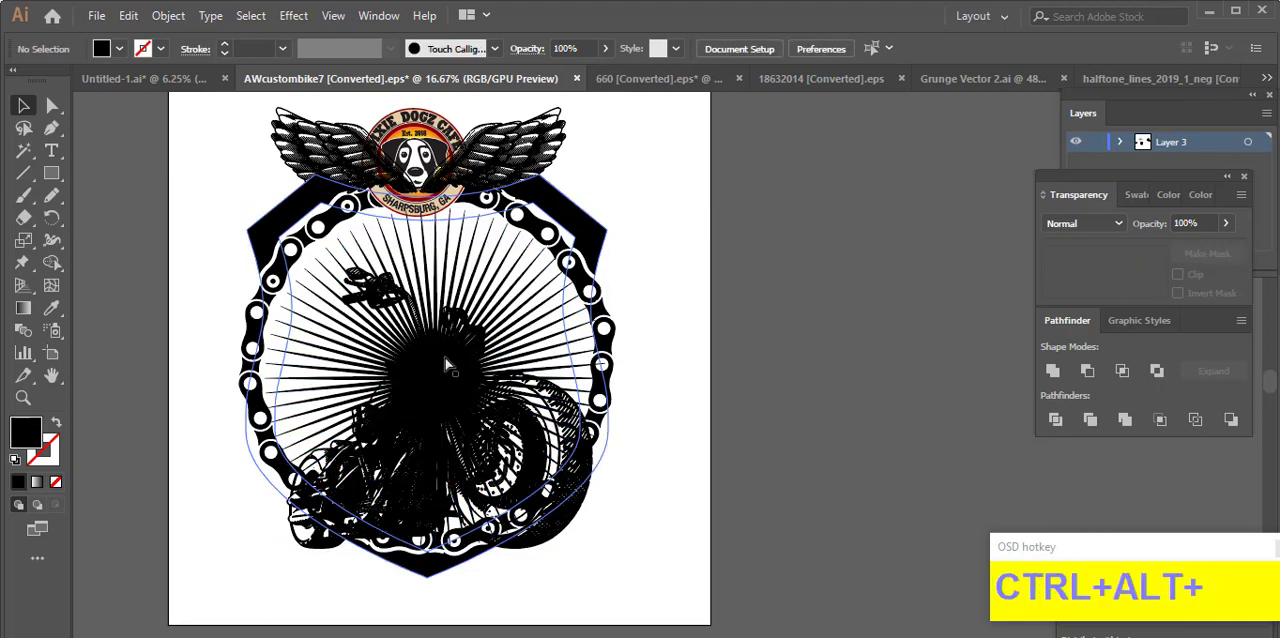
Step: Scale the chain ring and shield down together and reposition them so they close in around the sunburst's ray tips
{"action": "scroll", "coordinate": [446, 366], "scroll_direction": "up", "scroll_amount": 2}
{"action": "scroll", "coordinate": [597, 320], "scroll_direction": "down", "scroll_amount": 1}
{"action": "left_click", "coordinate": [597, 320]}
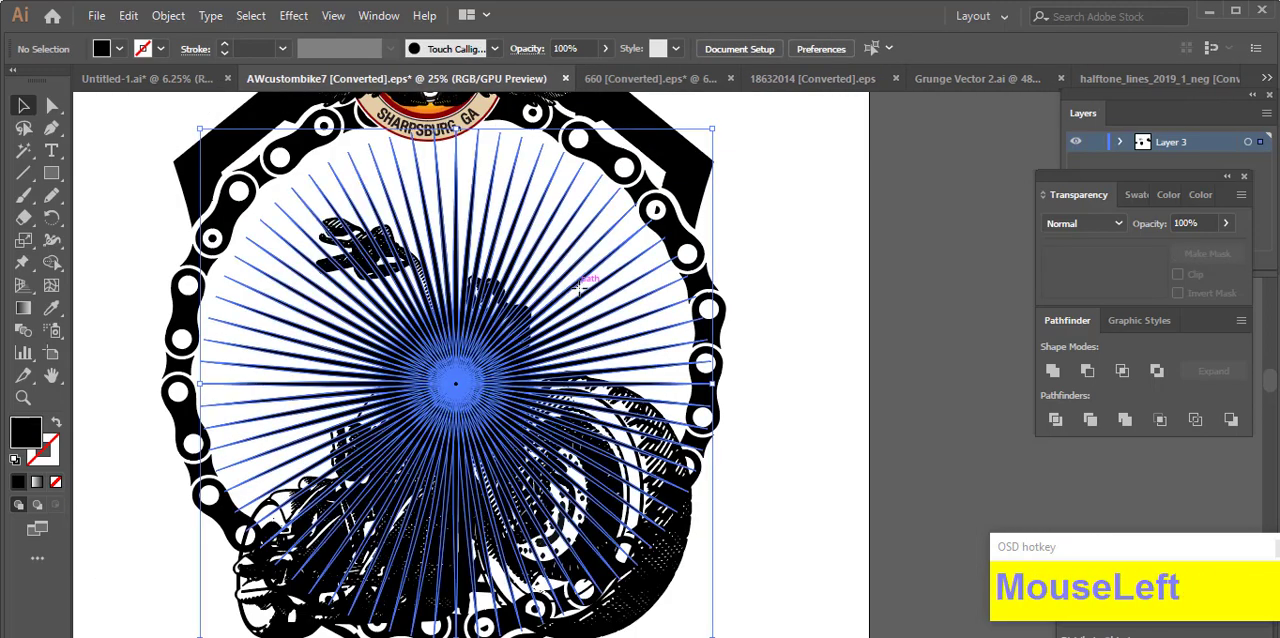
{"action": "left_click", "coordinate": [777, 385]}
{"action": "scroll", "coordinate": [634, 238], "scroll_direction": "up", "scroll_amount": 2}
{"action": "left_click", "coordinate": [638, 255]}
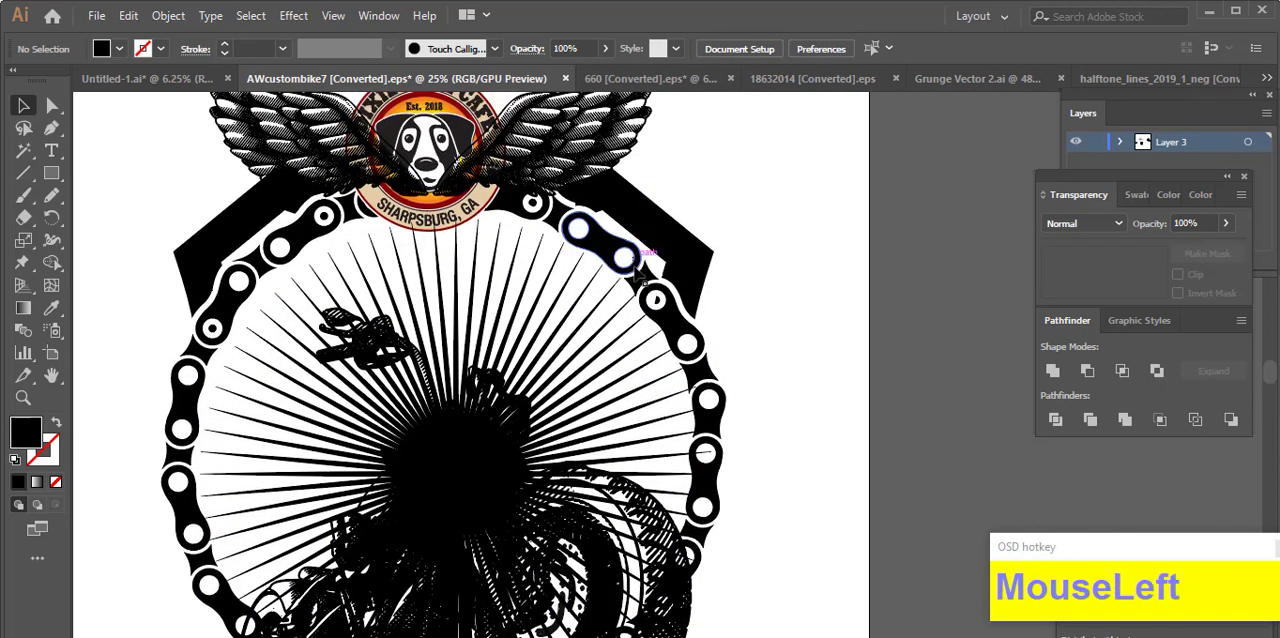
{"action": "left_click", "coordinate": [677, 264], "text": "shift"}
{"action": "left_click_drag", "start_coordinate": [729, 467], "coordinate": [715, 464]}
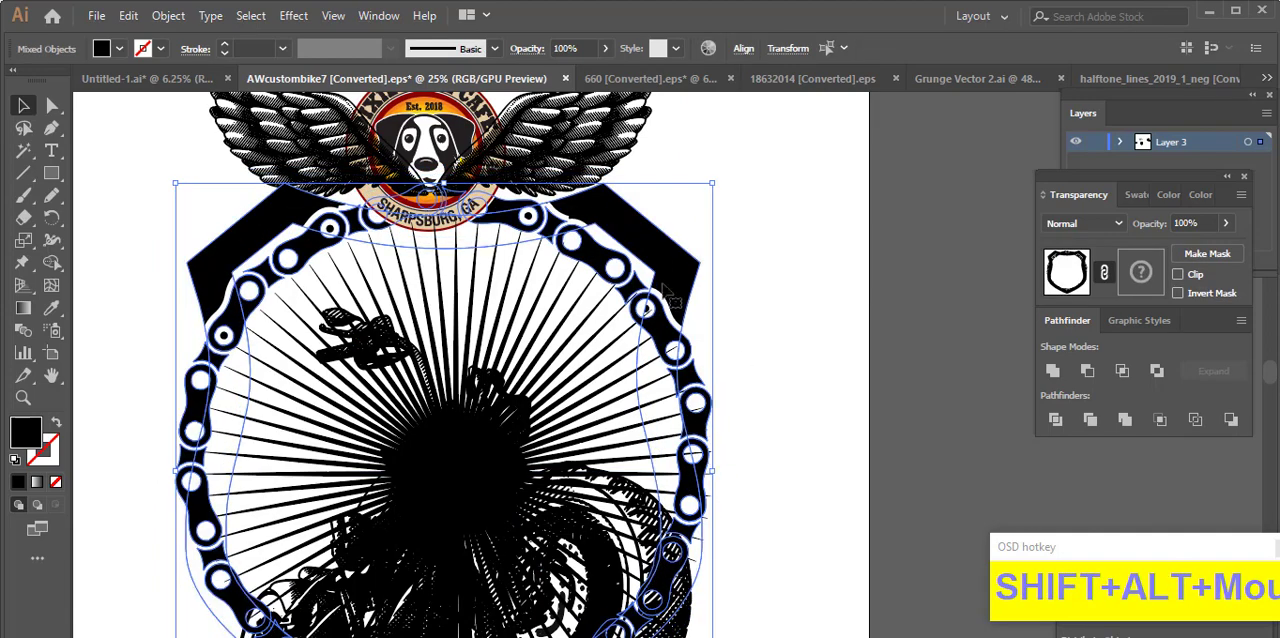
{"action": "left_click_drag", "start_coordinate": [672, 283], "coordinate": [683, 298]}
{"action": "scroll", "coordinate": [810, 342], "scroll_direction": "down", "scroll_amount": 1}
{"action": "left_click", "coordinate": [805, 340]}
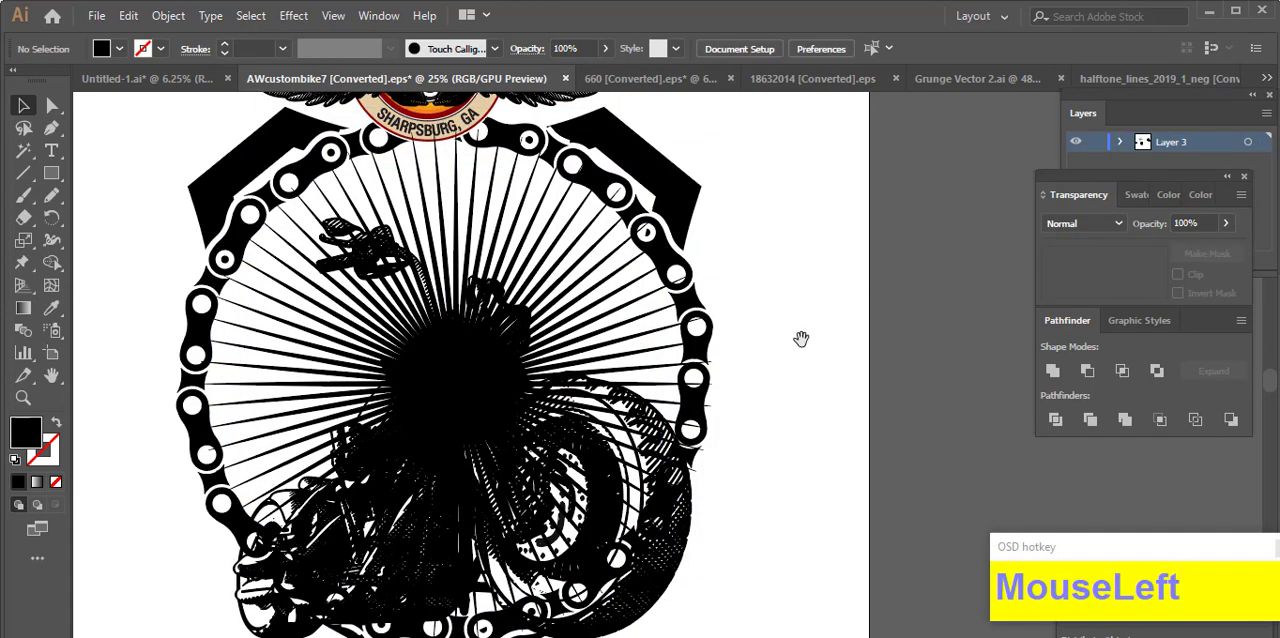
Step: Spread the pair of wings wider so that they span the full width of the shield
{"action": "scroll", "coordinate": [780, 348], "scroll_direction": "up", "scroll_amount": 1}
{"action": "scroll", "coordinate": [670, 263], "scroll_direction": "up", "scroll_amount": 1}
{"action": "left_click", "coordinate": [670, 262]}
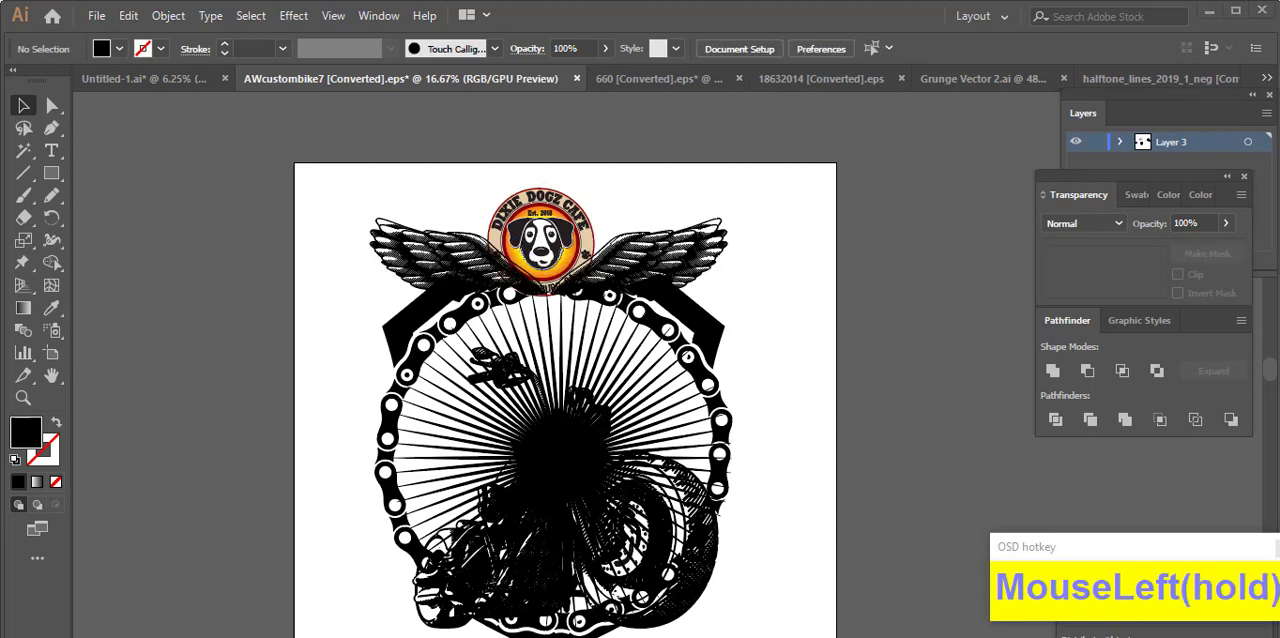
{"action": "scroll", "coordinate": [440, 550], "scroll_direction": "down", "scroll_amount": 1}
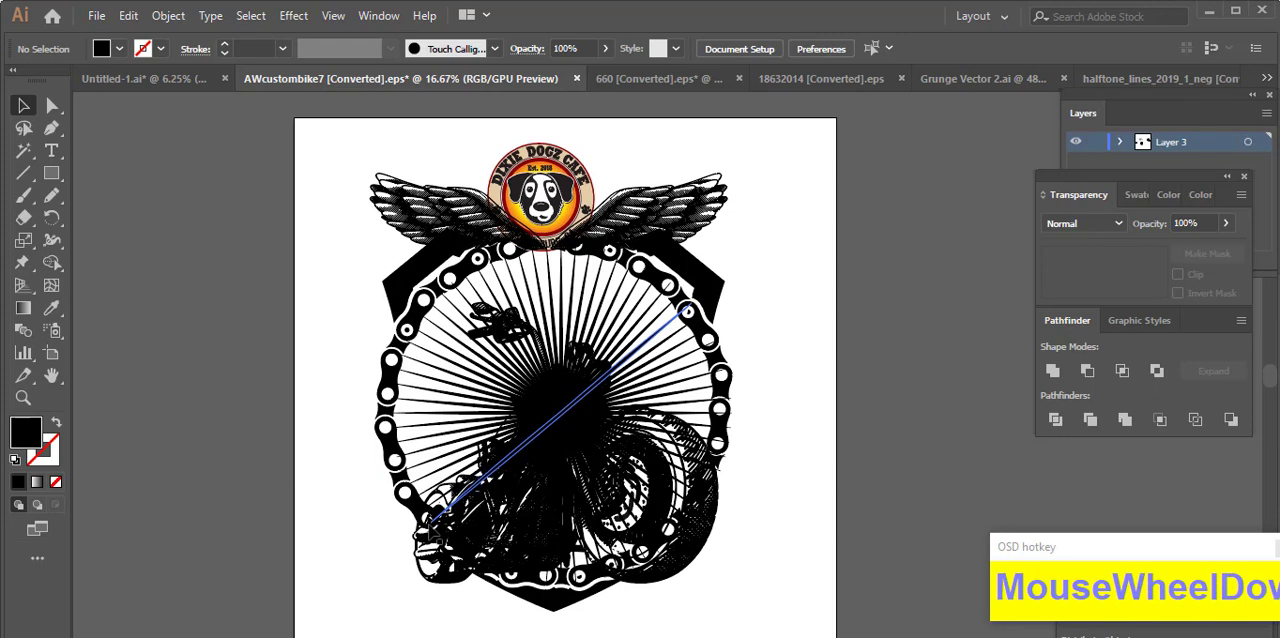
{"action": "left_click_drag", "start_coordinate": [821, 401], "coordinate": [745, 375]}
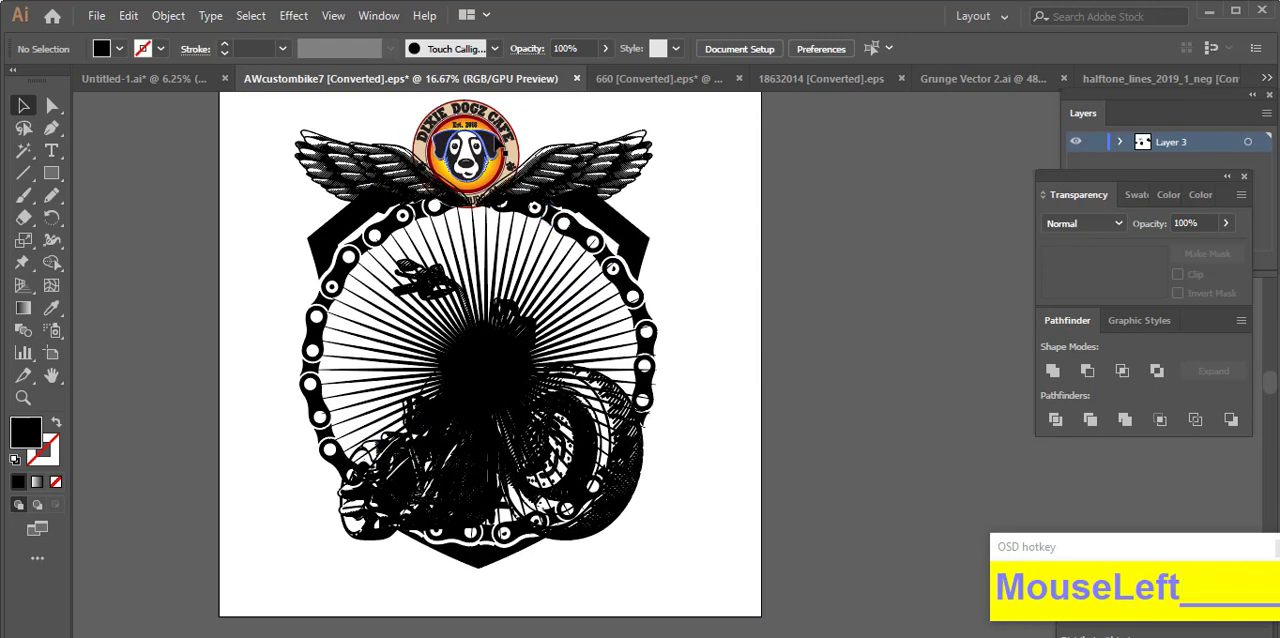
Step: Move the motorcycle slightly down so that it sits lower over the bottom of the shield
{"action": "left_click", "coordinate": [609, 521]}
{"action": "mouse_move", "coordinate": [611, 522]}
{"action": "left_mouse_down"}
{"action": "mouse_move", "coordinate": [609, 546]}
{"action": "mouse_move", "coordinate": [565, 512]}
{"action": "mouse_move", "coordinate": [614, 516]}
{"action": "left_mouse_up"}
{"action": "left_click", "coordinate": [710, 517]}
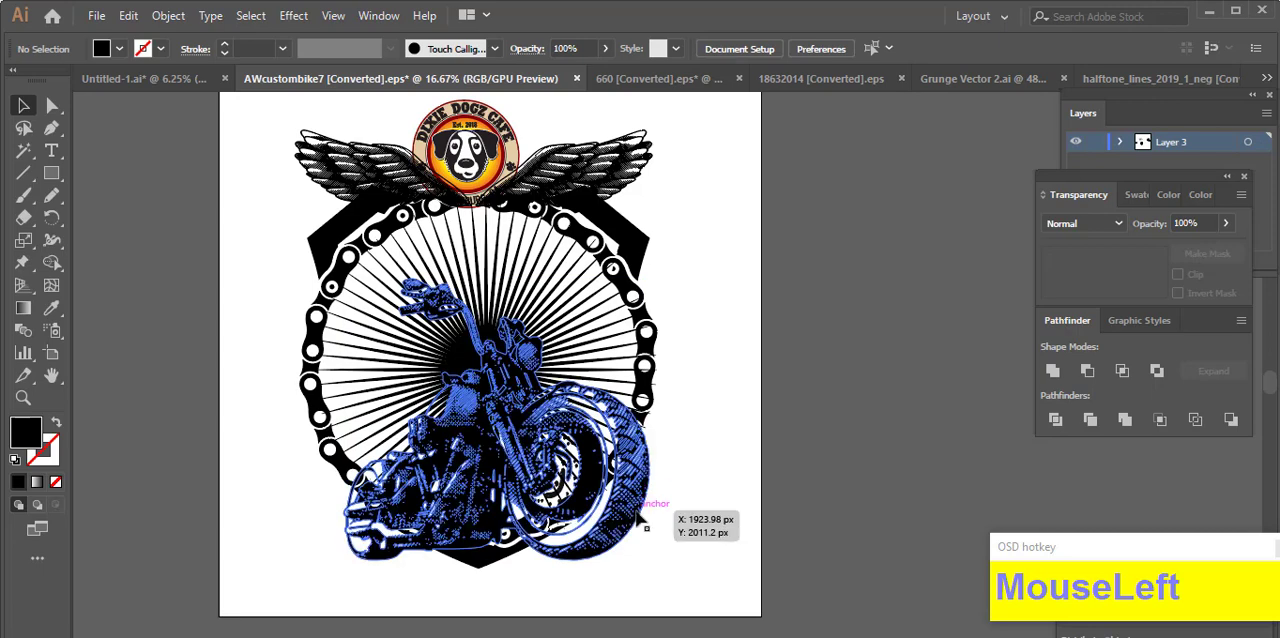
{"action": "left_click_drag", "start_coordinate": [719, 388], "coordinate": [714, 441]}
Step: Move the cafe logo down between the wings so that its lower edge overlaps the top of the sunburst
{"action": "scroll", "coordinate": [688, 407], "scroll_direction": "down", "scroll_amount": 1}
{"action": "left_click", "coordinate": [518, 258]}
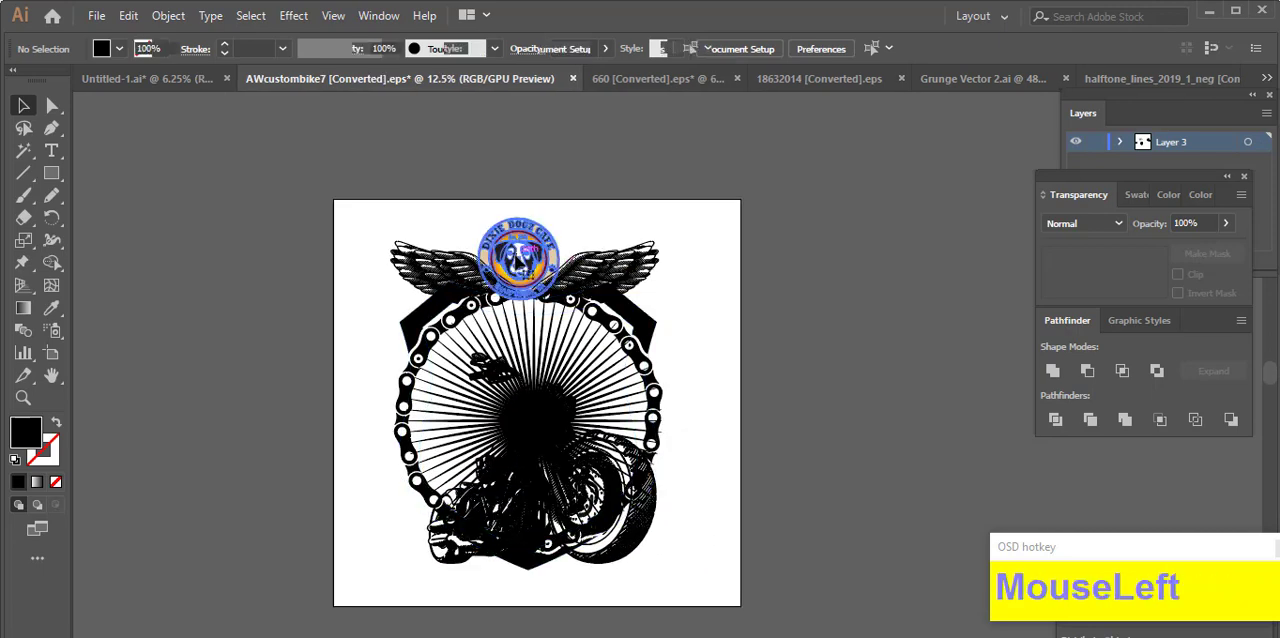
{"action": "scroll", "coordinate": [518, 258], "scroll_direction": "up", "scroll_amount": 2}
{"action": "left_click_drag", "start_coordinate": [520, 262], "coordinate": [602, 288]}
{"action": "left_click_drag", "start_coordinate": [538, 277], "coordinate": [539, 280]}
{"action": "left_click", "coordinate": [396, 193]}
{"action": "left_click", "coordinate": [408, 200]}
Step: Move the "bike nights" text onto the top of the artboard, just above the wings
{"action": "scroll", "coordinate": [408, 200], "scroll_direction": "down", "scroll_amount": 1}
{"action": "left_click_drag", "start_coordinate": [743, 336], "coordinate": [741, 372]}
{"action": "scroll", "coordinate": [765, 381], "scroll_direction": "down", "scroll_amount": 3}
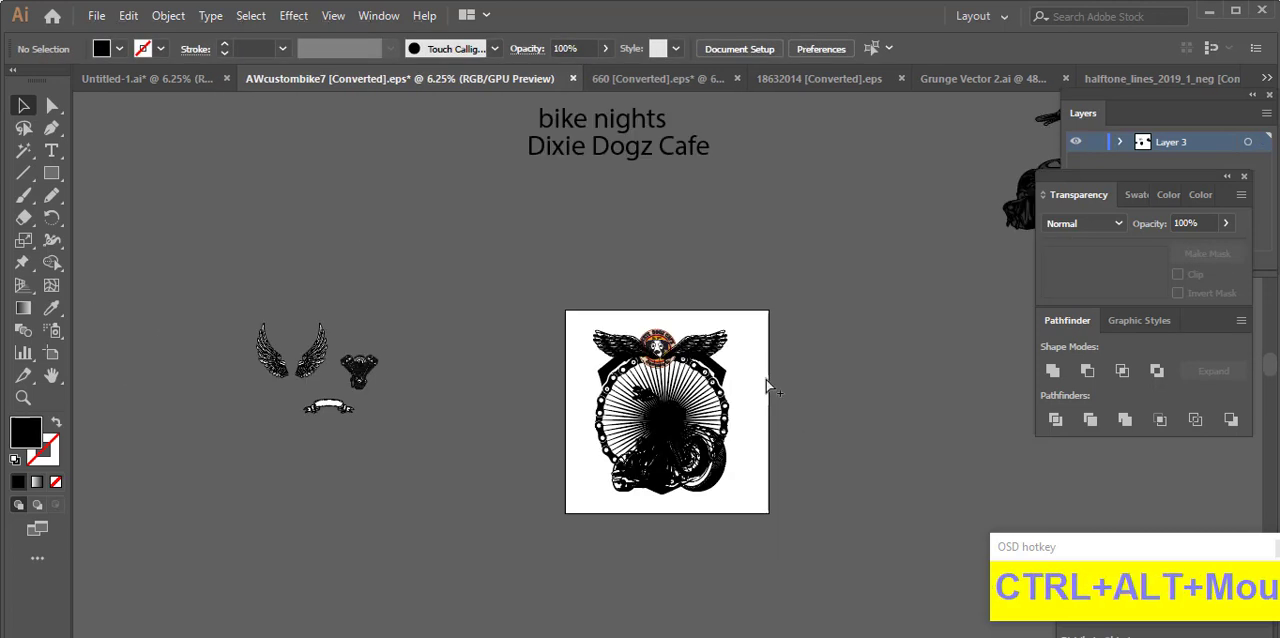
{"action": "left_click_drag", "start_coordinate": [633, 143], "coordinate": [690, 338]}
{"action": "scroll", "coordinate": [803, 420], "scroll_direction": "up", "scroll_amount": 1}
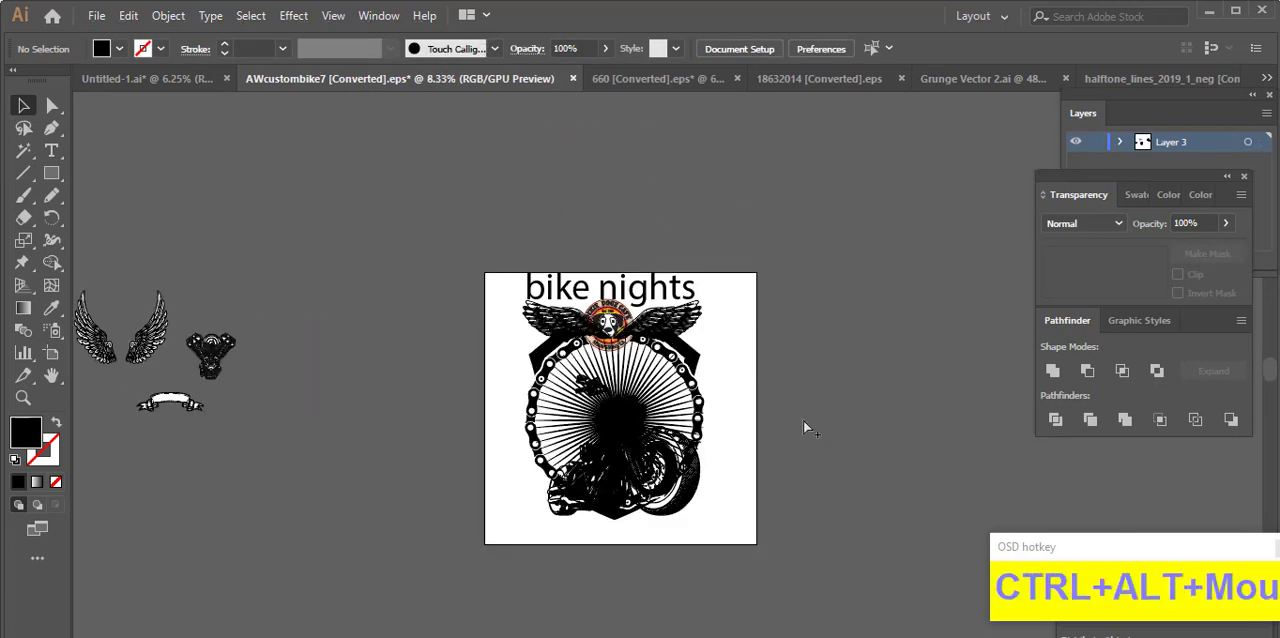
Step: Move the "Dixie Dogz Cafe" text down to just above the artboard
{"action": "scroll", "coordinate": [803, 420], "scroll_direction": "up", "scroll_amount": 2}
{"action": "left_click_drag", "start_coordinate": [585, 149], "coordinate": [695, 313]}
{"action": "left_click", "coordinate": [778, 402]}
{"action": "left_click_drag", "start_coordinate": [826, 489], "coordinate": [728, 356]}
{"action": "scroll", "coordinate": [595, 482], "scroll_direction": "up", "scroll_amount": 2}
Step: Draw a circle with the Ellipse tool and centre it over the sunburst inside the chain ring
{"action": "right_click", "coordinate": [51, 172]}
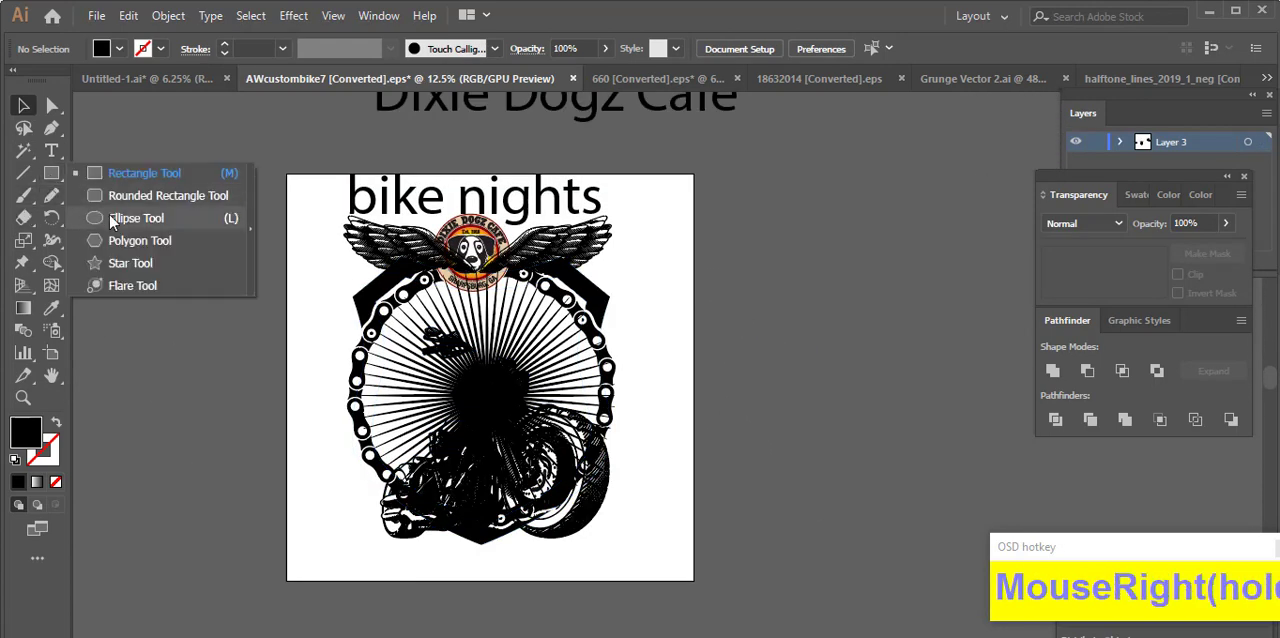
{"action": "left_click", "coordinate": [100, 217]}
{"action": "left_click_drag", "start_coordinate": [215, 278], "coordinate": [440, 500]}
{"action": "key", "text": "v"}
{"action": "mouse_move", "coordinate": [318, 390]}
{"action": "left_mouse_down"}
{"action": "mouse_move", "coordinate": [477, 405]}
{"action": "mouse_move", "coordinate": [436, 414]}
{"action": "left_mouse_up"}
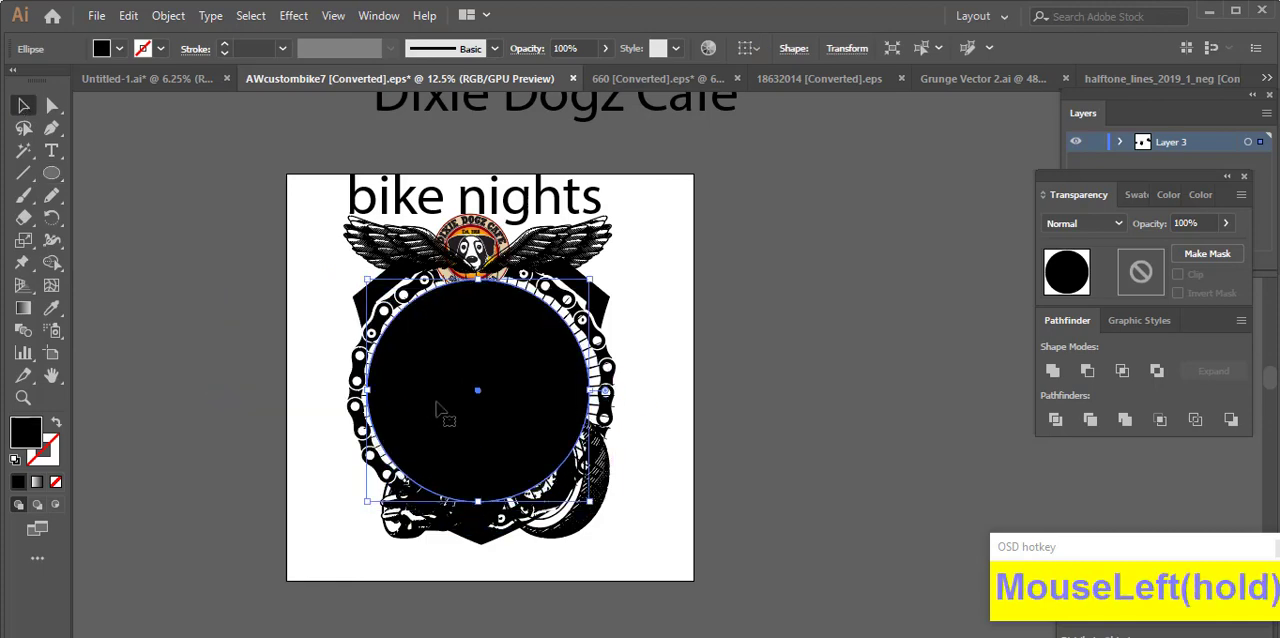
{"action": "scroll", "coordinate": [436, 414], "scroll_direction": "up", "scroll_amount": 2}
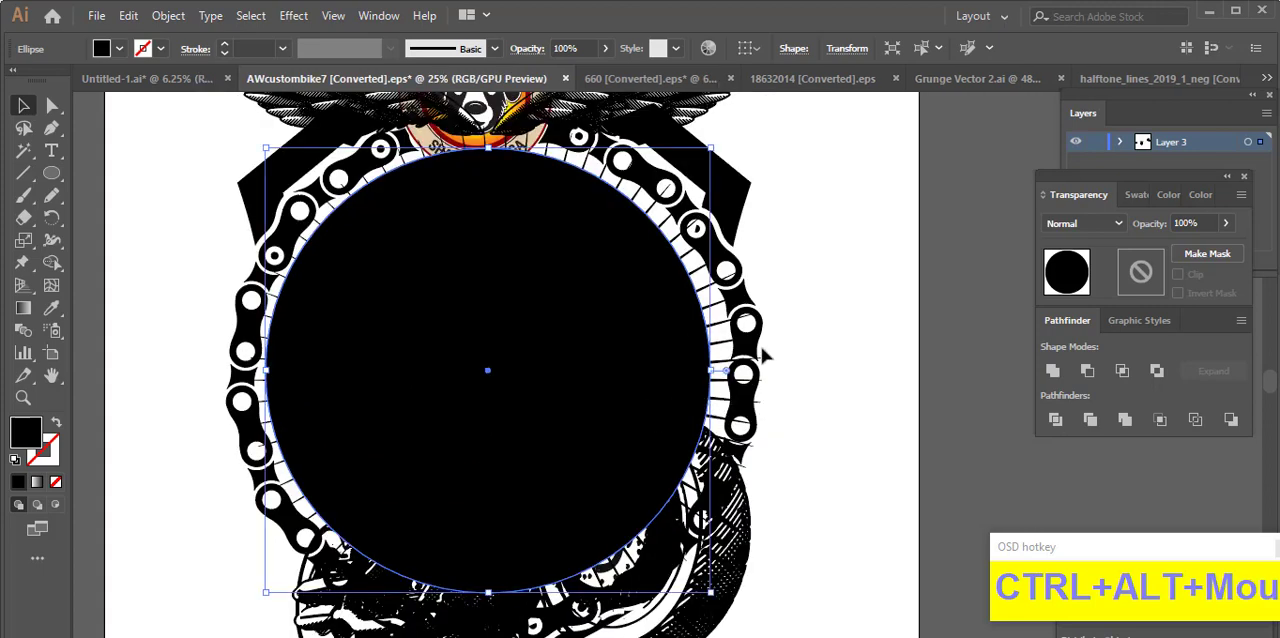
{"action": "left_click_drag", "start_coordinate": [648, 371], "coordinate": [639, 372]}
Step: Turn the circle into an unfilled 11 pt black outline and shrink it proportionally within the chain ring
{"action": "left_click", "coordinate": [56, 425]}
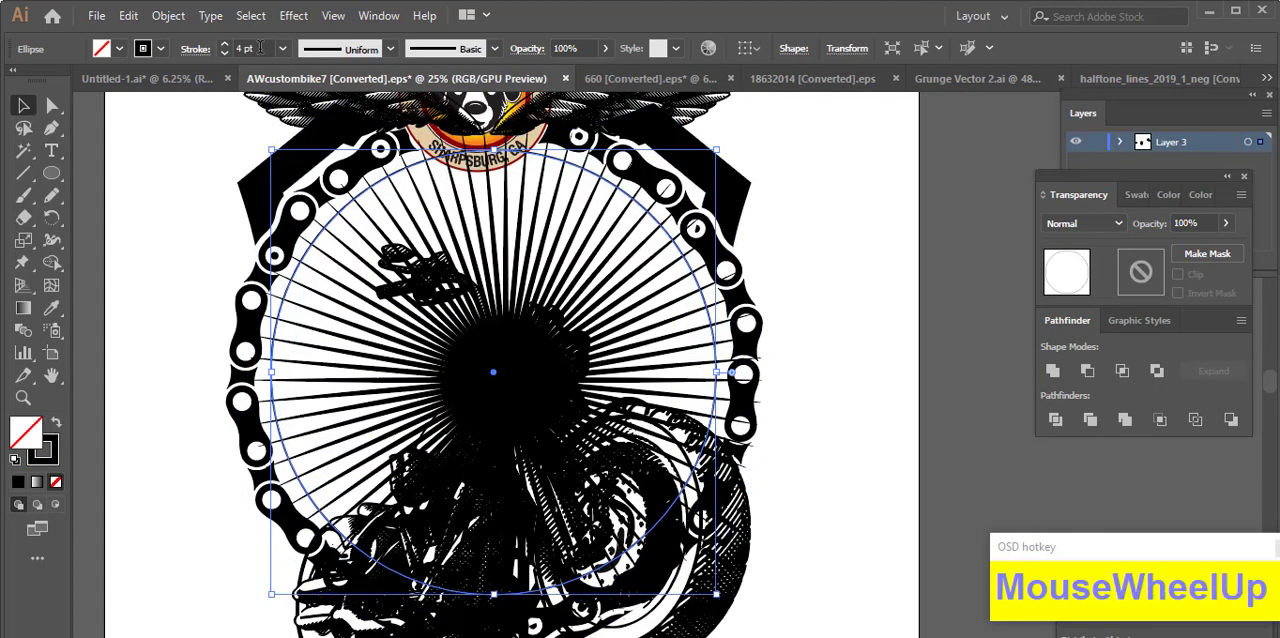
{"action": "scroll", "coordinate": [259, 48], "scroll_direction": "up", "scroll_amount": 7}
{"action": "left_click_drag", "start_coordinate": [720, 373], "coordinate": [691, 375]}
{"action": "left_click", "coordinate": [850, 373]}
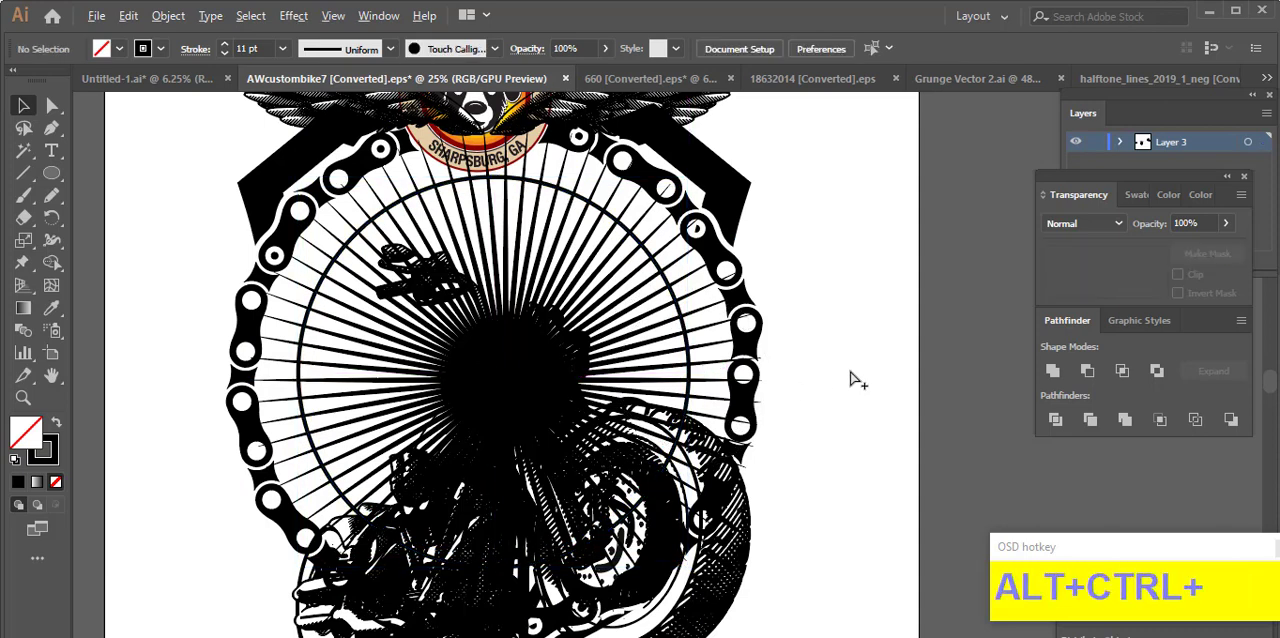
Step: Set the font of the "Dixie Dogz Cafe" text to Academic M54
{"action": "scroll", "coordinate": [850, 375], "scroll_direction": "down", "scroll_amount": 1}
{"action": "scroll", "coordinate": [866, 393], "scroll_direction": "up", "scroll_amount": 2}
{"action": "scroll", "coordinate": [858, 366], "scroll_direction": "down", "scroll_amount": 1}
{"action": "left_click", "coordinate": [818, 208]}
{"action": "left_click_drag", "start_coordinate": [882, 174], "coordinate": [620, 188]}
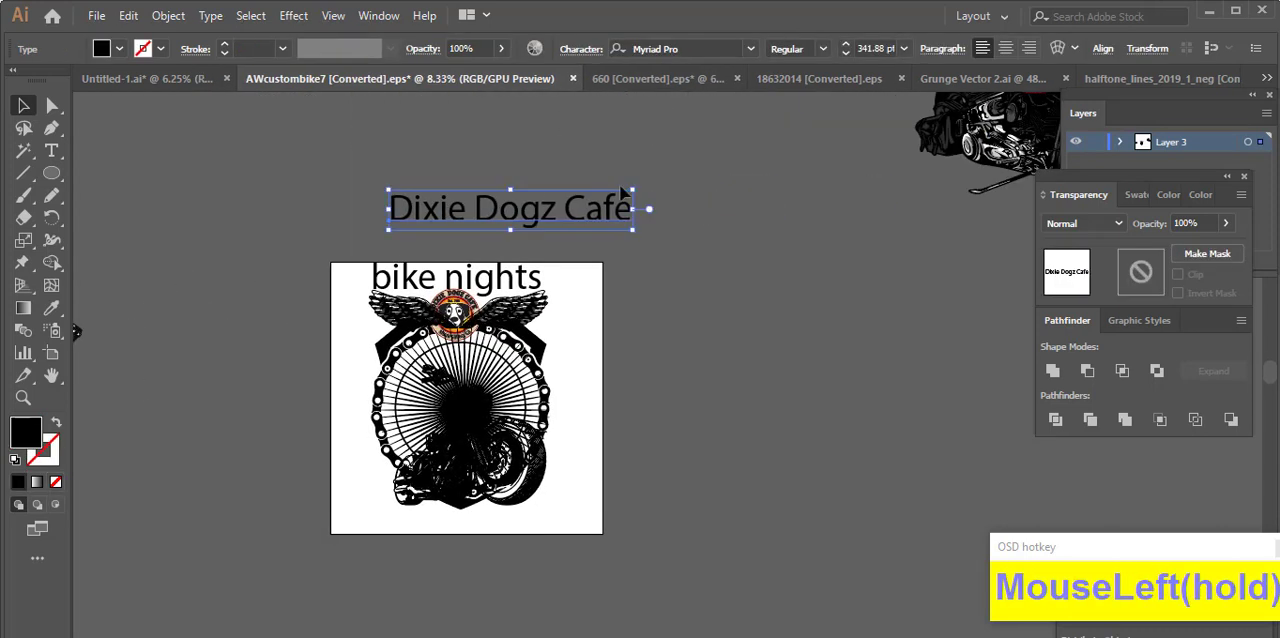
{"action": "left_click", "coordinate": [751, 49]}
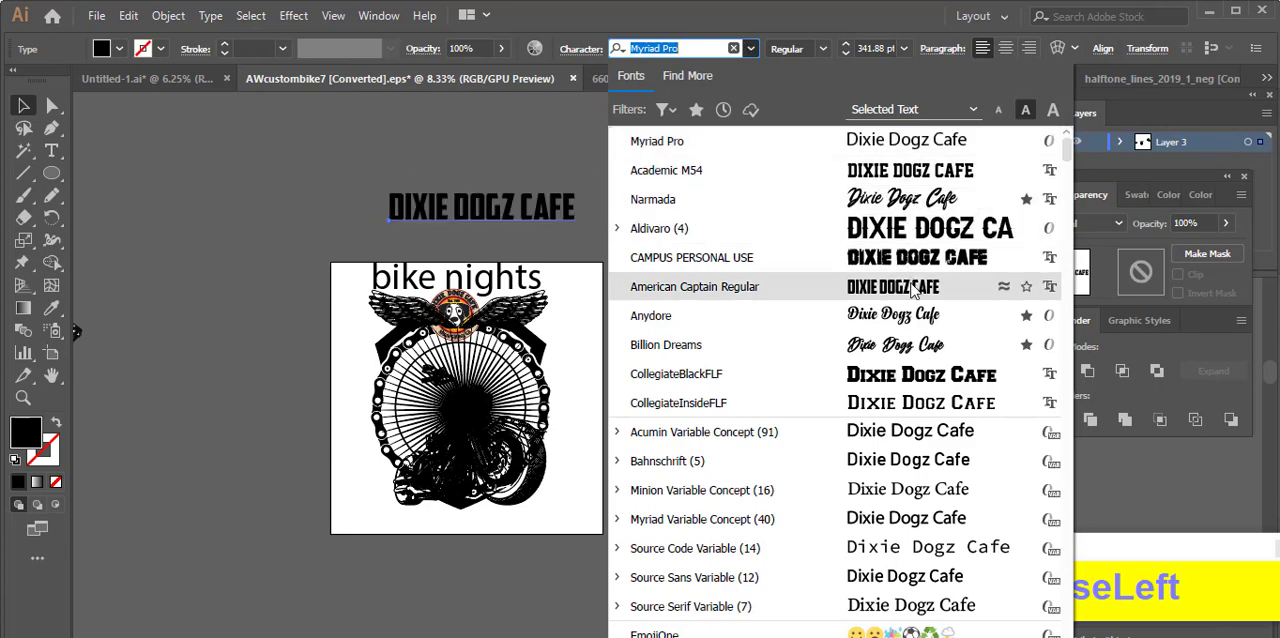
{"action": "left_click", "coordinate": [688, 172]}
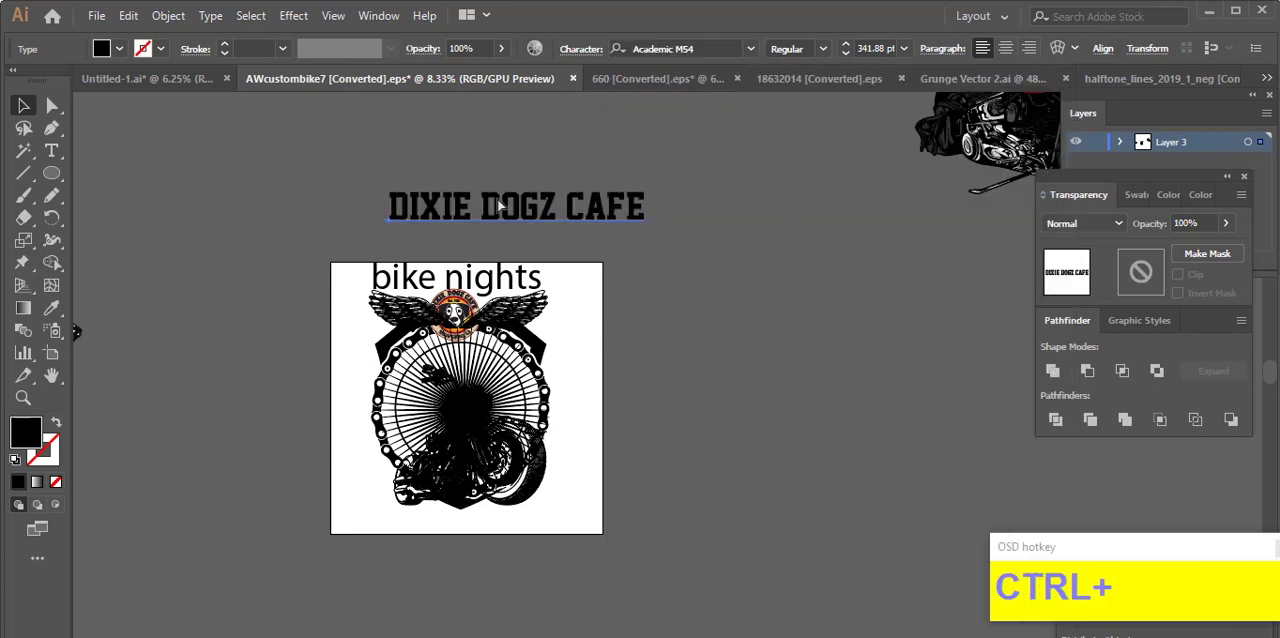
Step: Shrink the "Dixie Dogz Cafe" text to about 157 pt and test its size across the upper part of the chain ring
{"action": "scroll", "coordinate": [499, 205], "scroll_direction": "up", "scroll_amount": 1}
{"action": "left_click_drag", "start_coordinate": [794, 168], "coordinate": [724, 177]}
{"action": "left_click_drag", "start_coordinate": [608, 226], "coordinate": [654, 538]}
{"action": "left_click_drag", "start_coordinate": [654, 538], "coordinate": [698, 301]}
{"action": "left_click_drag", "start_coordinate": [817, 250], "coordinate": [759, 256]}
{"action": "left_click_drag", "start_coordinate": [689, 289], "coordinate": [780, 268]}
{"action": "key", "text": "ctrl+z"}
Step: Move the "Dixie Dogz Cafe" text out beside the artboard and cut it
{"action": "scroll", "coordinate": [579, 272], "scroll_direction": "up", "scroll_amount": 4}
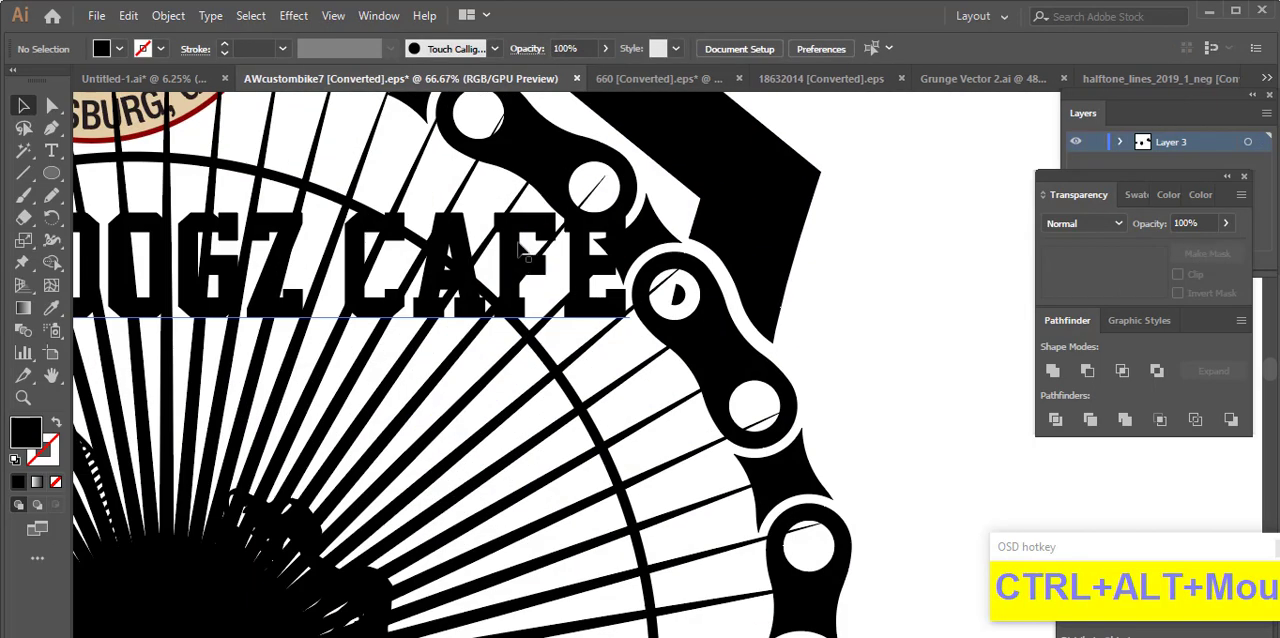
{"action": "left_click", "coordinate": [517, 251]}
{"action": "scroll", "coordinate": [517, 251], "scroll_direction": "down", "scroll_amount": 4}
{"action": "left_click_drag", "start_coordinate": [517, 251], "coordinate": [883, 246]}
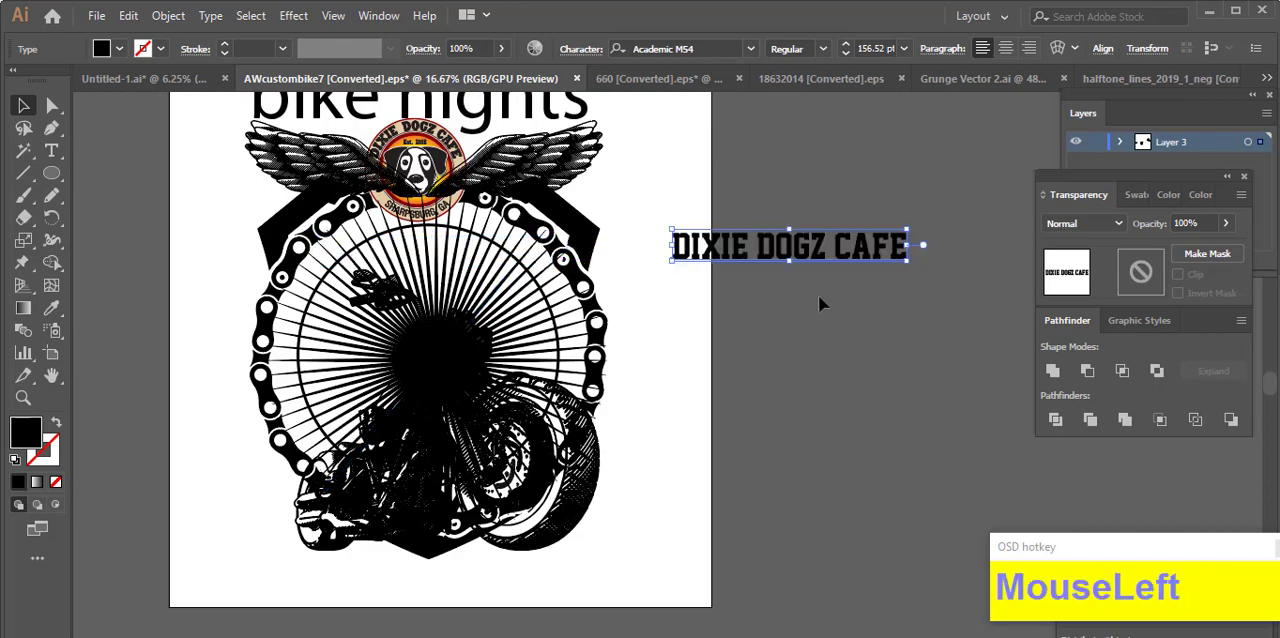
{"action": "key", "text": "ctrl+x"}
Step: Convert the outlined circle to a type path with the Type on a Path tool and paste the cafe name from its left side
{"action": "scroll", "coordinate": [400, 236], "scroll_direction": "up", "scroll_amount": 2}
{"action": "left_click", "coordinate": [366, 232]}
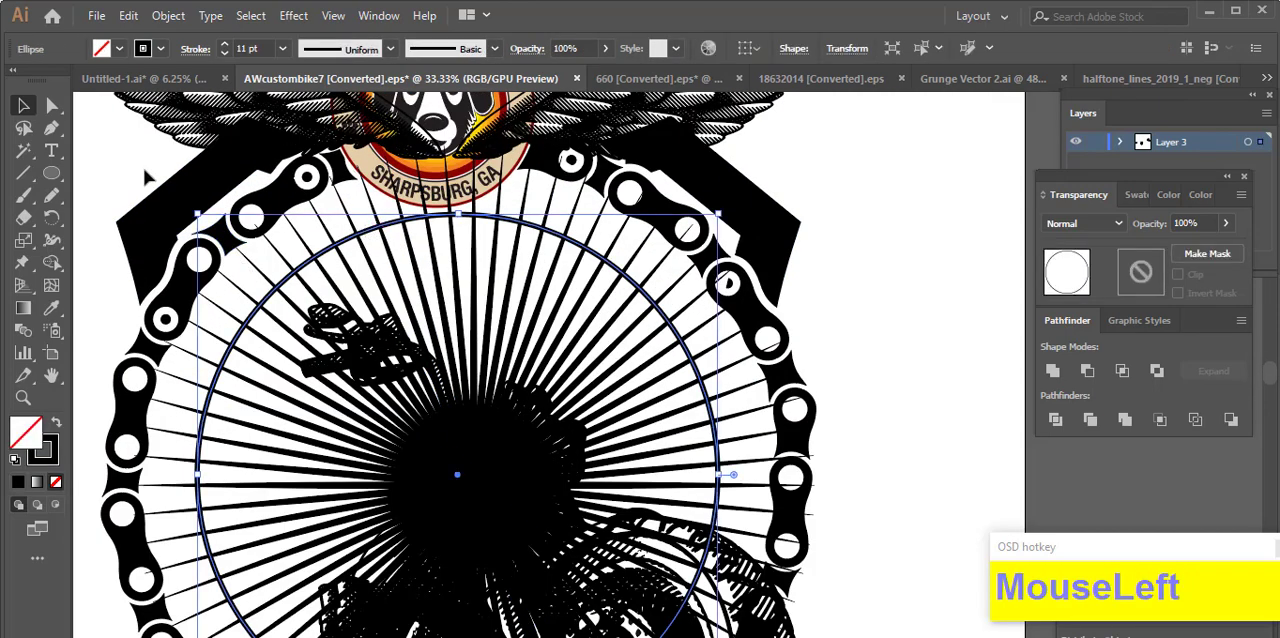
{"action": "left_click", "coordinate": [284, 49]}
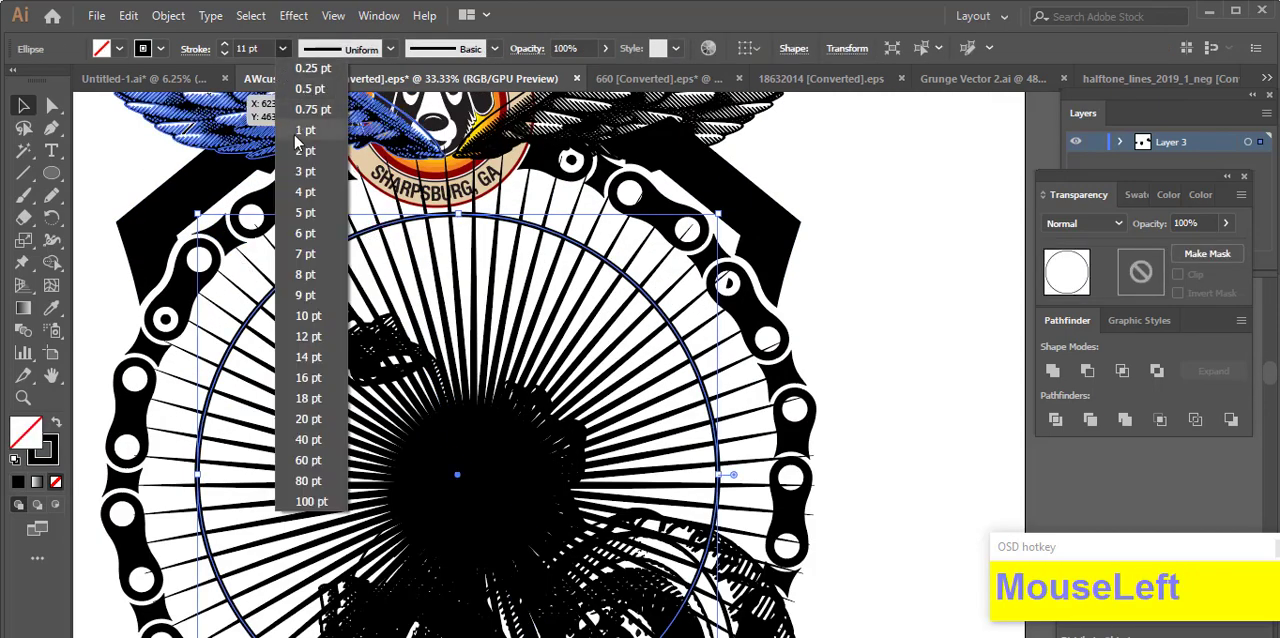
{"action": "right_click", "coordinate": [53, 152]}
{"action": "left_click", "coordinate": [124, 205]}
{"action": "scroll", "coordinate": [280, 383], "scroll_direction": "down", "scroll_amount": 4}
{"action": "scroll", "coordinate": [280, 383], "scroll_direction": "up", "scroll_amount": 4}
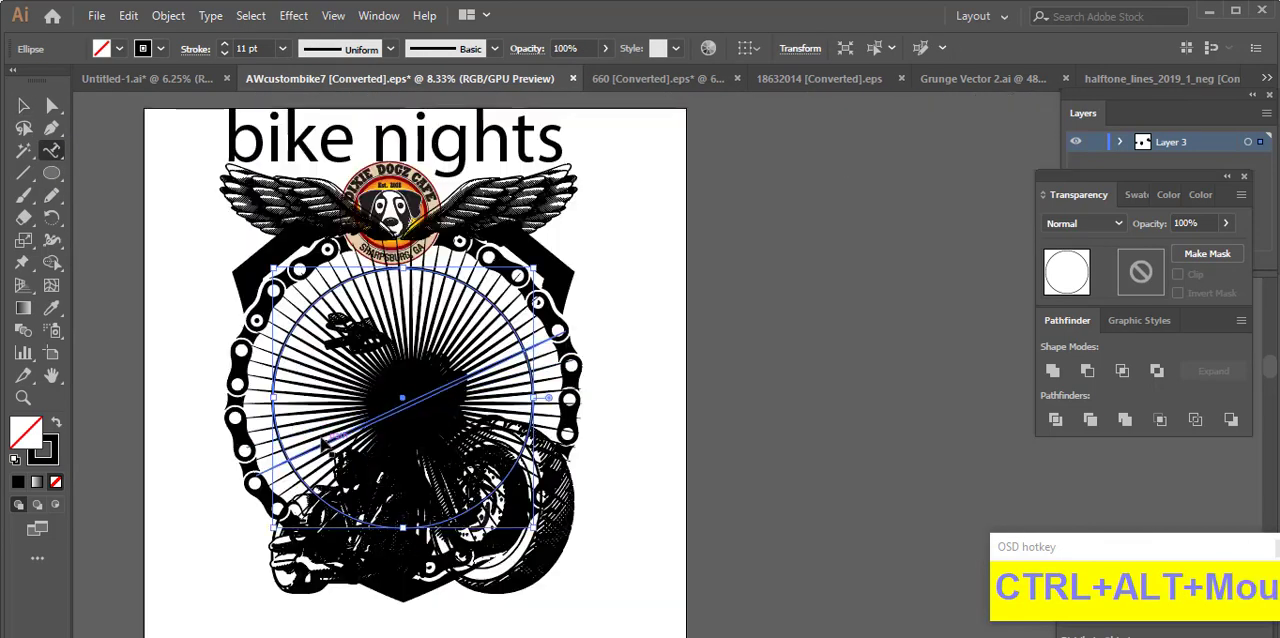
{"action": "left_click", "coordinate": [279, 384]}
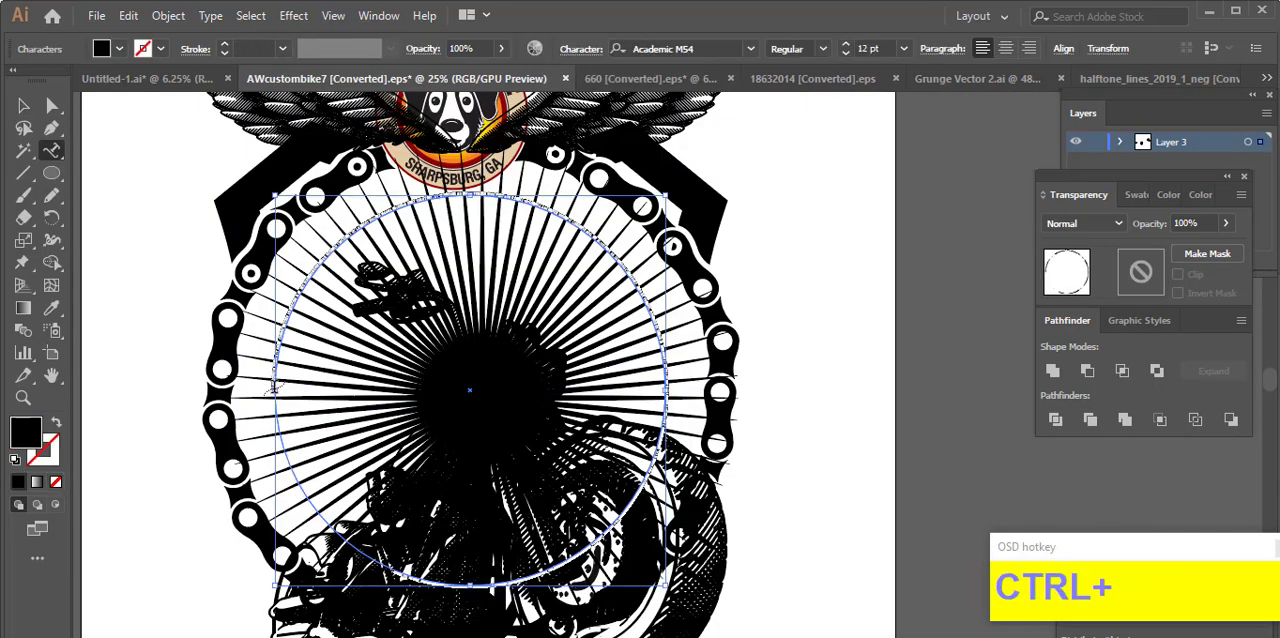
{"action": "key", "text": "ctrl+v"}
{"action": "left_click", "coordinate": [1005, 50]}
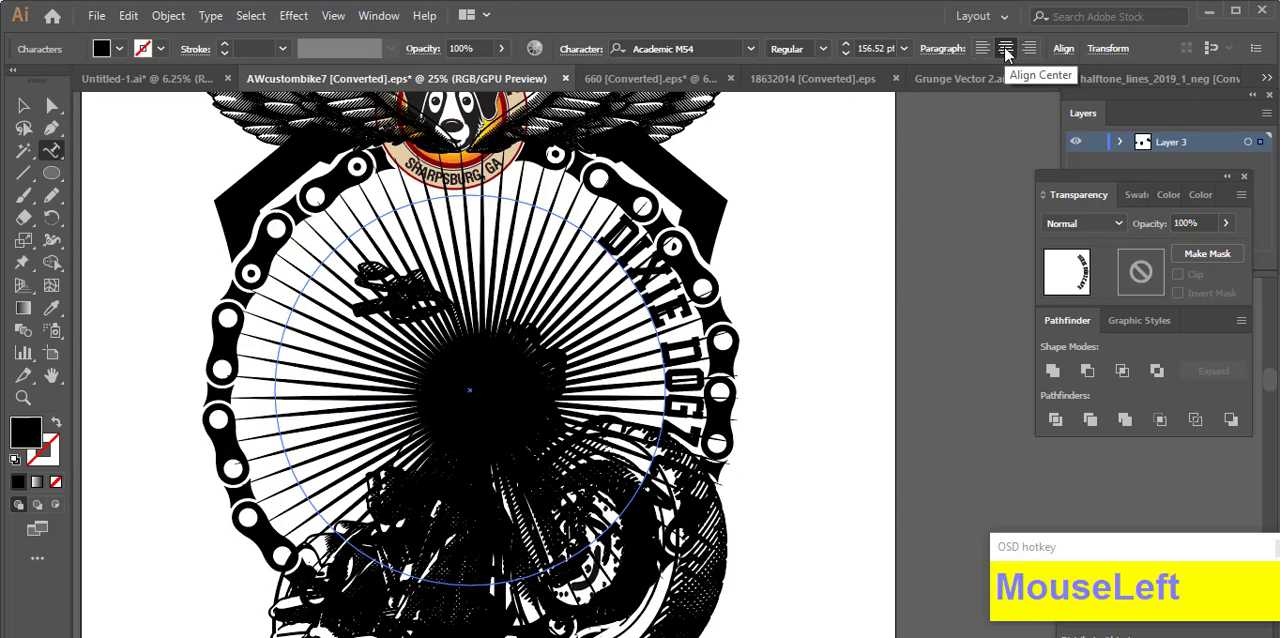
{"action": "key", "text": "ctrl+z"}
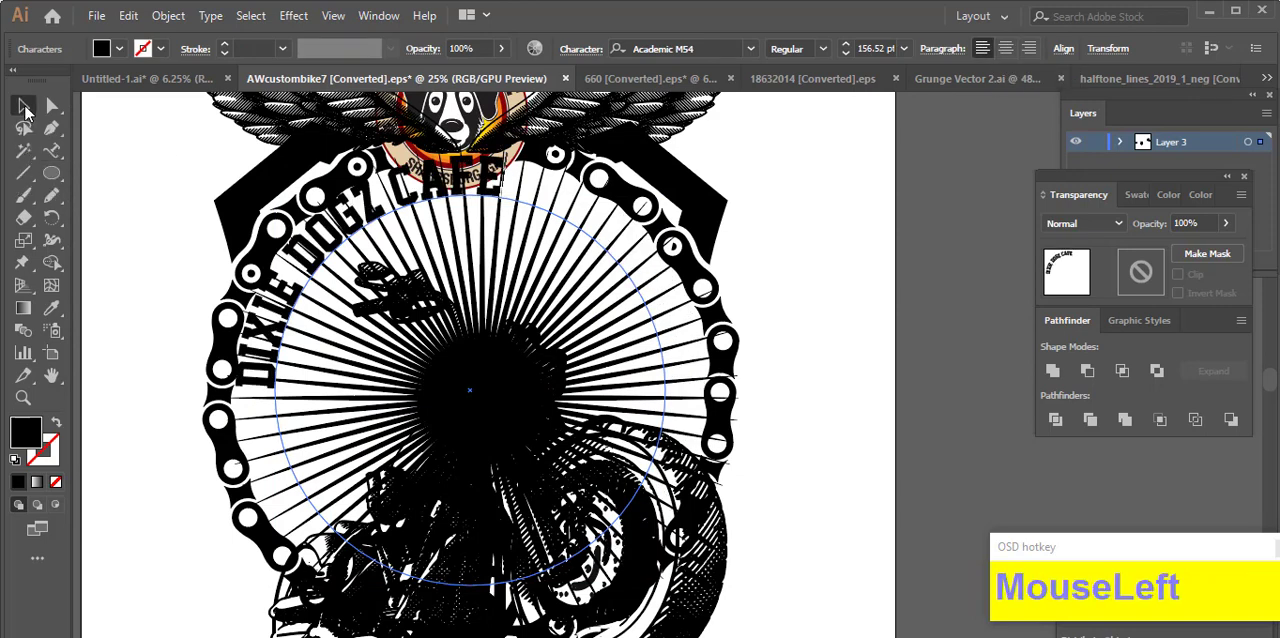
Step: Set the curved text's end at the circle's right side and centre-align it over the upper arc
{"action": "left_click", "coordinate": [26, 107]}
{"action": "scroll", "coordinate": [252, 350], "scroll_direction": "down", "scroll_amount": 1}
{"action": "left_click", "coordinate": [257, 357]}
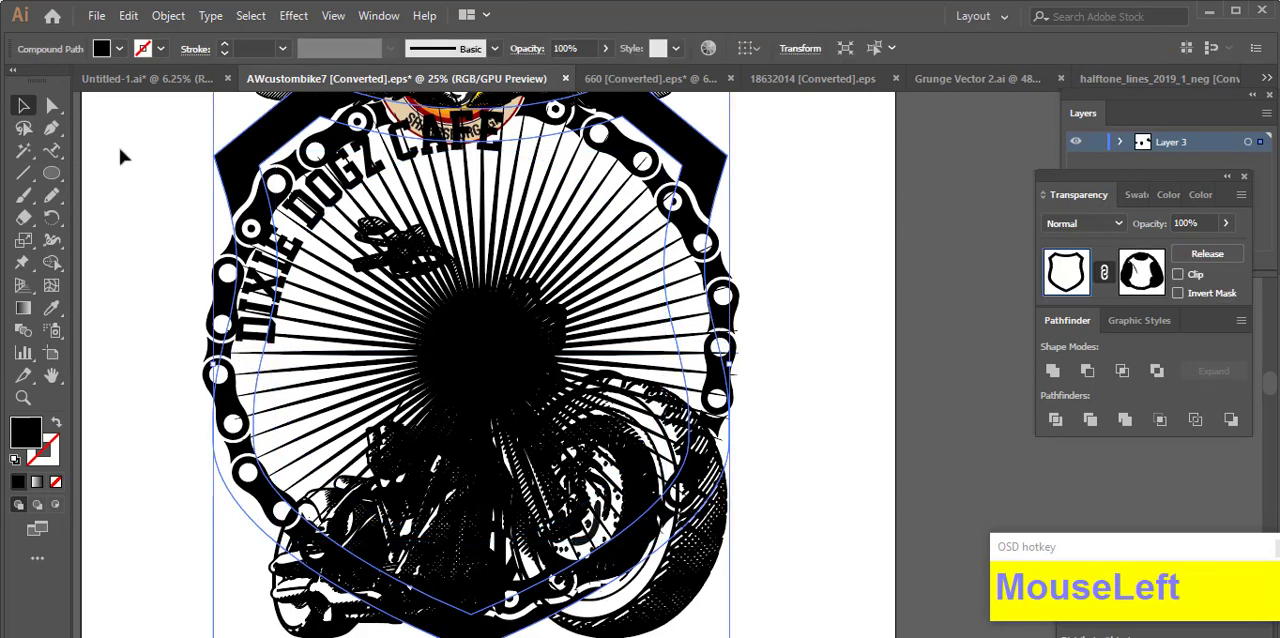
{"action": "scroll", "coordinate": [257, 357], "scroll_direction": "up", "scroll_amount": 1}
{"action": "left_click", "coordinate": [283, 433]}
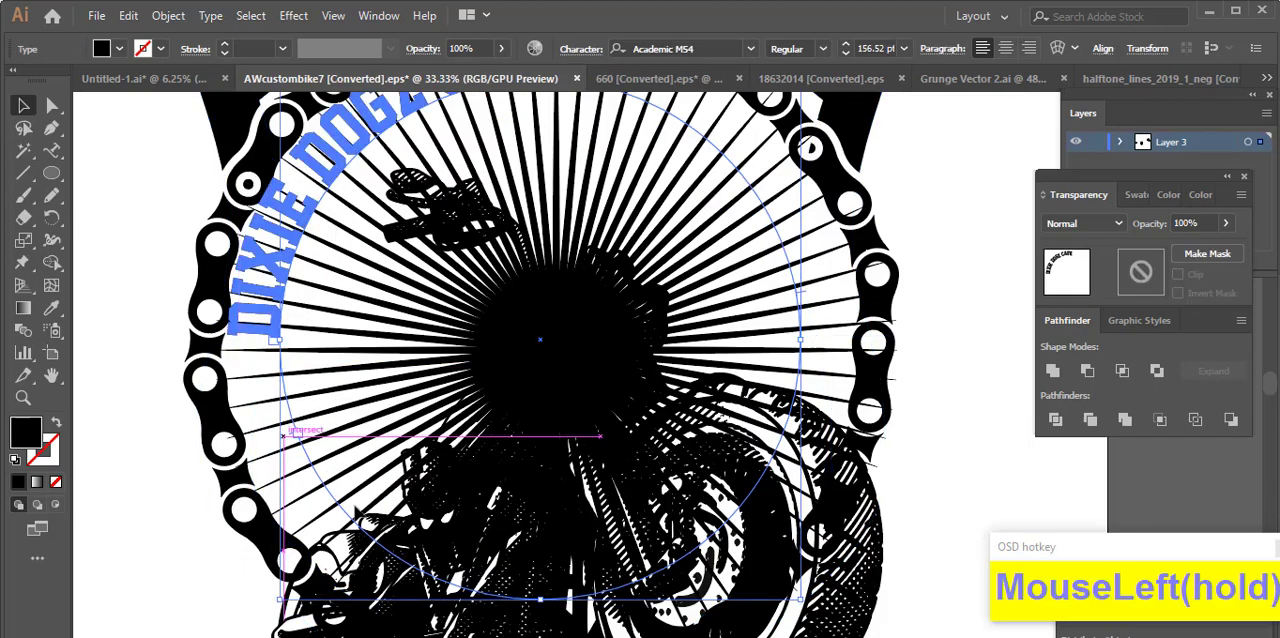
{"action": "left_click_drag", "start_coordinate": [894, 340], "coordinate": [894, 340]}
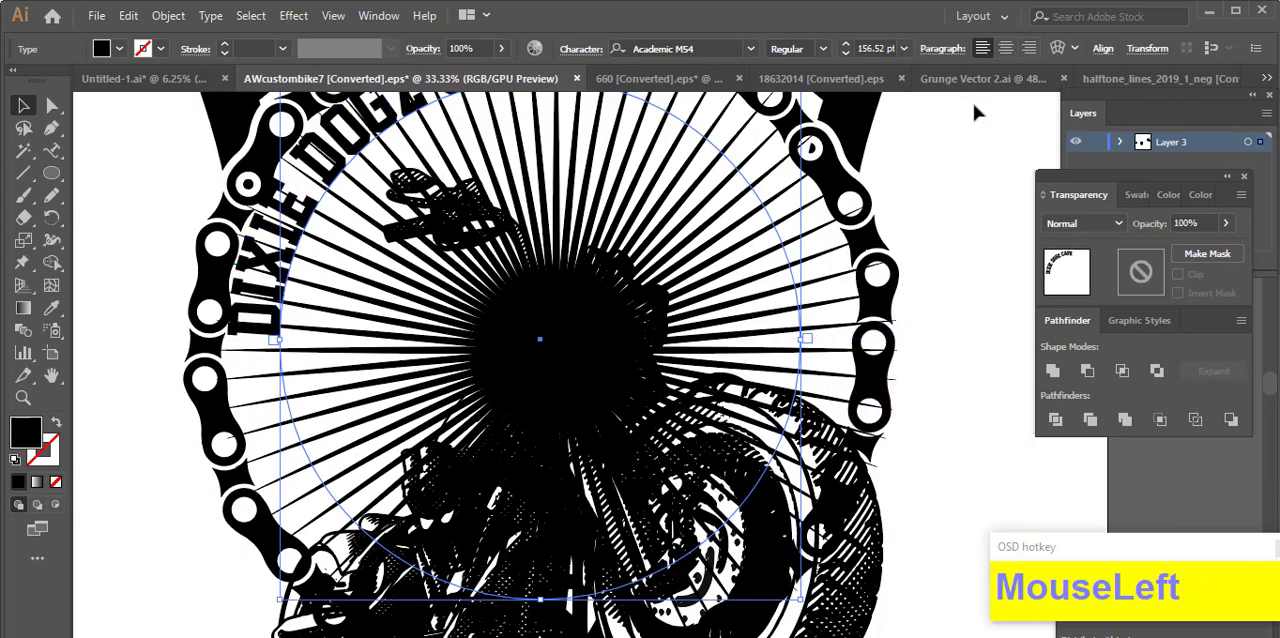
{"action": "left_click", "coordinate": [1006, 48]}
Step: Set the curved cafe name's Align to Path option to Center in Type on a Path Options
{"action": "key", "text": "ctrl+minus"}
{"action": "scroll", "coordinate": [640, 400], "scroll_direction": "up", "scroll_amount": 2}
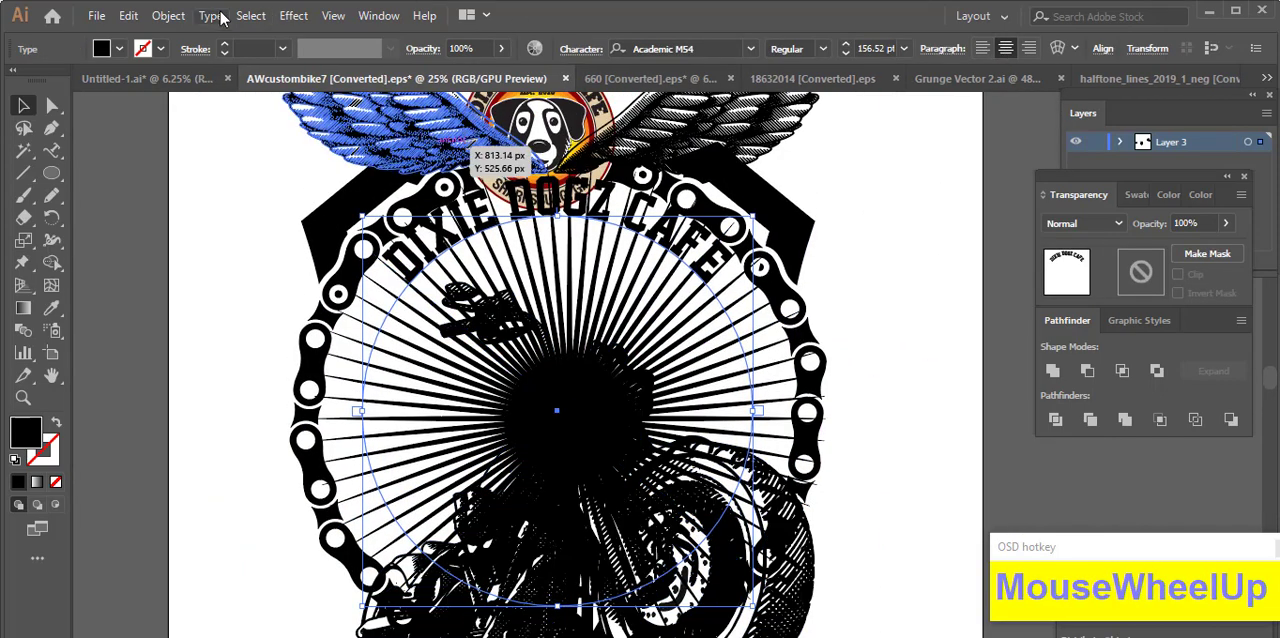
{"action": "left_click", "coordinate": [210, 15]}
{"action": "mouse_move", "coordinate": [300, 191]}
{"action": "left_click", "coordinate": [600, 303]}
{"action": "left_click", "coordinate": [846, 210]}
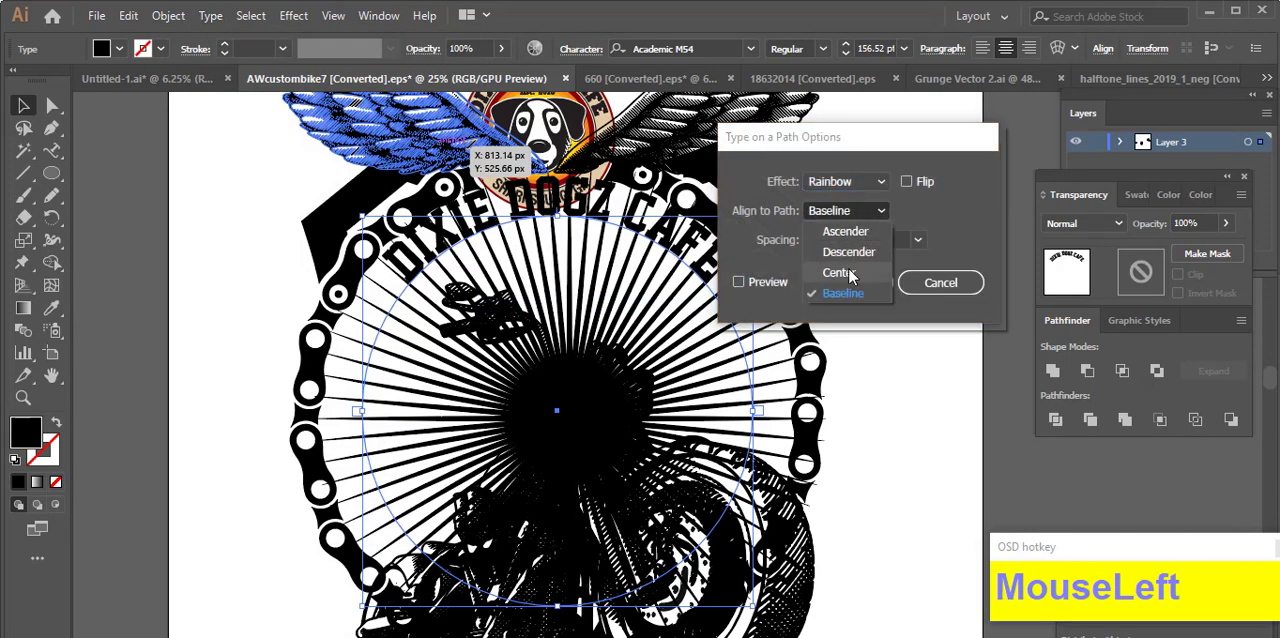
{"action": "left_click", "coordinate": [834, 274]}
{"action": "left_click", "coordinate": [739, 282]}
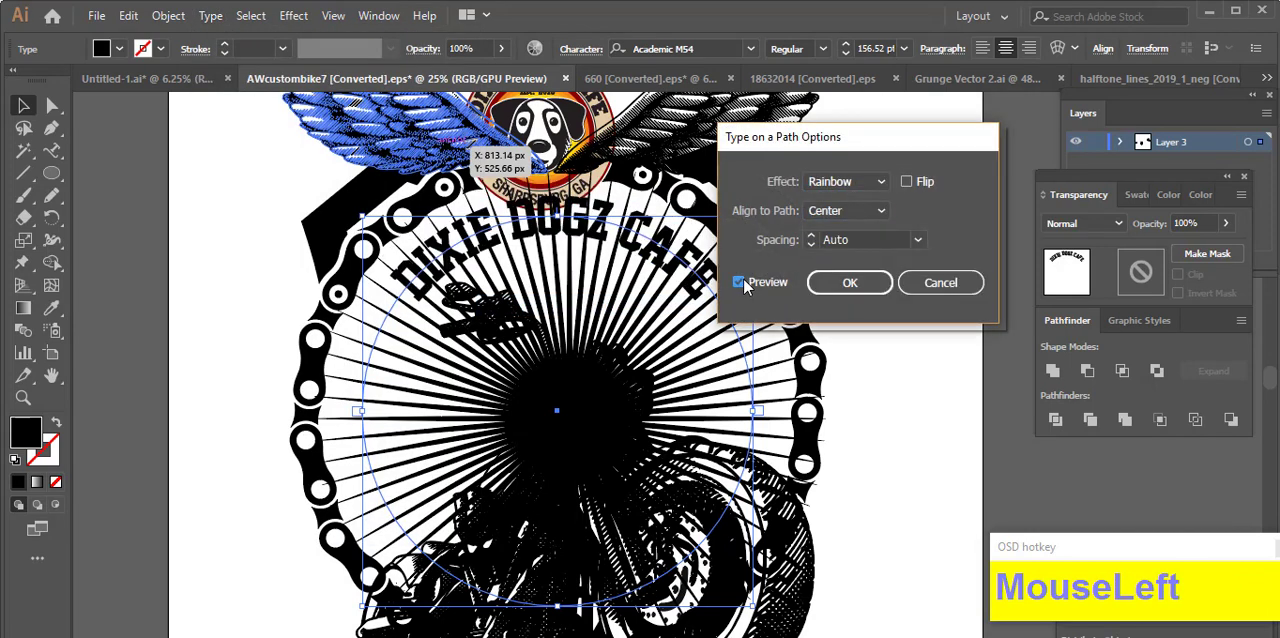
{"action": "left_click", "coordinate": [850, 283]}
Step: Scale the curved cafe name and its circle down about the centre to about 146 pt text size
{"action": "scroll", "coordinate": [855, 390], "scroll_direction": "down", "scroll_amount": 1}
{"action": "left_click_drag", "start_coordinate": [757, 347], "coordinate": [742, 348]}
{"action": "scroll", "coordinate": [757, 362], "scroll_direction": "up", "scroll_amount": 2}
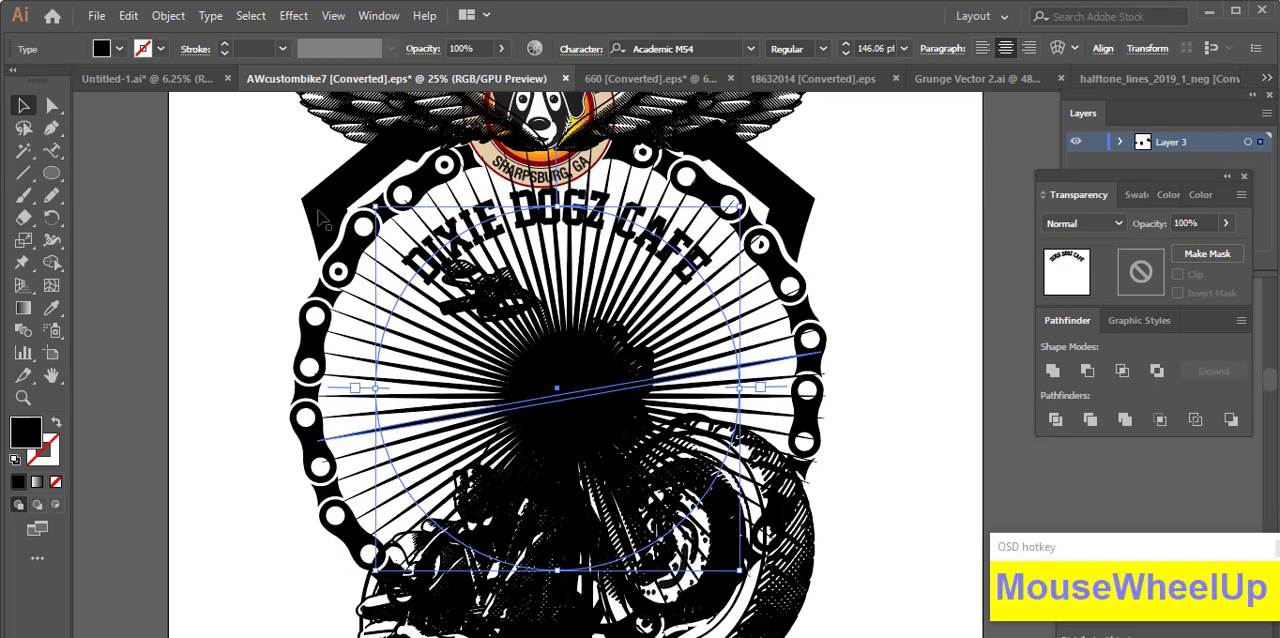
Step: Set the curved cafe name's horizontal scale to 159% so it spreads across the circle's upper arc
{"action": "key", "text": "space"}
{"action": "left_click_drag", "start_coordinate": [911, 317], "coordinate": [811, 303]}
{"action": "key", "text": "space"}
{"action": "left_click_drag", "start_coordinate": [866, 192], "coordinate": [829, 237]}
{"action": "left_click", "coordinate": [583, 52]}
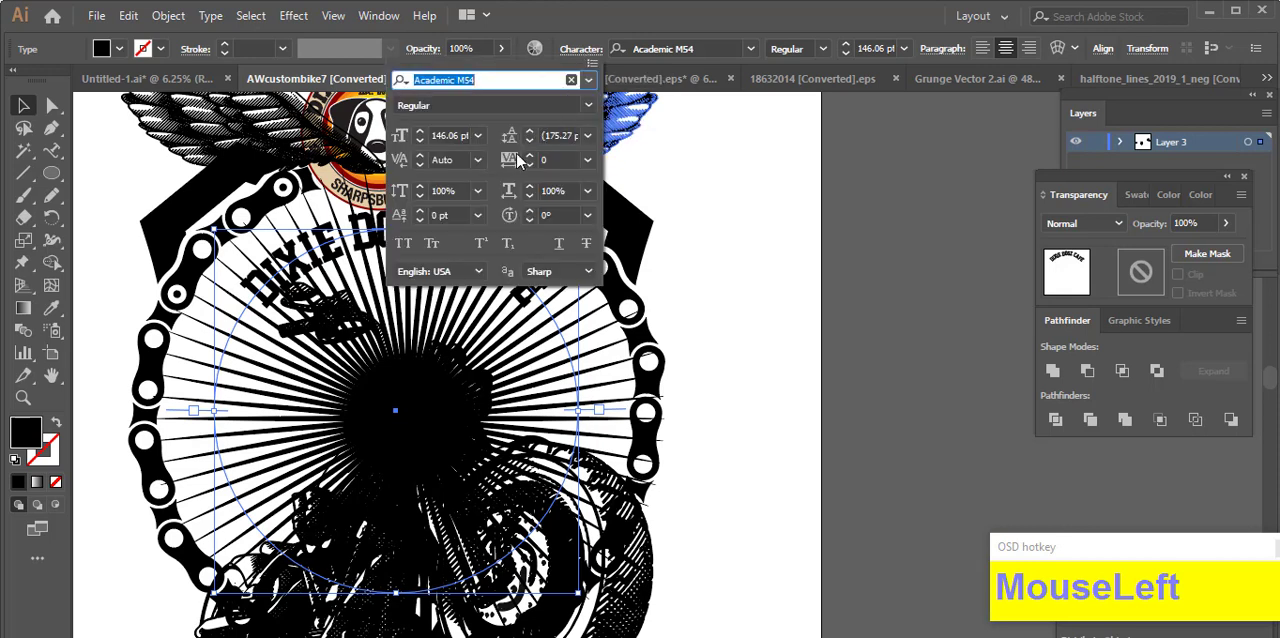
{"action": "left_click", "coordinate": [475, 222]}
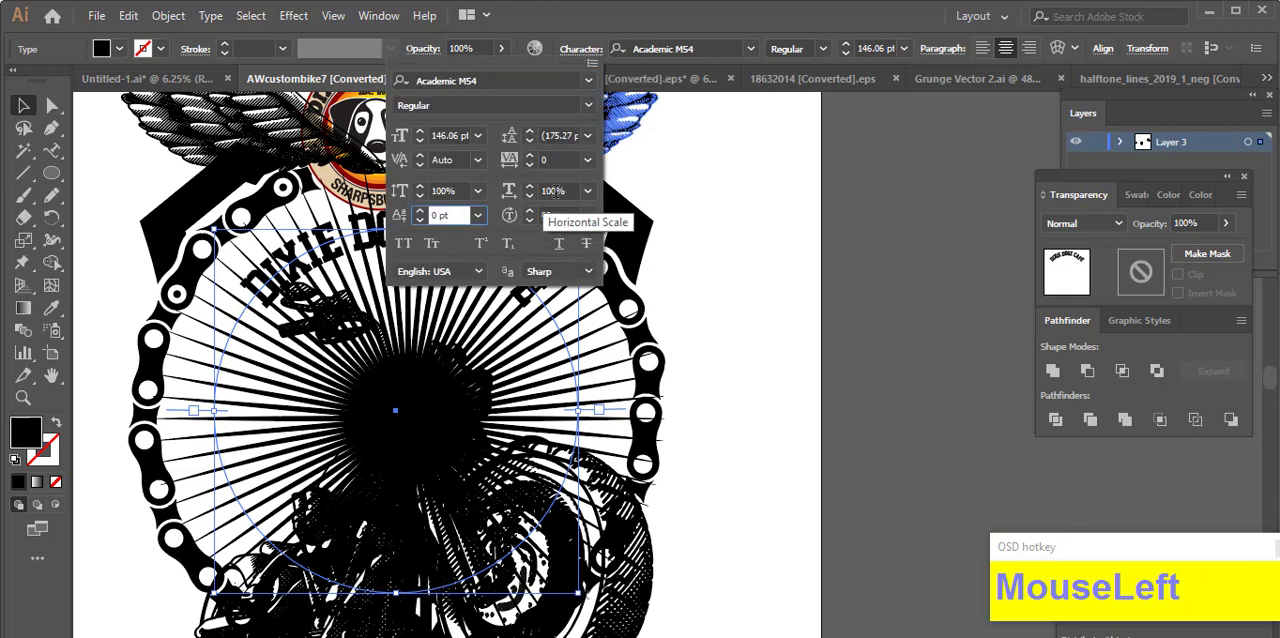
{"action": "scroll", "coordinate": [563, 191], "scroll_direction": "up", "scroll_amount": 9}
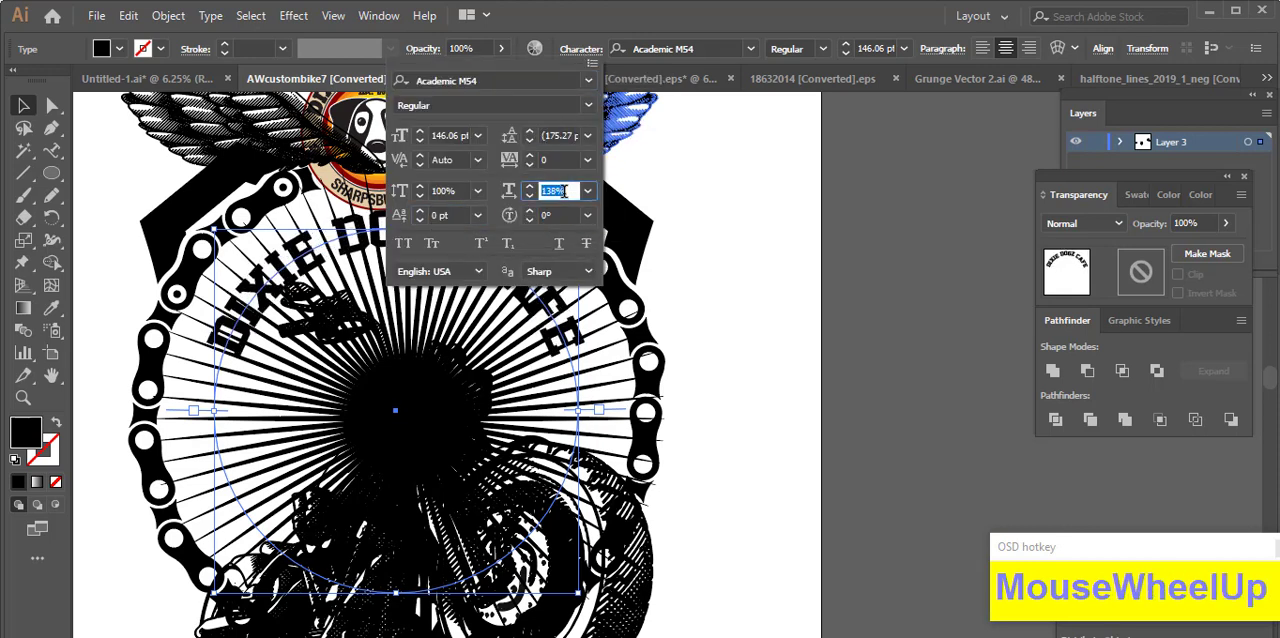
{"action": "scroll", "coordinate": [563, 191], "scroll_direction": "up", "scroll_amount": 2}
{"action": "scroll", "coordinate": [563, 191], "scroll_direction": "up", "scroll_amount": 2}
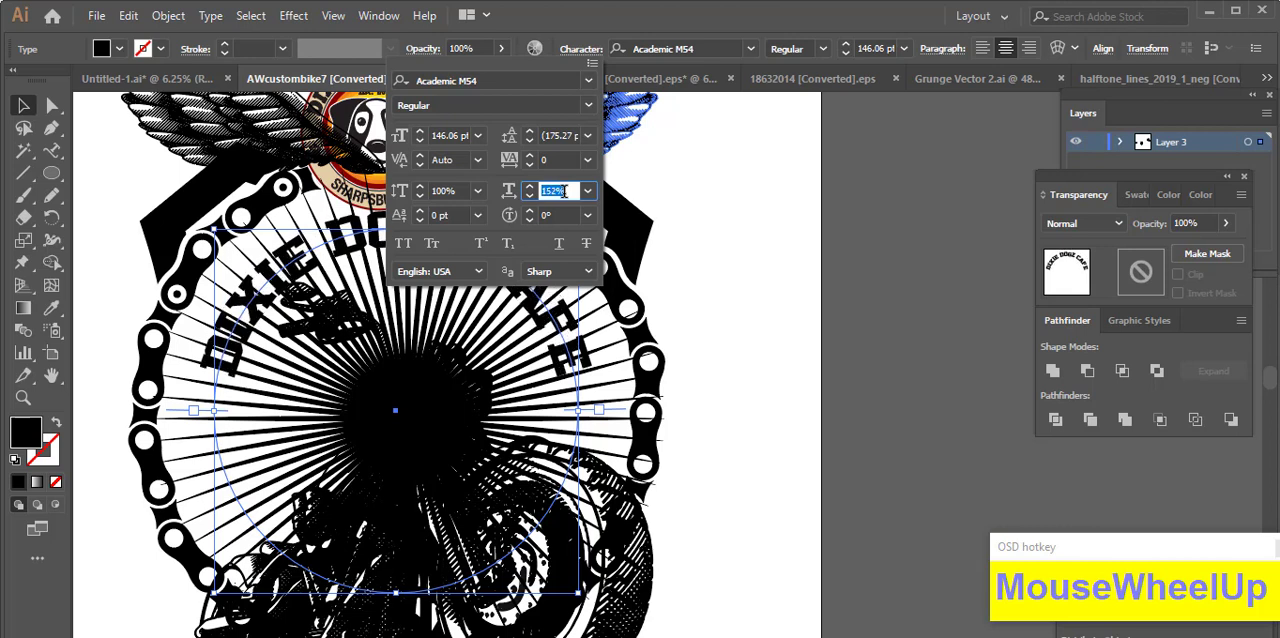
{"action": "scroll", "coordinate": [563, 191], "scroll_direction": "up", "scroll_amount": 11}
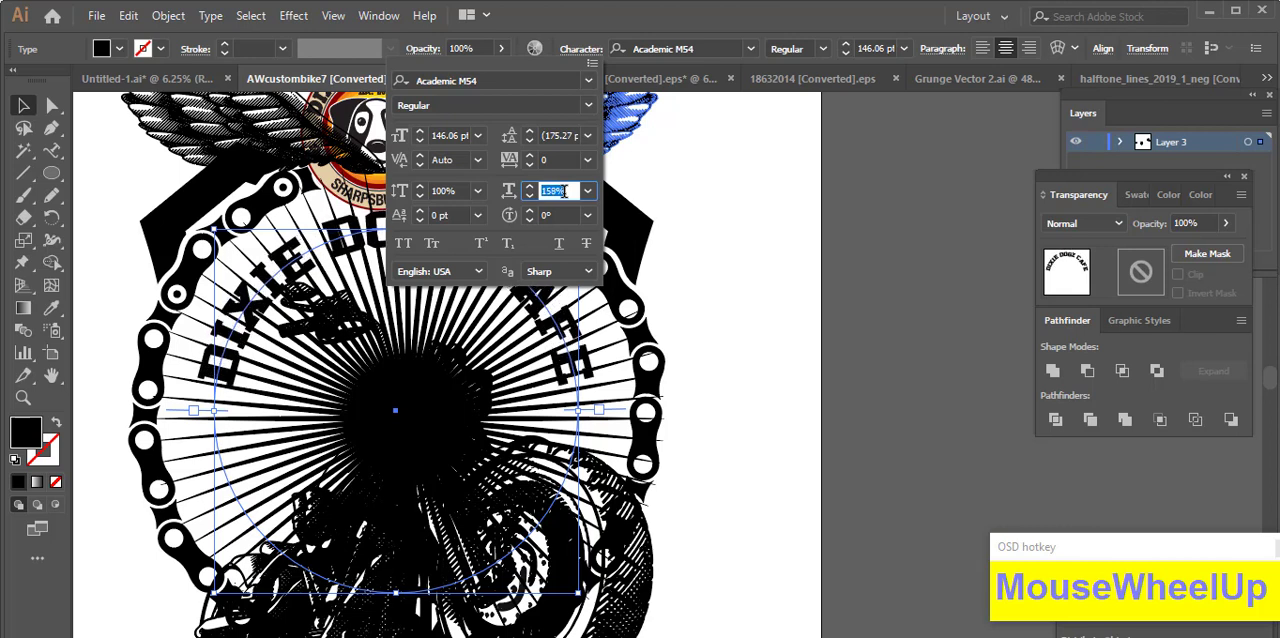
{"action": "left_click", "coordinate": [740, 218]}
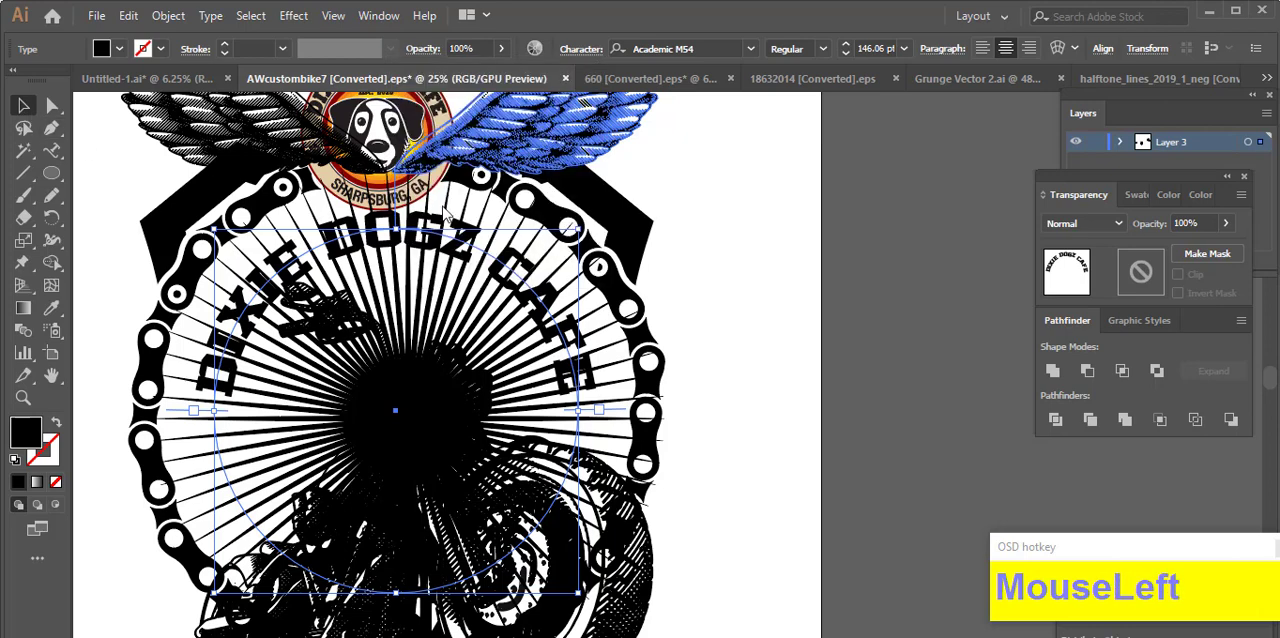
Step: Try the American Captain Regular font on the "bike nights" text and widen the text to the wingspan
{"action": "left_click", "coordinate": [834, 308]}
{"action": "scroll", "coordinate": [835, 310], "scroll_direction": "down", "scroll_amount": 1}
{"action": "mouse_move", "coordinate": [826, 321]}
{"action": "left_mouse_down"}
{"action": "mouse_move", "coordinate": [825, 300]}
{"action": "mouse_move", "coordinate": [824, 326]}
{"action": "left_mouse_up"}
{"action": "scroll", "coordinate": [790, 398], "scroll_direction": "down", "scroll_amount": 1}
{"action": "left_click_drag", "start_coordinate": [818, 408], "coordinate": [741, 431]}
{"action": "left_click", "coordinate": [530, 218]}
{"action": "scroll", "coordinate": [506, 248], "scroll_direction": "up", "scroll_amount": 4}
{"action": "scroll", "coordinate": [506, 248], "scroll_direction": "down", "scroll_amount": 4}
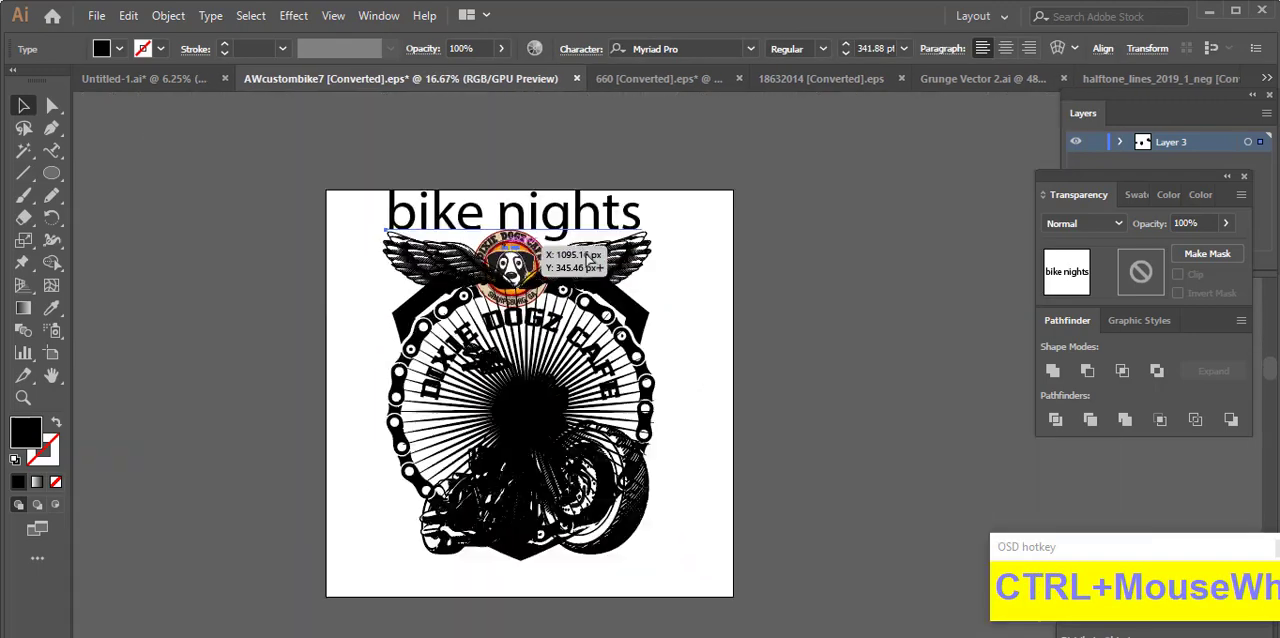
{"action": "left_click_drag", "start_coordinate": [768, 298], "coordinate": [664, 298]}
{"action": "left_click", "coordinate": [750, 49]}
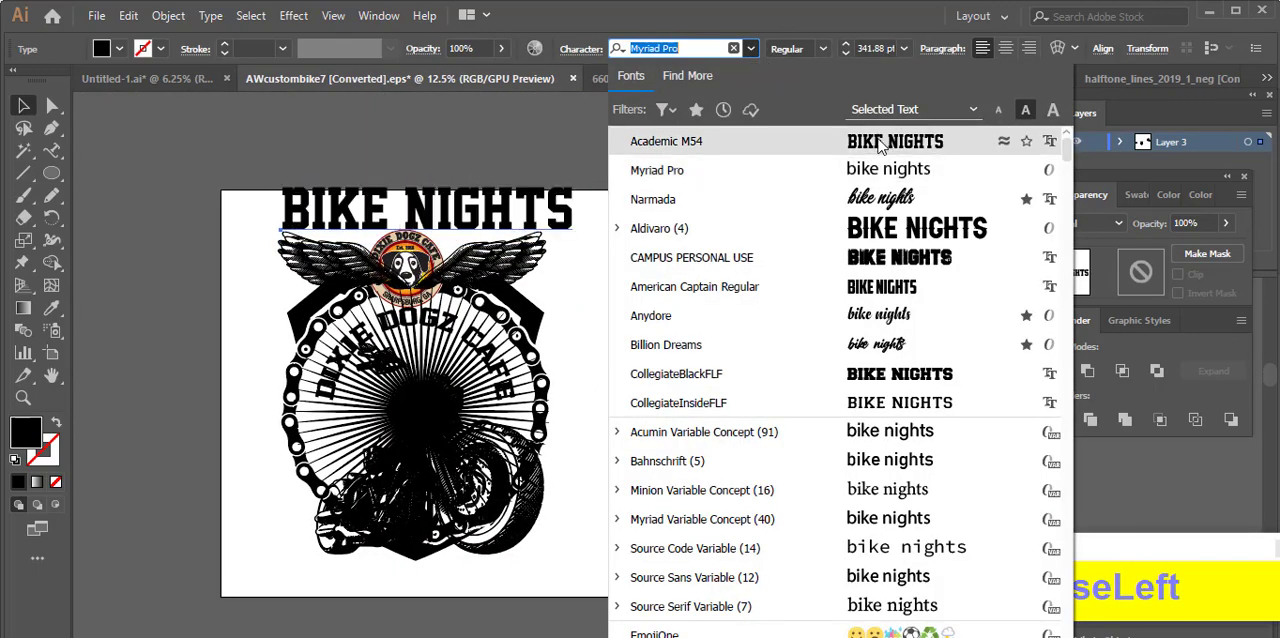
{"action": "left_click", "coordinate": [912, 287]}
{"action": "left_click_drag", "start_coordinate": [490, 212], "coordinate": [541, 212]}
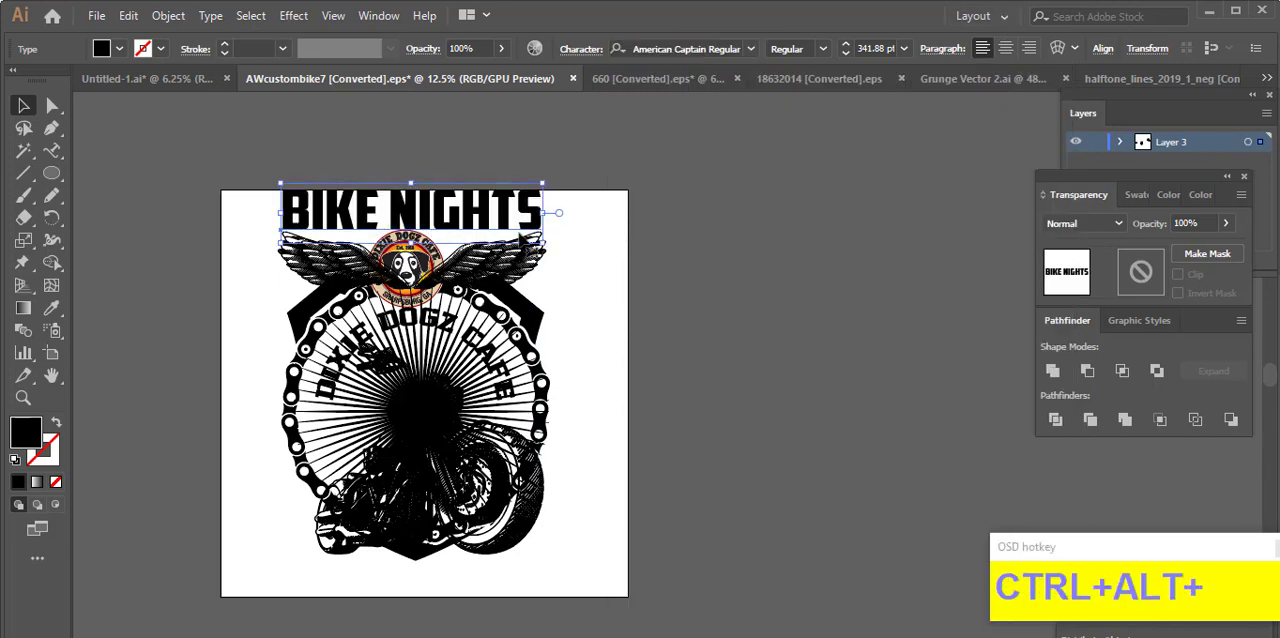
Step: Set the "bike nights" text in CollegiateBlackFLF and narrow it to match the wingspan
{"action": "left_click", "coordinate": [760, 48]}
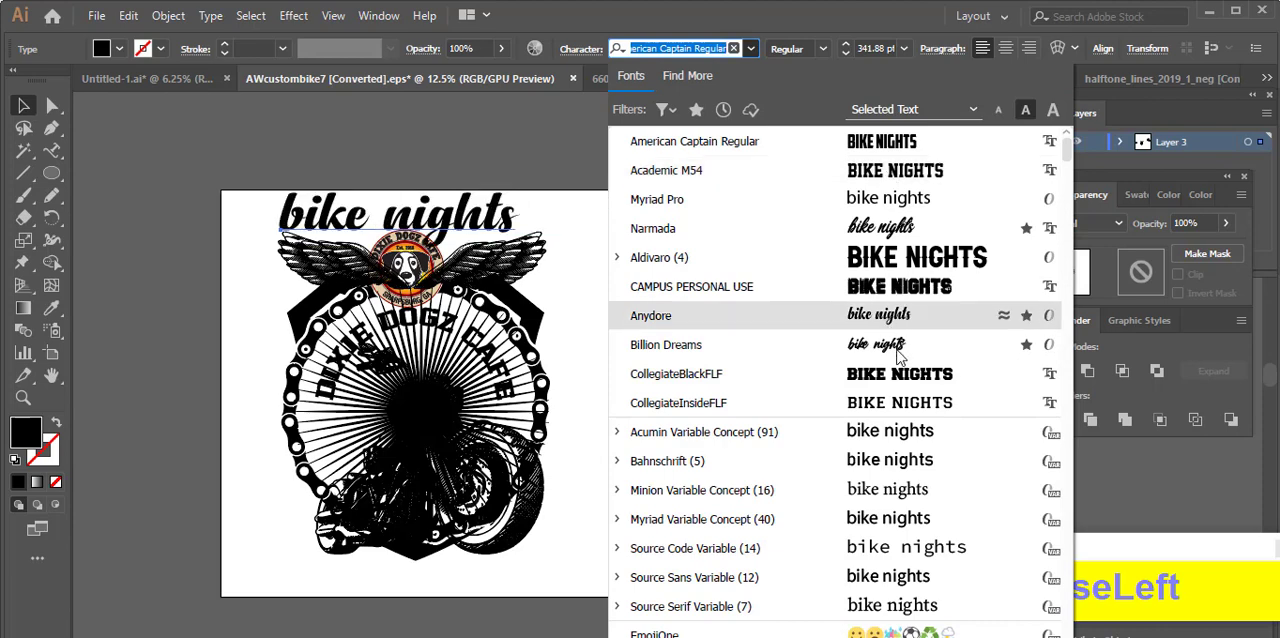
{"action": "scroll", "coordinate": [908, 228], "scroll_direction": "down", "scroll_amount": 3}
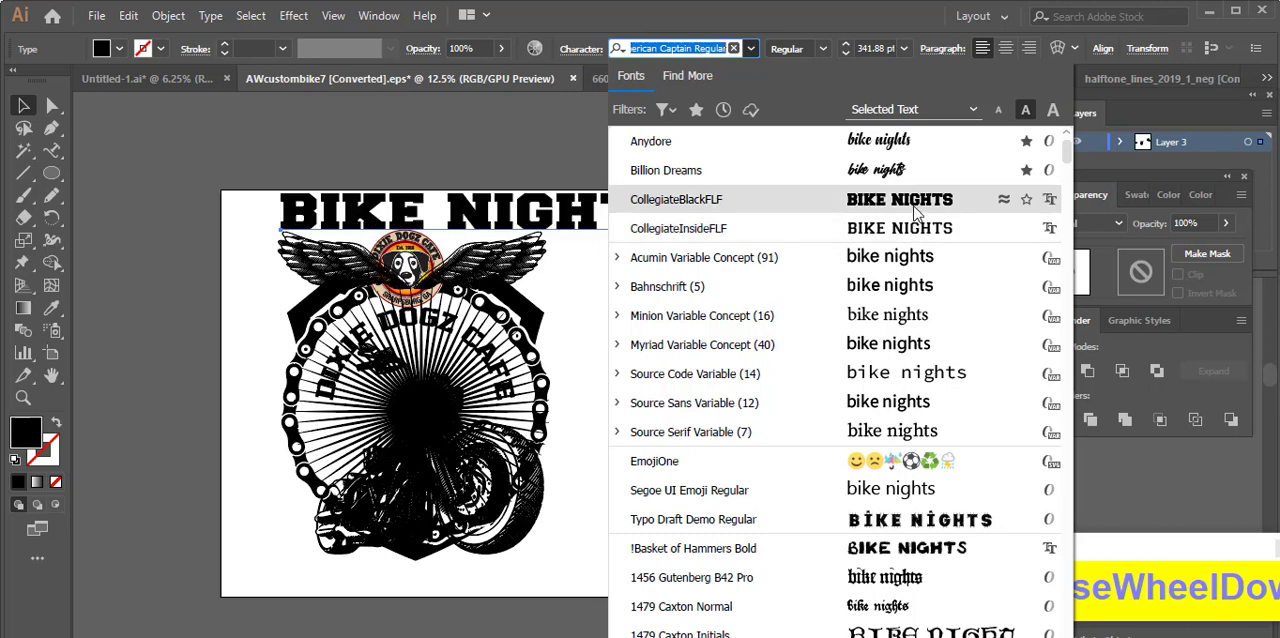
{"action": "left_click", "coordinate": [914, 199]}
{"action": "left_click_drag", "start_coordinate": [690, 210], "coordinate": [546, 228]}
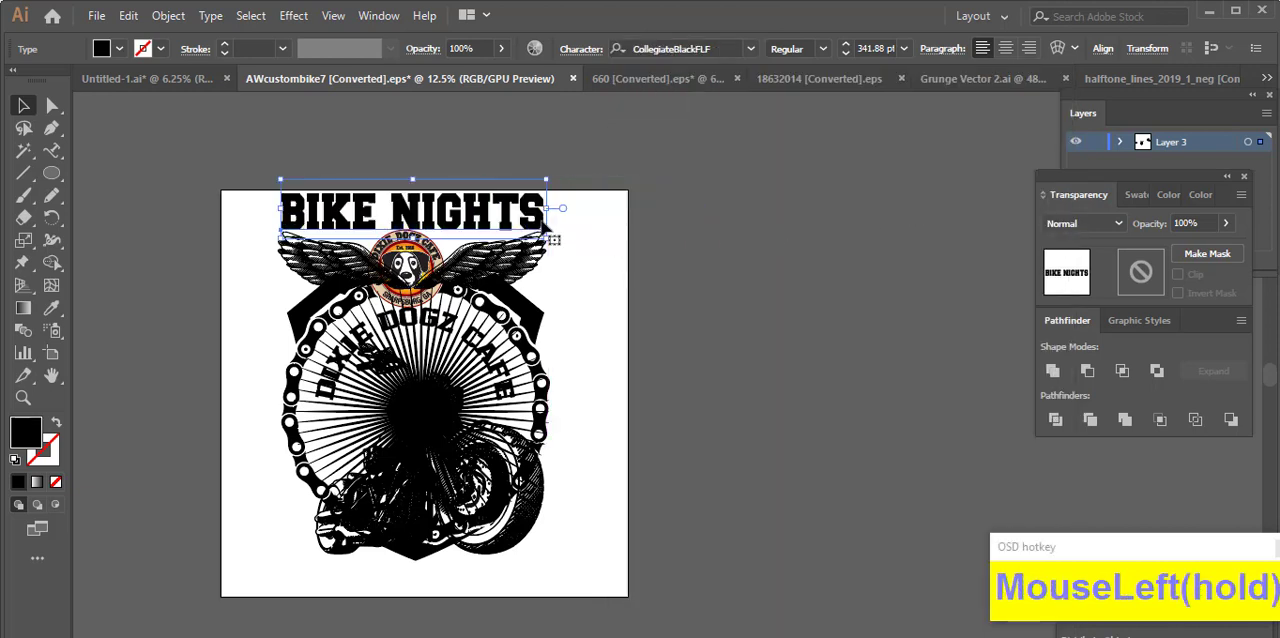
{"action": "left_click", "coordinate": [549, 280]}
Step: Select the whole artwork, including the title, and move it slightly down on the artboard
{"action": "scroll", "coordinate": [660, 443], "scroll_direction": "down", "scroll_amount": 2}
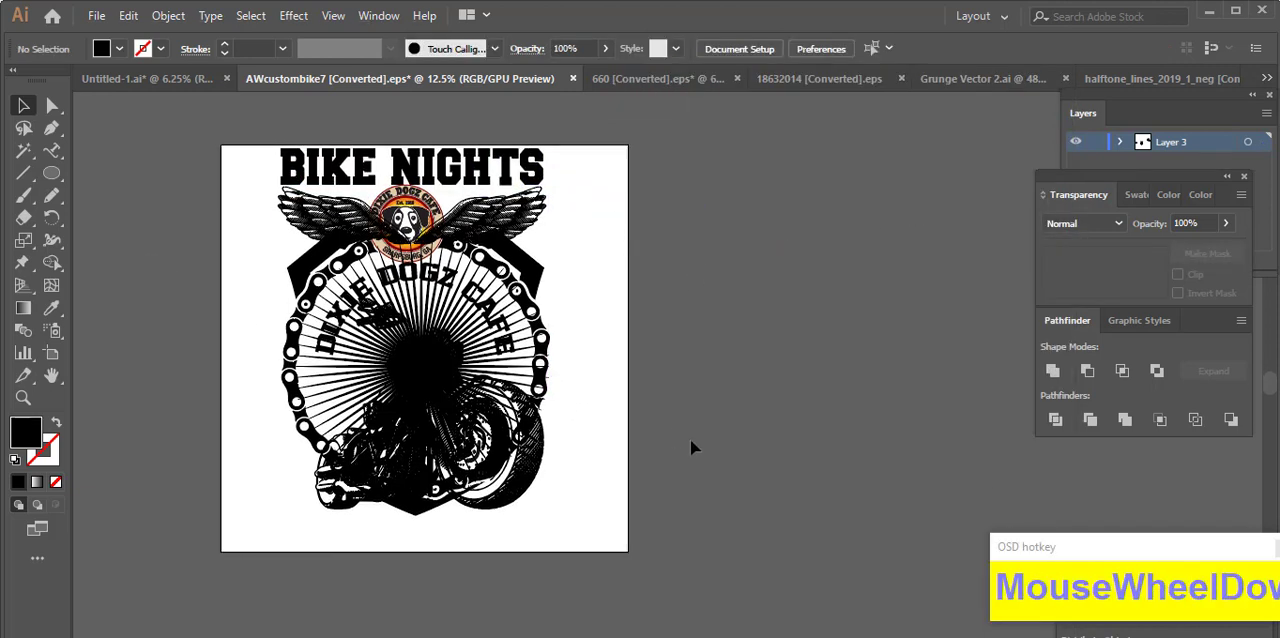
{"action": "scroll", "coordinate": [685, 430], "scroll_direction": "up", "scroll_amount": 1}
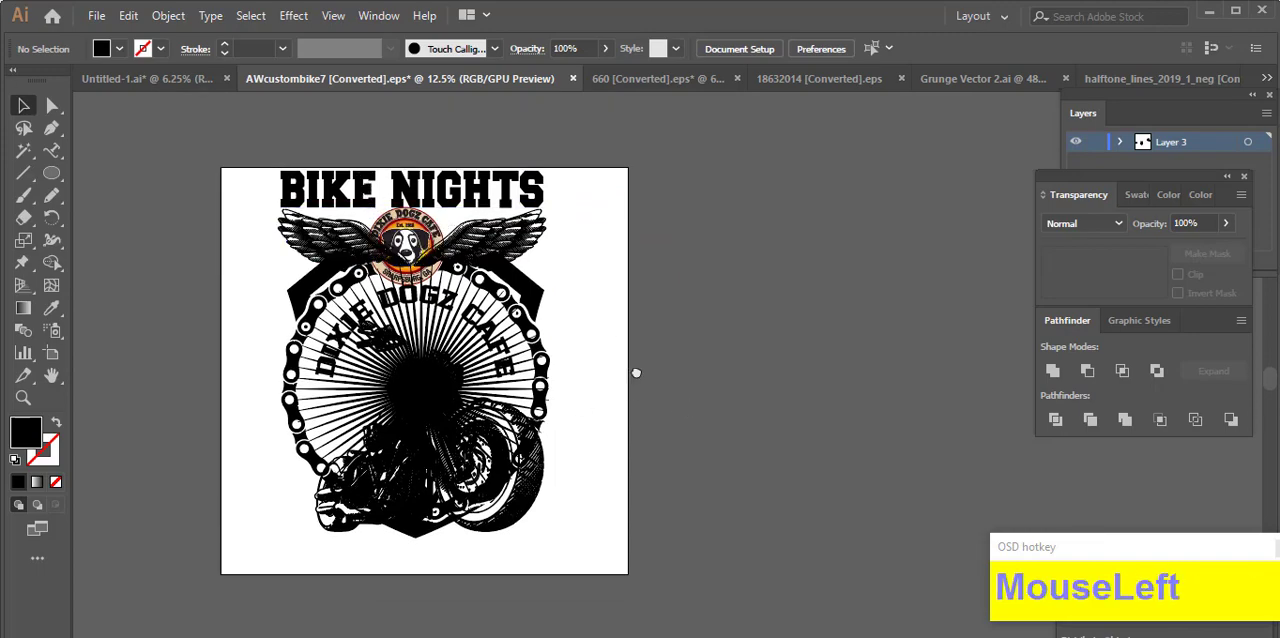
{"action": "left_click_drag", "start_coordinate": [634, 371], "coordinate": [640, 348]}
{"action": "left_click_drag", "start_coordinate": [255, 150], "coordinate": [548, 506]}
{"action": "mouse_move", "coordinate": [461, 332]}
{"action": "left_mouse_down"}
{"action": "mouse_move", "coordinate": [458, 348]}
{"action": "mouse_move", "coordinate": [470, 348]}
{"action": "left_mouse_up"}
{"action": "left_click", "coordinate": [604, 425]}
Step: Extend the artboard at its lower and upper edges to a height of about 3013 px
{"action": "left_click", "coordinate": [52, 354]}
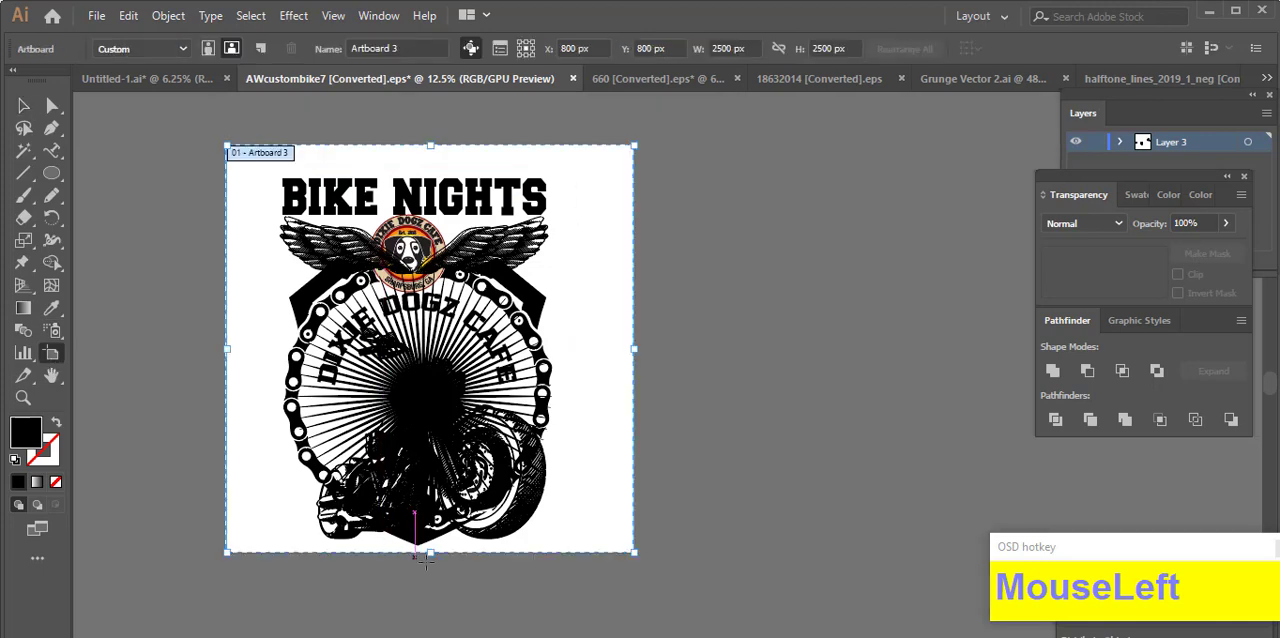
{"action": "left_click_drag", "start_coordinate": [430, 556], "coordinate": [420, 602]}
{"action": "left_click_drag", "start_coordinate": [434, 147], "coordinate": [433, 112]}
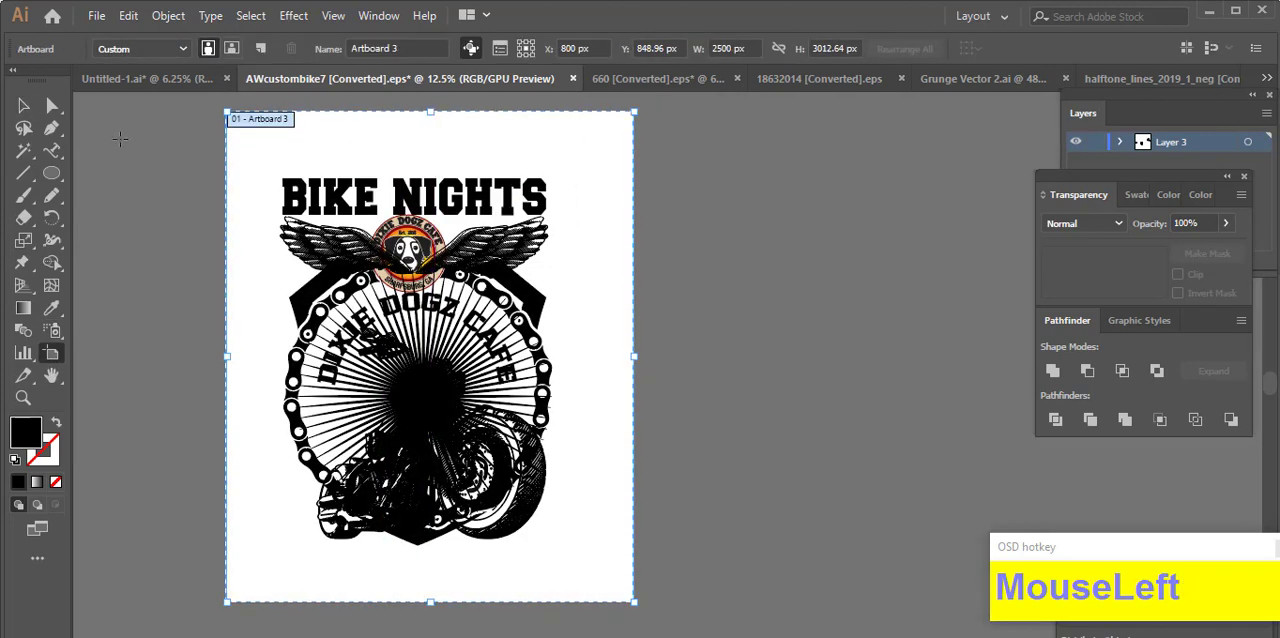
{"action": "left_click", "coordinate": [24, 106]}
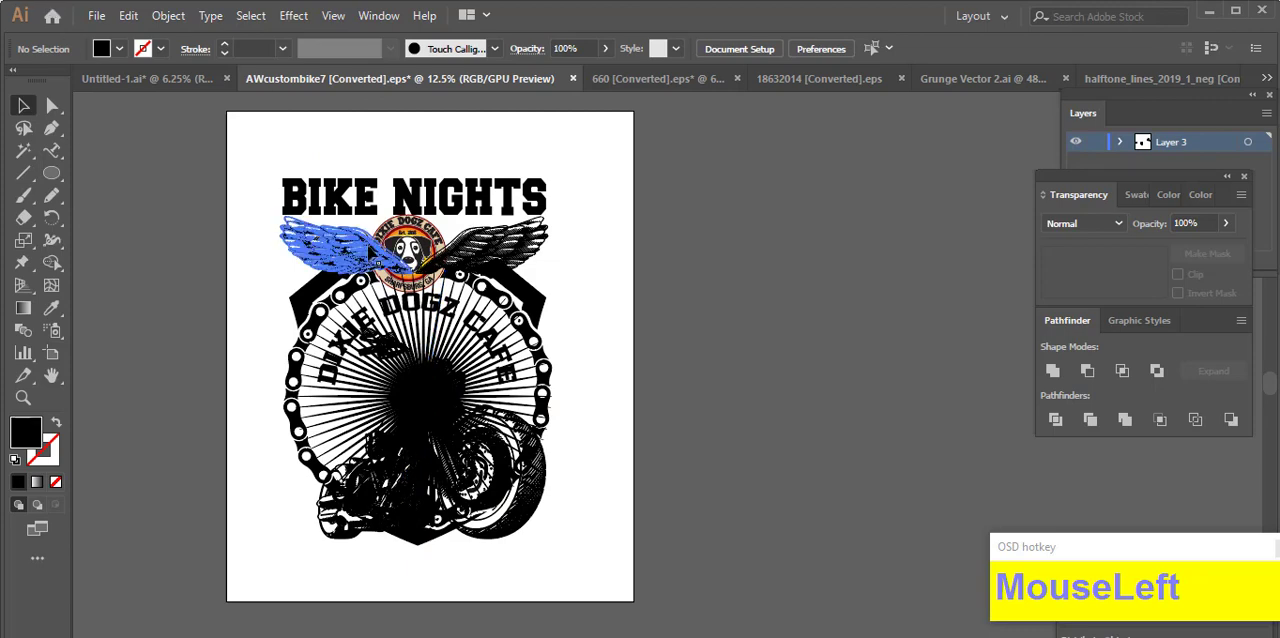
Step: Convert the "BIKE NIGHTS" text to outlines
{"action": "scroll", "coordinate": [428, 177], "scroll_direction": "up", "scroll_amount": 1}
{"action": "left_click", "coordinate": [455, 193]}
{"action": "right_click", "coordinate": [455, 193]}
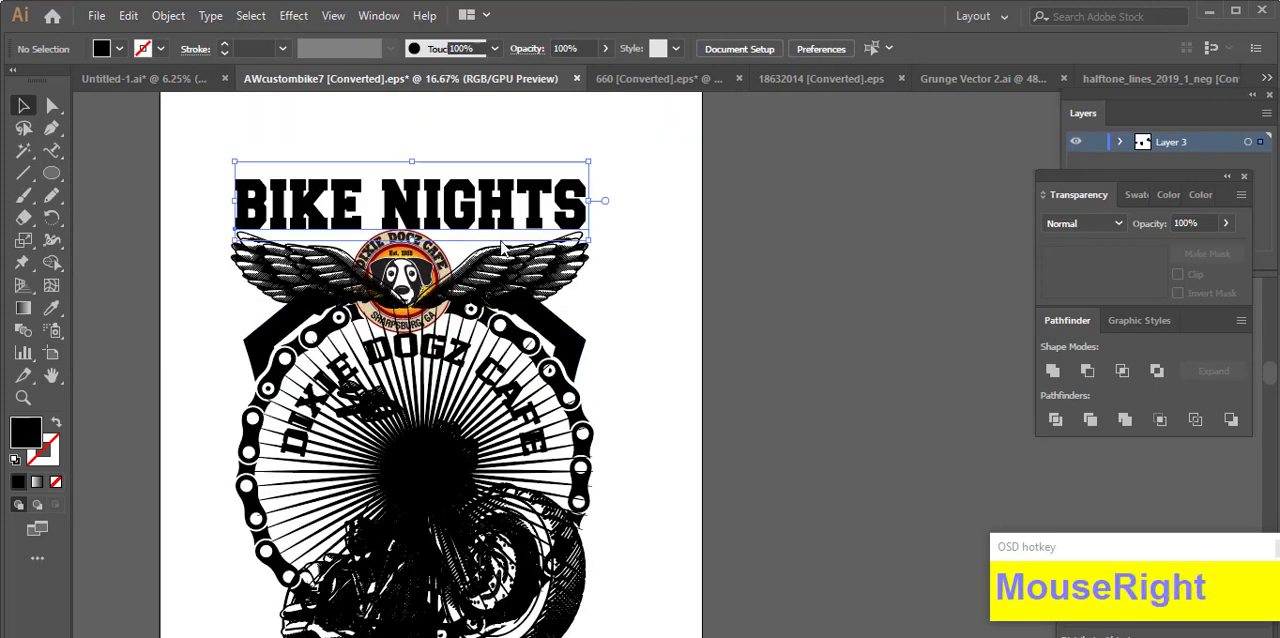
{"action": "left_click", "coordinate": [520, 322]}
{"action": "left_click", "coordinate": [92, 181]}
Step: Draw a small black star above the start of "BIKE NIGHTS" and duplicate it level above the title's end
{"action": "right_click", "coordinate": [50, 175]}
{"action": "left_click", "coordinate": [128, 262]}
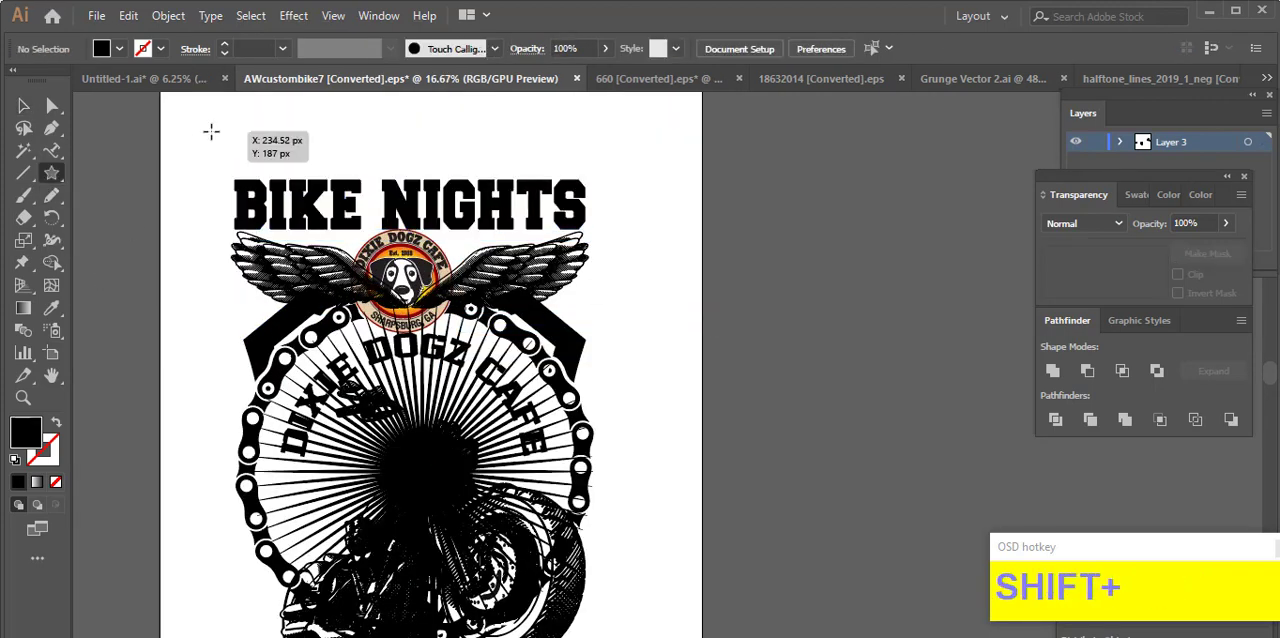
{"action": "left_click_drag", "start_coordinate": [211, 132], "coordinate": [598, 132]}
{"action": "left_click", "coordinate": [24, 106]}
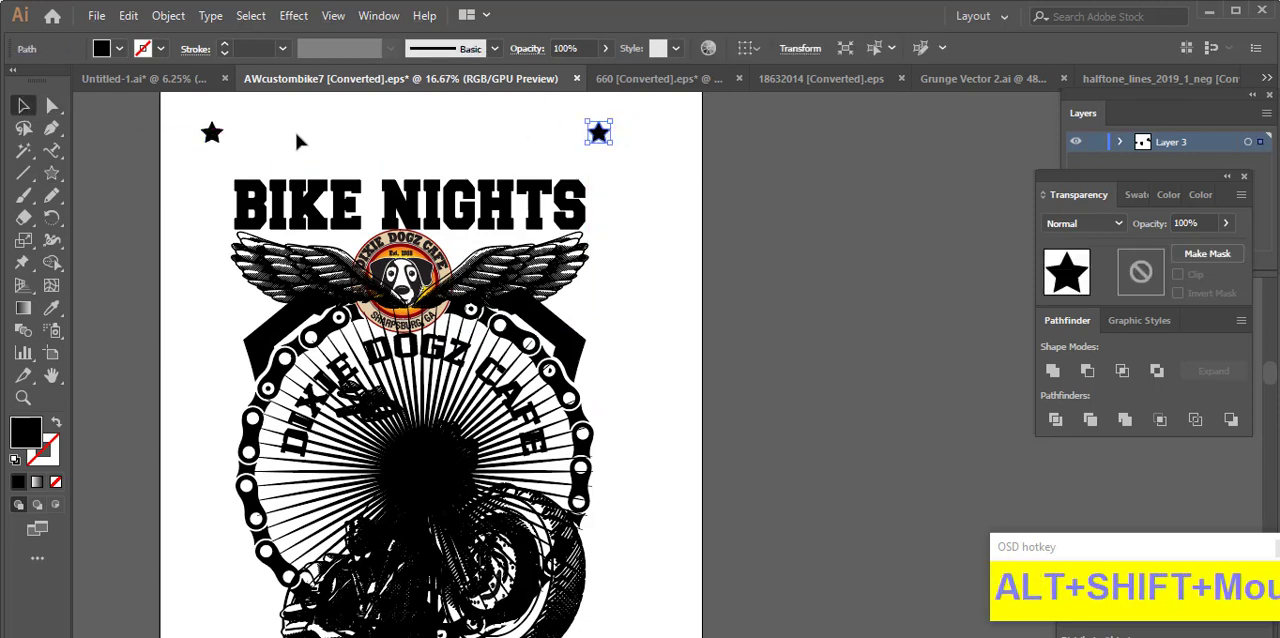
Step: Blend the two stars into a horizontal row above the title
{"action": "left_click_drag", "start_coordinate": [180, 120], "coordinate": [310, 138]}
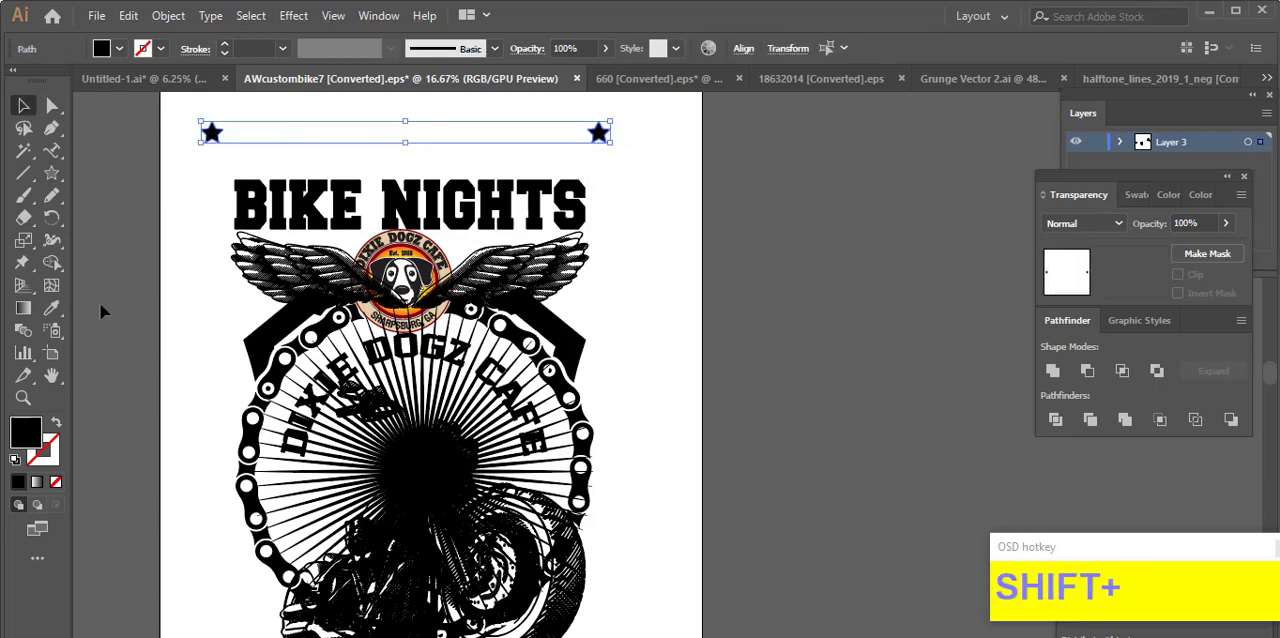
{"action": "left_click", "coordinate": [28, 337]}
{"action": "left_click", "coordinate": [598, 132]}
{"action": "key", "text": "v"}
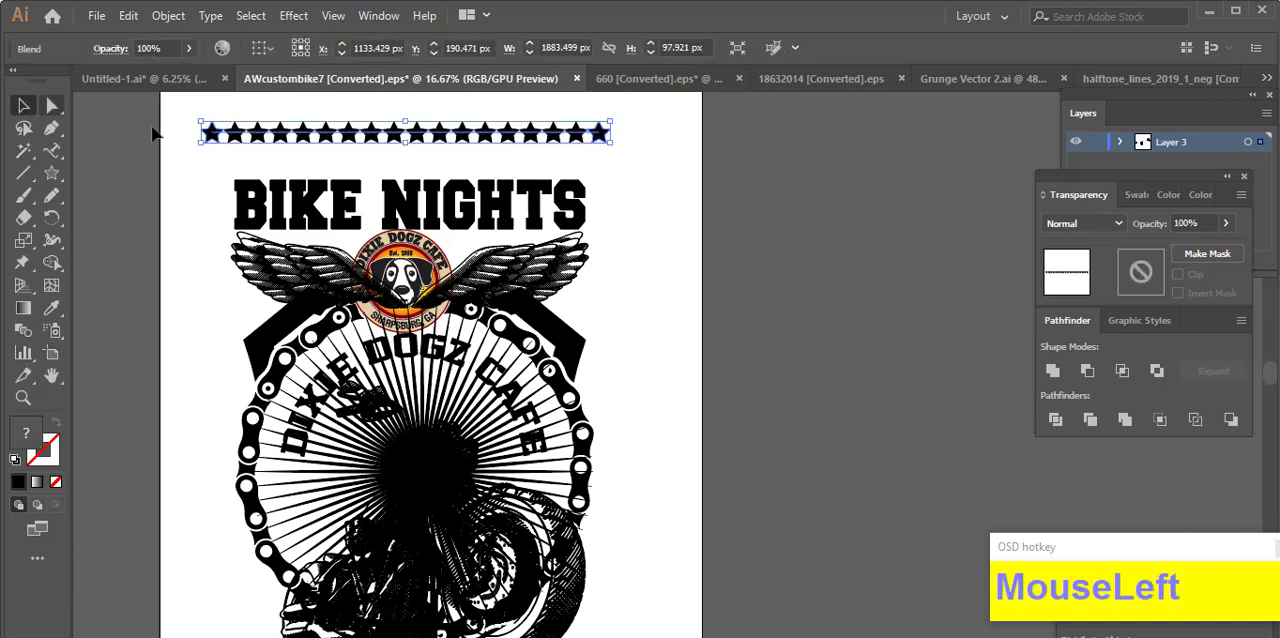
Step: Set the star blend's spacing to Specified Steps with 10 steps
{"action": "double_click", "coordinate": [24, 330]}
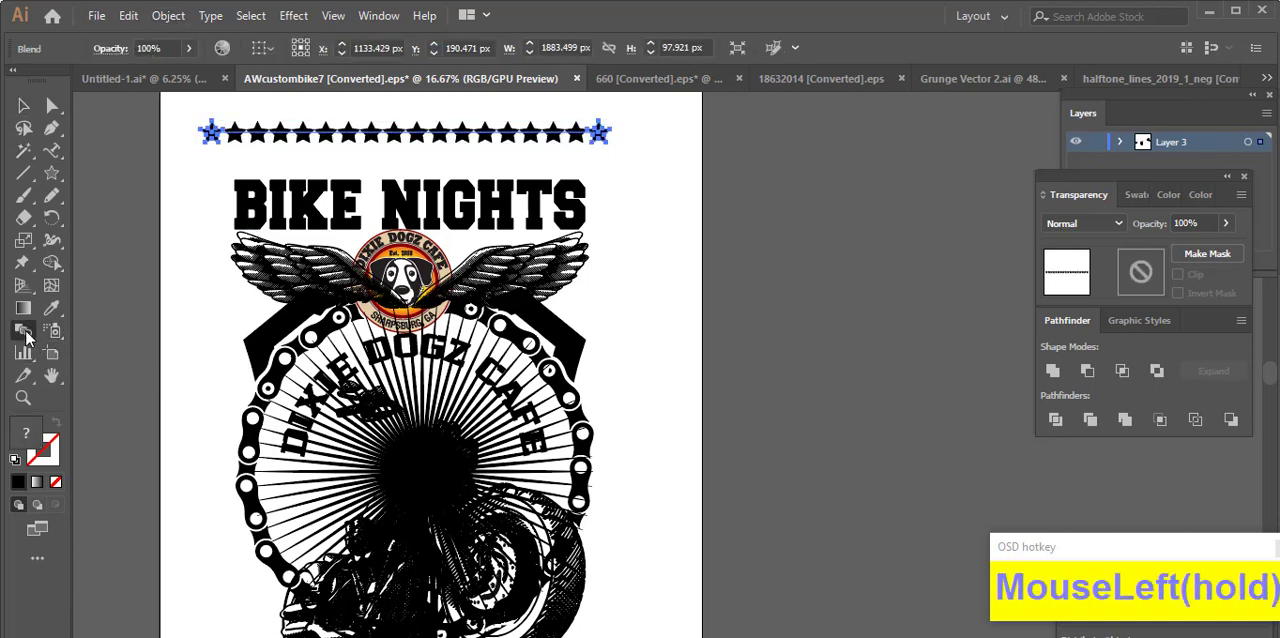
{"action": "left_click", "coordinate": [1005, 228]}
{"action": "left_click", "coordinate": [1000, 274]}
{"action": "scroll", "coordinate": [1077, 225], "scroll_direction": "down", "scroll_amount": 5}
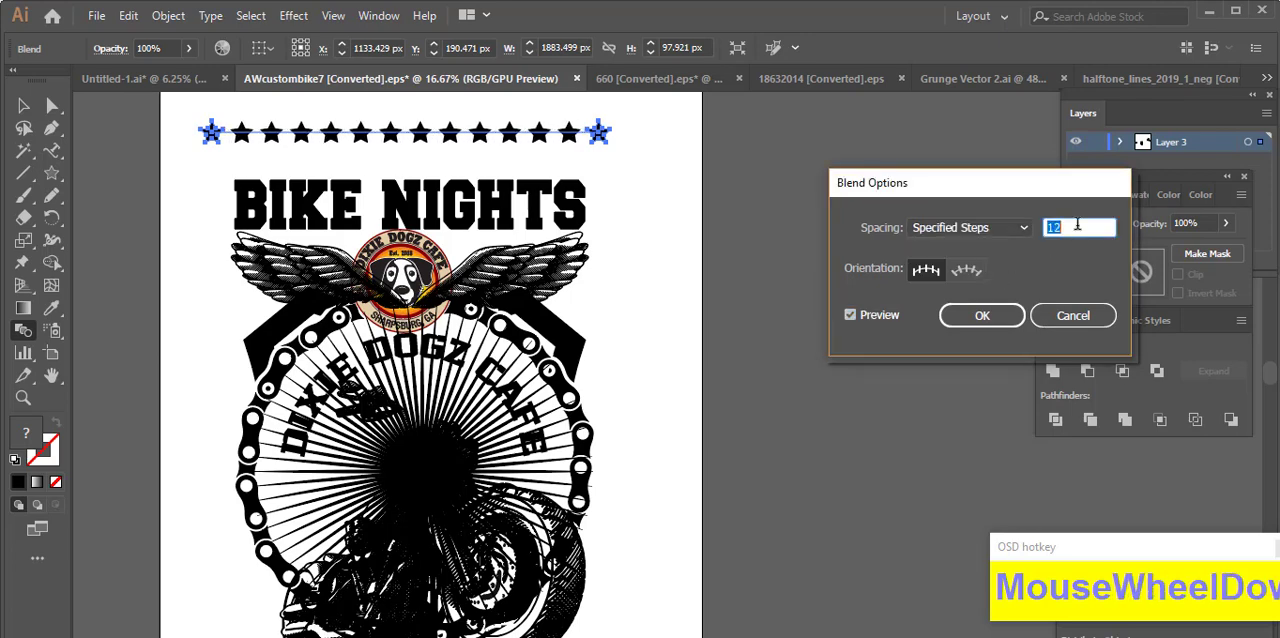
{"action": "scroll", "coordinate": [1077, 225], "scroll_direction": "up", "scroll_amount": 1}
{"action": "scroll", "coordinate": [1077, 225], "scroll_direction": "down", "scroll_amount": 2}
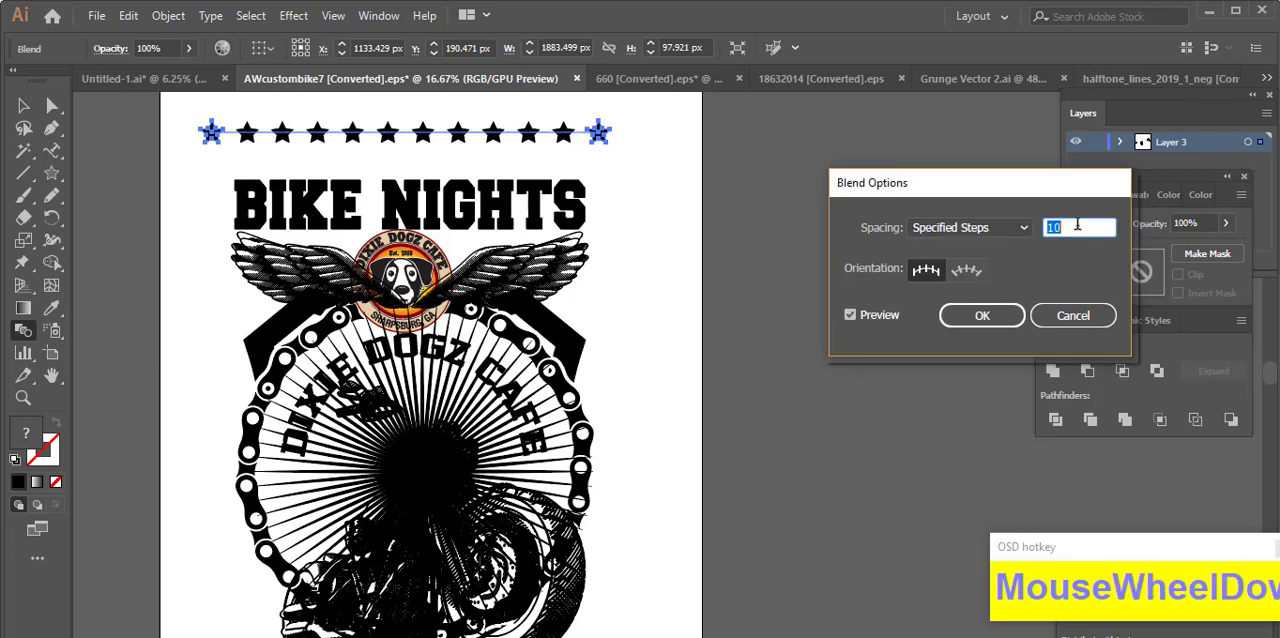
{"action": "scroll", "coordinate": [1077, 225], "scroll_direction": "up", "scroll_amount": 1}
{"action": "left_click", "coordinate": [982, 315]}
Step: Expand the star blend into individual star shapes
{"action": "left_click", "coordinate": [165, 17]}
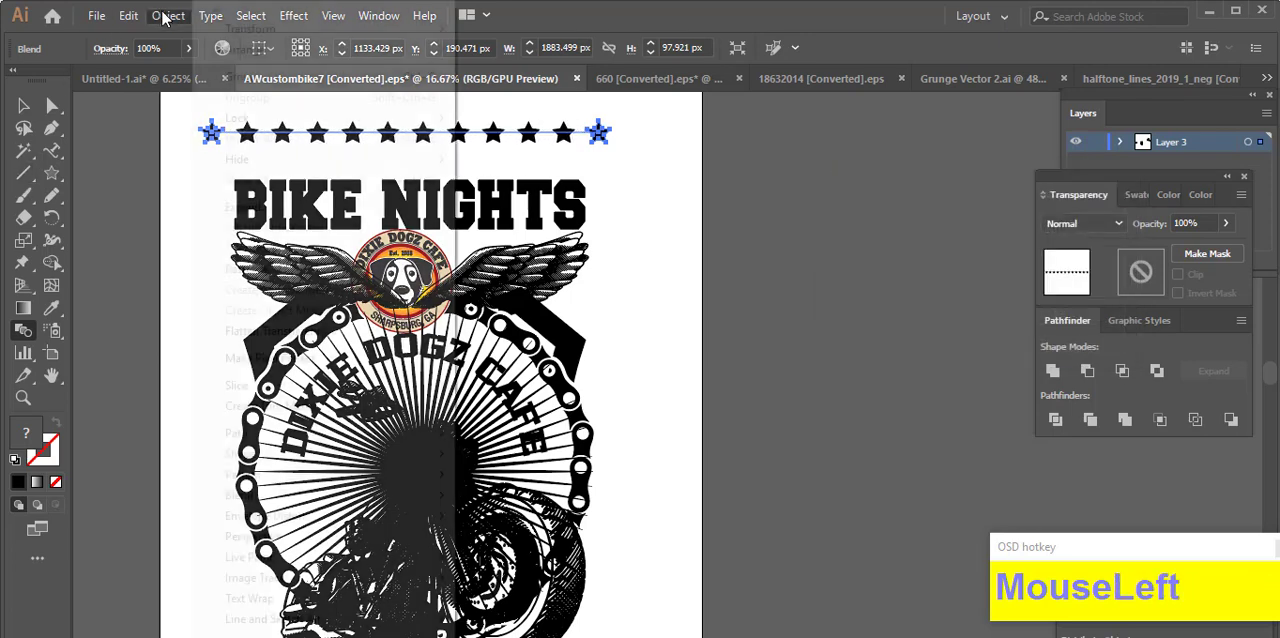
{"action": "left_click", "coordinate": [232, 207]}
{"action": "left_click", "coordinate": [606, 470]}
{"action": "left_click", "coordinate": [23, 106]}
Step: Move the star row down close above "BIKE NIGHTS" and shrink it proportionally to nearly the title's width
{"action": "left_click", "coordinate": [440, 136]}
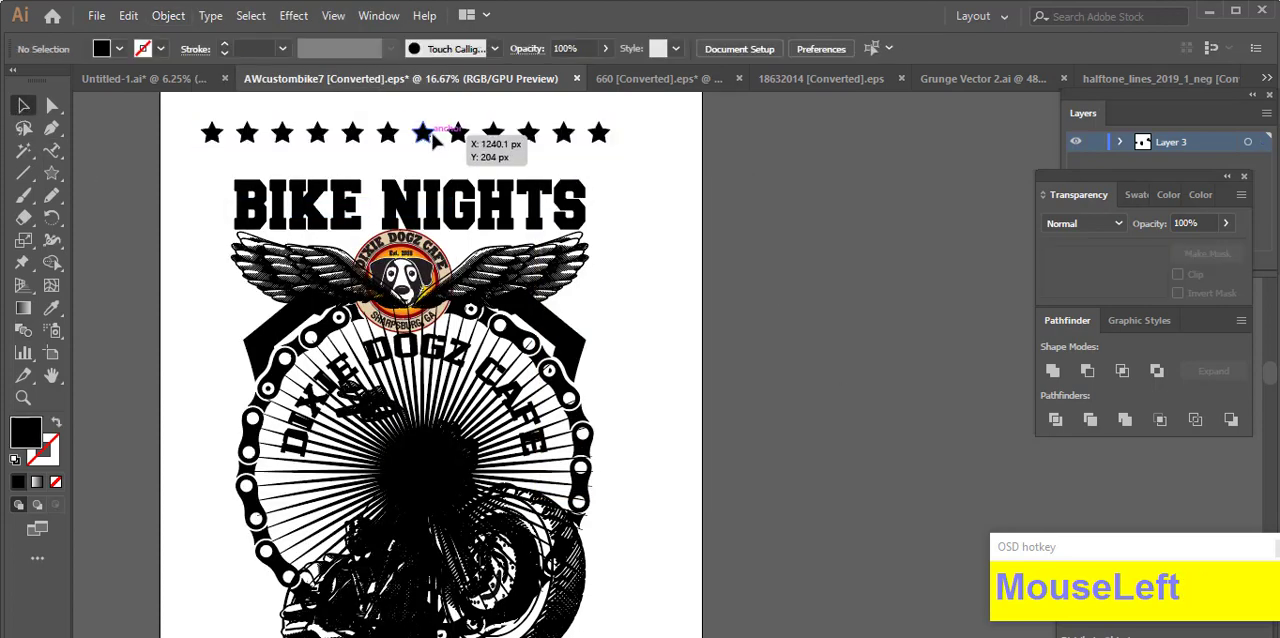
{"action": "left_click_drag", "start_coordinate": [447, 132], "coordinate": [454, 158]}
{"action": "left_click_drag", "start_coordinate": [617, 167], "coordinate": [601, 164]}
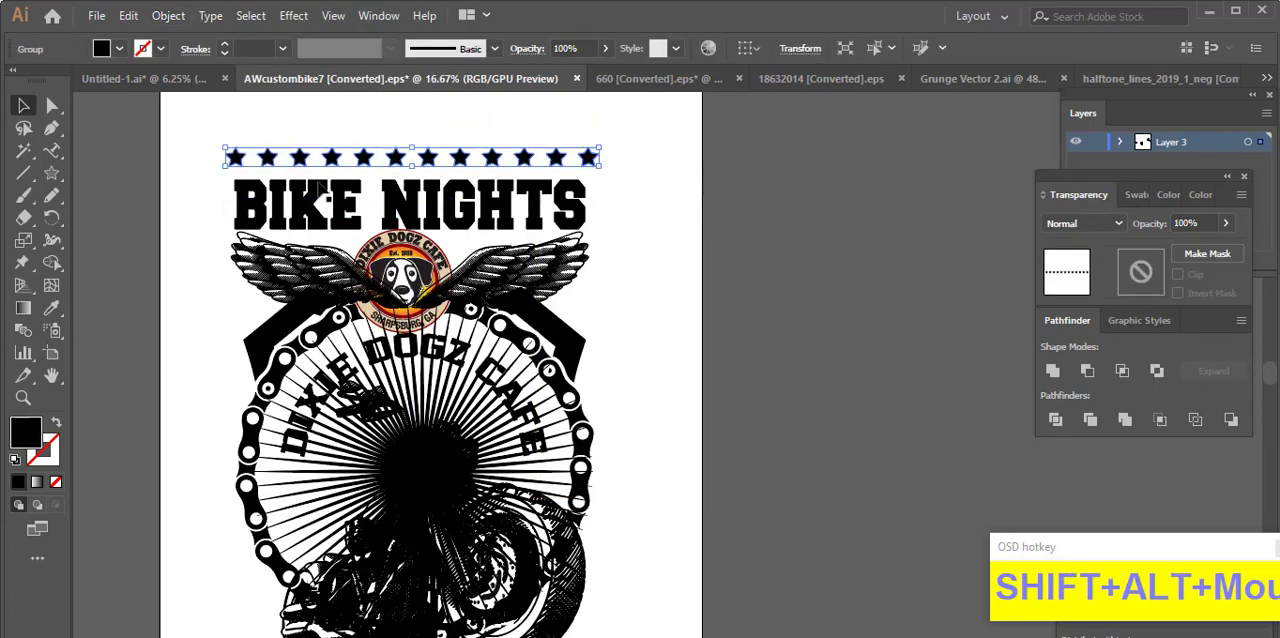
Step: Try shrinking the star row much narrower about its centre, and undo that scaling
{"action": "left_click_drag", "start_coordinate": [225, 165], "coordinate": [287, 163]}
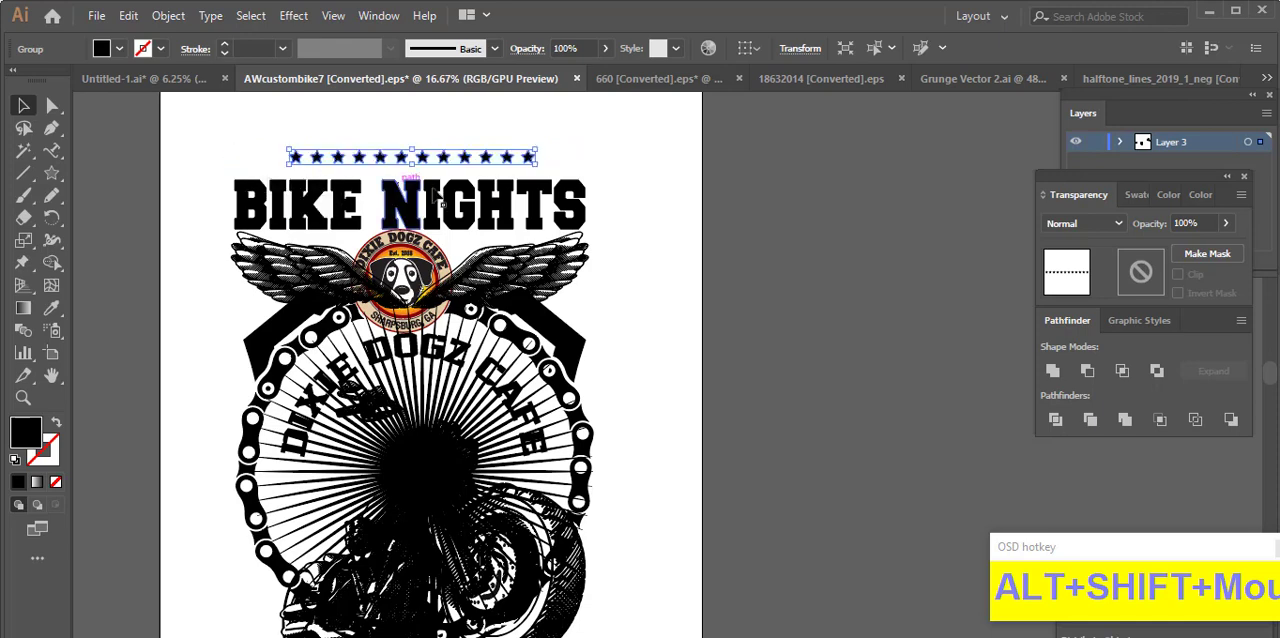
{"action": "left_click", "coordinate": [654, 206]}
{"action": "key", "text": "ctrl+z"}
Step: Narrow the star row slightly about its centre to line up with the ends of "BIKE NIGHTS"
{"action": "scroll", "coordinate": [291, 187], "scroll_direction": "up", "scroll_amount": 2}
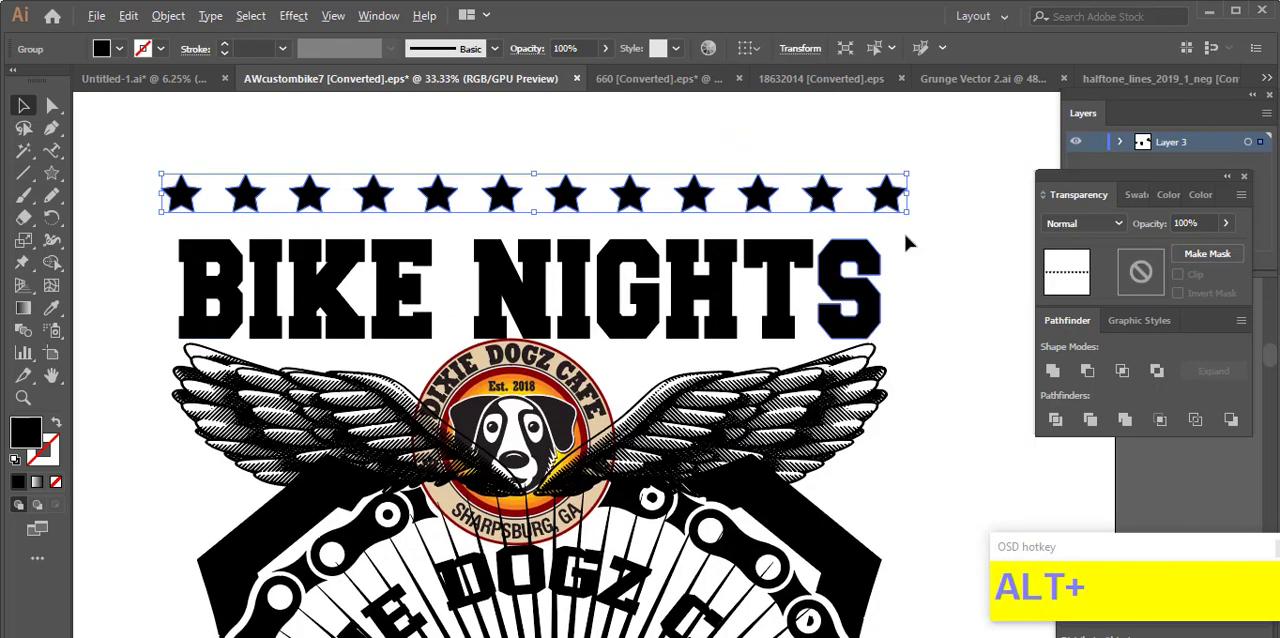
{"action": "left_click_drag", "start_coordinate": [908, 195], "coordinate": [891, 196]}
{"action": "left_click", "coordinate": [944, 244]}
{"action": "scroll", "coordinate": [933, 258], "scroll_direction": "down", "scroll_amount": 2}
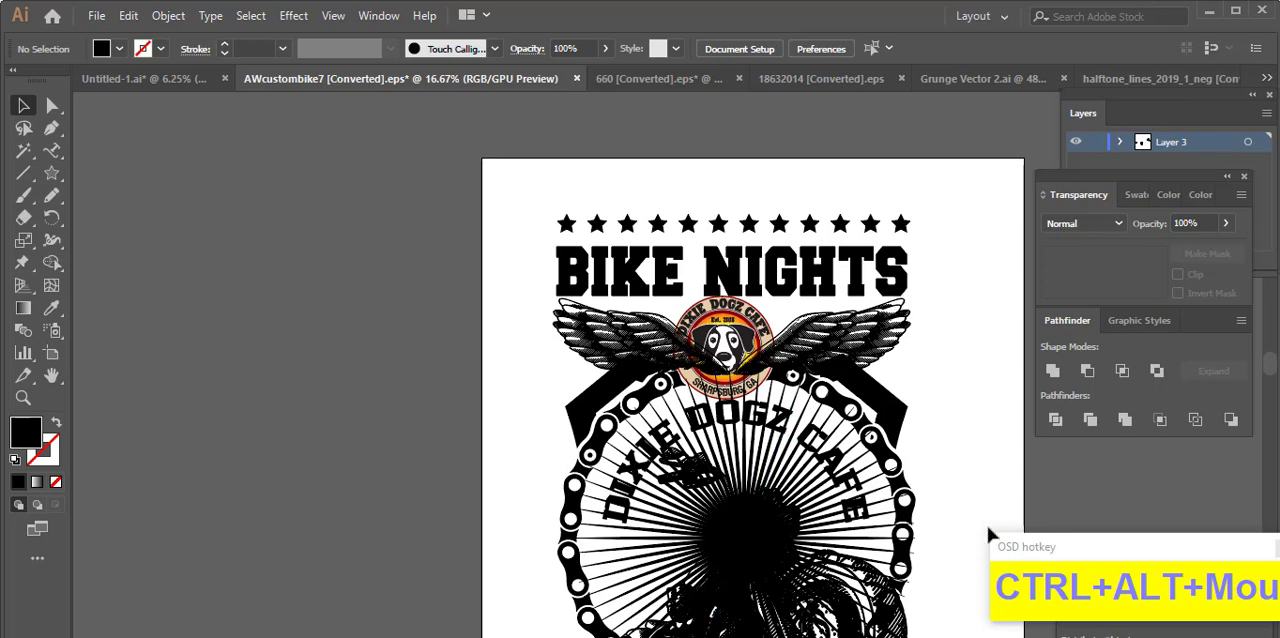
Step: Shrink the round dog logo proportionally about its centre so it sits slightly clear of "BIKE NIGHTS"
{"action": "left_click", "coordinate": [51, 130]}
{"action": "scroll", "coordinate": [829, 286], "scroll_direction": "up", "scroll_amount": 2}
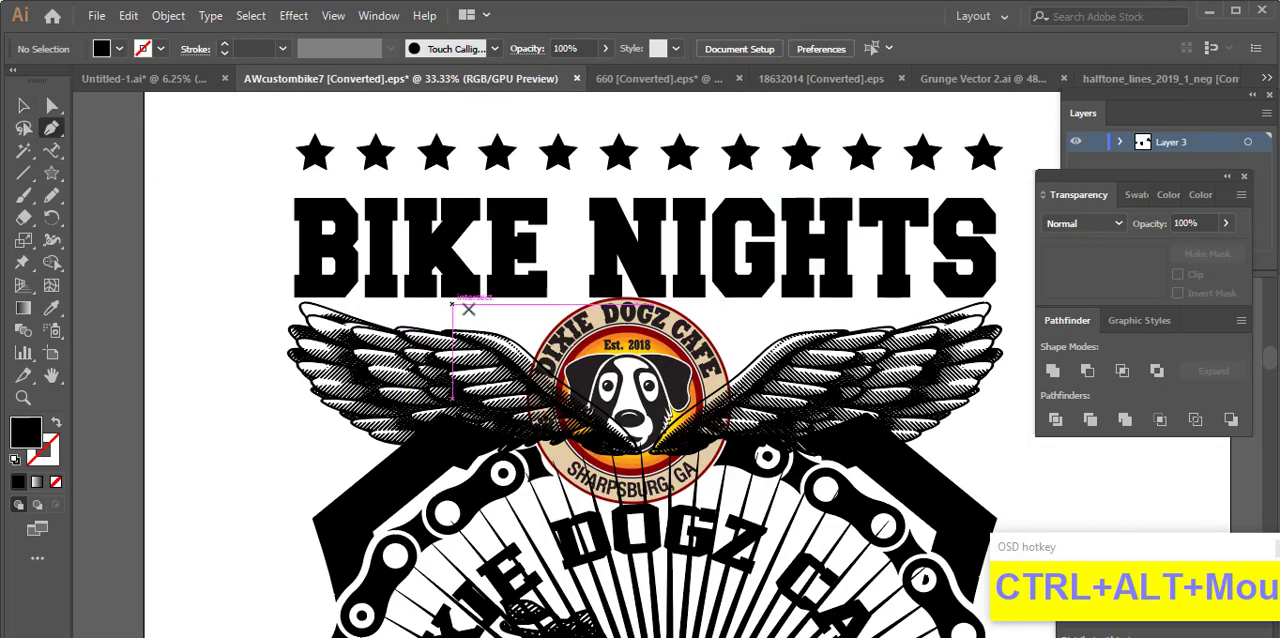
{"action": "left_click", "coordinate": [23, 106]}
{"action": "left_click_drag", "start_coordinate": [497, 402], "coordinate": [457, 286]}
{"action": "left_click", "coordinate": [600, 290]}
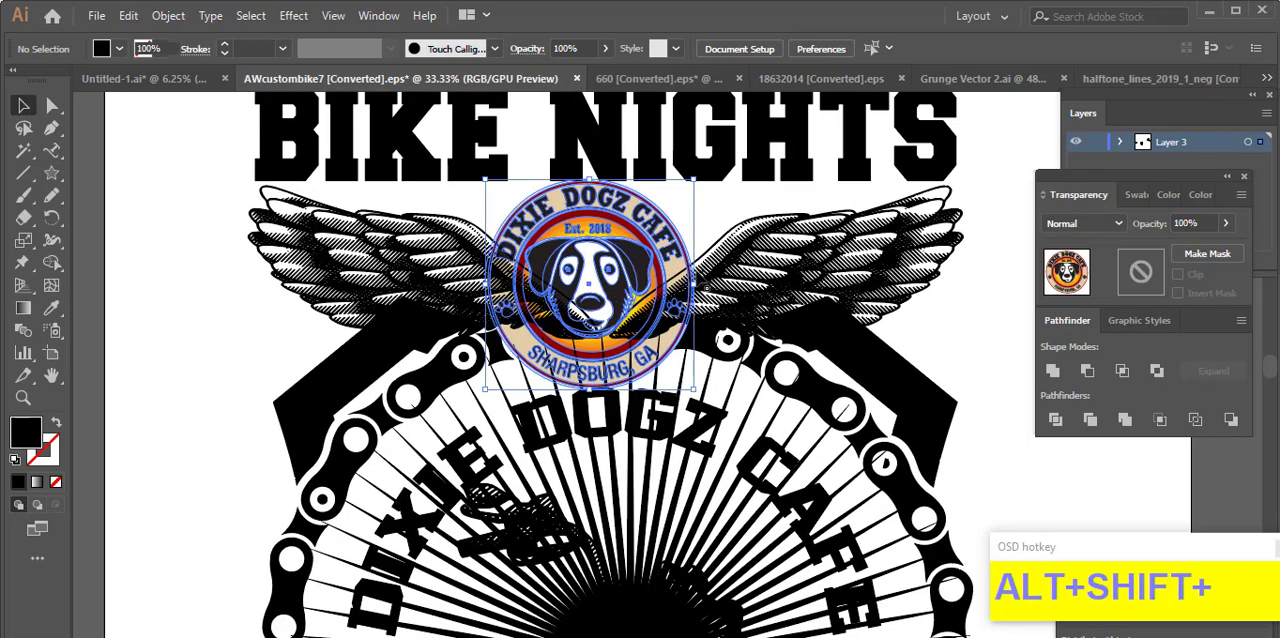
{"action": "left_click_drag", "start_coordinate": [694, 285], "coordinate": [629, 273], "text": "alt+shift"}
{"action": "left_click", "coordinate": [725, 230]}
Step: Draw a straight horizontal line between "BIKE NIGHTS" and the round logo, with a black stroke and no fill
{"action": "left_click", "coordinate": [51, 128]}
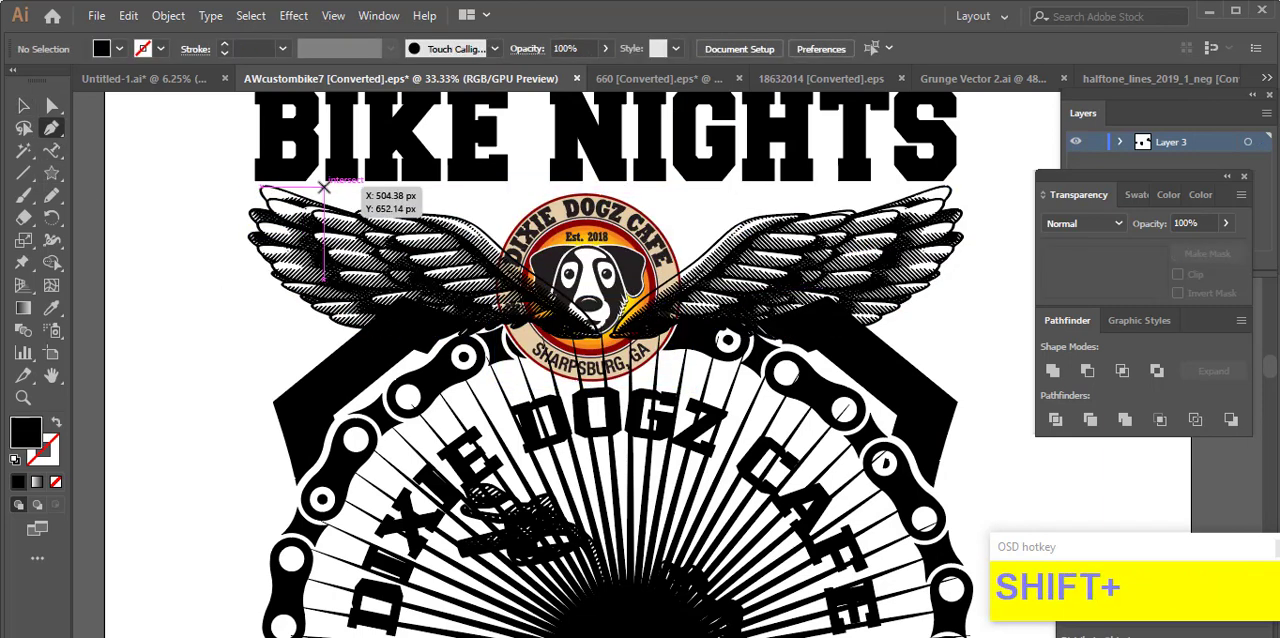
{"action": "left_click", "coordinate": [400, 187], "text": "shift"}
{"action": "left_click_drag", "start_coordinate": [808, 187], "coordinate": [95, 445]}
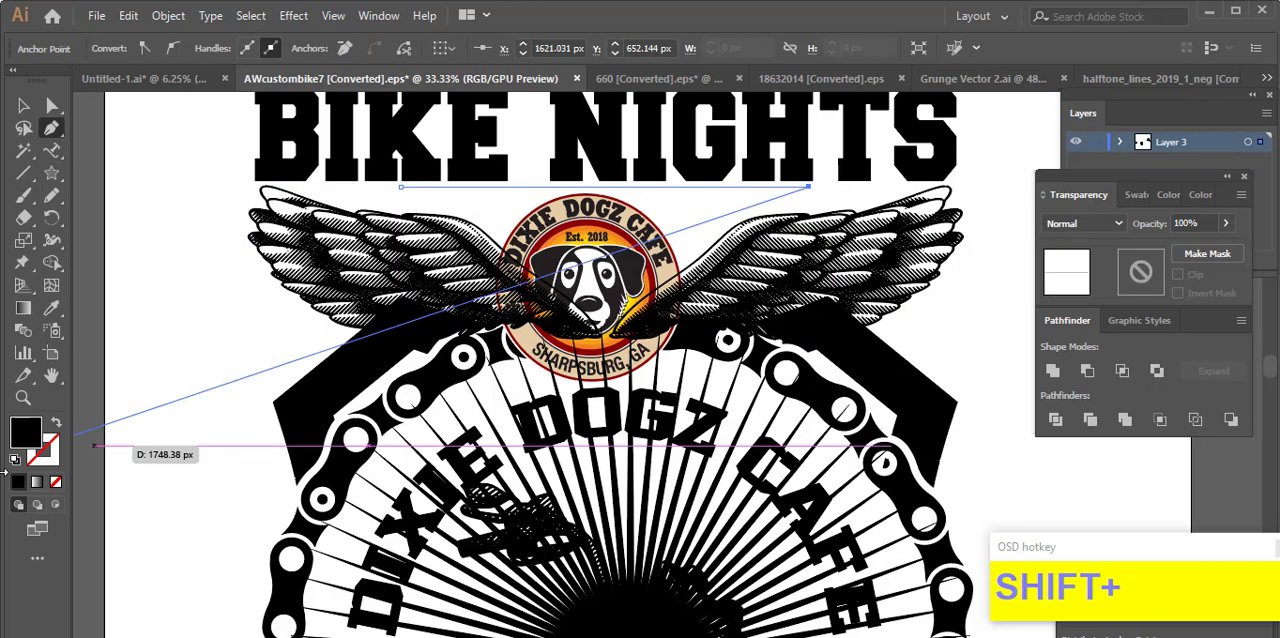
{"action": "left_click", "coordinate": [56, 423]}
{"action": "left_click", "coordinate": [23, 106]}
{"action": "left_click", "coordinate": [150, 246]}
Step: Set the stroke weight of the line under "BIKE NIGHTS" to 13 pt
{"action": "left_click", "coordinate": [458, 187]}
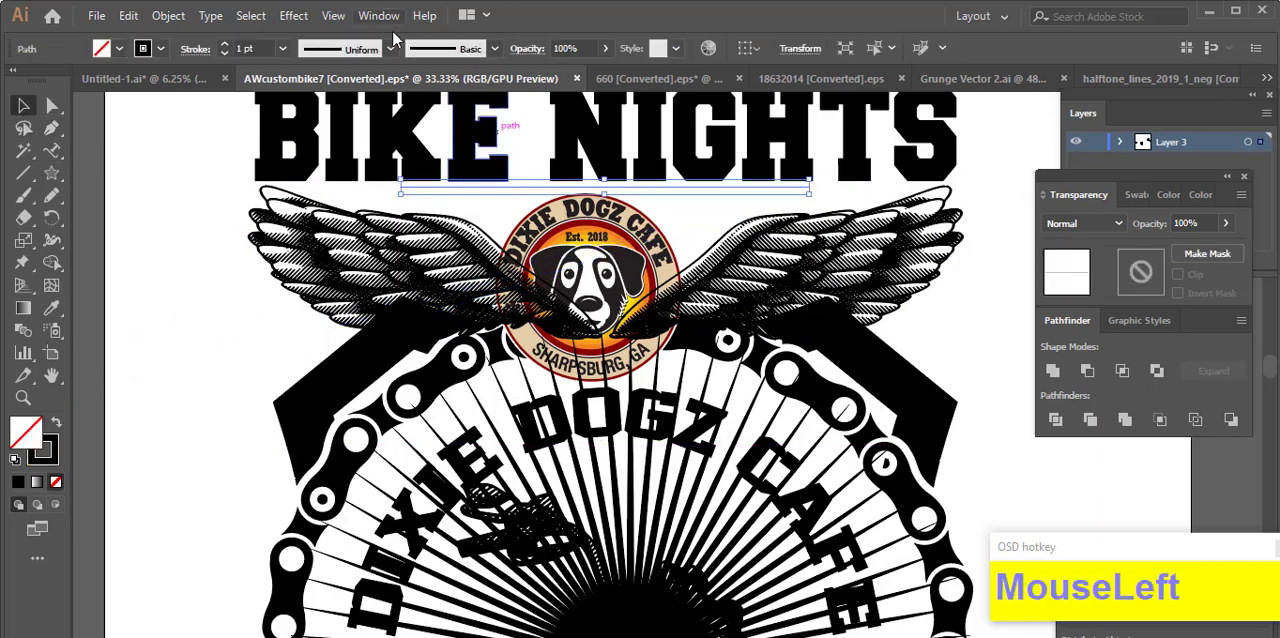
{"action": "scroll", "coordinate": [263, 48], "scroll_direction": "up", "scroll_amount": 7}
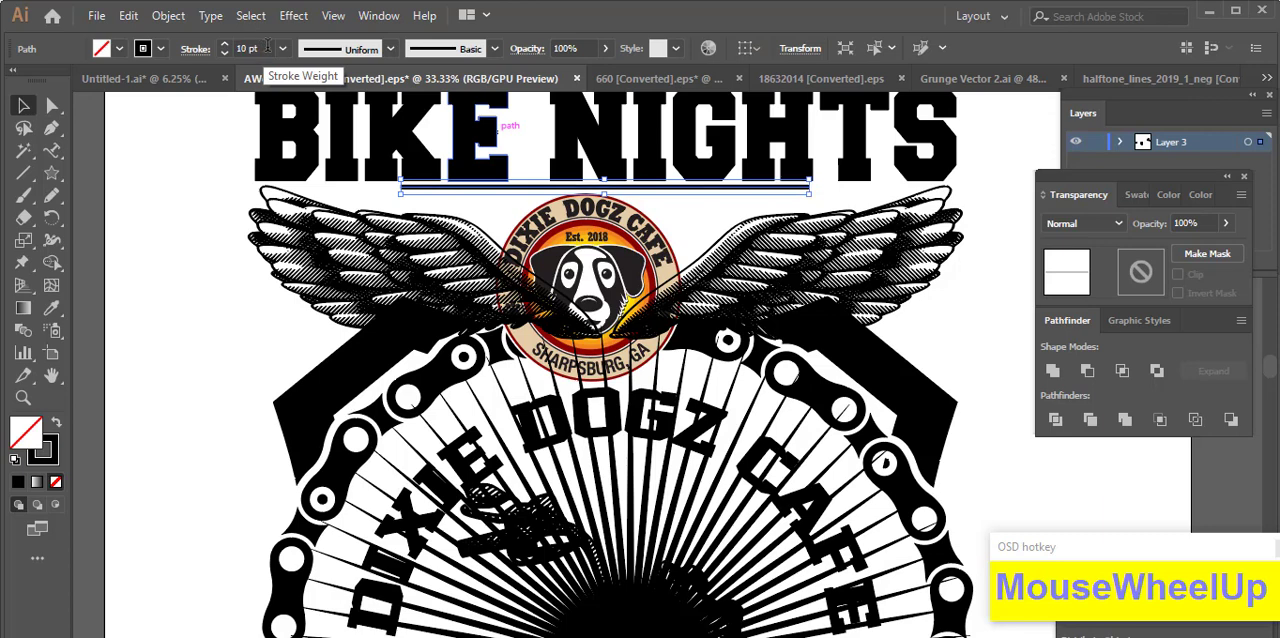
{"action": "scroll", "coordinate": [277, 60], "scroll_direction": "up", "scroll_amount": 2}
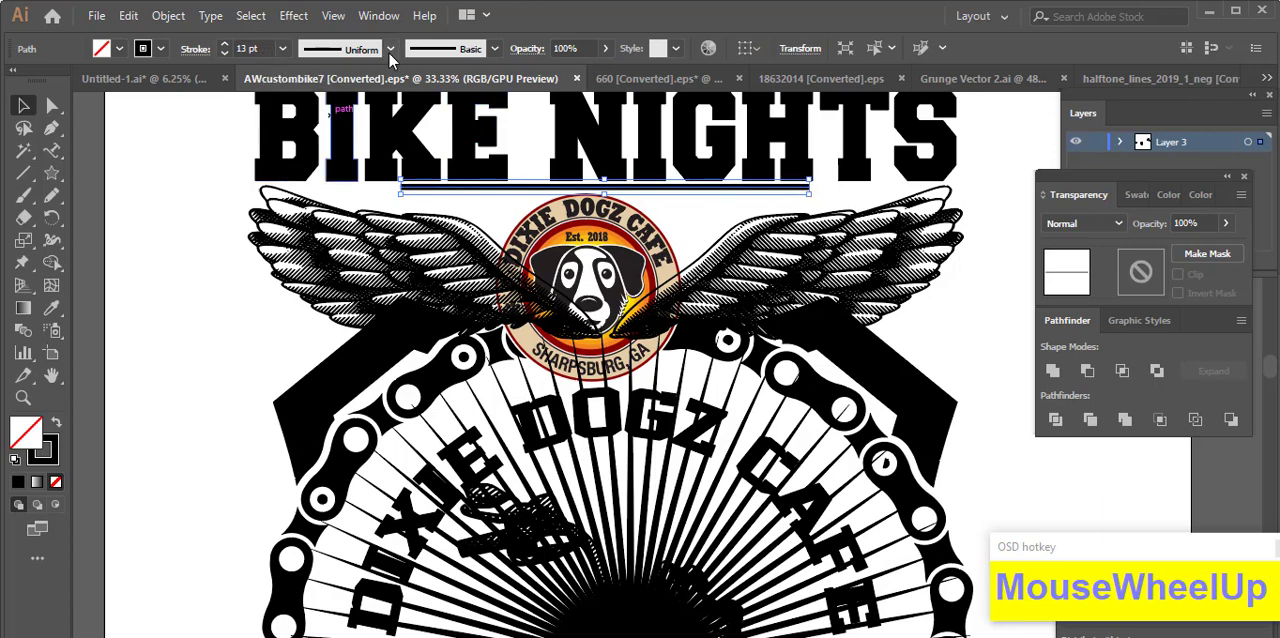
{"action": "left_click", "coordinate": [214, 194]}
{"action": "scroll", "coordinate": [508, 450], "scroll_direction": "down", "scroll_amount": 2}
{"action": "scroll", "coordinate": [903, 363], "scroll_direction": "down", "scroll_amount": 3}
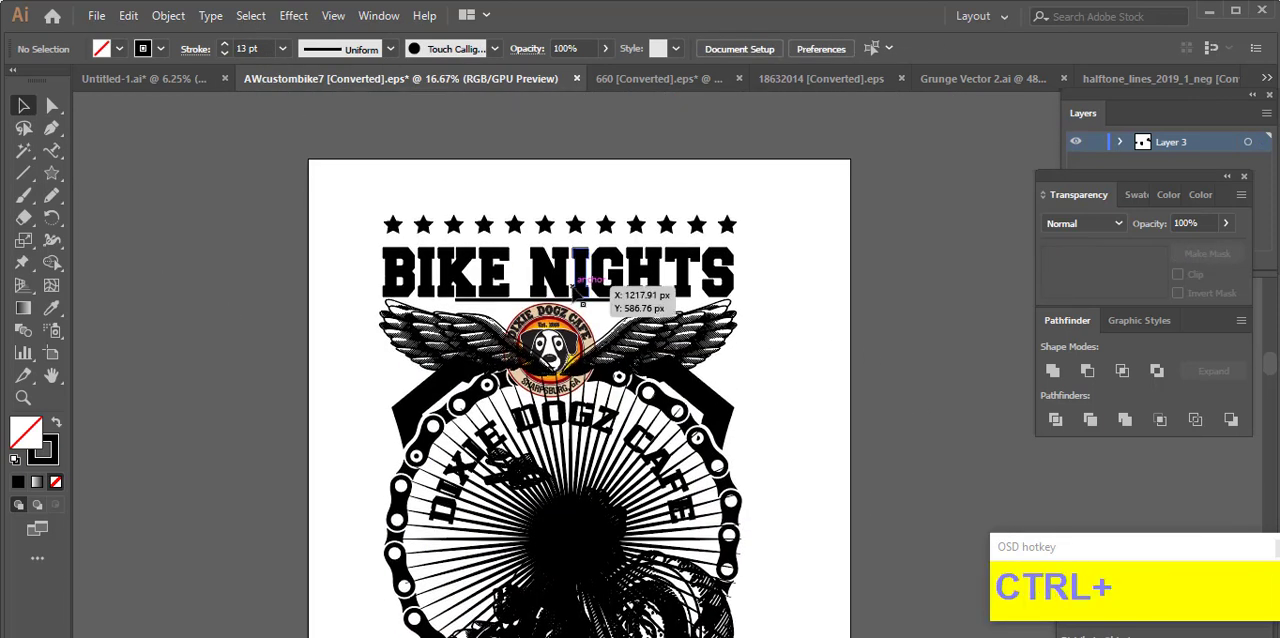
Step: Reduce the height of "BIKE NIGHTS" from its upper edge and nudge it up slightly away from the underline
{"action": "left_click", "coordinate": [555, 268]}
{"action": "scroll", "coordinate": [553, 240], "scroll_direction": "up", "scroll_amount": 2}
{"action": "left_click_drag", "start_coordinate": [541, 213], "coordinate": [541, 227]}
{"action": "left_click_drag", "start_coordinate": [572, 277], "coordinate": [545, 289]}
{"action": "left_click", "coordinate": [164, 311]}
{"action": "key", "text": "Up"}
{"action": "key", "text": "Up"}
{"action": "key", "text": "Up"}
{"action": "key", "text": "Up"}
Step: Move the star row down to close the gap above the shortened "BIKE NIGHTS" title
{"action": "left_click", "coordinate": [548, 175]}
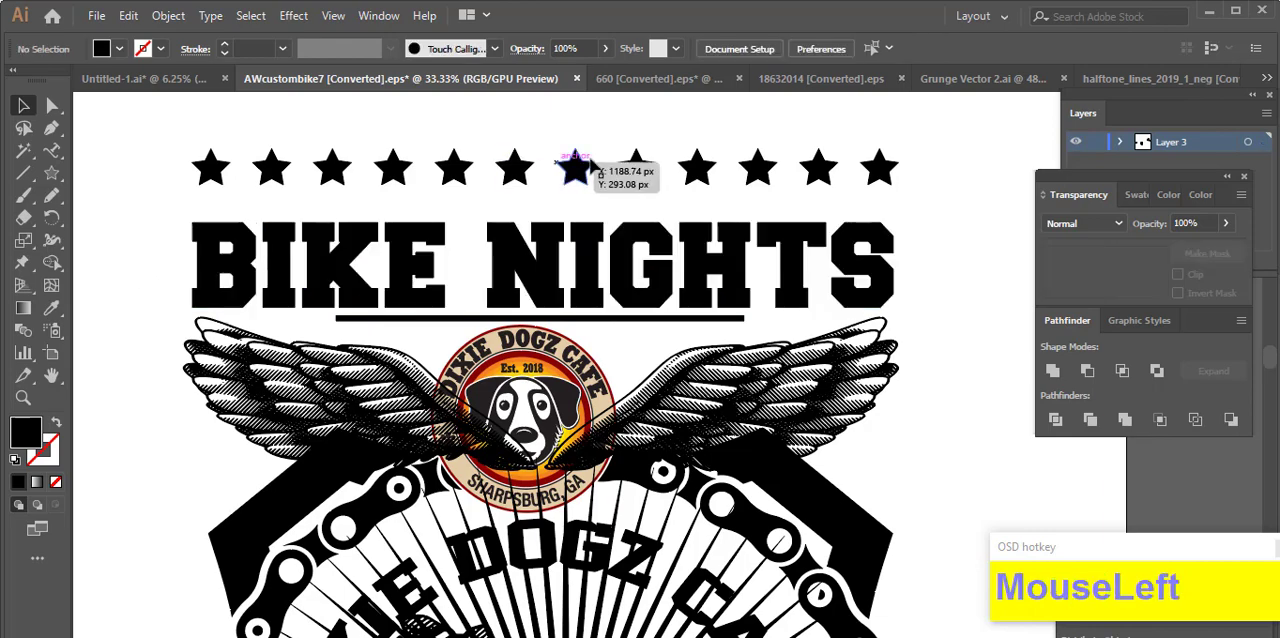
{"action": "left_click_drag", "start_coordinate": [543, 177], "coordinate": [540, 205]}
{"action": "left_click", "coordinate": [554, 137]}
{"action": "scroll", "coordinate": [554, 137], "scroll_direction": "down", "scroll_amount": 2}
{"action": "scroll", "coordinate": [768, 325], "scroll_direction": "down", "scroll_amount": 5}
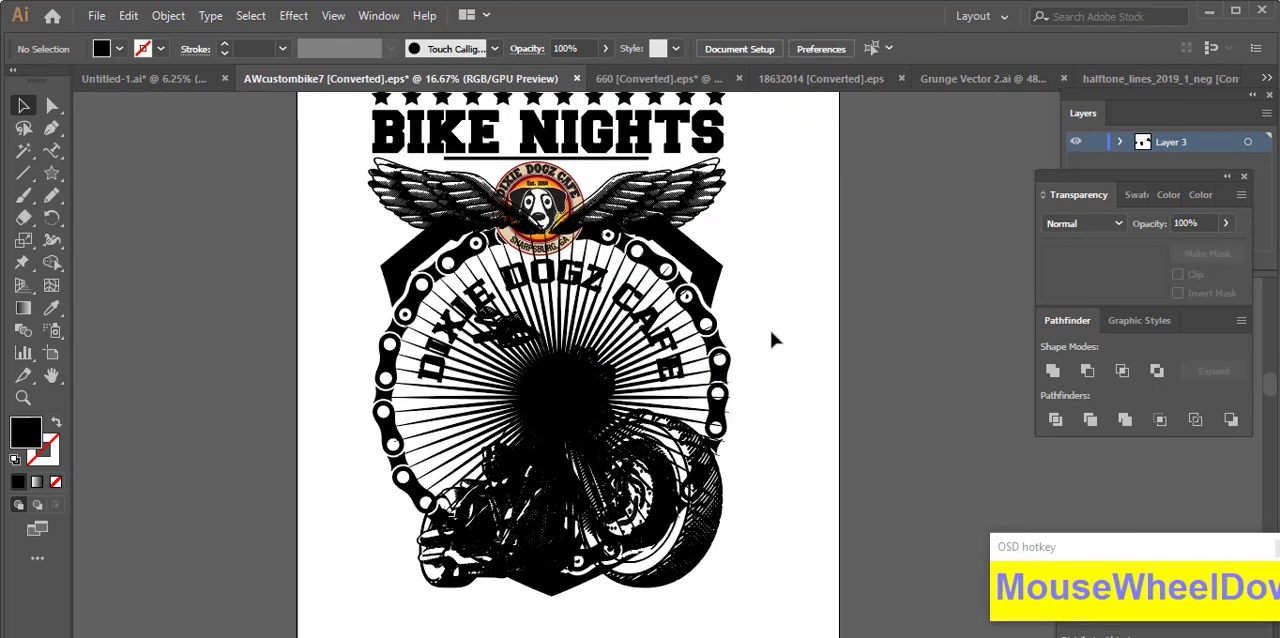
{"action": "scroll", "coordinate": [812, 540], "scroll_direction": "up", "scroll_amount": 2}
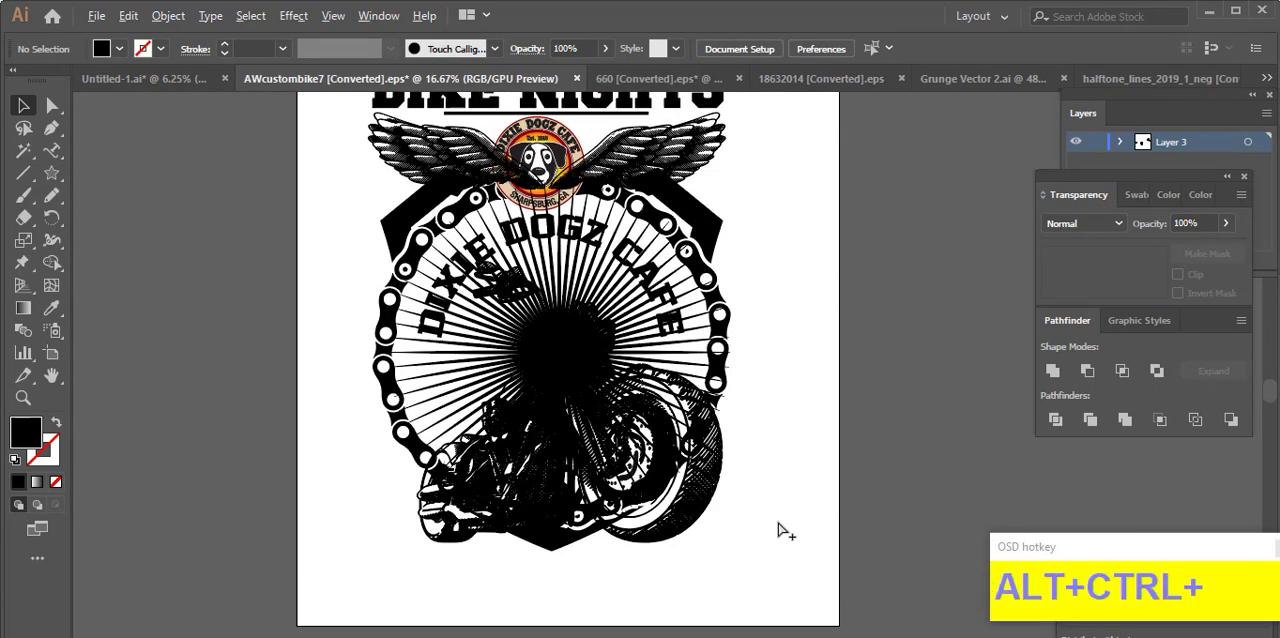
{"action": "scroll", "coordinate": [777, 526], "scroll_direction": "up", "scroll_amount": 1, "text": "ctrl+alt"}
{"action": "left_click", "coordinate": [657, 538]}
{"action": "scroll", "coordinate": [658, 540], "scroll_direction": "down", "scroll_amount": 1, "text": "ctrl+alt"}
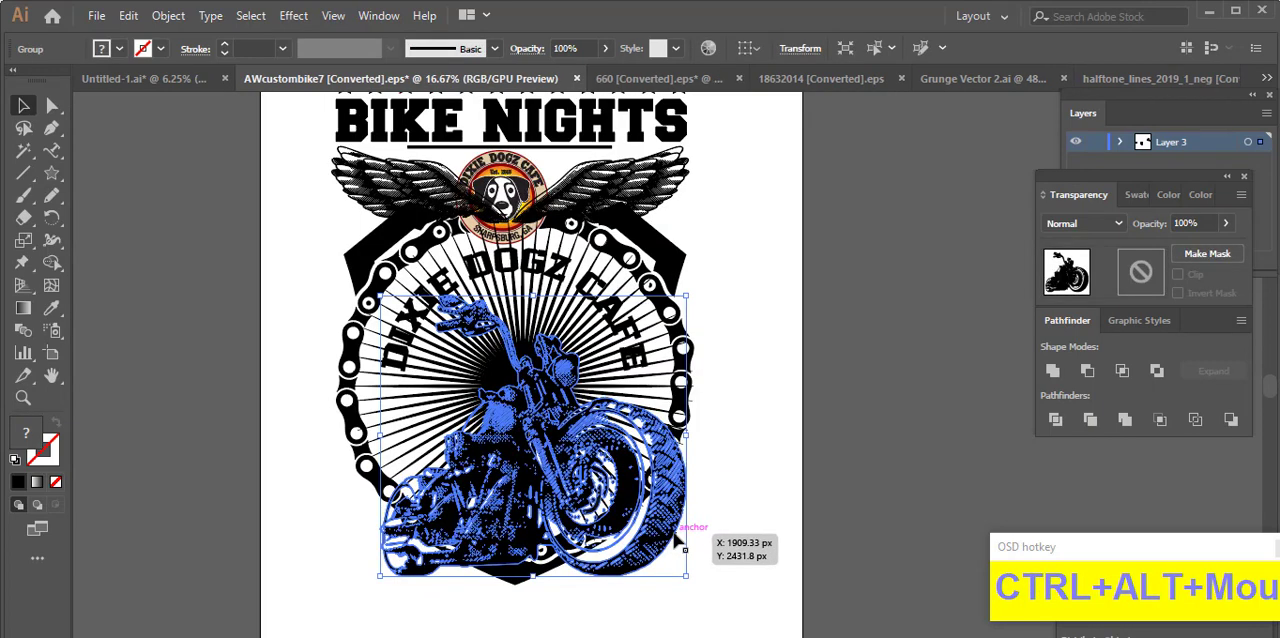
{"action": "left_click", "coordinate": [775, 498]}
{"action": "left_click", "coordinate": [628, 345]}
{"action": "left_click", "coordinate": [741, 374]}
Step: Expand the curved "DIXIE DOGZ CAFE" text into editable shapes
{"action": "scroll", "coordinate": [547, 273], "scroll_direction": "up", "scroll_amount": 2, "text": "ctrl+alt"}
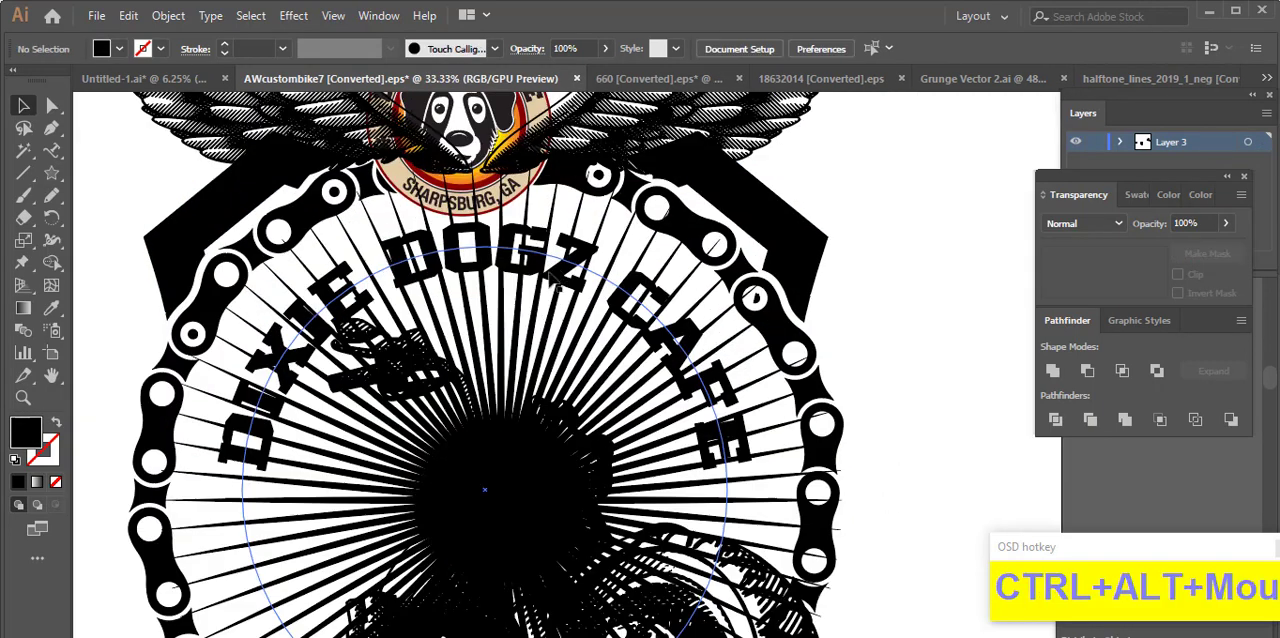
{"action": "left_click", "coordinate": [553, 282]}
{"action": "left_click", "coordinate": [168, 15]}
{"action": "left_click", "coordinate": [240, 208]}
{"action": "left_click", "coordinate": [606, 458]}
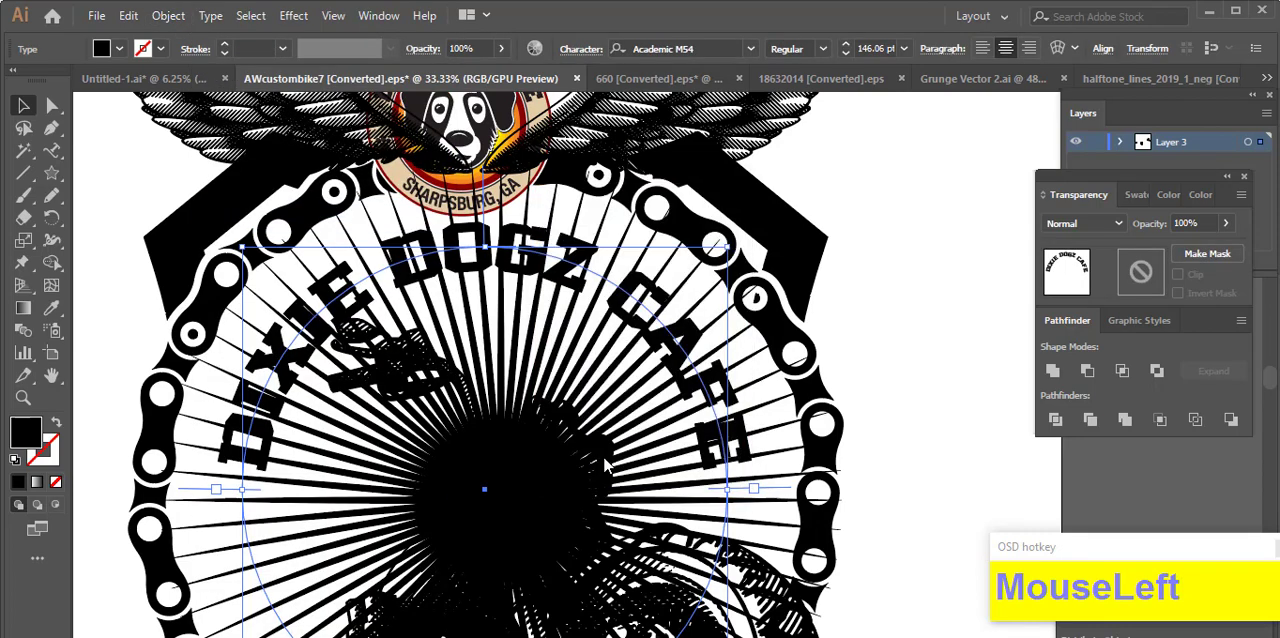
Step: Offset the "DIXIE DOGZ CAFE" lettering by 15 px with miter joins, and cut the offset shapes to the clipboard
{"action": "key", "text": "ctrl+alt+o"}
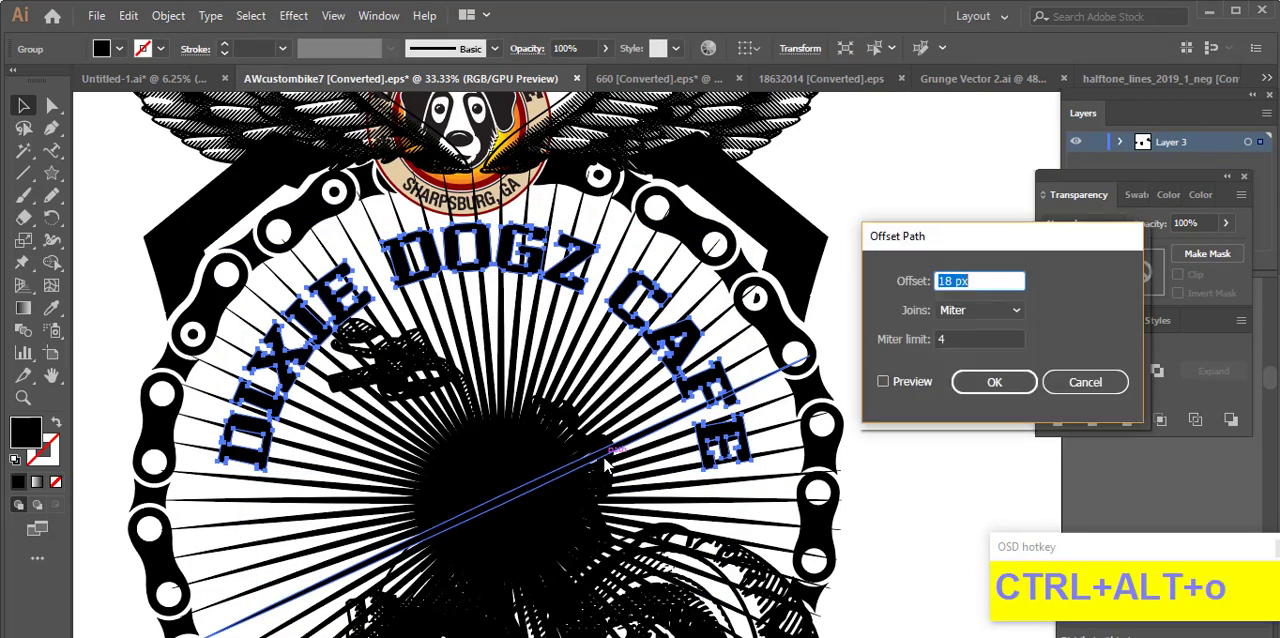
{"action": "left_click", "coordinate": [882, 382]}
{"action": "scroll", "coordinate": [980, 281], "scroll_direction": "down", "scroll_amount": 4}
{"action": "scroll", "coordinate": [985, 283], "scroll_direction": "up", "scroll_amount": 1}
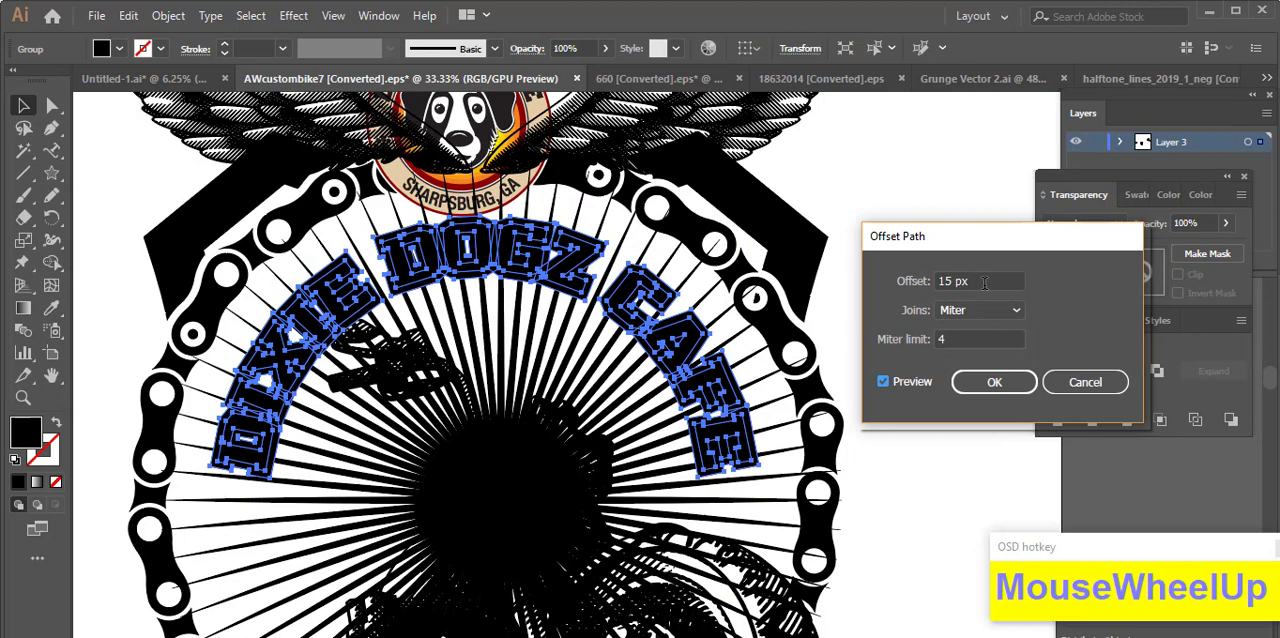
{"action": "left_click", "coordinate": [992, 385]}
{"action": "key", "text": "ctrl+x"}
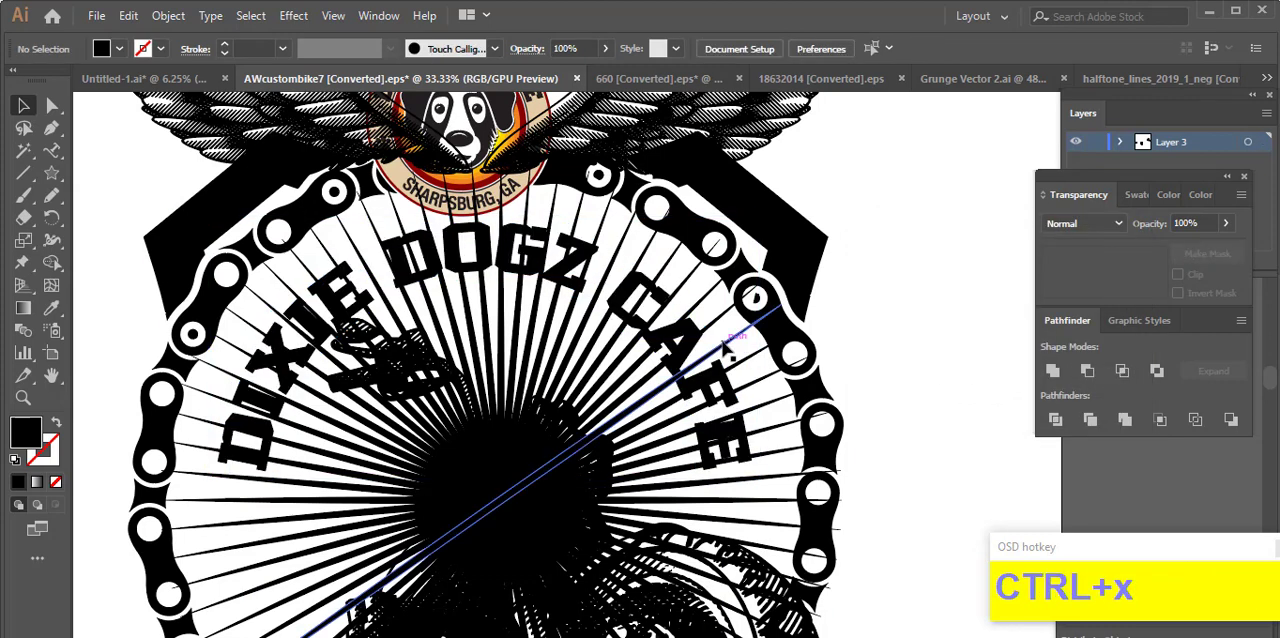
{"action": "left_click", "coordinate": [730, 338]}
{"action": "left_click", "coordinate": [1207, 253]}
{"action": "left_click", "coordinate": [1140, 279]}
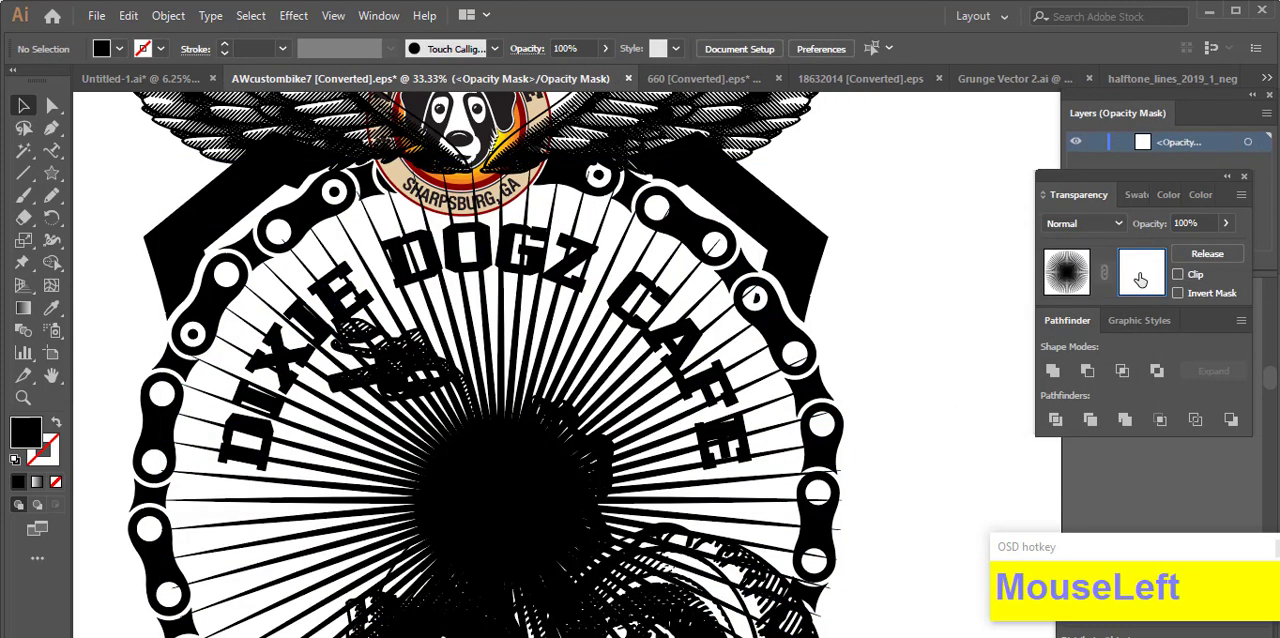
{"action": "key", "text": "ctrl+f"}
{"action": "key", "text": "ctrl+z"}
{"action": "key", "text": "ctrl+z"}
{"action": "left_click", "coordinate": [903, 435]}
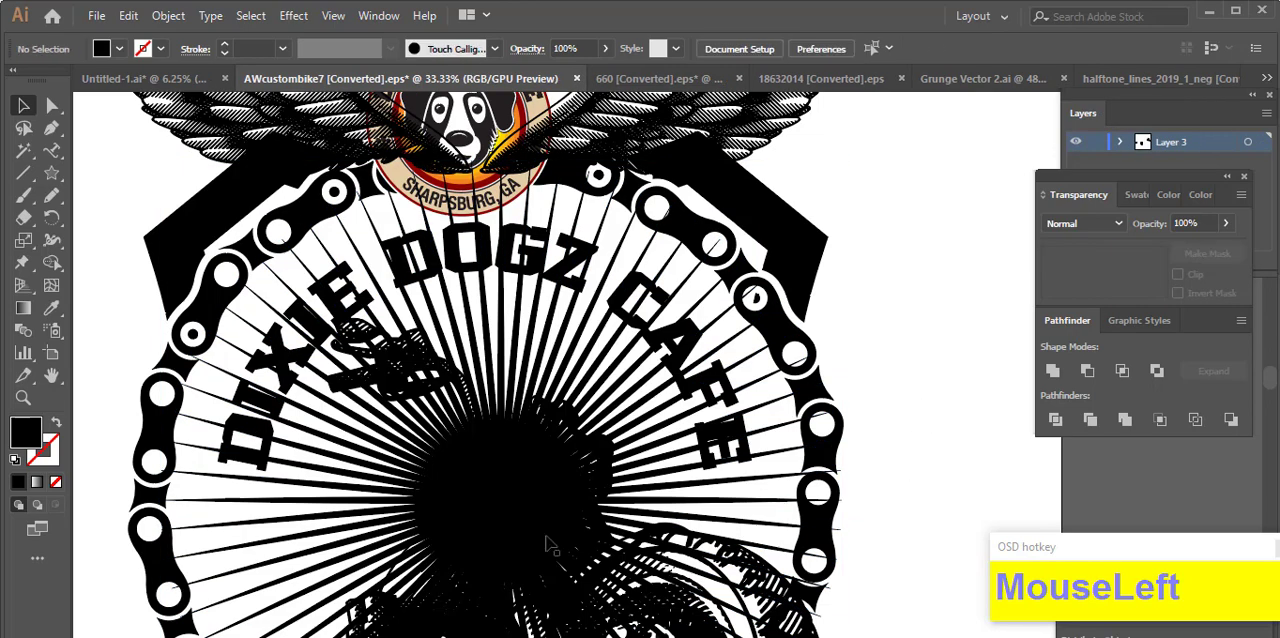
{"action": "left_click", "coordinate": [537, 477]}
{"action": "left_click", "coordinate": [388, 350], "text": "shift"}
{"action": "right_click", "coordinate": [388, 348]}
{"action": "left_click", "coordinate": [829, 371]}
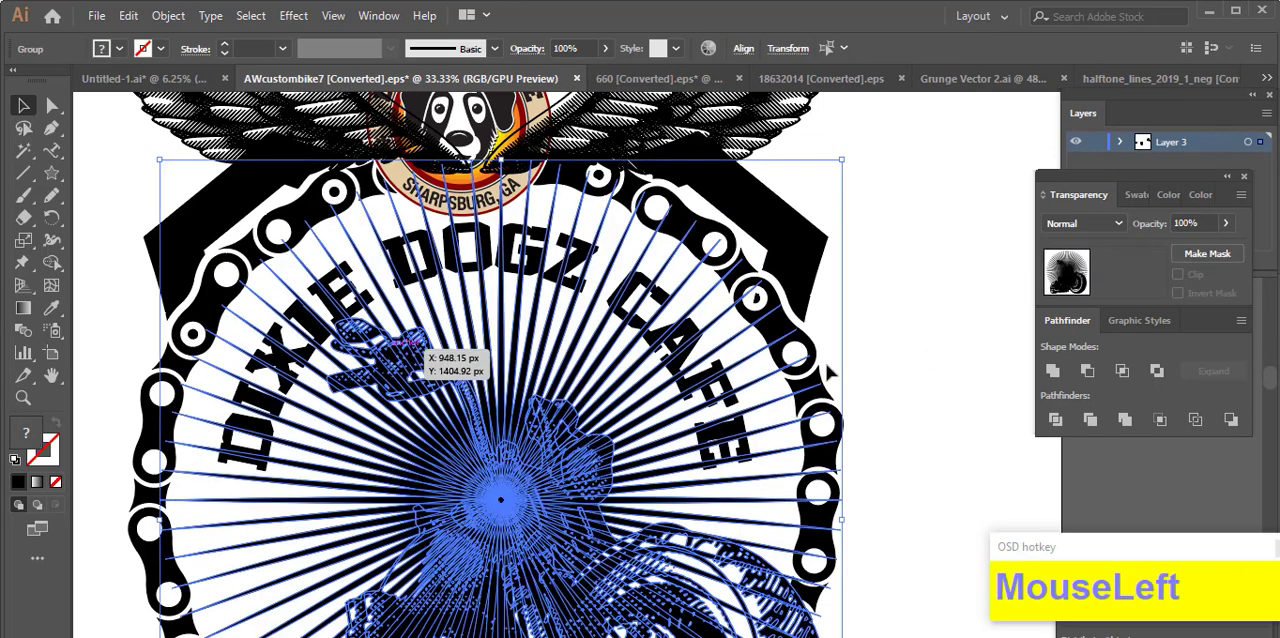
{"action": "left_click", "coordinate": [829, 371]}
Step: Add a non-clipping opacity mask to the sunburst and paste the offset lettering in place inside the mask
{"action": "left_click", "coordinate": [730, 338]}
{"action": "left_click", "coordinate": [1207, 254]}
{"action": "left_click", "coordinate": [1141, 275]}
{"action": "left_click", "coordinate": [1178, 274]}
{"action": "key", "text": "ctrl+f"}
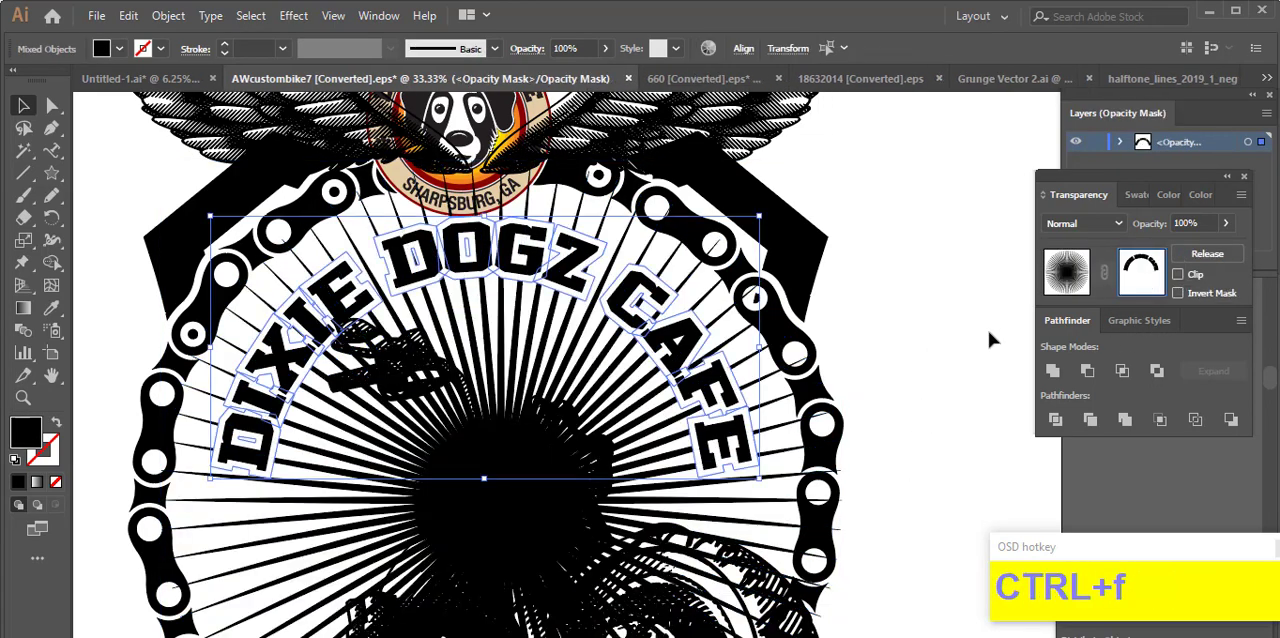
Step: Hide the leftover ray sliver inside the D of "DOGZ" with a black Pencil shape in the sunburst's mask
{"action": "scroll", "coordinate": [295, 333], "scroll_direction": "down", "scroll_amount": 4}
{"action": "scroll", "coordinate": [295, 333], "scroll_direction": "up", "scroll_amount": 5, "text": "ctrl+alt"}
{"action": "scroll", "coordinate": [500, 300], "scroll_direction": "up", "scroll_amount": 2}
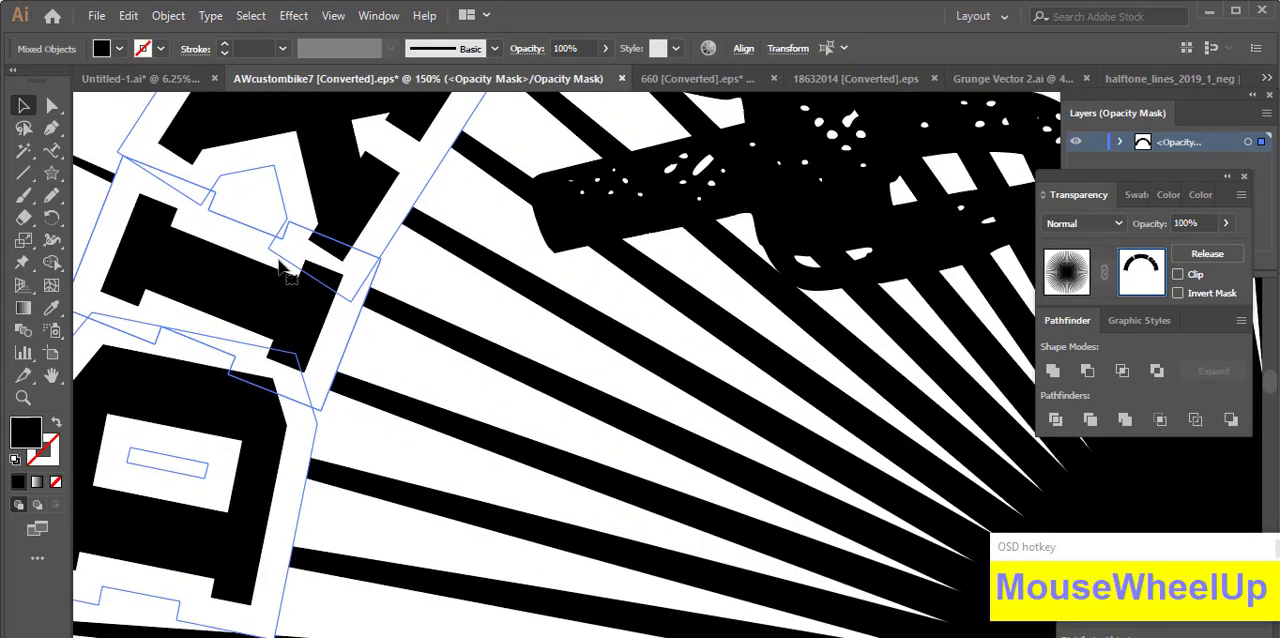
{"action": "scroll", "coordinate": [717, 240], "scroll_direction": "down", "scroll_amount": 2, "text": "ctrl+alt"}
{"action": "scroll", "coordinate": [717, 240], "scroll_direction": "up", "scroll_amount": 4, "text": "alt"}
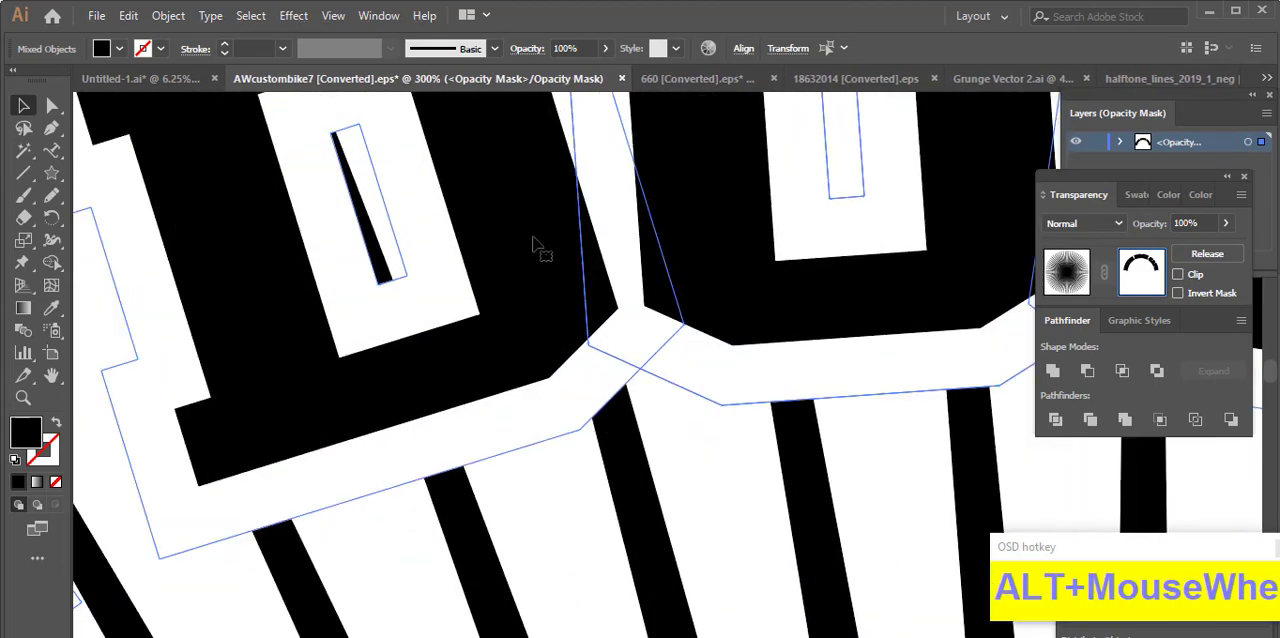
{"action": "left_click", "coordinate": [50, 198]}
{"action": "left_click_drag", "start_coordinate": [363, 143], "coordinate": [350, 148]}
{"action": "scroll", "coordinate": [408, 180], "scroll_direction": "down", "scroll_amount": 3, "text": "alt"}
{"action": "left_click_drag", "start_coordinate": [985, 229], "coordinate": [615, 303]}
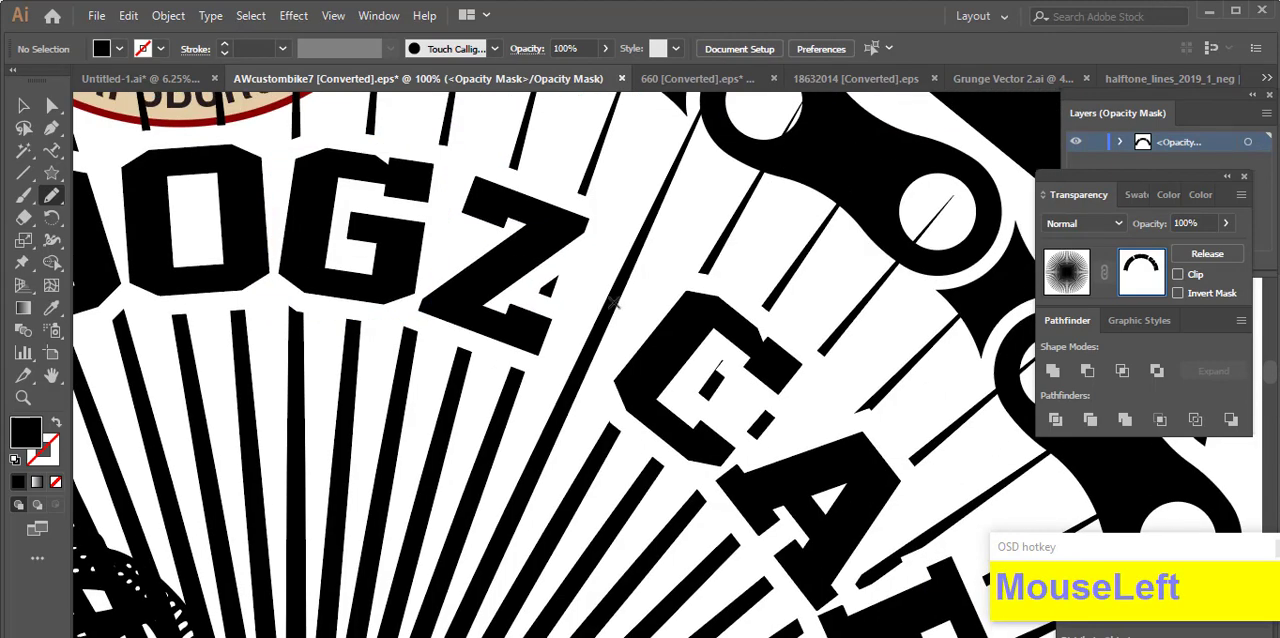
Step: Mask out the ray fragments around the Z of "DOGZ" and the C of "CAFE" with black Pencil shapes
{"action": "scroll", "coordinate": [615, 305], "scroll_direction": "up", "scroll_amount": 1, "text": "alt"}
{"action": "left_click_drag", "start_coordinate": [553, 232], "coordinate": [484, 214]}
{"action": "scroll", "coordinate": [505, 305], "scroll_direction": "down", "scroll_amount": 3, "text": "alt"}
{"action": "scroll", "coordinate": [633, 420], "scroll_direction": "up", "scroll_amount": 3, "text": "alt"}
{"action": "left_click_drag", "start_coordinate": [598, 305], "coordinate": [565, 257]}
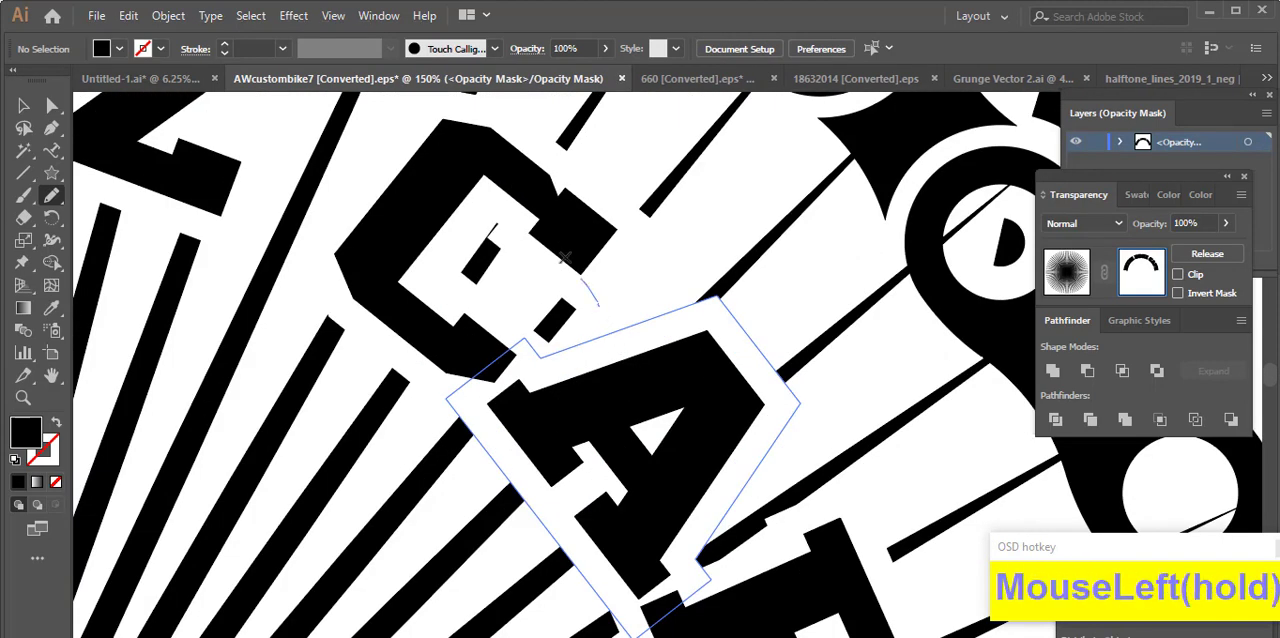
{"action": "scroll", "coordinate": [612, 294], "scroll_direction": "down", "scroll_amount": 3, "text": "ctrl+alt"}
{"action": "mouse_move", "coordinate": [619, 289]}
{"action": "left_mouse_down"}
{"action": "mouse_move", "coordinate": [568, 291]}
{"action": "mouse_move", "coordinate": [628, 305]}
{"action": "left_mouse_up"}
Step: Mask out the ray remnants around the F and E of "CAFE" with the Pencil tool, and return to the artwork
{"action": "scroll", "coordinate": [757, 254], "scroll_direction": "up", "scroll_amount": 3, "text": "ctrl+alt"}
{"action": "scroll", "coordinate": [628, 305], "scroll_direction": "down", "scroll_amount": 3, "text": "alt"}
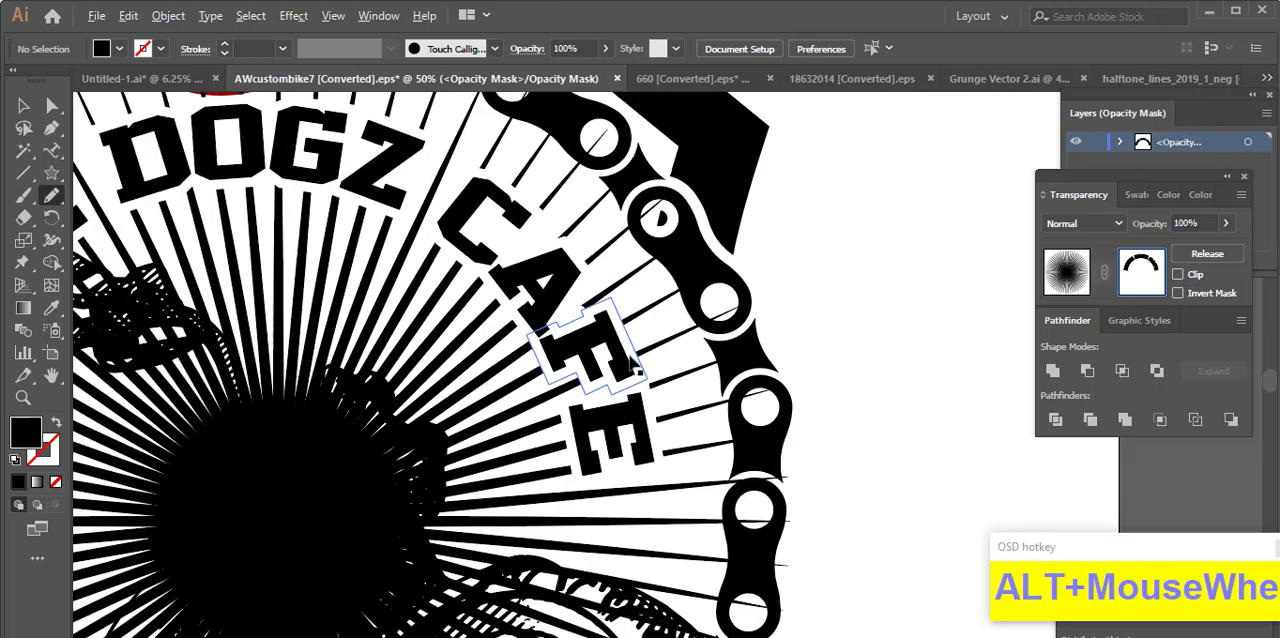
{"action": "scroll", "coordinate": [634, 289], "scroll_direction": "up", "scroll_amount": 3, "text": "ctrl+alt"}
{"action": "mouse_move", "coordinate": [648, 240]}
{"action": "left_mouse_down"}
{"action": "mouse_move", "coordinate": [610, 214]}
{"action": "mouse_move", "coordinate": [513, 320]}
{"action": "mouse_move", "coordinate": [640, 244]}
{"action": "left_mouse_up"}
{"action": "scroll", "coordinate": [640, 244], "scroll_direction": "down", "scroll_amount": 3, "text": "alt"}
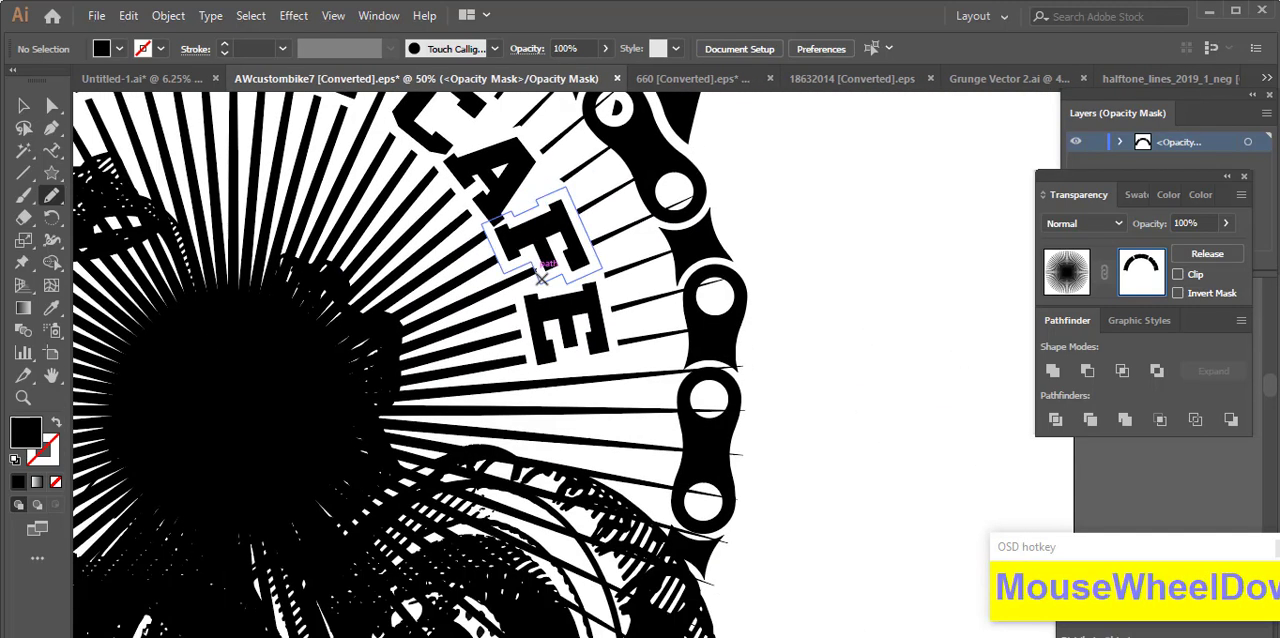
{"action": "scroll", "coordinate": [433, 262], "scroll_direction": "up", "scroll_amount": 3, "text": "ctrl+alt"}
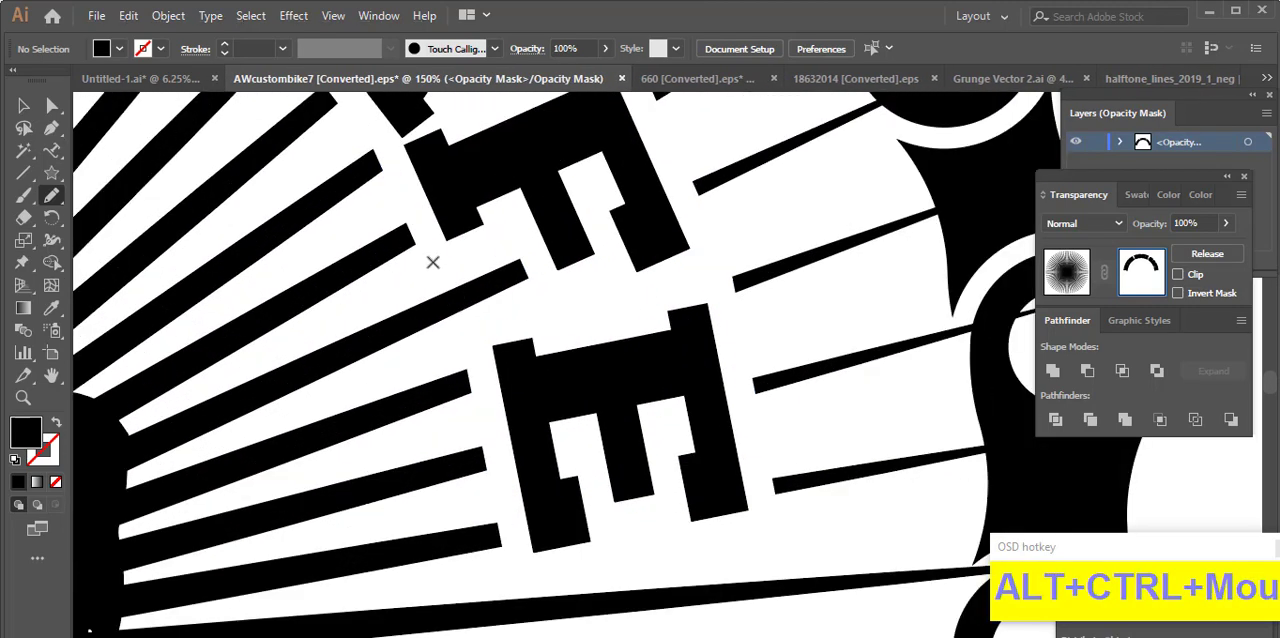
{"action": "left_click_drag", "start_coordinate": [433, 262], "coordinate": [485, 334]}
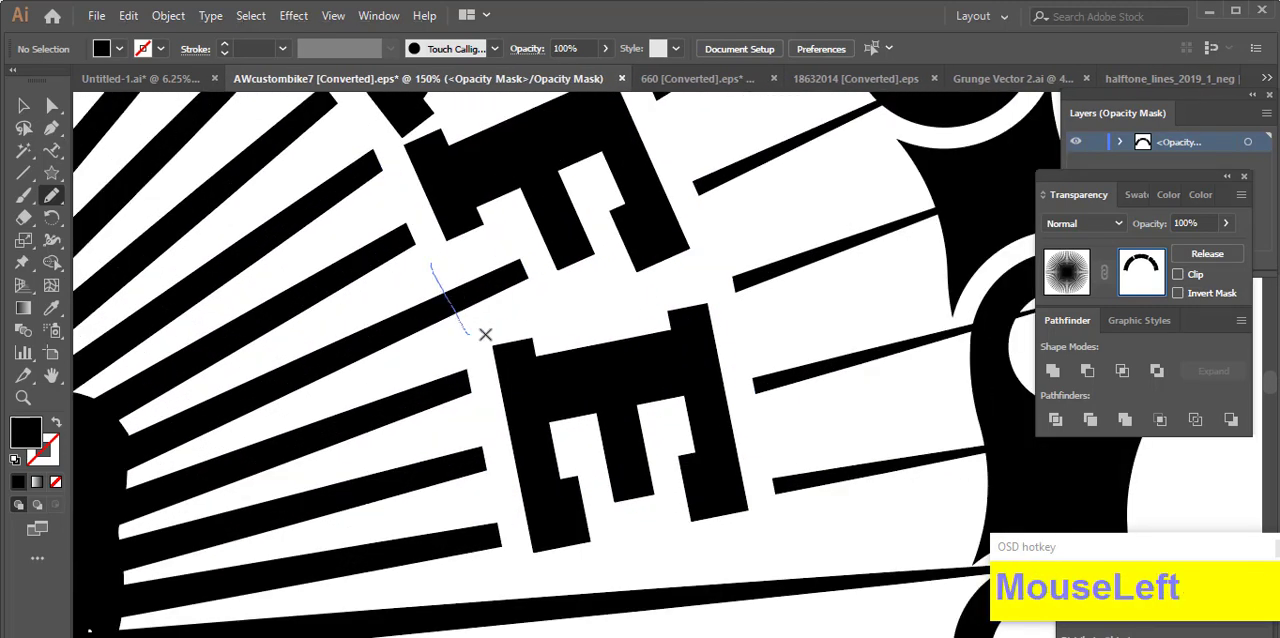
{"action": "left_click_drag", "start_coordinate": [463, 281], "coordinate": [463, 281]}
{"action": "scroll", "coordinate": [463, 281], "scroll_direction": "up", "scroll_amount": 4}
{"action": "scroll", "coordinate": [487, 283], "scroll_direction": "down", "scroll_amount": 1, "text": "ctrl+alt"}
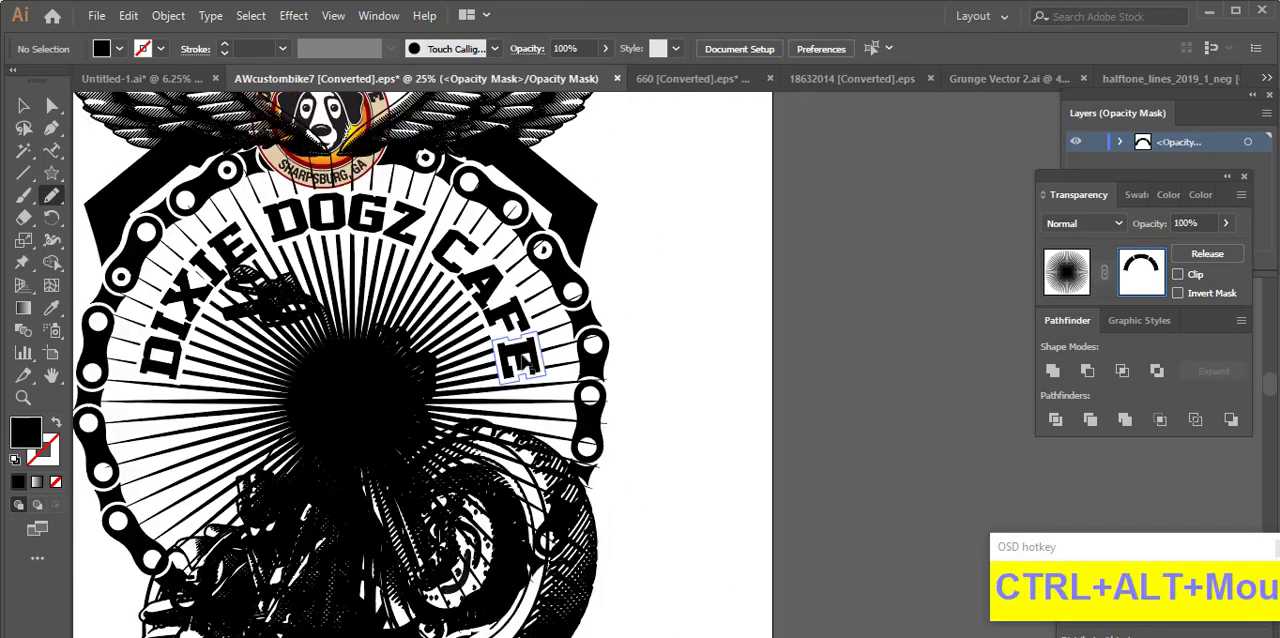
{"action": "left_click", "coordinate": [1080, 272]}
{"action": "left_click", "coordinate": [23, 106]}
Step: Examine the overall design and how the masked shield meets the chain ring and wings
{"action": "left_click", "coordinate": [697, 396]}
{"action": "left_click_drag", "start_coordinate": [697, 396], "coordinate": [866, 388]}
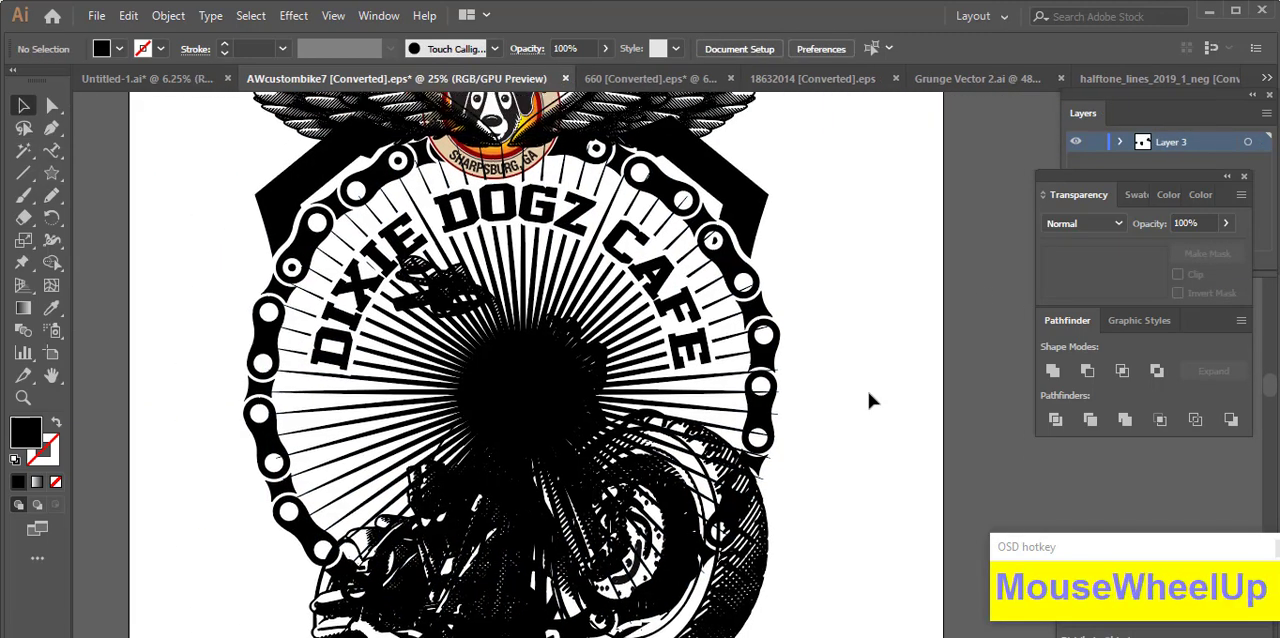
{"action": "scroll", "coordinate": [866, 388], "scroll_direction": "down", "scroll_amount": 2}
{"action": "left_click_drag", "start_coordinate": [877, 459], "coordinate": [817, 474]}
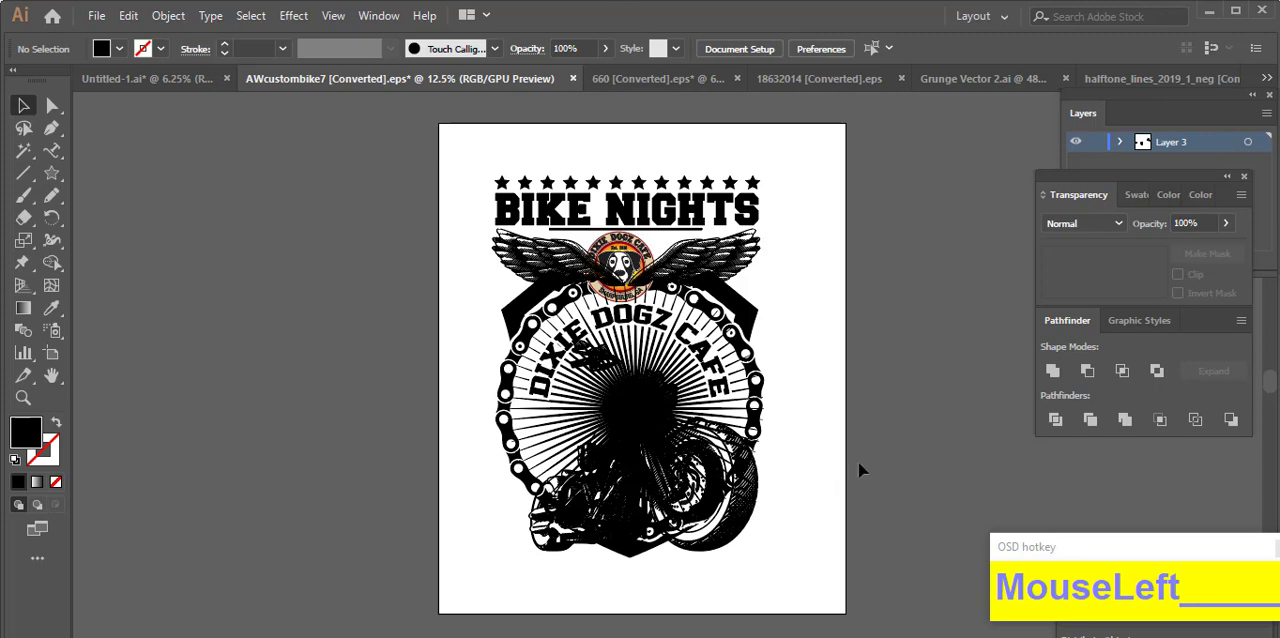
{"action": "scroll", "coordinate": [777, 330], "scroll_direction": "up", "scroll_amount": 1}
{"action": "left_click", "coordinate": [741, 306]}
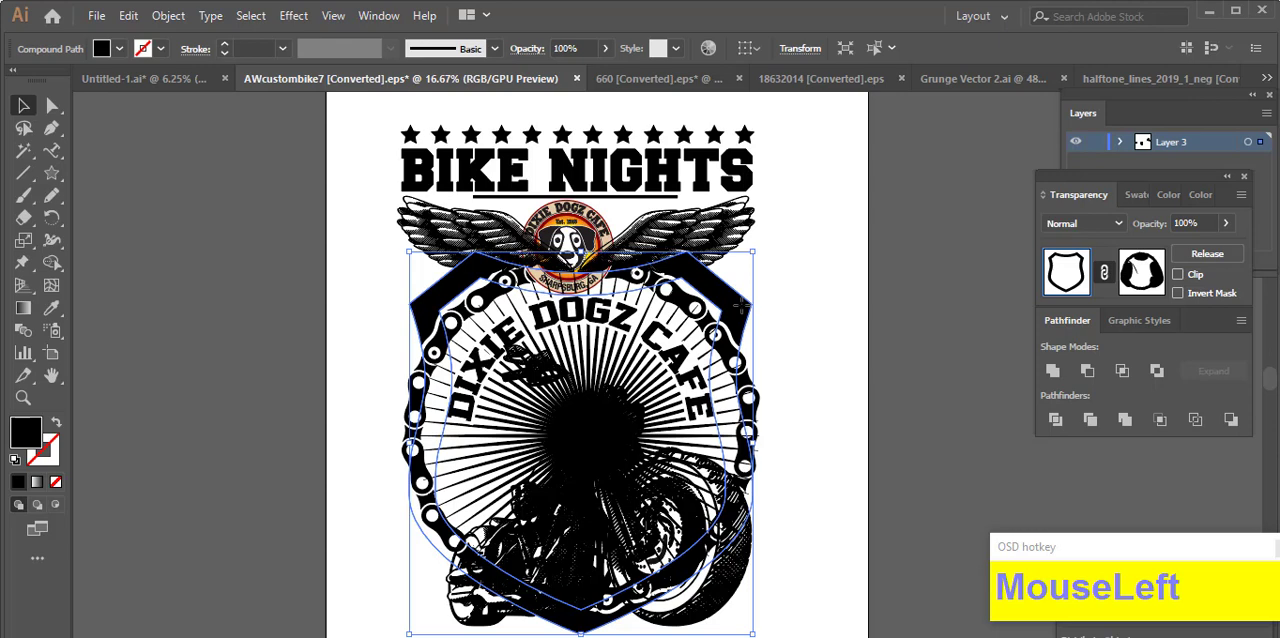
{"action": "double_click", "coordinate": [741, 306]}
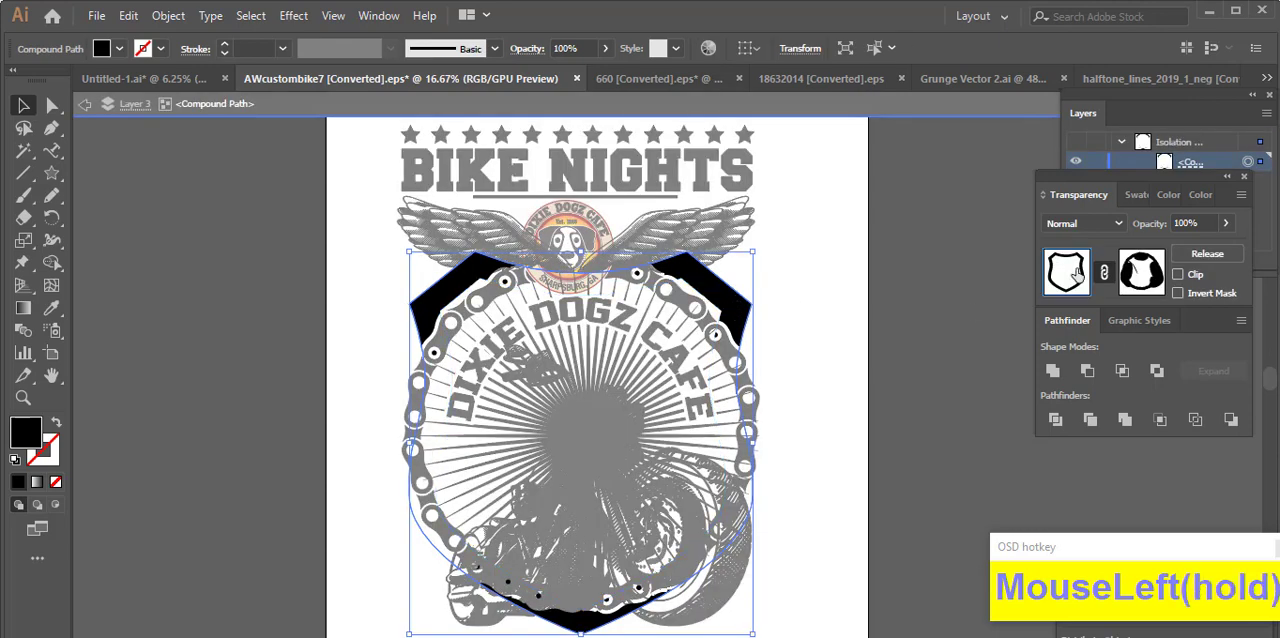
{"action": "double_click", "coordinate": [903, 331]}
{"action": "left_click", "coordinate": [654, 285]}
{"action": "scroll", "coordinate": [654, 285], "scroll_direction": "up", "scroll_amount": 1}
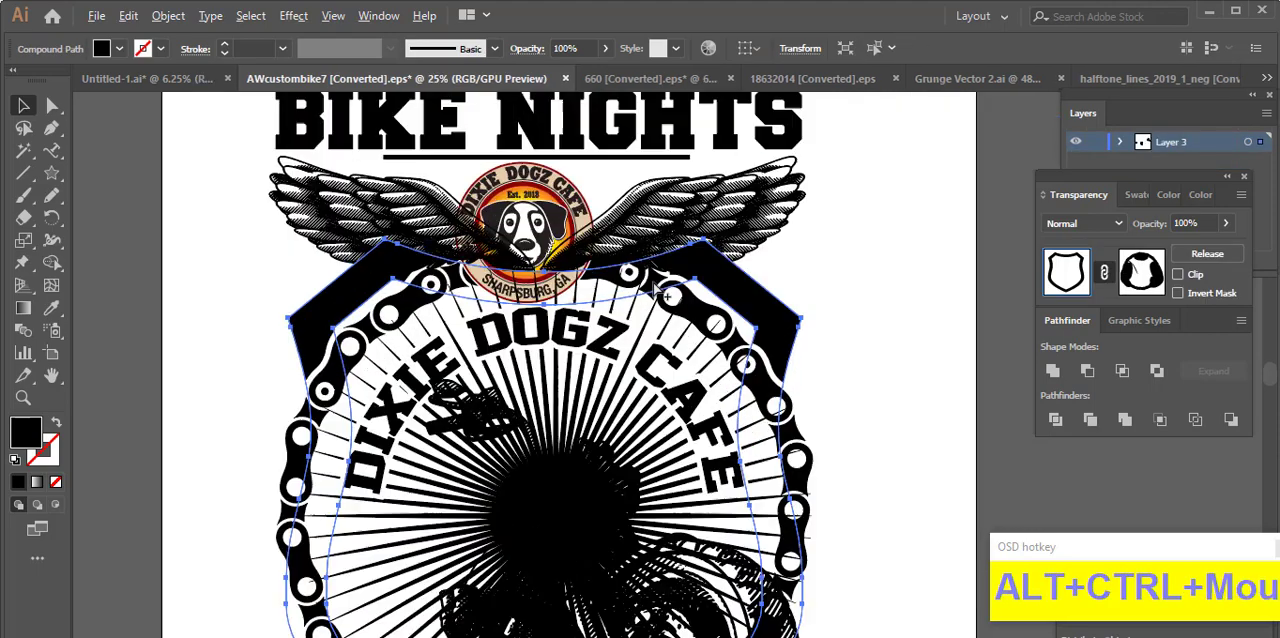
{"action": "scroll", "coordinate": [654, 285], "scroll_direction": "down", "scroll_amount": 1}
{"action": "left_click", "coordinate": [888, 363]}
{"action": "left_click_drag", "start_coordinate": [821, 557], "coordinate": [730, 501]}
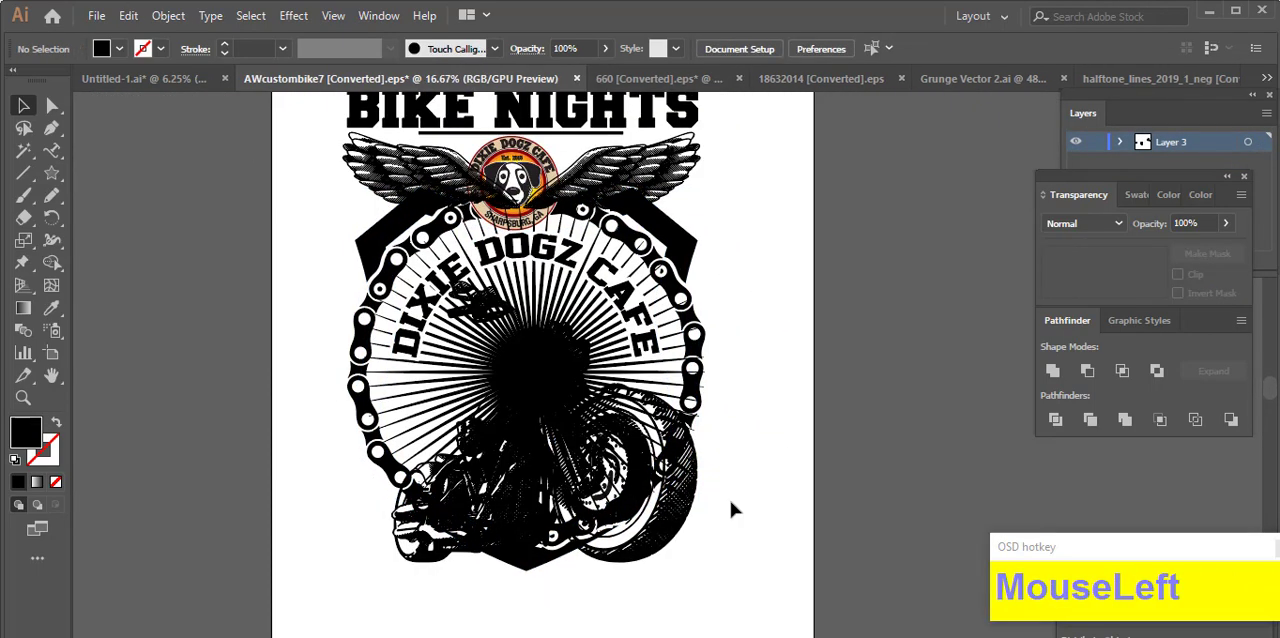
{"action": "left_click", "coordinate": [675, 512]}
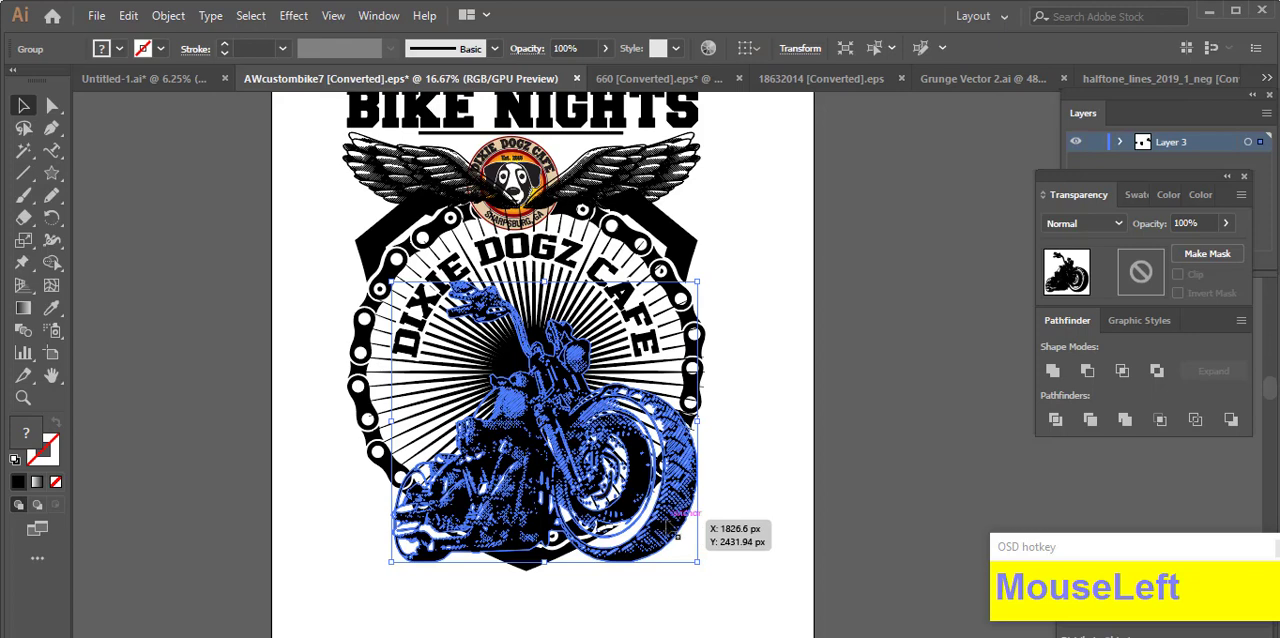
{"action": "left_click_drag", "start_coordinate": [668, 524], "coordinate": [670, 526]}
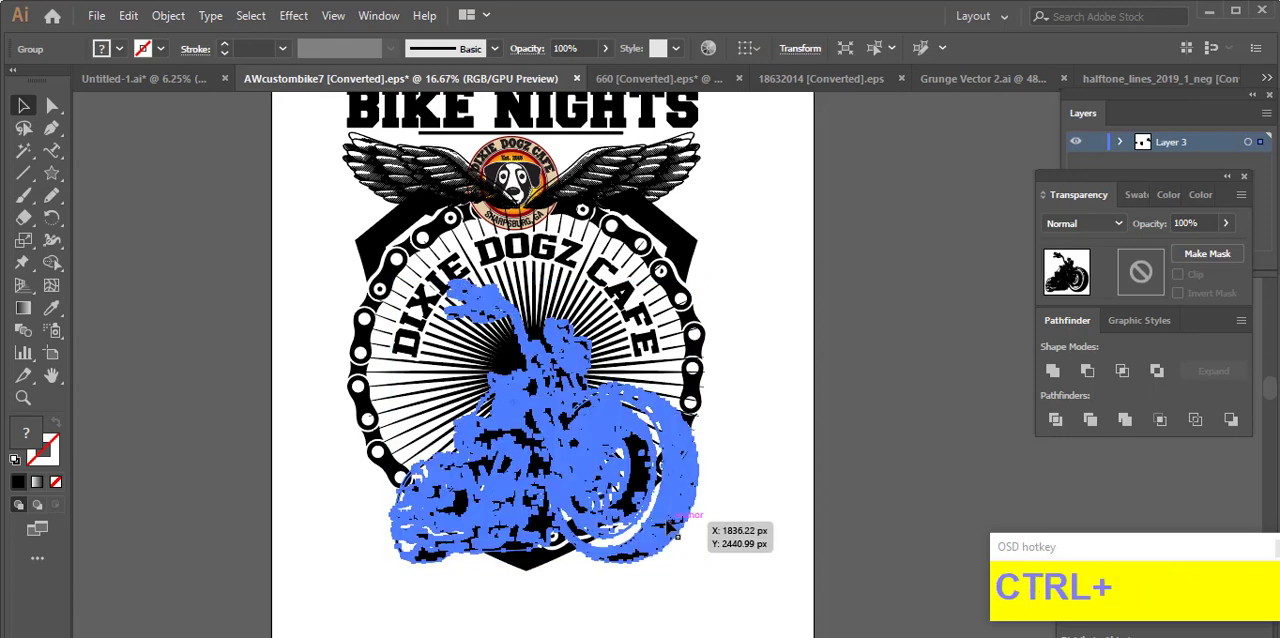
{"action": "key", "text": "ctrl+z"}
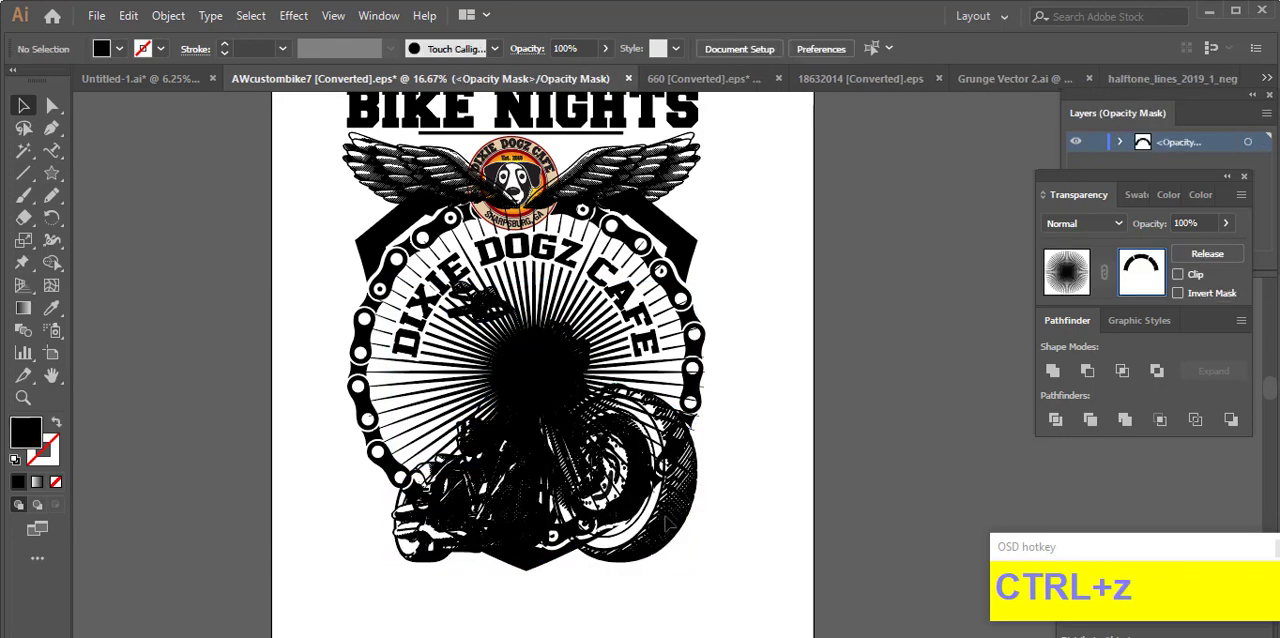
{"action": "left_click", "coordinate": [1068, 284]}
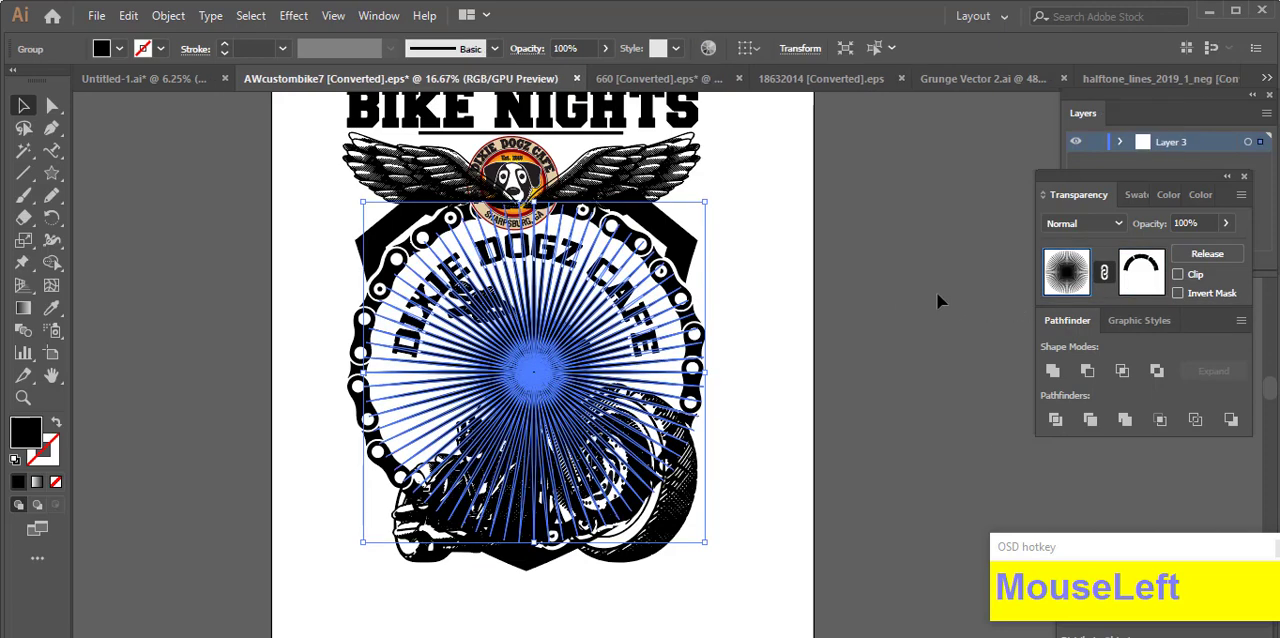
Step: Offset the motorcycle's paths by 15 px and cut the resulting outline shapes from the artwork
{"action": "left_click_drag", "start_coordinate": [670, 522], "coordinate": [677, 523]}
{"action": "key", "text": "ctrl+alt+o"}
{"action": "left_click", "coordinate": [886, 383]}
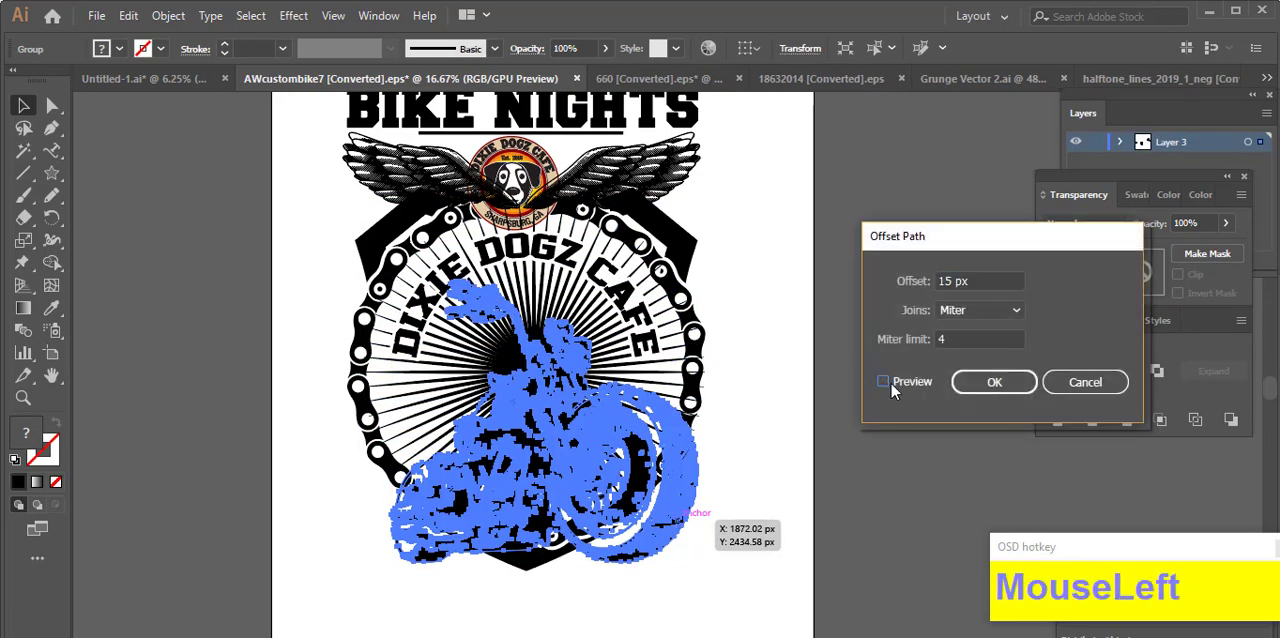
{"action": "left_click", "coordinate": [893, 390]}
{"action": "left_click", "coordinate": [975, 310]}
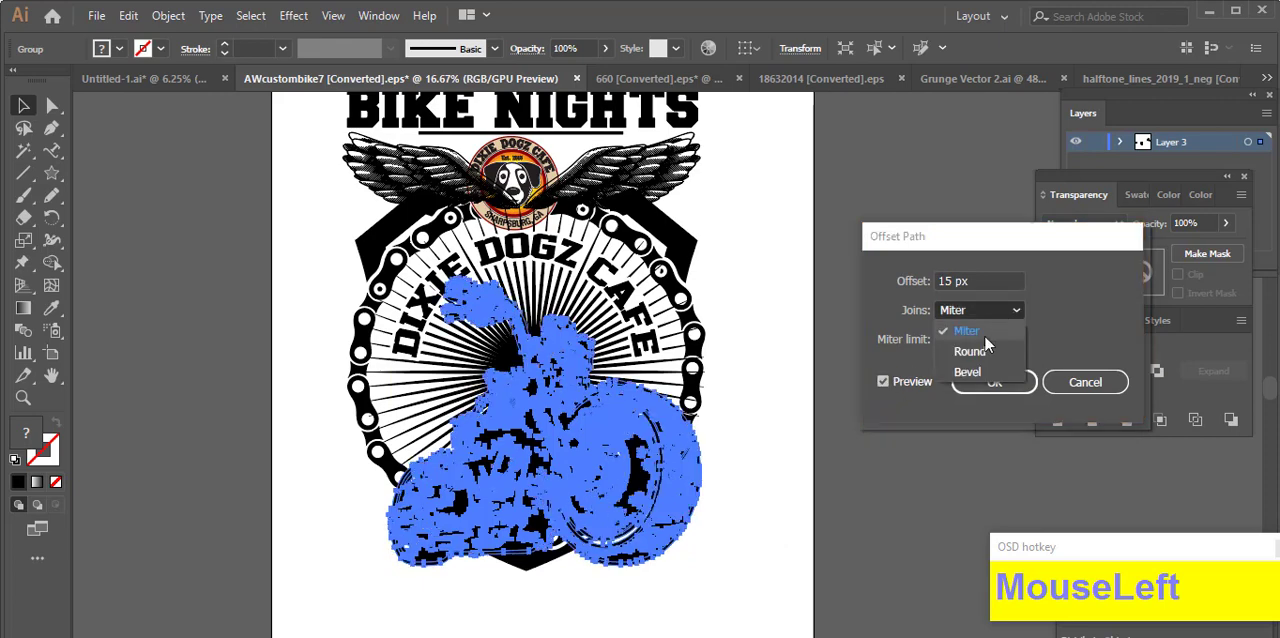
{"action": "left_click", "coordinate": [851, 401]}
{"action": "left_click", "coordinate": [1012, 387]}
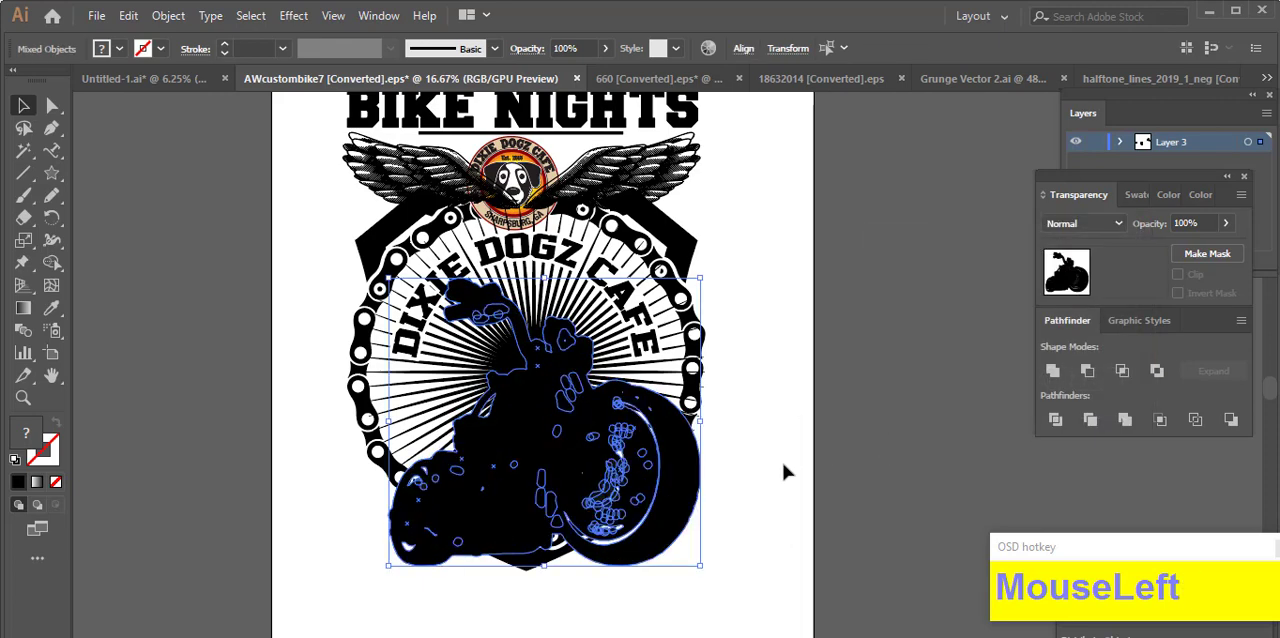
{"action": "key", "text": "ctrl+x"}
Step: Group the shield, chain ring, sunburst and curved cafe name, give the group an unclipped opacity mask, and paste the motorcycle outline in front there
{"action": "scroll", "coordinate": [326, 365], "scroll_direction": "up", "scroll_amount": 1}
{"action": "left_click_drag", "start_coordinate": [410, 415], "coordinate": [405, 400]}
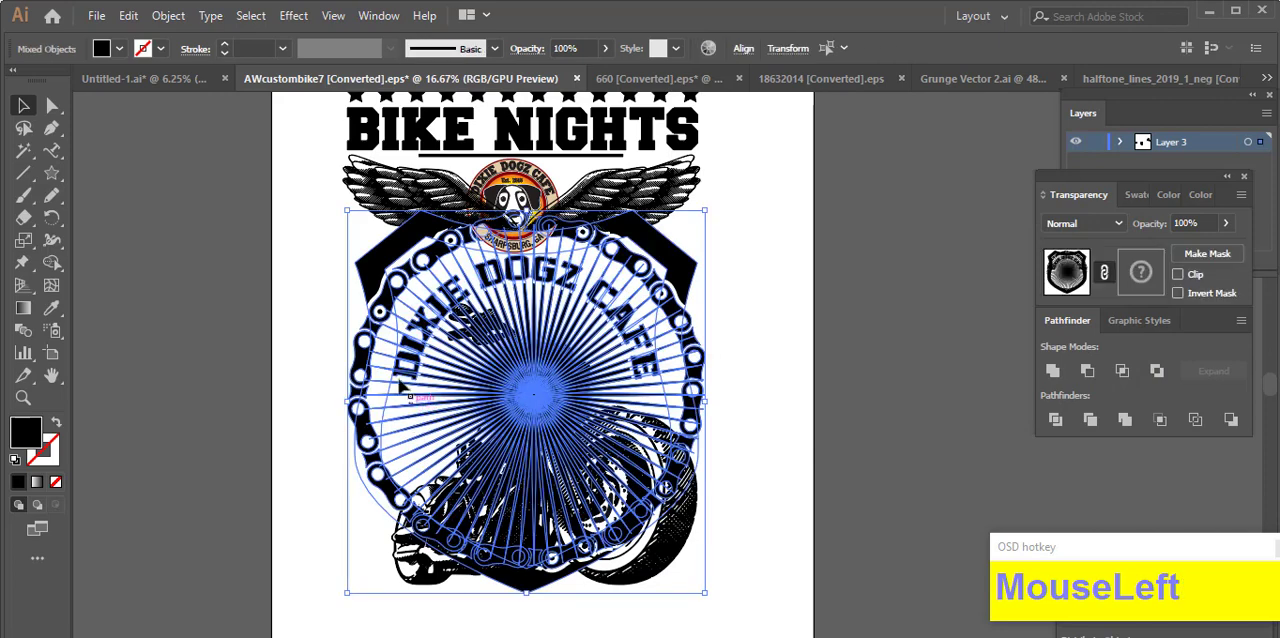
{"action": "right_click", "coordinate": [394, 358]}
{"action": "left_click", "coordinate": [450, 474]}
{"action": "double_click", "coordinate": [1141, 282]}
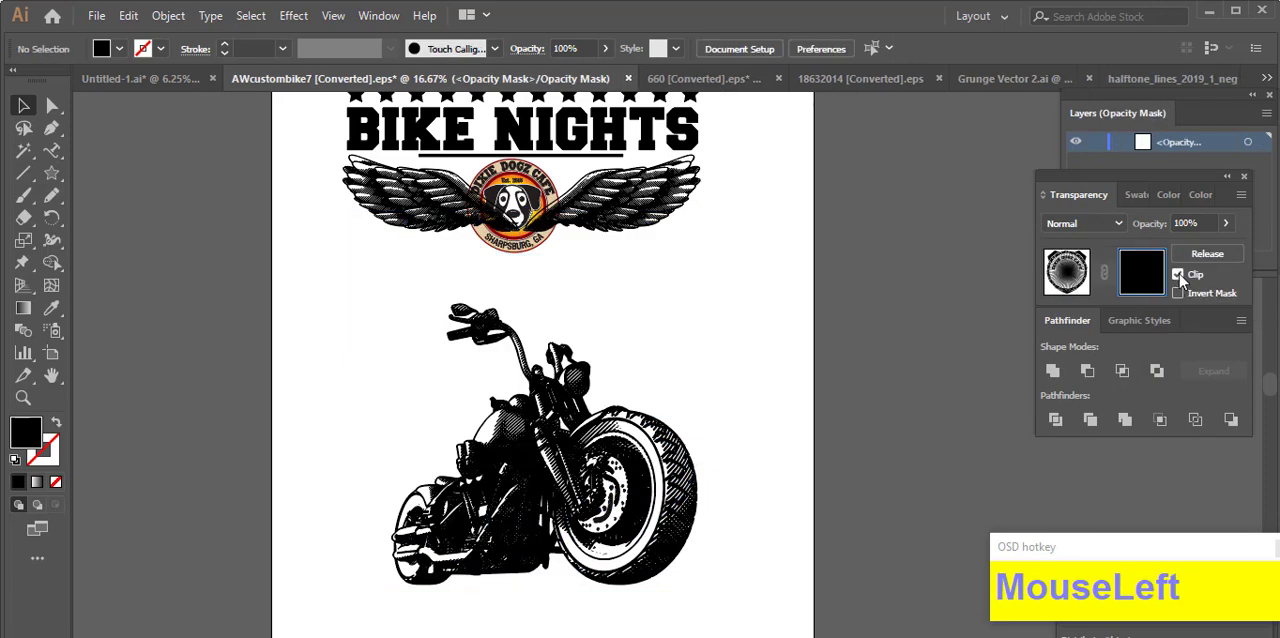
{"action": "key", "text": "ctrl+f"}
Step: Hide the artwork showing between the motorcycle's lower frame and front wheel with a black Pencil shape in the mask
{"action": "scroll", "coordinate": [810, 490], "scroll_direction": "down", "scroll_amount": 1}
{"action": "scroll", "coordinate": [560, 495], "scroll_direction": "up", "scroll_amount": 1}
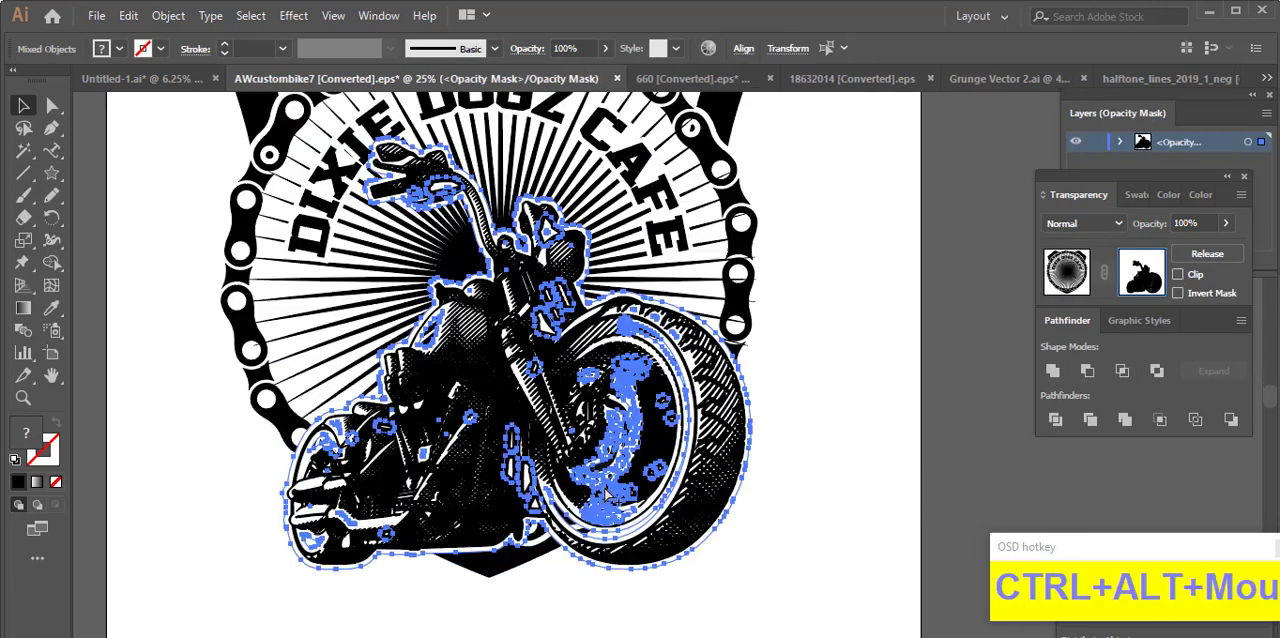
{"action": "scroll", "coordinate": [555, 500], "scroll_direction": "down", "scroll_amount": 1}
{"action": "scroll", "coordinate": [553, 501], "scroll_direction": "up", "scroll_amount": 1}
{"action": "scroll", "coordinate": [553, 501], "scroll_direction": "up", "scroll_amount": 3}
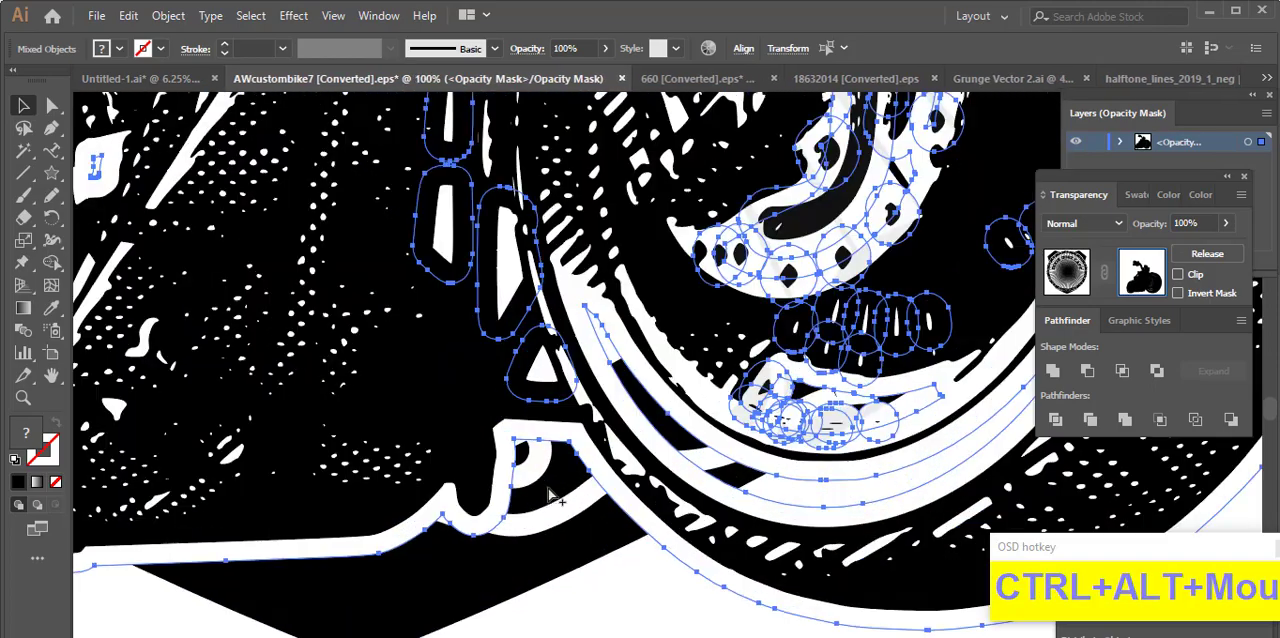
{"action": "scroll", "coordinate": [553, 501], "scroll_direction": "down", "scroll_amount": 4}
{"action": "scroll", "coordinate": [553, 501], "scroll_direction": "up", "scroll_amount": 1}
{"action": "scroll", "coordinate": [367, 432], "scroll_direction": "up", "scroll_amount": 4}
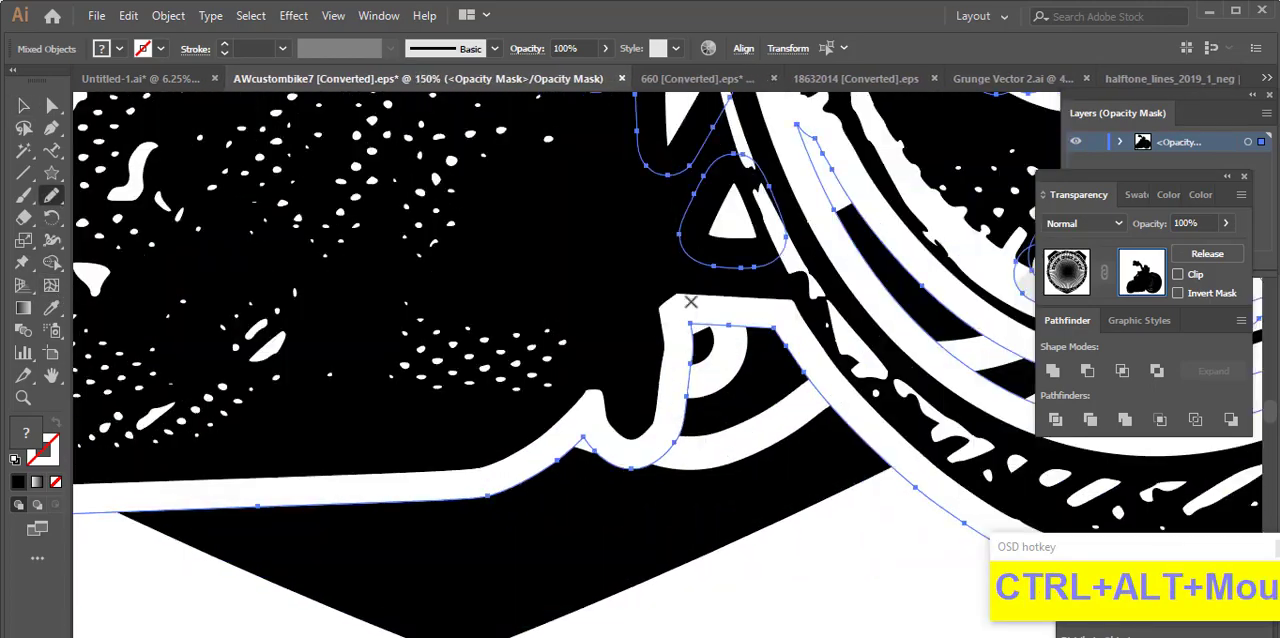
{"action": "left_click_drag", "start_coordinate": [719, 446], "coordinate": [650, 408]}
{"action": "left_click_drag", "start_coordinate": [699, 438], "coordinate": [688, 410]}
{"action": "scroll", "coordinate": [735, 402], "scroll_direction": "down", "scroll_amount": 7}
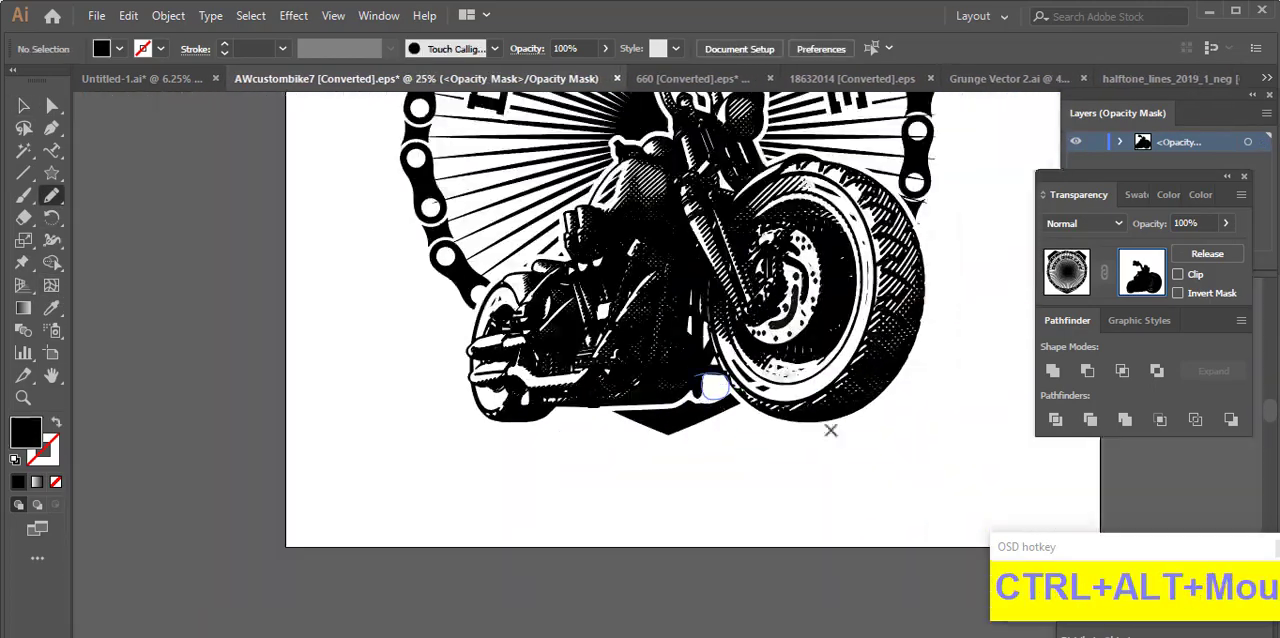
Step: Try to merge the motorcycle outline shapes in the opacity mask with the Pathfinder's Merge operation
{"action": "scroll", "coordinate": [667, 408], "scroll_direction": "up", "scroll_amount": 4}
{"action": "scroll", "coordinate": [690, 408], "scroll_direction": "down", "scroll_amount": 2}
{"action": "scroll", "coordinate": [432, 385], "scroll_direction": "up", "scroll_amount": 2}
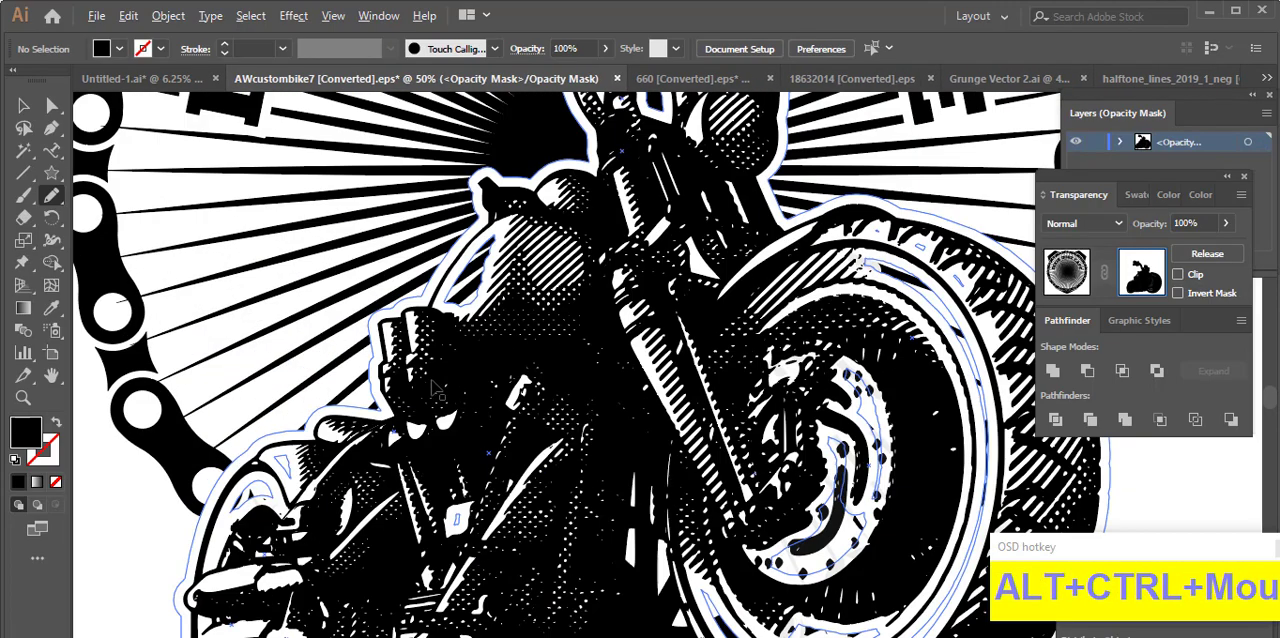
{"action": "scroll", "coordinate": [561, 401], "scroll_direction": "down", "scroll_amount": 1}
{"action": "left_click", "coordinate": [1125, 419]}
{"action": "left_click", "coordinate": [818, 378]}
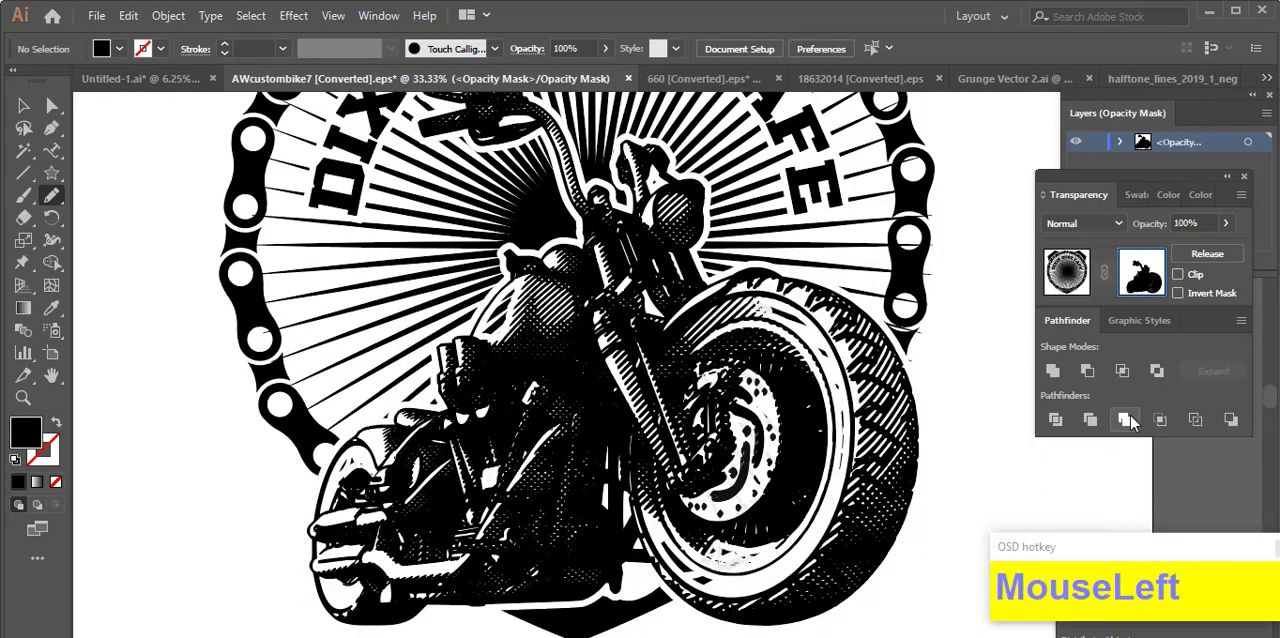
{"action": "left_click", "coordinate": [1125, 419]}
{"action": "left_click", "coordinate": [840, 378]}
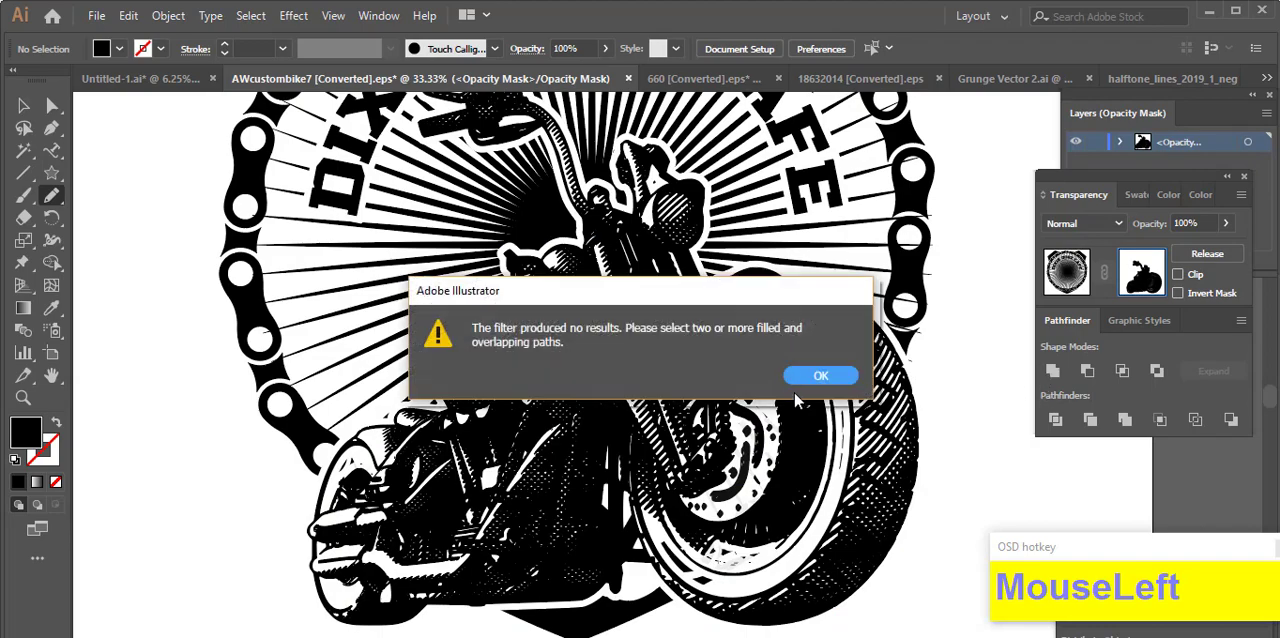
{"action": "left_click", "coordinate": [823, 377]}
Step: Mask out the background showing through the motorcycle's engine and rear wheel with a black Pencil shape
{"action": "scroll", "coordinate": [873, 407], "scroll_direction": "up", "scroll_amount": 2}
{"action": "scroll", "coordinate": [865, 402], "scroll_direction": "down", "scroll_amount": 2}
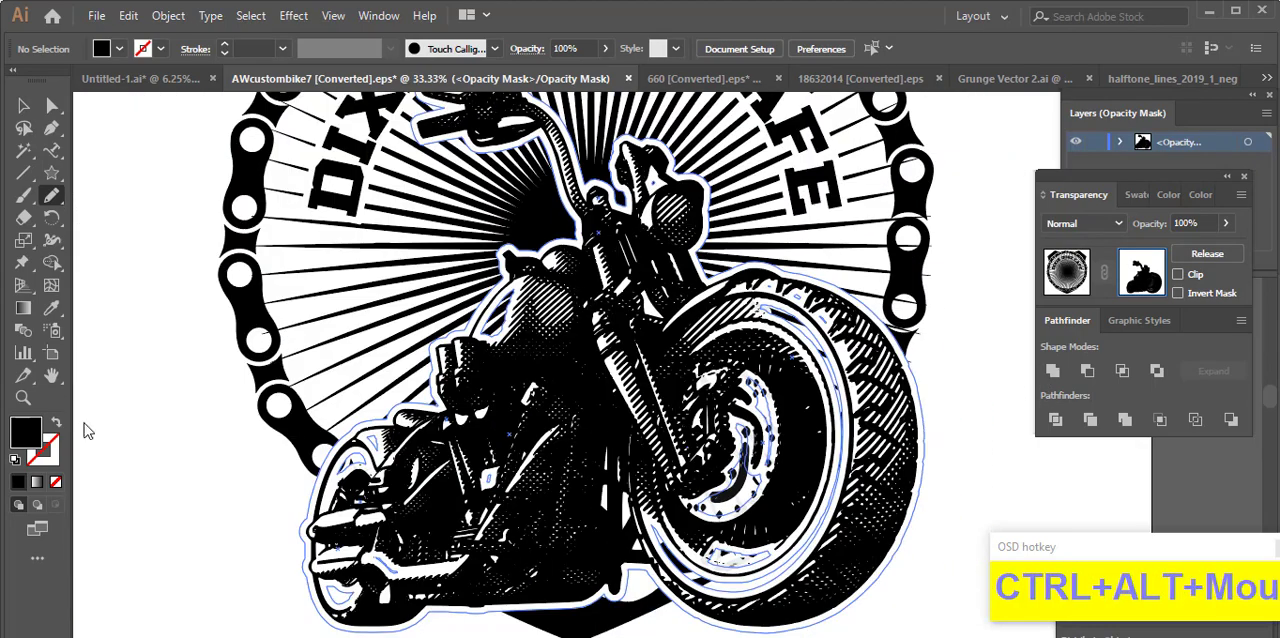
{"action": "left_click", "coordinate": [51, 203]}
{"action": "scroll", "coordinate": [404, 519], "scroll_direction": "up", "scroll_amount": 2}
{"action": "left_click_drag", "start_coordinate": [450, 597], "coordinate": [341, 577]}
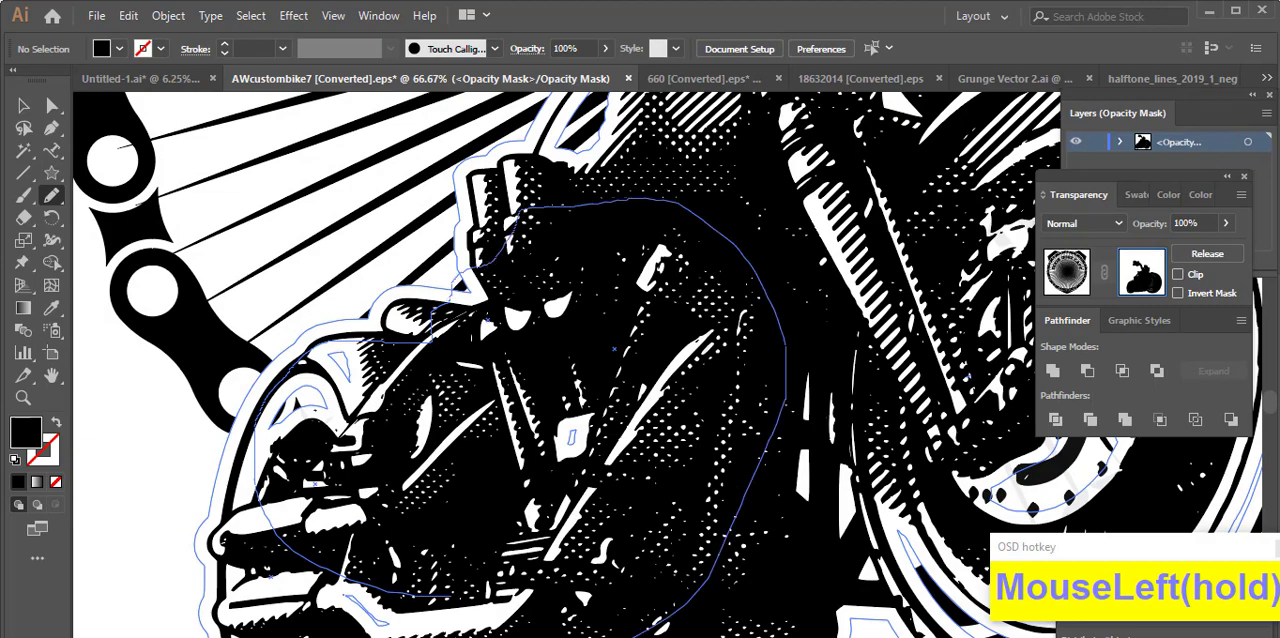
{"action": "left_click_drag", "start_coordinate": [655, 634], "coordinate": [452, 598]}
{"action": "scroll", "coordinate": [568, 464], "scroll_direction": "down", "scroll_amount": 2}
Step: Mask out the sunburst rays showing through the fuel tank and upper fork with a black Pencil shape
{"action": "left_click_drag", "start_coordinate": [630, 310], "coordinate": [470, 364]}
{"action": "scroll", "coordinate": [470, 364], "scroll_direction": "up", "scroll_amount": 2}
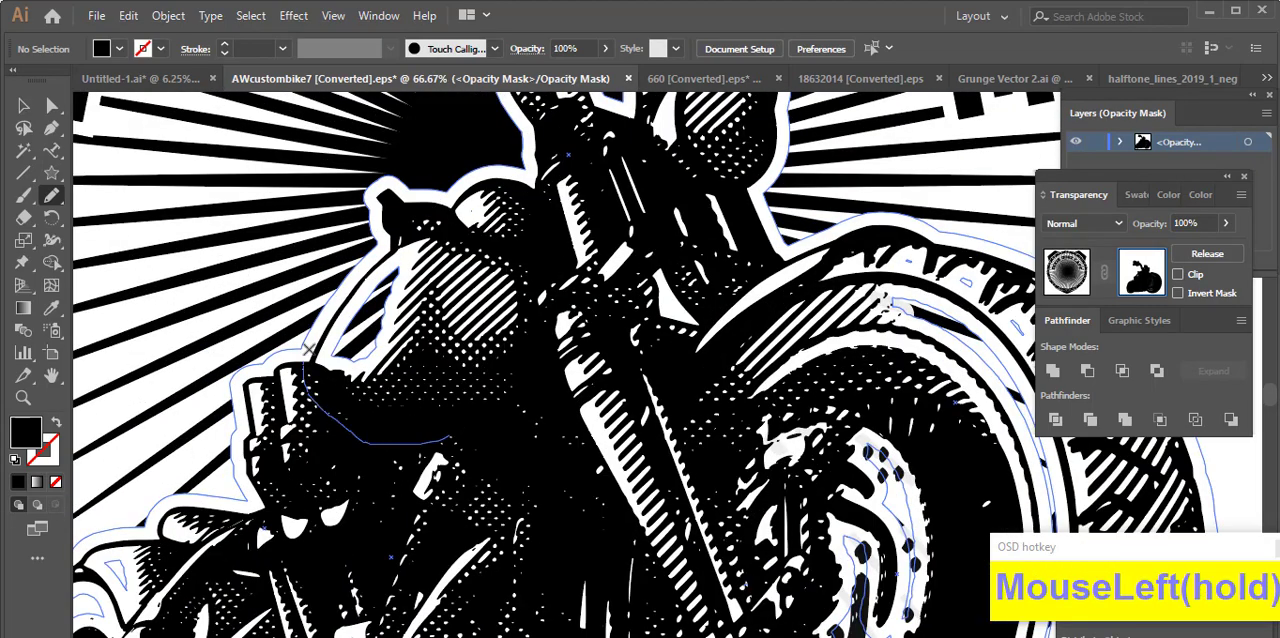
{"action": "scroll", "coordinate": [757, 284], "scroll_direction": "down", "scroll_amount": 2}
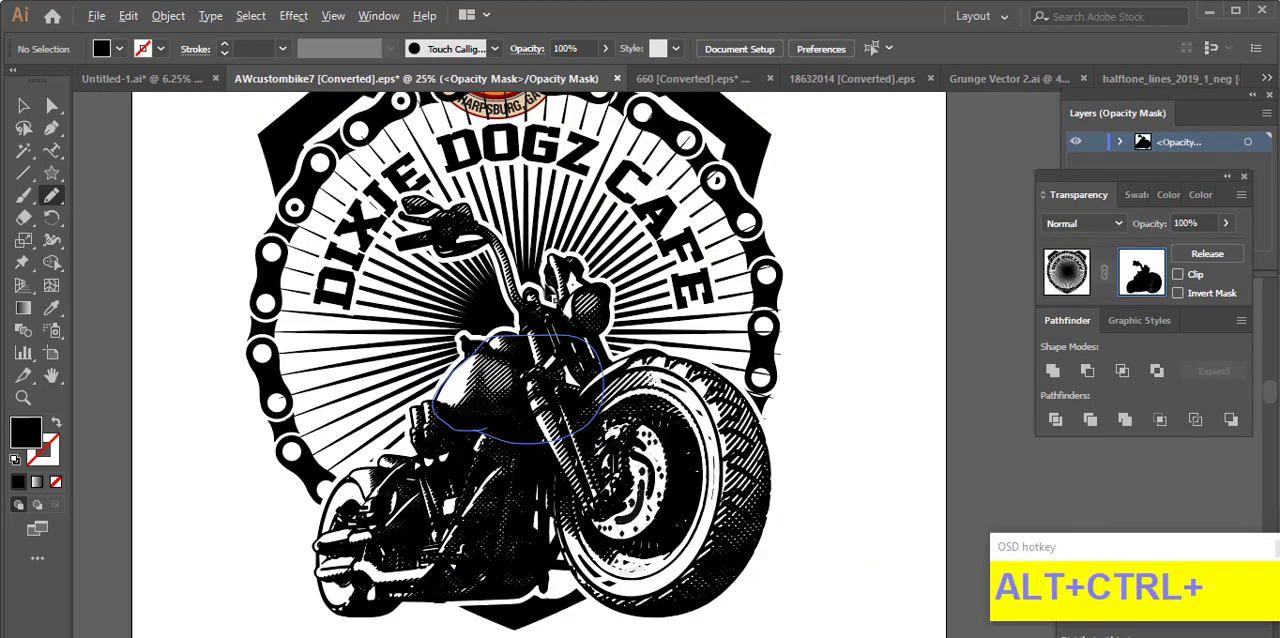
{"action": "scroll", "coordinate": [428, 248], "scroll_direction": "up", "scroll_amount": 4}
{"action": "left_click_drag", "start_coordinate": [428, 248], "coordinate": [432, 254]}
{"action": "scroll", "coordinate": [488, 310], "scroll_direction": "down", "scroll_amount": 3}
{"action": "left_click_drag", "start_coordinate": [500, 400], "coordinate": [350, 282]}
Step: Mask out the background fragments showing through the front wheel and its lower rim with black Pencil shapes
{"action": "mouse_move", "coordinate": [165, 345]}
{"action": "left_mouse_down"}
{"action": "mouse_move", "coordinate": [388, 163]}
{"action": "mouse_move", "coordinate": [192, 341]}
{"action": "left_mouse_up"}
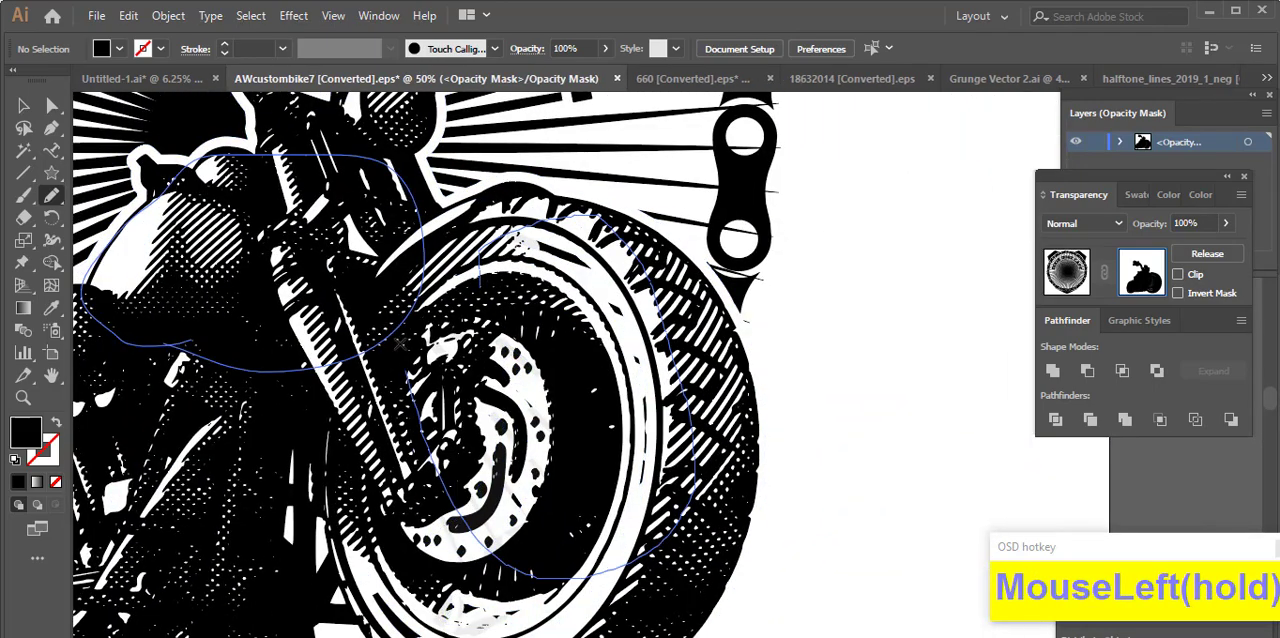
{"action": "left_click_drag", "start_coordinate": [399, 345], "coordinate": [450, 234]}
{"action": "scroll", "coordinate": [512, 268], "scroll_direction": "down", "scroll_amount": 2}
{"action": "scroll", "coordinate": [568, 412], "scroll_direction": "up", "scroll_amount": 3}
{"action": "scroll", "coordinate": [603, 358], "scroll_direction": "down", "scroll_amount": 2}
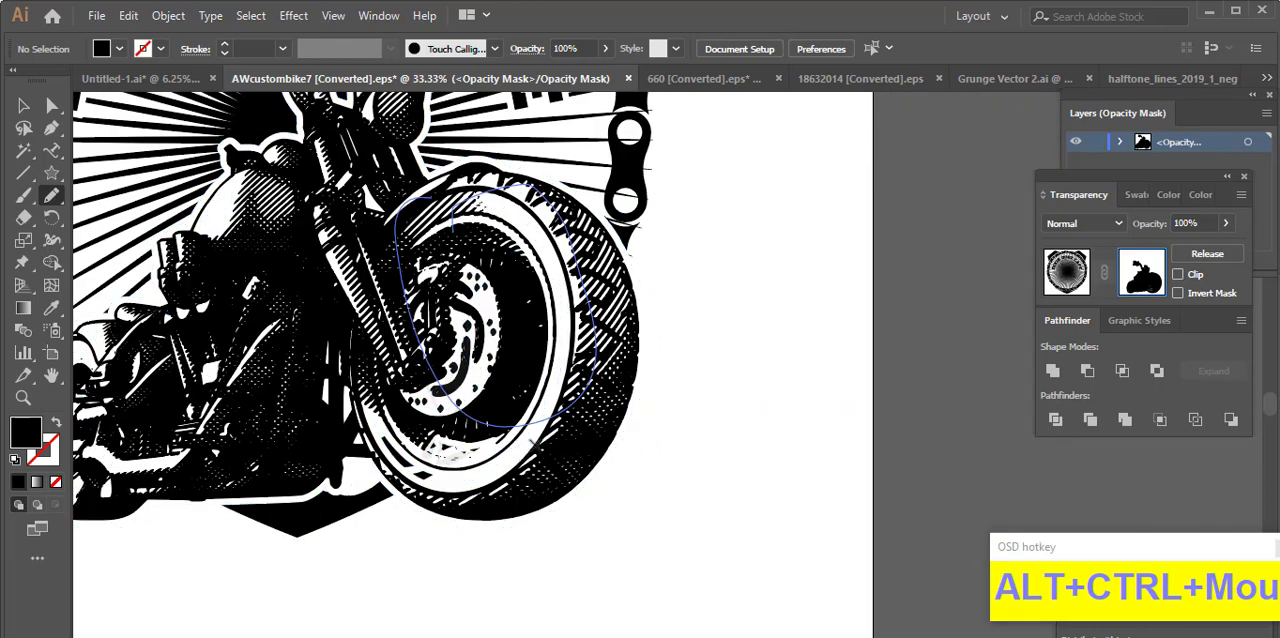
{"action": "scroll", "coordinate": [476, 342], "scroll_direction": "down", "scroll_amount": 2}
{"action": "left_click_drag", "start_coordinate": [296, 391], "coordinate": [313, 397]}
{"action": "scroll", "coordinate": [372, 372], "scroll_direction": "up", "scroll_amount": 2}
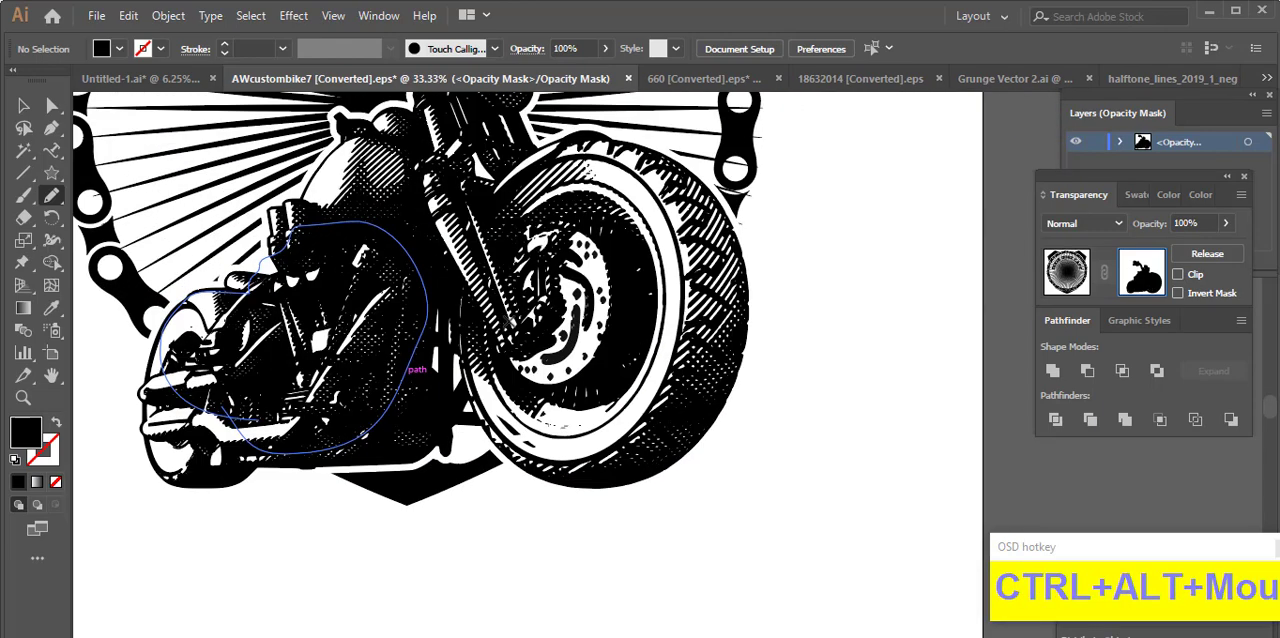
{"action": "scroll", "coordinate": [466, 350], "scroll_direction": "down", "scroll_amount": 3}
Step: Return from the opacity mask to the artwork and select the masked shield, chain ring and sunburst group below the wings
{"action": "left_click", "coordinate": [1067, 286]}
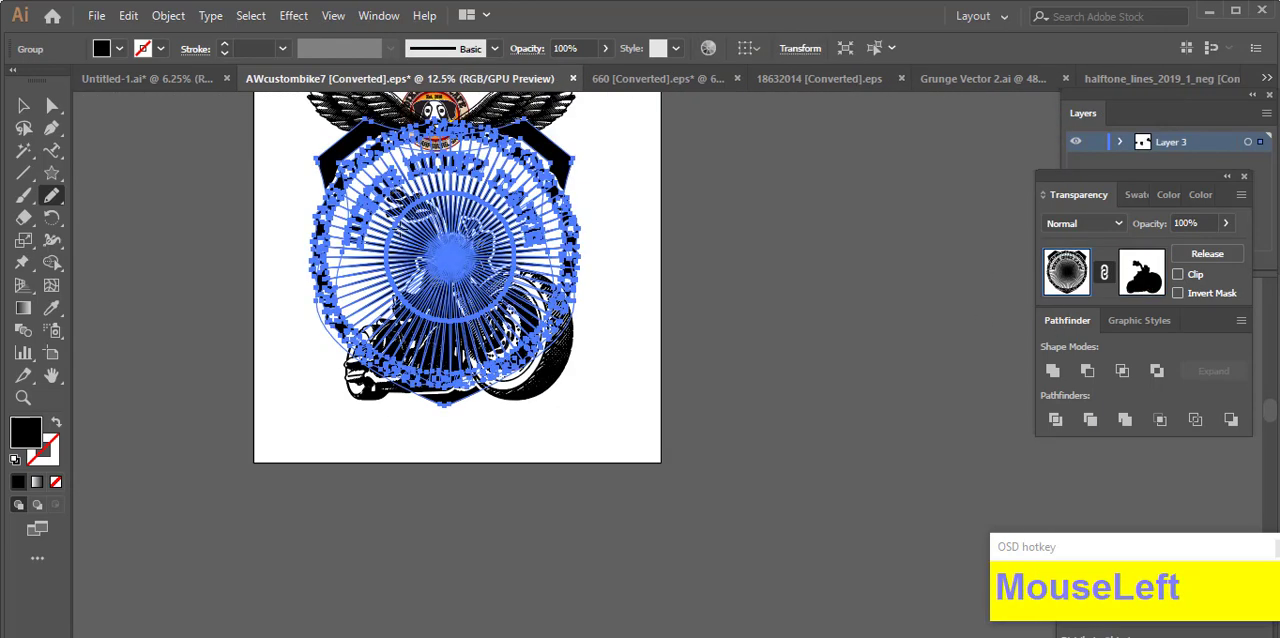
{"action": "left_click", "coordinate": [23, 107]}
{"action": "left_click", "coordinate": [680, 252]}
{"action": "left_click_drag", "start_coordinate": [674, 256], "coordinate": [673, 328]}
{"action": "scroll", "coordinate": [611, 313], "scroll_direction": "up", "scroll_amount": 1}
{"action": "left_click_drag", "start_coordinate": [651, 276], "coordinate": [681, 348]}
{"action": "scroll", "coordinate": [372, 200], "scroll_direction": "up", "scroll_amount": 1}
{"action": "left_click", "coordinate": [656, 300]}
{"action": "left_click", "coordinate": [656, 308]}
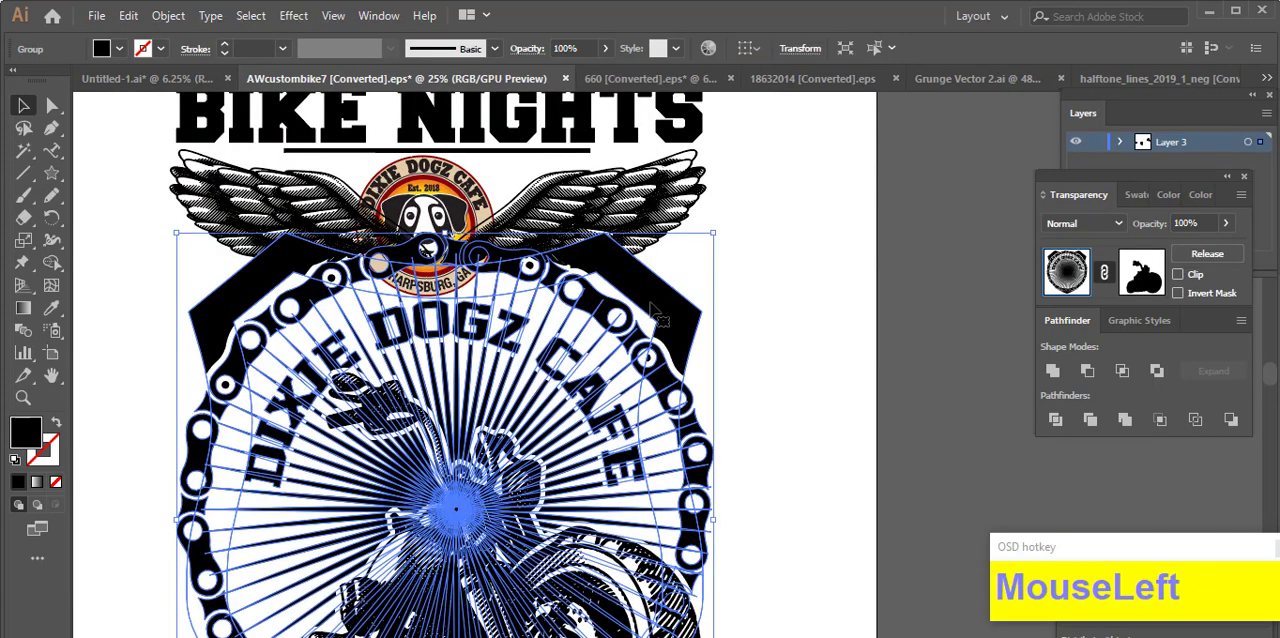
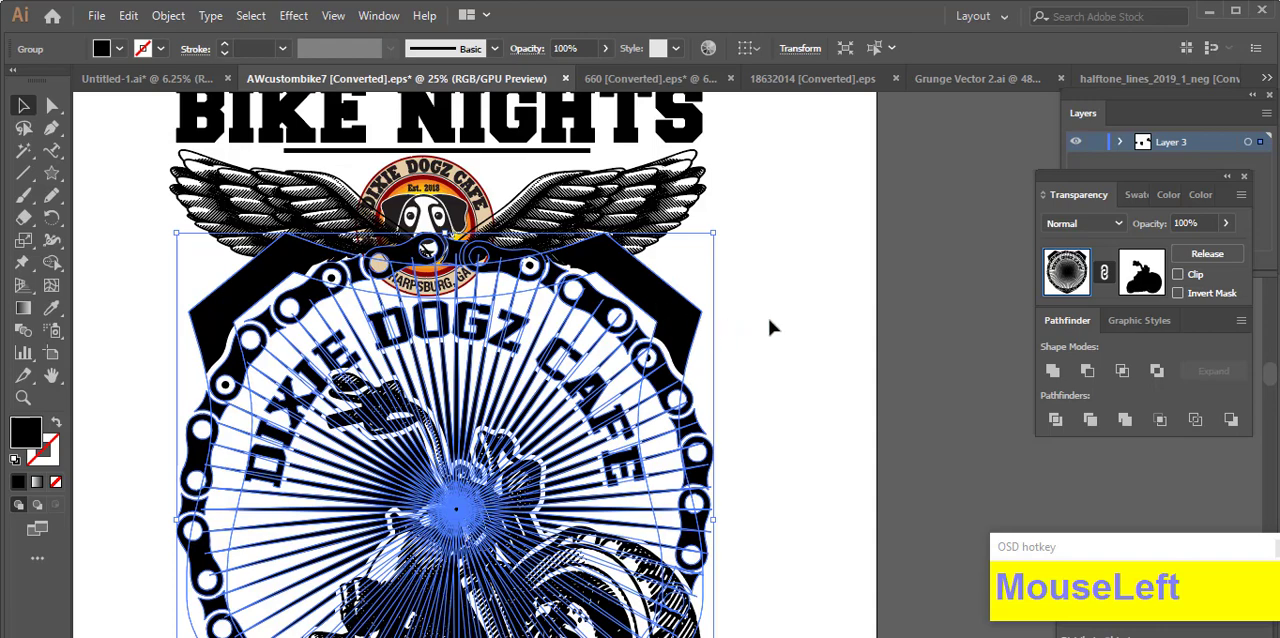
Step: Offset the wings' paths by 13 px with round joins and cut the resulting offset shapes
{"action": "left_click", "coordinate": [620, 230]}
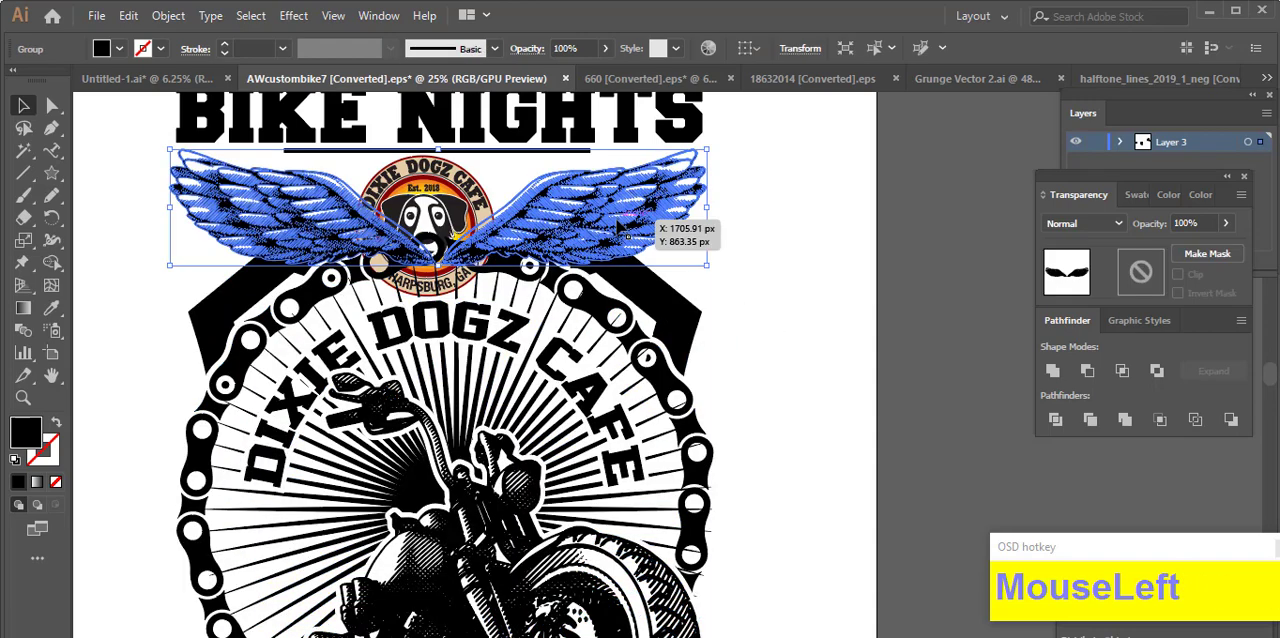
{"action": "key", "text": "ctrl+alt+o"}
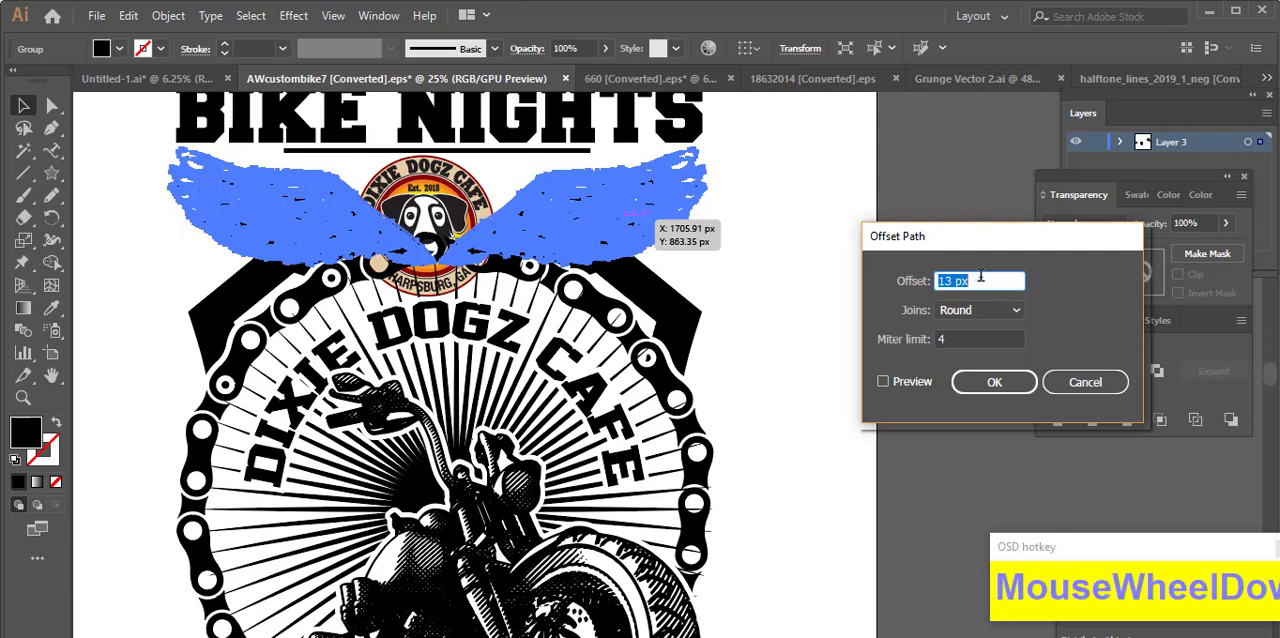
{"action": "left_click", "coordinate": [994, 382]}
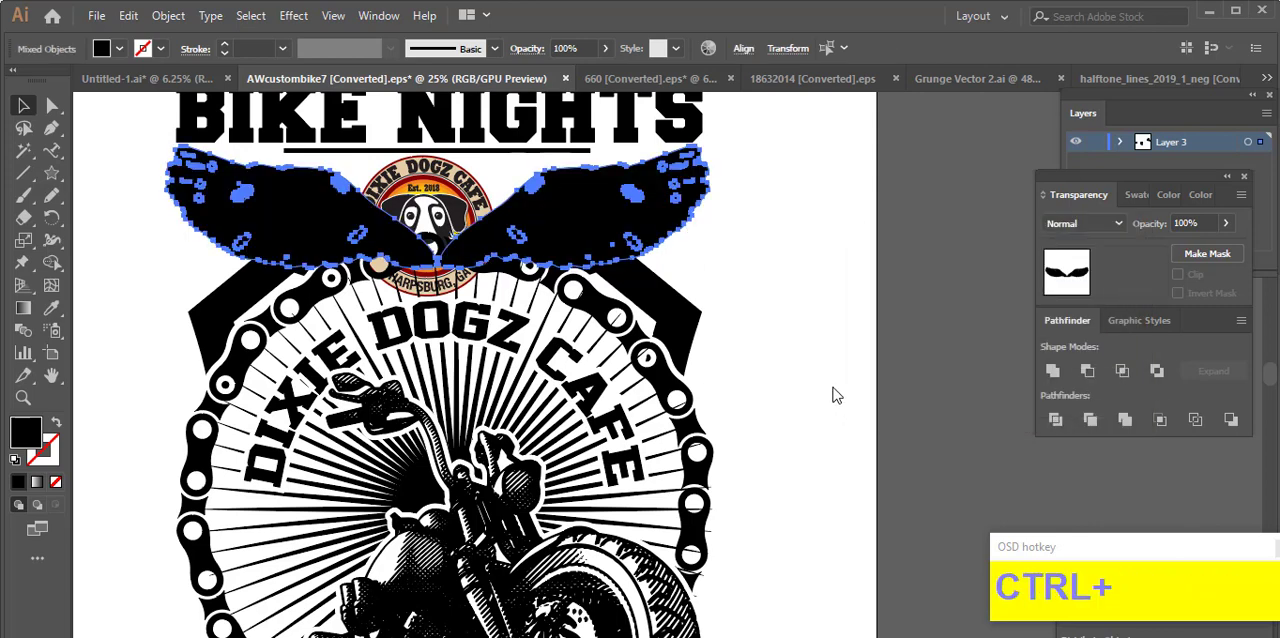
{"action": "key", "text": "ctrl+x"}
Step: Isolate the group and paste the wing offset in place into the shield's opacity mask, returning to the full artwork
{"action": "double_click", "coordinate": [677, 312]}
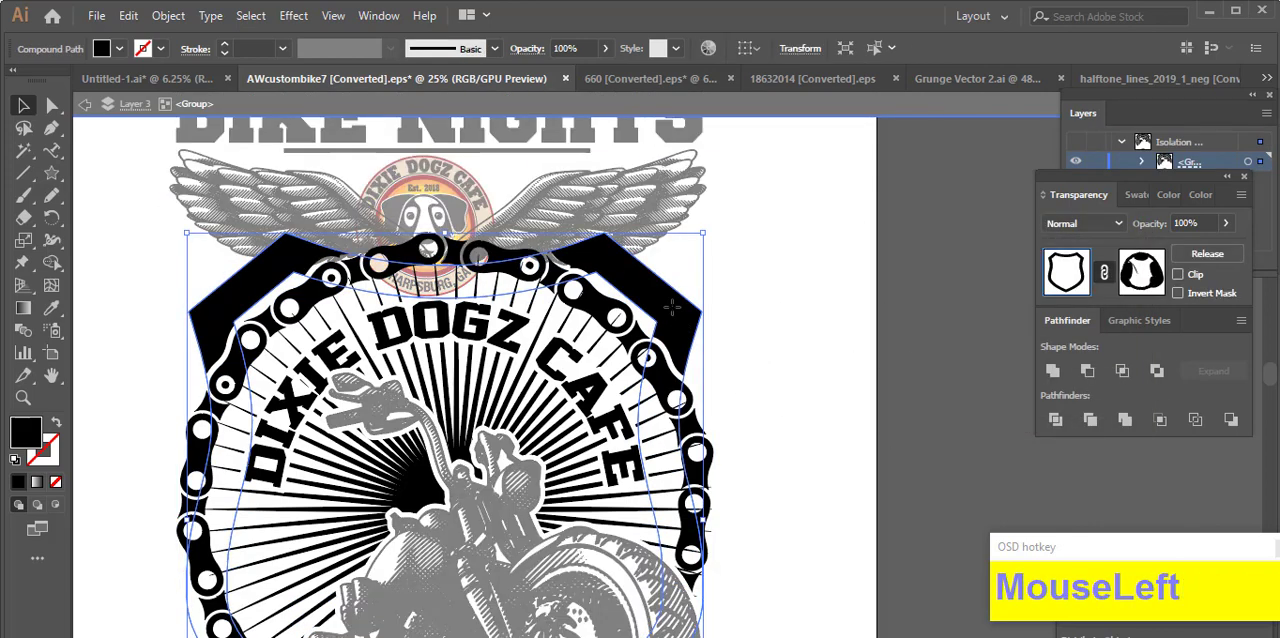
{"action": "double_click", "coordinate": [676, 305]}
{"action": "left_click", "coordinate": [1143, 275]}
{"action": "key", "text": "ctrl+f"}
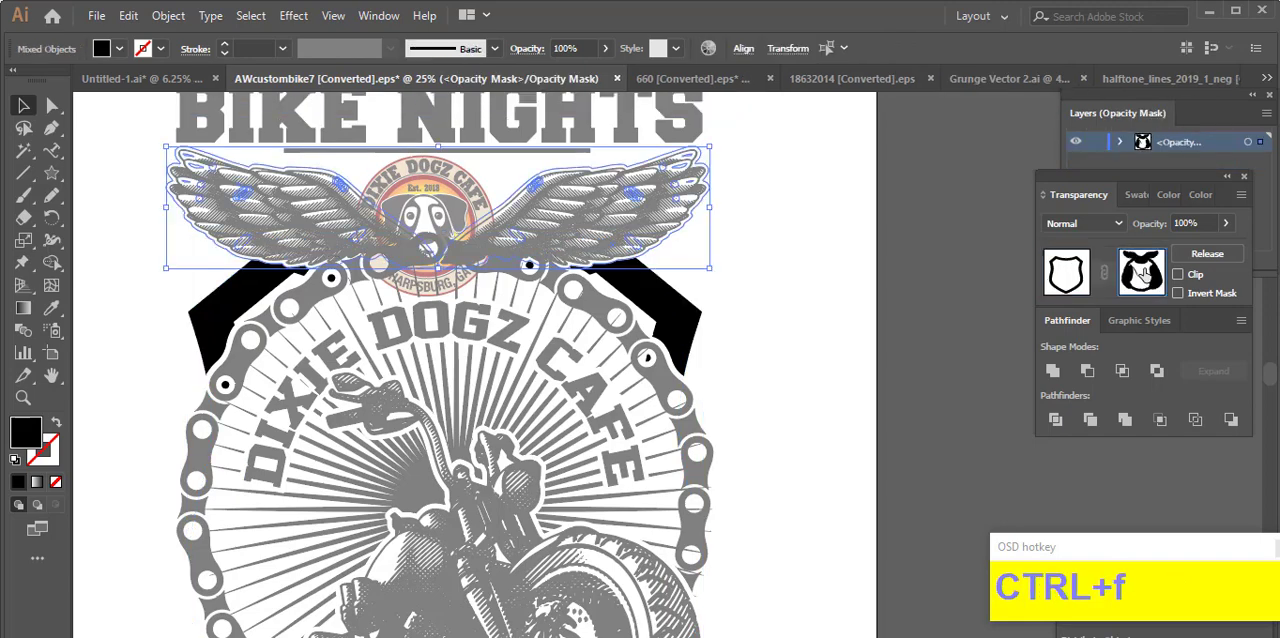
{"action": "left_click", "coordinate": [1070, 277]}
{"action": "double_click", "coordinate": [750, 408]}
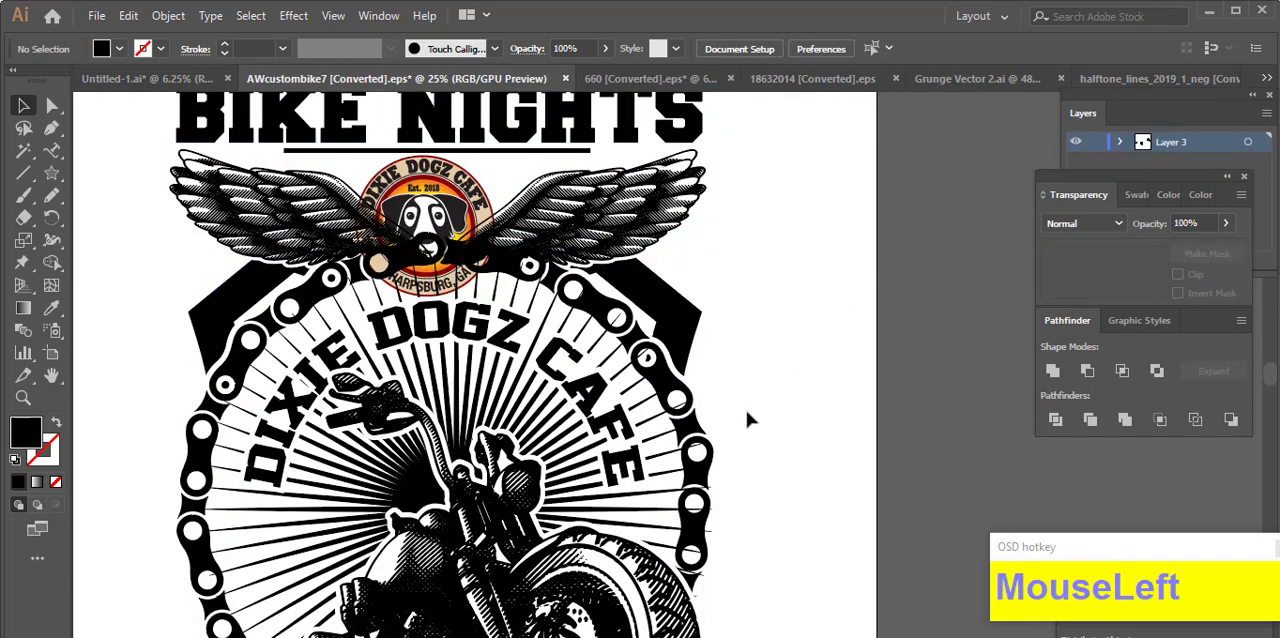
Step: Isolate the group, offset the chain ring's paths by 14 px with round joins and cut the offset shapes
{"action": "left_click", "coordinate": [701, 466]}
{"action": "left_click", "coordinate": [735, 480]}
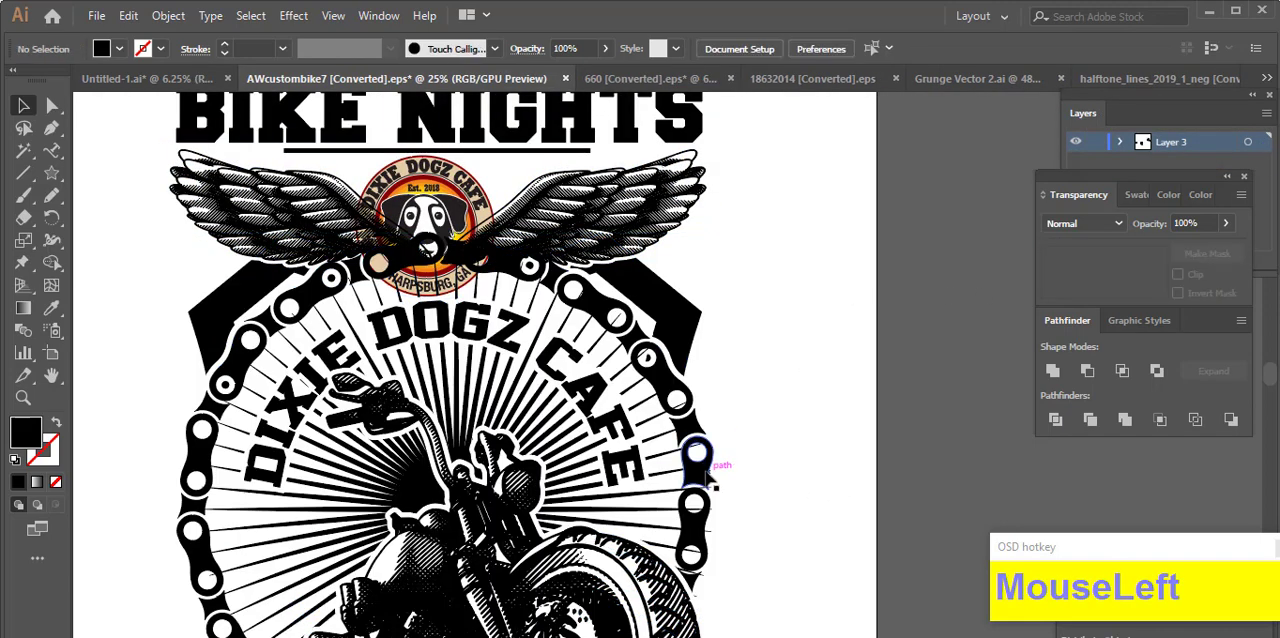
{"action": "double_click", "coordinate": [705, 476]}
{"action": "left_click", "coordinate": [709, 493]}
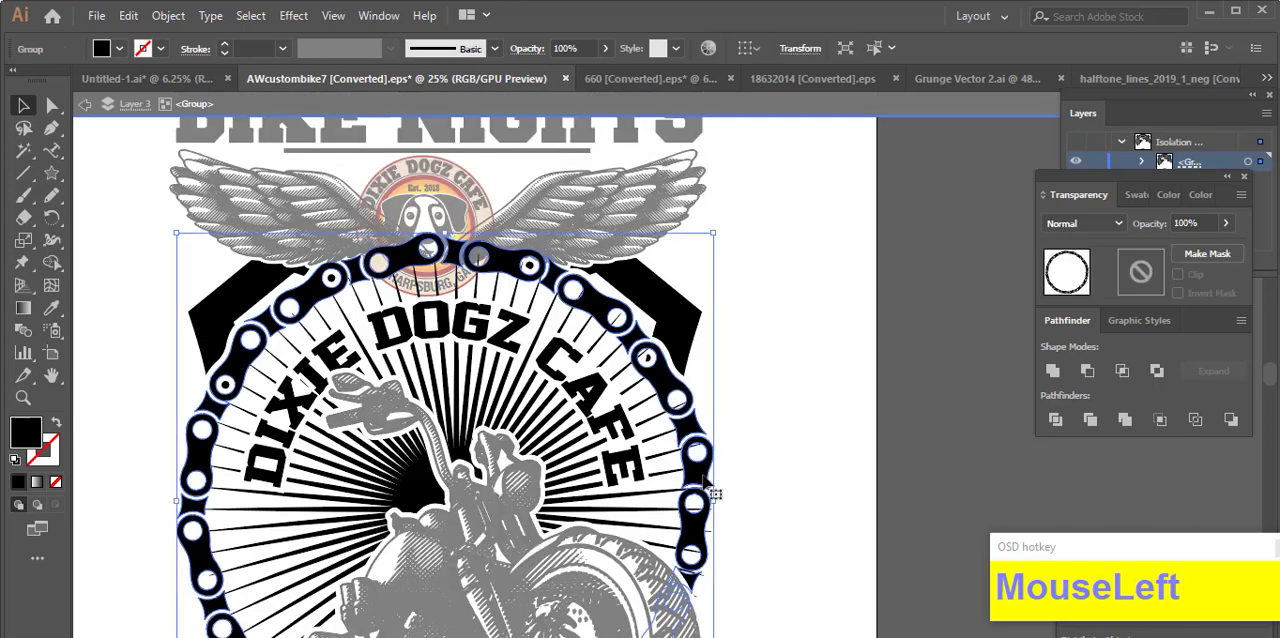
{"action": "key", "text": "ctrl+alt+o"}
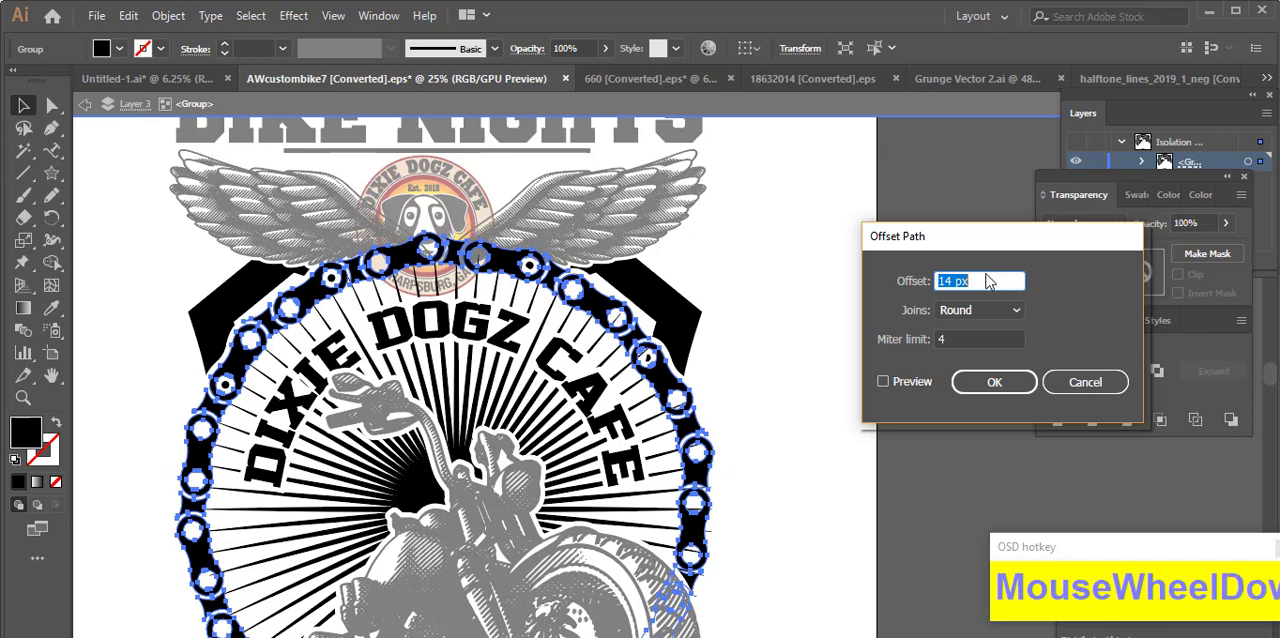
{"action": "left_click", "coordinate": [994, 382]}
{"action": "key", "text": "ctrl+x"}
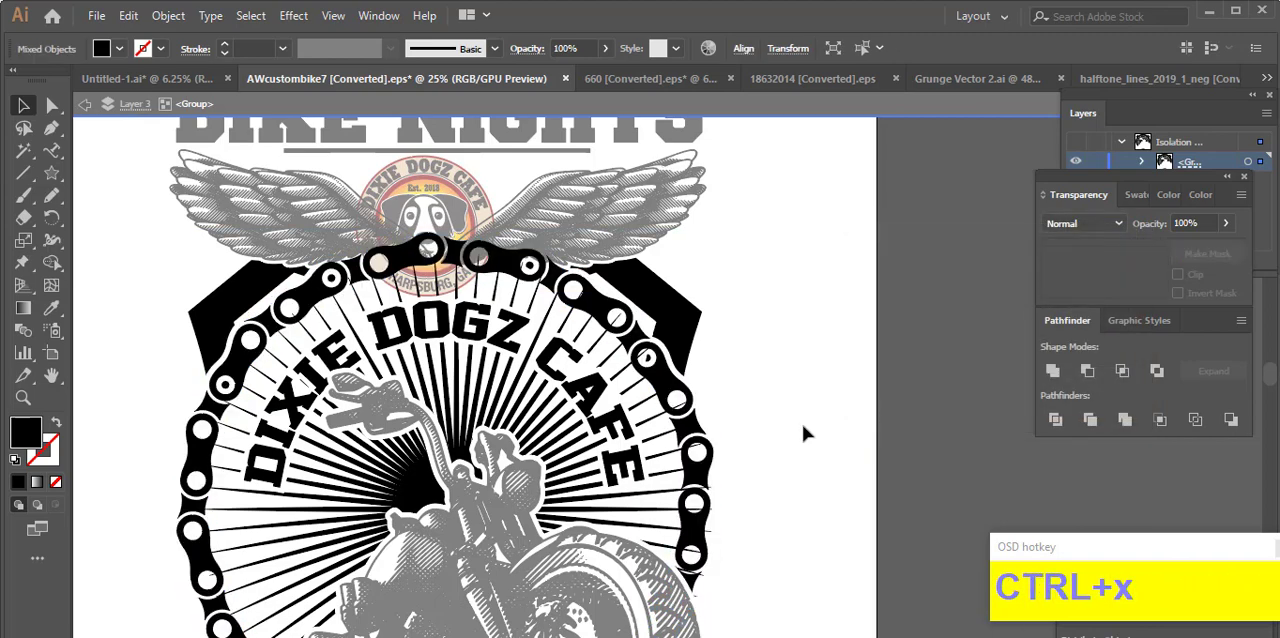
Step: Leave isolation mode and select only the wings
{"action": "double_click", "coordinate": [138, 229]}
{"action": "left_click", "coordinate": [238, 238]}
{"action": "left_click", "coordinate": [636, 397], "text": "shift"}
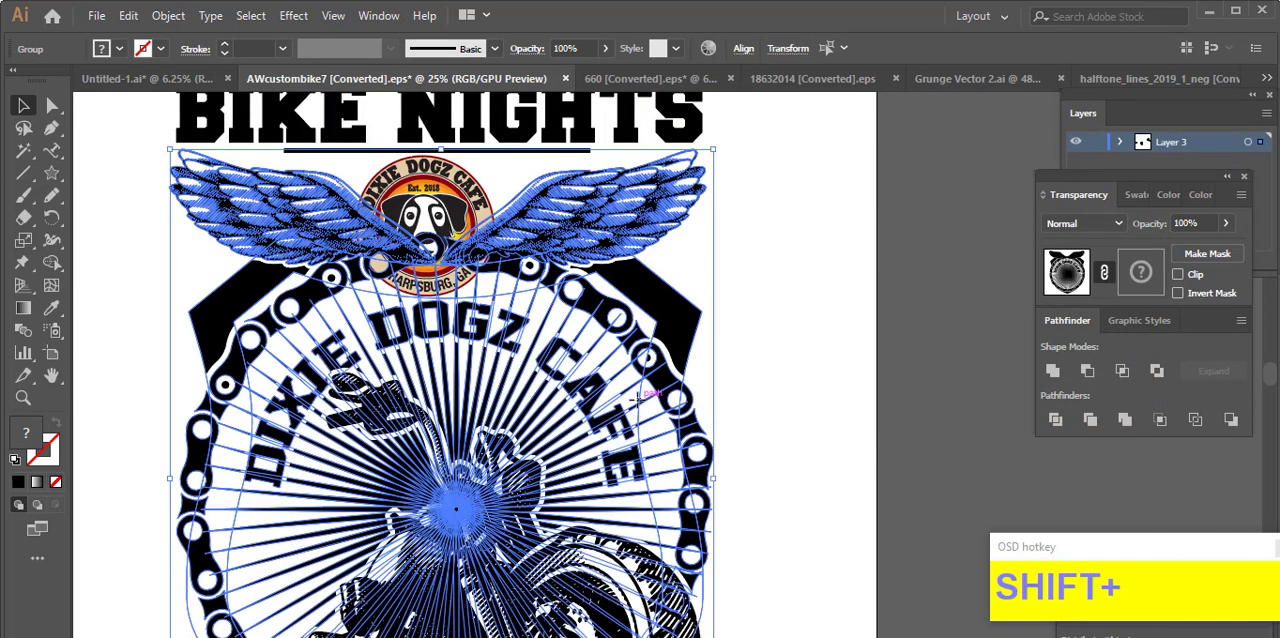
{"action": "double_click", "coordinate": [638, 400]}
{"action": "double_click", "coordinate": [806, 417]}
{"action": "left_click", "coordinate": [645, 225]}
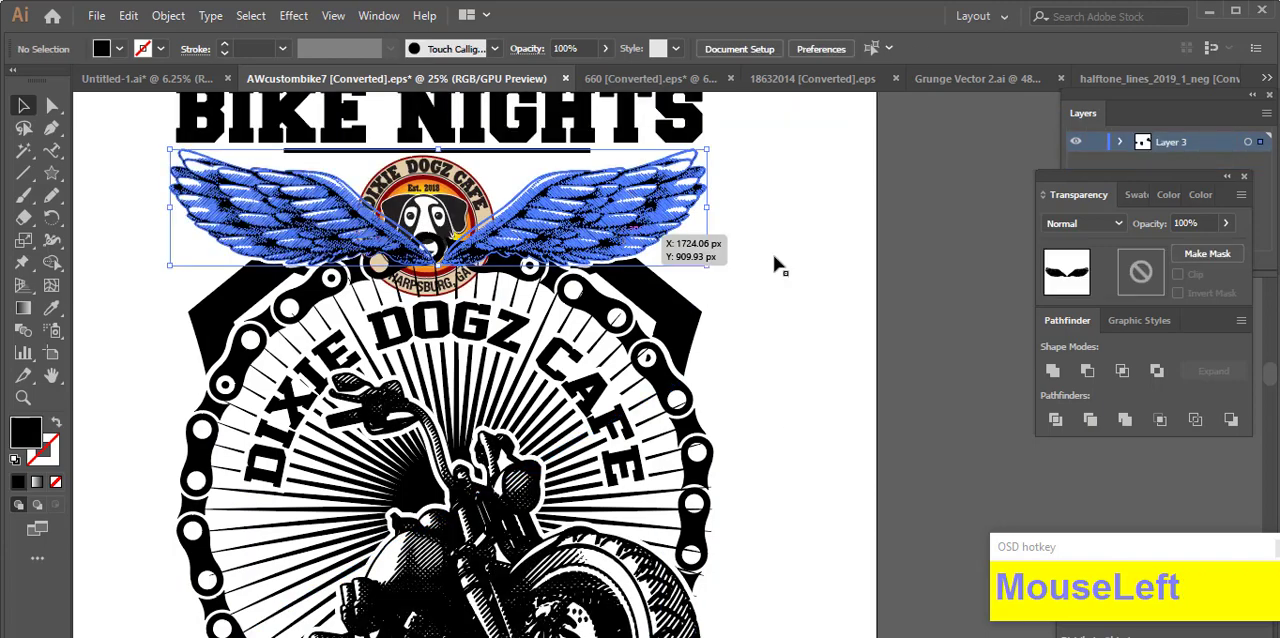
Step: Create an opacity mask on the wings from the black chain ring offset pasted in place, and return to the artwork
{"action": "double_click", "coordinate": [1146, 284]}
{"action": "key", "text": "ctrl+f"}
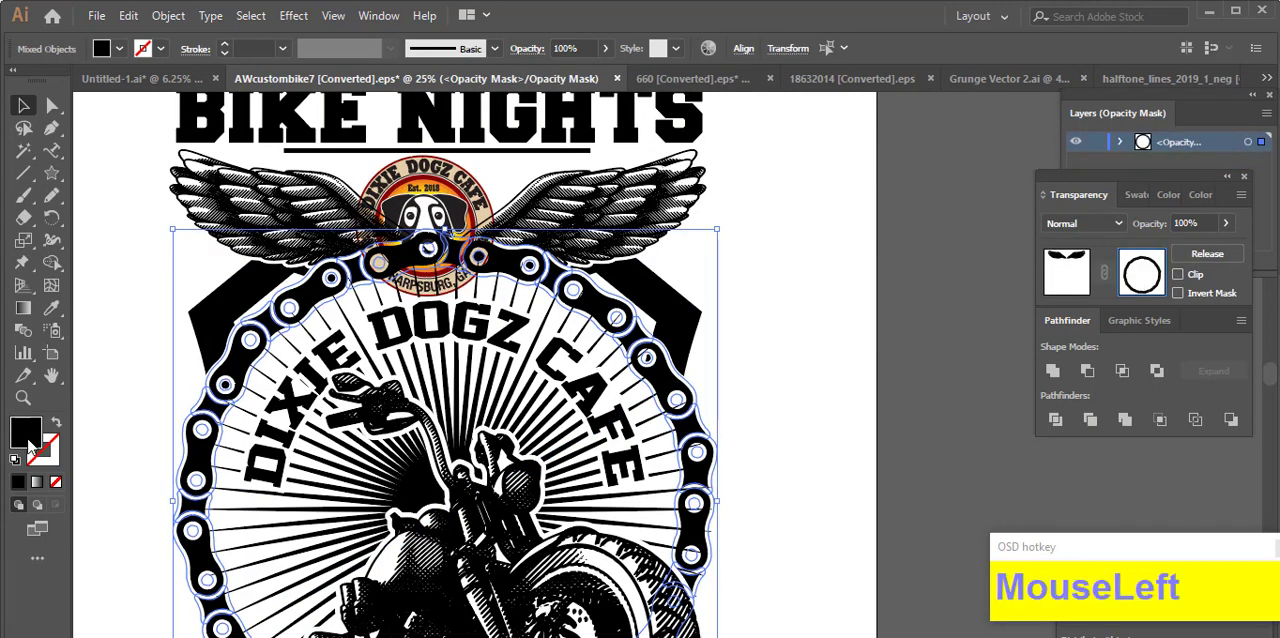
{"action": "double_click", "coordinate": [30, 443]}
{"action": "left_click", "coordinate": [814, 240]}
{"action": "scroll", "coordinate": [700, 287], "scroll_direction": "up", "scroll_amount": 1}
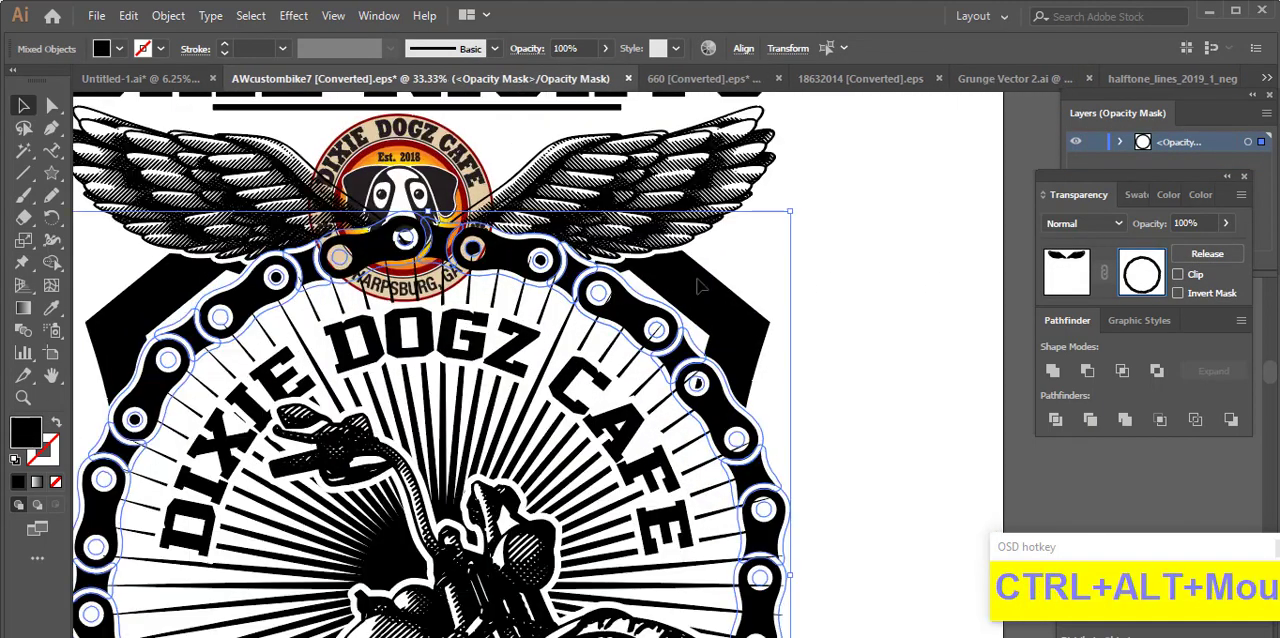
{"action": "left_click", "coordinate": [1066, 273]}
{"action": "left_click", "coordinate": [950, 328]}
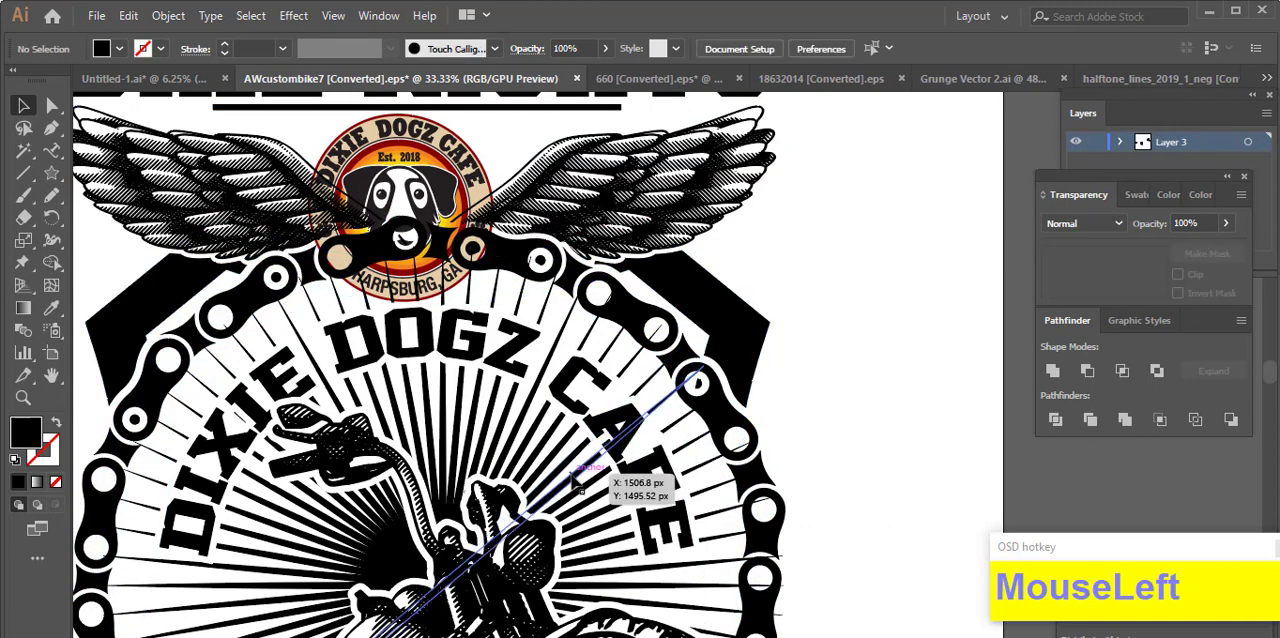
Step: Isolate the group and paste the chain ring offset in place into the sunburst's opacity mask
{"action": "double_click", "coordinate": [602, 464]}
{"action": "left_click", "coordinate": [1133, 283]}
{"action": "key", "text": "ctrl+f"}
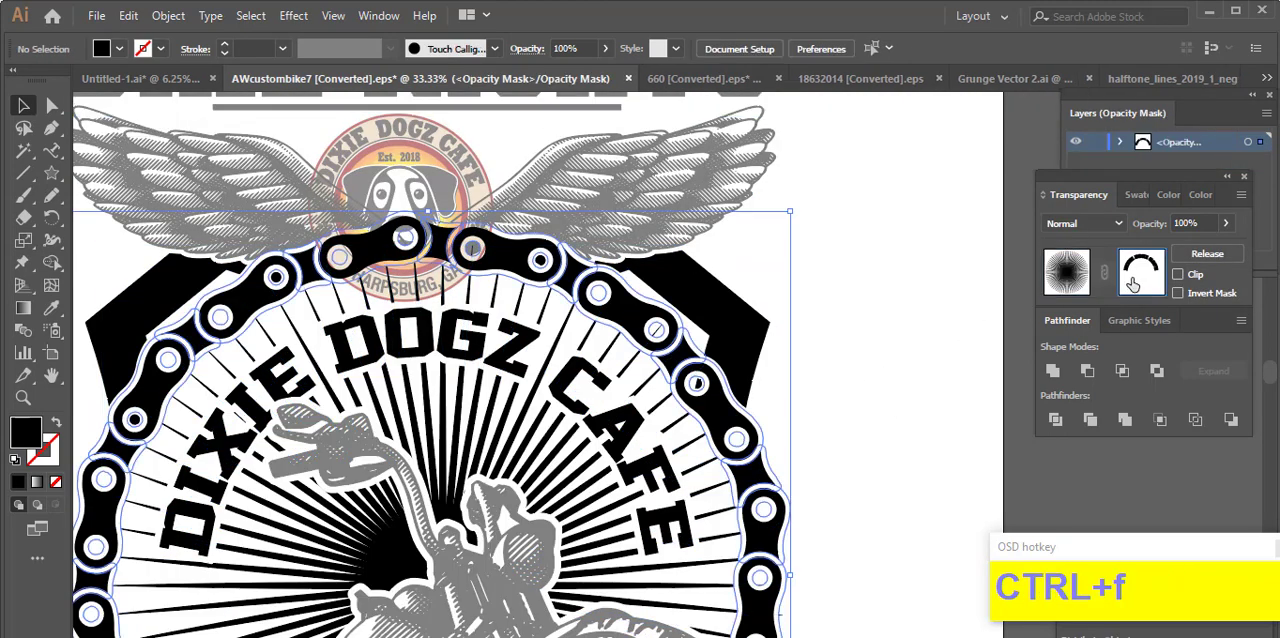
Step: Mask out the sunburst ray fragment inside the upper-right chain link hole with a black Pencil shape
{"action": "scroll", "coordinate": [851, 554], "scroll_direction": "down", "scroll_amount": 3}
{"action": "left_click", "coordinate": [48, 198]}
{"action": "scroll", "coordinate": [620, 199], "scroll_direction": "up", "scroll_amount": 3}
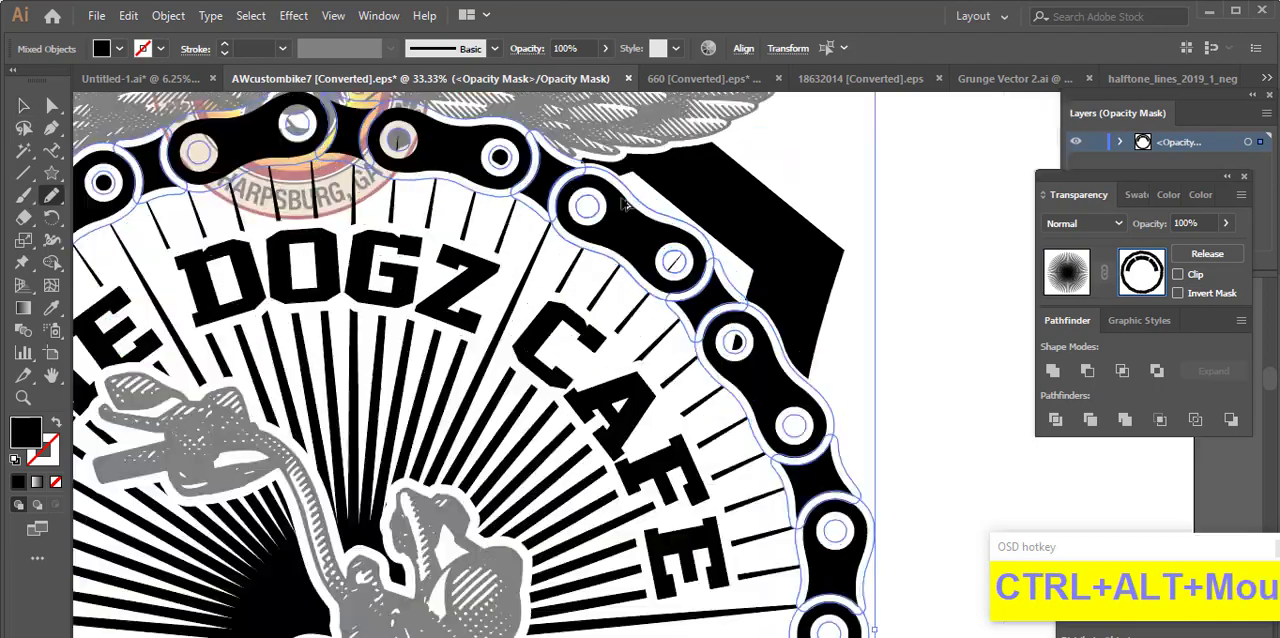
{"action": "left_click_drag", "start_coordinate": [673, 275], "coordinate": [682, 286]}
{"action": "scroll", "coordinate": [704, 314], "scroll_direction": "down", "scroll_amount": 2}
{"action": "scroll", "coordinate": [830, 440], "scroll_direction": "up", "scroll_amount": 3}
{"action": "scroll", "coordinate": [770, 360], "scroll_direction": "down", "scroll_amount": 5}
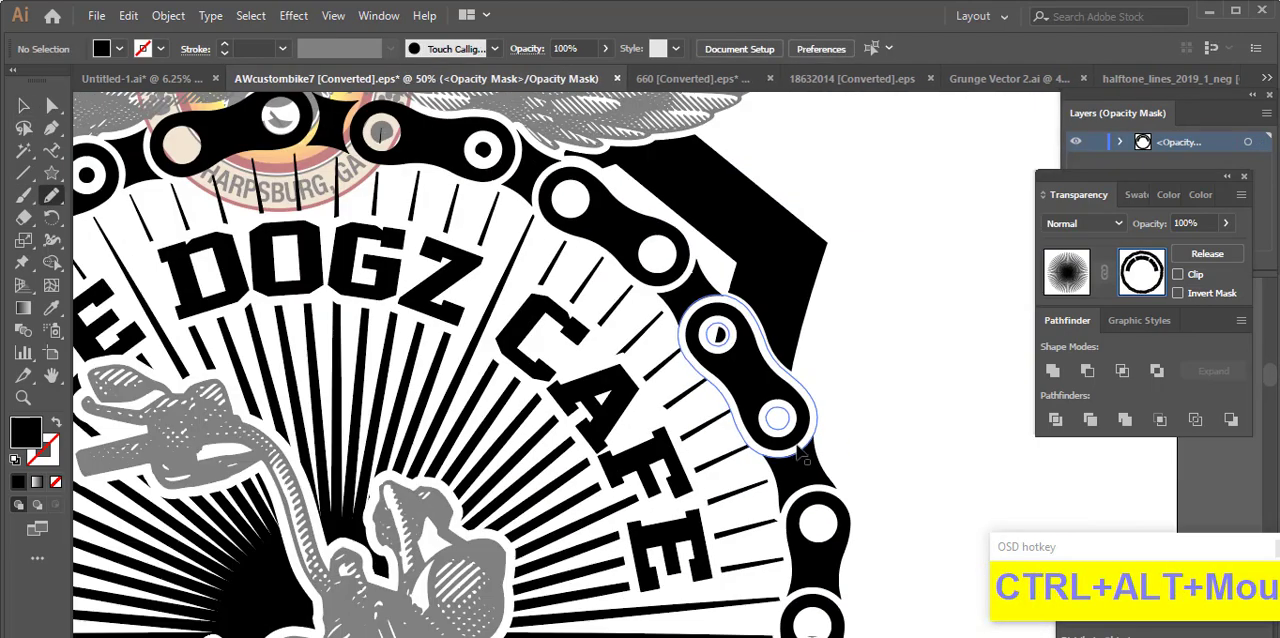
Step: Mask out the remaining sunburst fragments in the link holes on the chain's right side with Pencil shapes and return to the artwork
{"action": "scroll", "coordinate": [765, 380], "scroll_direction": "down", "scroll_amount": 1}
{"action": "scroll", "coordinate": [760, 395], "scroll_direction": "up", "scroll_amount": 3}
{"action": "mouse_move", "coordinate": [771, 425]}
{"action": "left_mouse_down"}
{"action": "mouse_move", "coordinate": [750, 436]}
{"action": "mouse_move", "coordinate": [774, 436]}
{"action": "left_mouse_up"}
{"action": "scroll", "coordinate": [775, 312], "scroll_direction": "up", "scroll_amount": 4}
{"action": "mouse_move", "coordinate": [779, 299]}
{"action": "left_mouse_down"}
{"action": "mouse_move", "coordinate": [754, 377]}
{"action": "mouse_move", "coordinate": [768, 320]}
{"action": "left_mouse_up"}
{"action": "scroll", "coordinate": [748, 296], "scroll_direction": "down", "scroll_amount": 2}
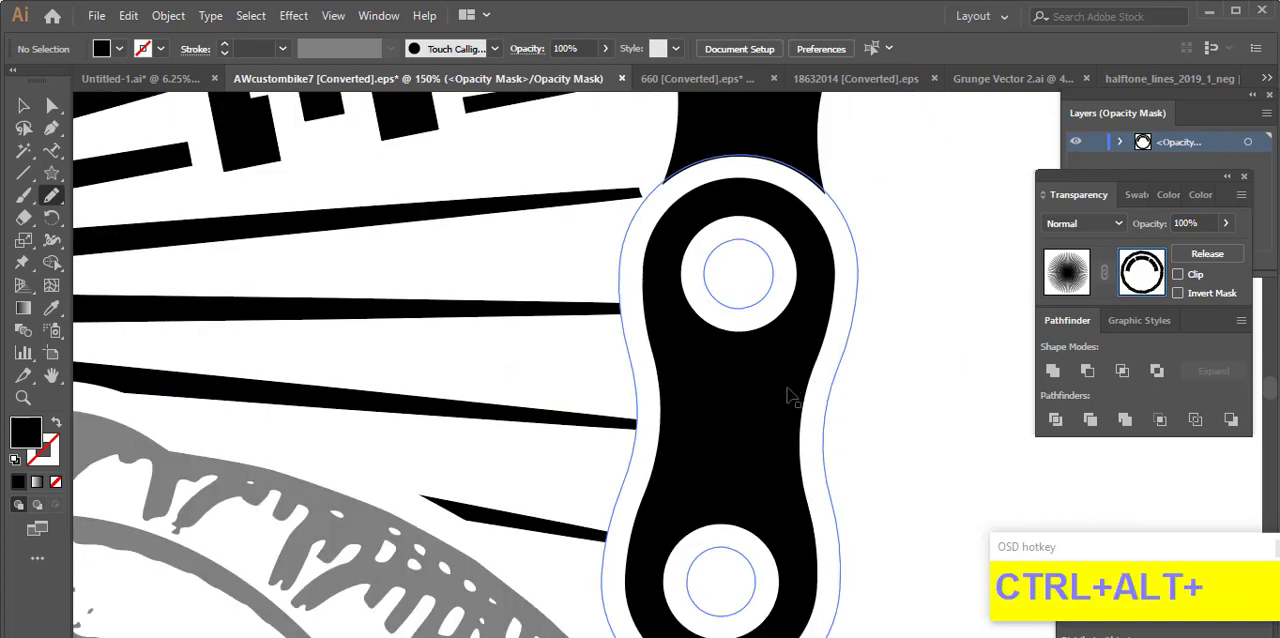
{"action": "scroll", "coordinate": [790, 397], "scroll_direction": "down", "scroll_amount": 4}
{"action": "left_click", "coordinate": [1068, 286]}
{"action": "left_click", "coordinate": [23, 106]}
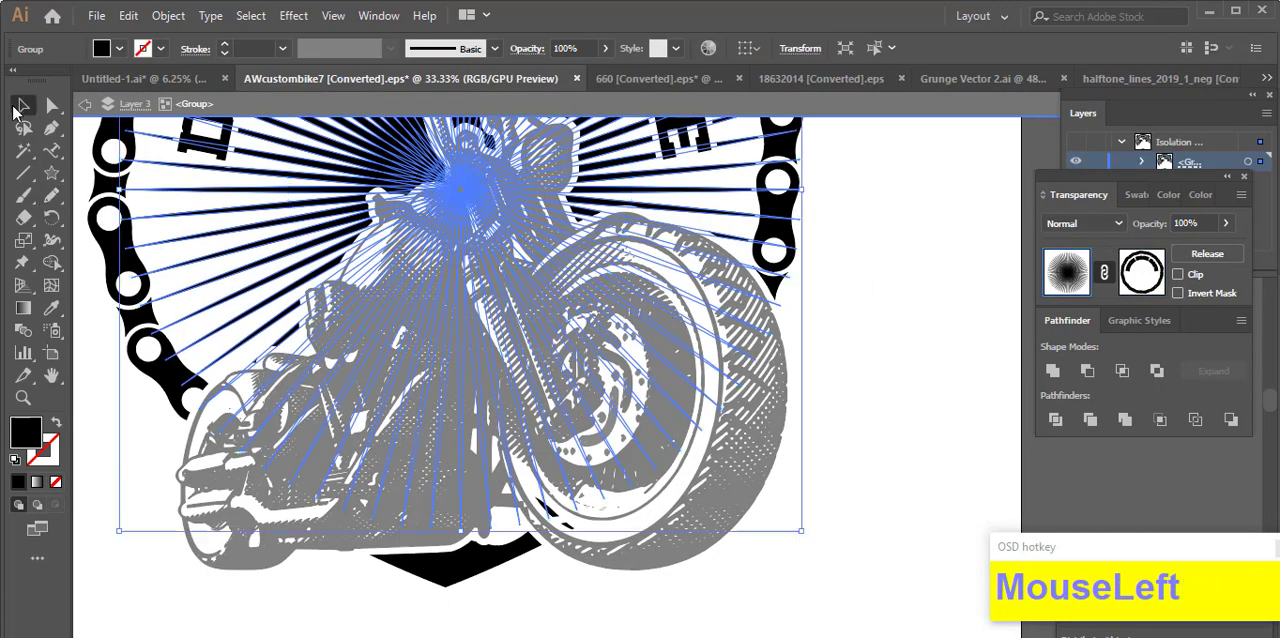
{"action": "left_click", "coordinate": [867, 302]}
{"action": "left_click_drag", "start_coordinate": [867, 302], "coordinate": [911, 422]}
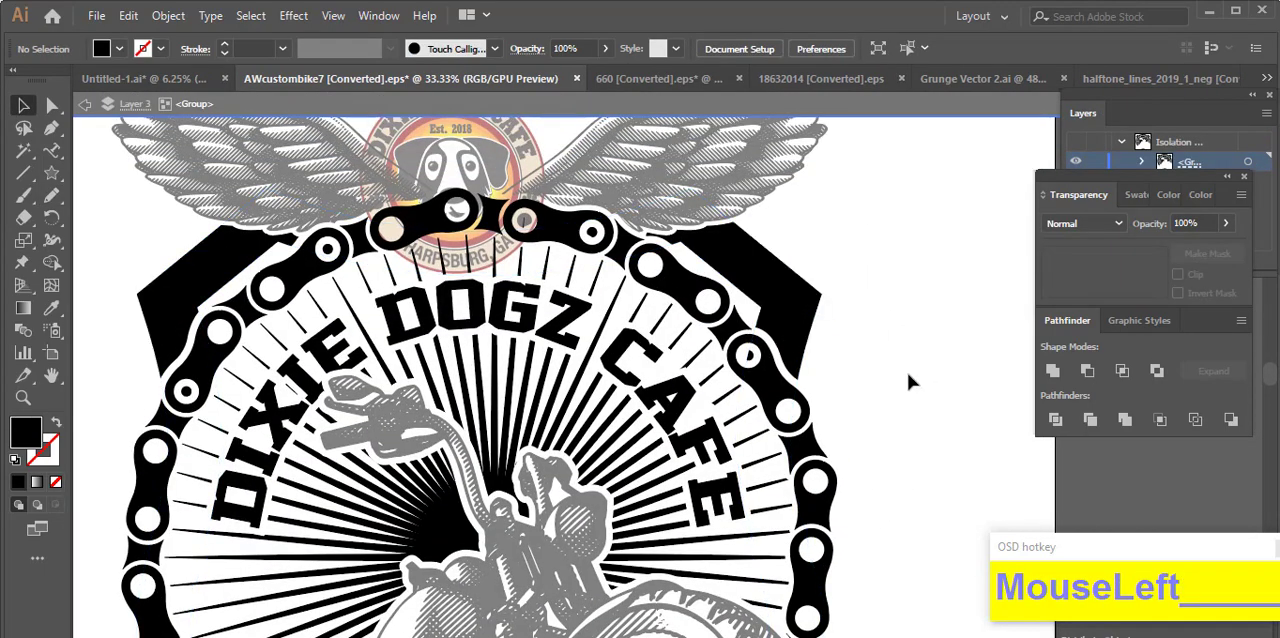
Step: Paste the chain ring offset in place into the shield's opacity mask
{"action": "left_click", "coordinate": [793, 346]}
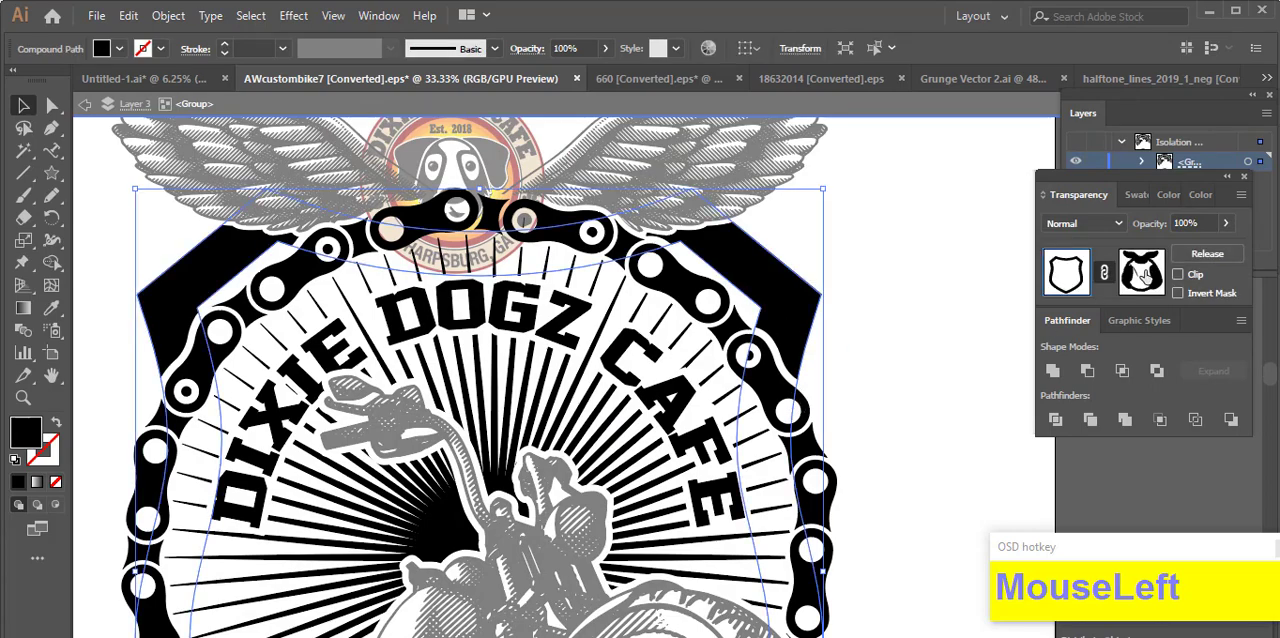
{"action": "left_click", "coordinate": [1146, 277]}
{"action": "key", "text": "ctrl+f"}
Step: Mask out the shield fragments inside the upper chain link holes with black Pencil shapes and return to the artwork
{"action": "left_click", "coordinate": [51, 196]}
{"action": "scroll", "coordinate": [768, 373], "scroll_direction": "up", "scroll_amount": 3}
{"action": "mouse_move", "coordinate": [762, 330]}
{"action": "left_mouse_down"}
{"action": "mouse_move", "coordinate": [706, 285]}
{"action": "mouse_move", "coordinate": [740, 352]}
{"action": "left_mouse_up"}
{"action": "left_click", "coordinate": [717, 312], "text": "ctrl"}
{"action": "scroll", "coordinate": [744, 348], "scroll_direction": "down", "scroll_amount": 3}
{"action": "scroll", "coordinate": [218, 386], "scroll_direction": "up", "scroll_amount": 3}
{"action": "mouse_move", "coordinate": [333, 262]}
{"action": "left_mouse_down"}
{"action": "mouse_move", "coordinate": [330, 223]}
{"action": "mouse_move", "coordinate": [292, 228]}
{"action": "left_mouse_up"}
{"action": "scroll", "coordinate": [368, 264], "scroll_direction": "down", "scroll_amount": 3}
{"action": "left_click", "coordinate": [1067, 273]}
{"action": "left_click", "coordinate": [23, 106]}
{"action": "left_click", "coordinate": [222, 240]}
Step: Exit isolation mode and bring the round Dixie Dogz Cafe logo to the front
{"action": "scroll", "coordinate": [222, 240], "scroll_direction": "down", "scroll_amount": 2}
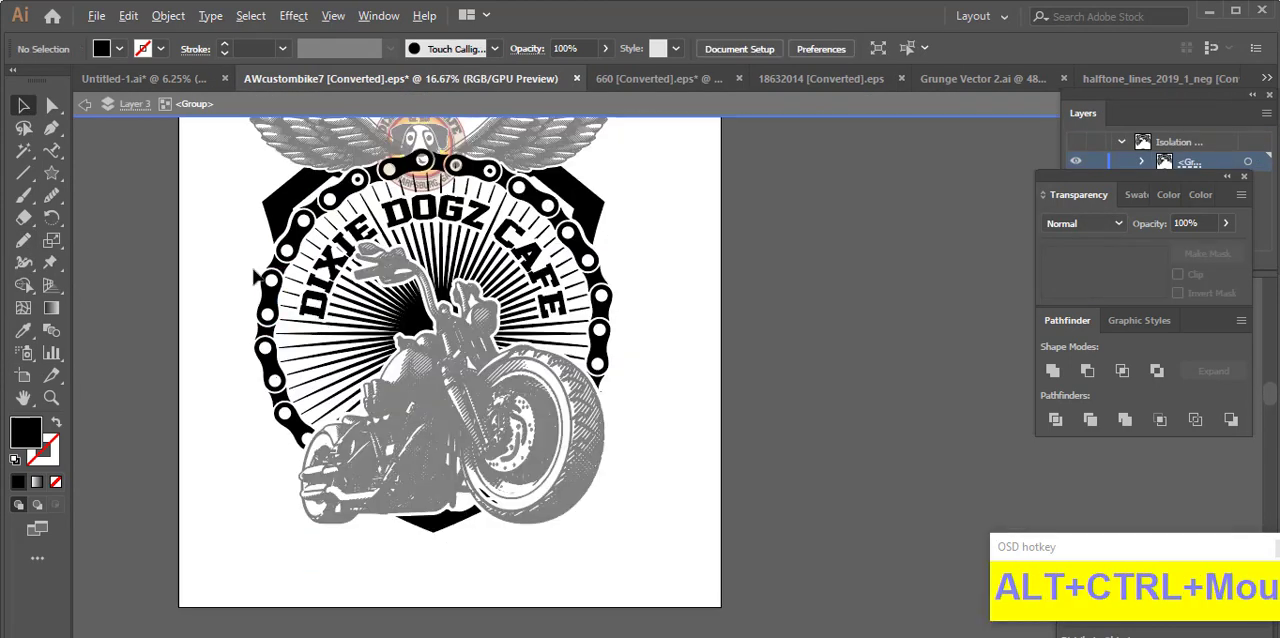
{"action": "scroll", "coordinate": [791, 466], "scroll_direction": "up", "scroll_amount": 3}
{"action": "double_click", "coordinate": [694, 351]}
{"action": "scroll", "coordinate": [383, 290], "scroll_direction": "up", "scroll_amount": 2}
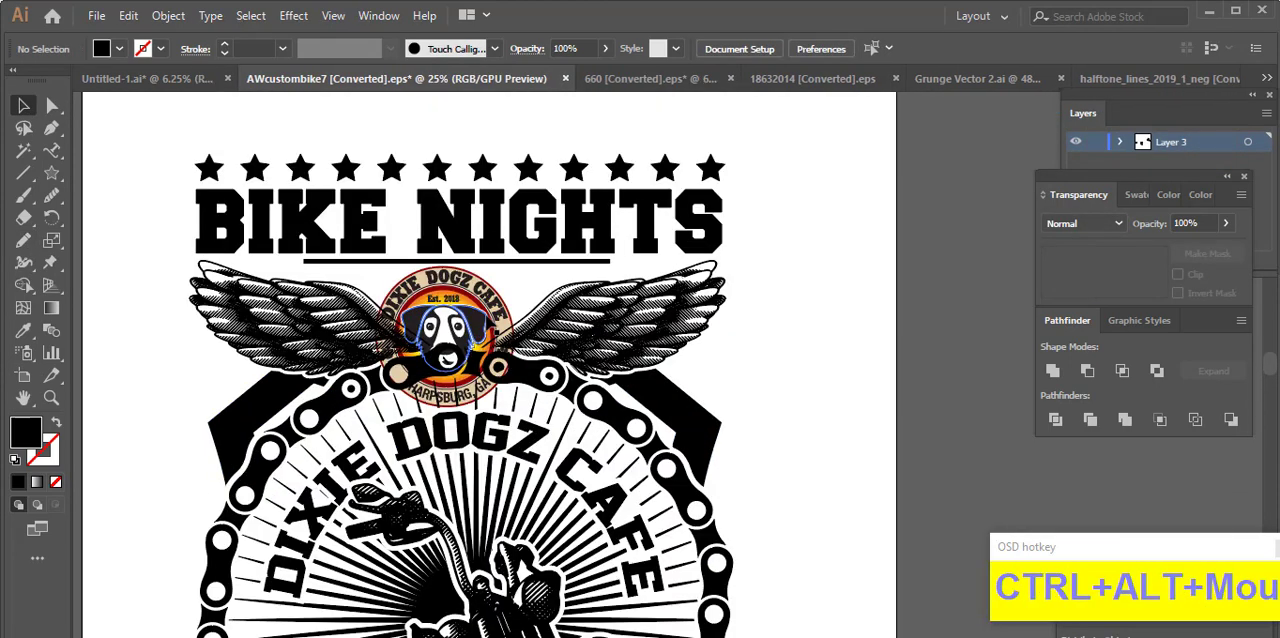
{"action": "left_click", "coordinate": [516, 297]}
{"action": "right_click", "coordinate": [516, 297]}
{"action": "left_click", "coordinate": [781, 491]}
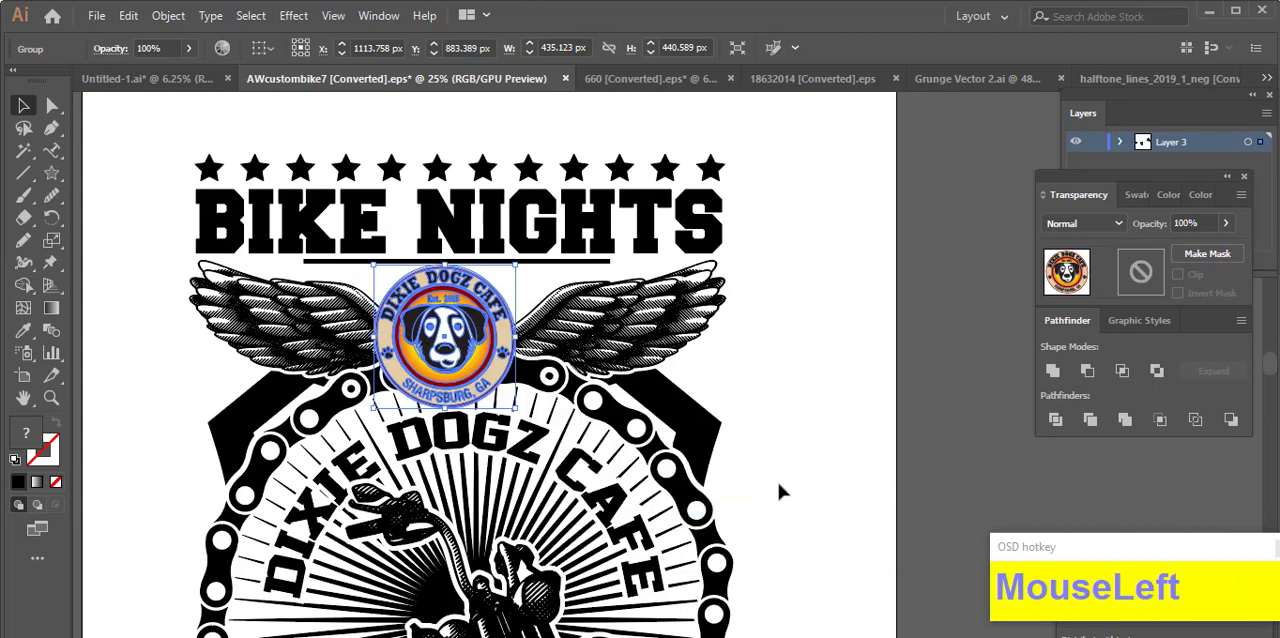
Step: Offset the round logo's paths by 12 px with round joins and cut the offset shapes
{"action": "scroll", "coordinate": [524, 390], "scroll_direction": "up", "scroll_amount": 1}
{"action": "key", "text": "ctrl+alt"}
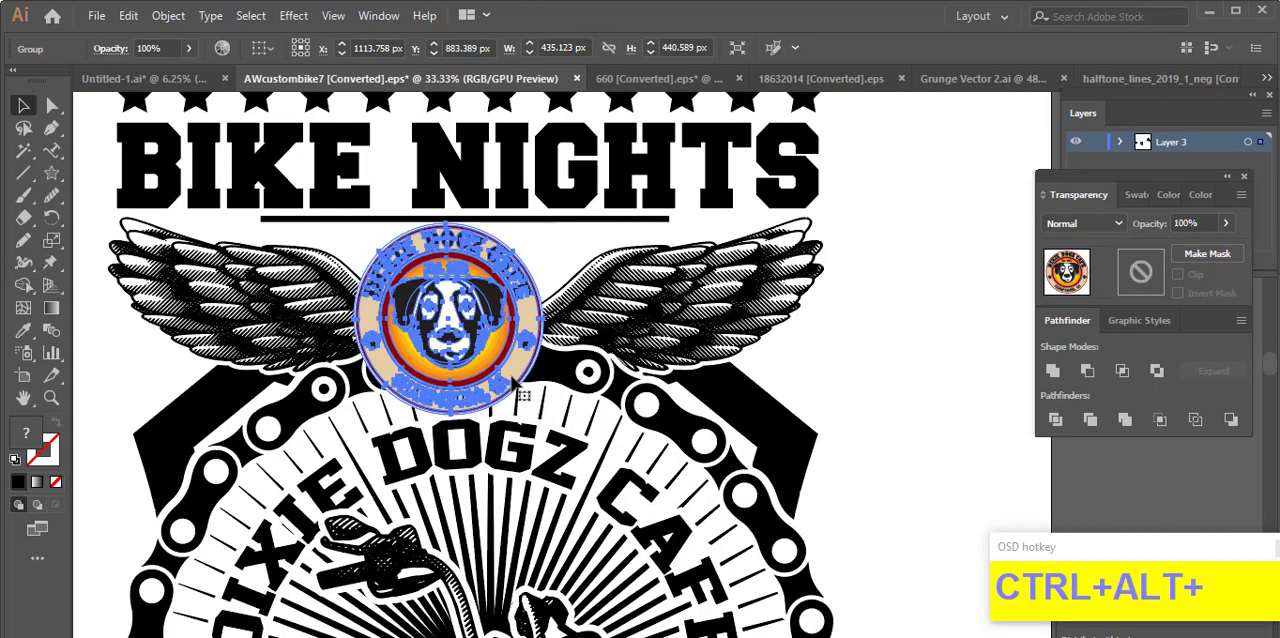
{"action": "key", "text": "ctrl+alt+o"}
{"action": "left_click", "coordinate": [883, 382]}
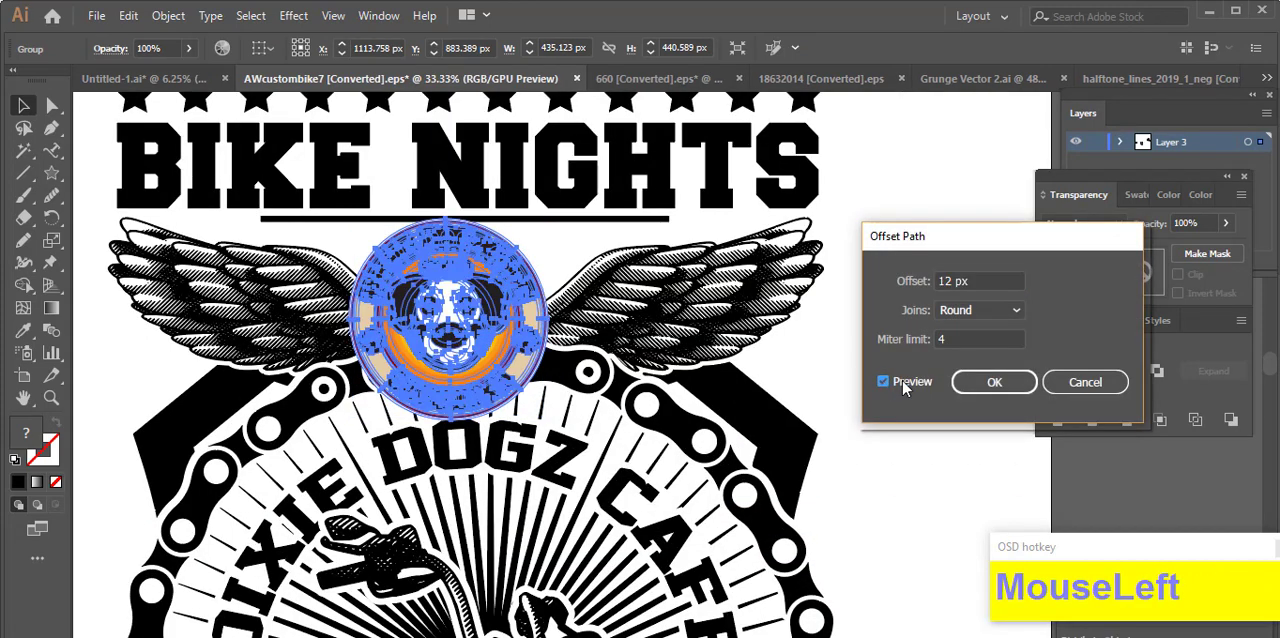
{"action": "left_click", "coordinate": [985, 388]}
{"action": "key", "text": "ctrl+x"}
Step: Group the wings with the shield, chain ring and sunburst group
{"action": "left_click", "coordinate": [662, 319]}
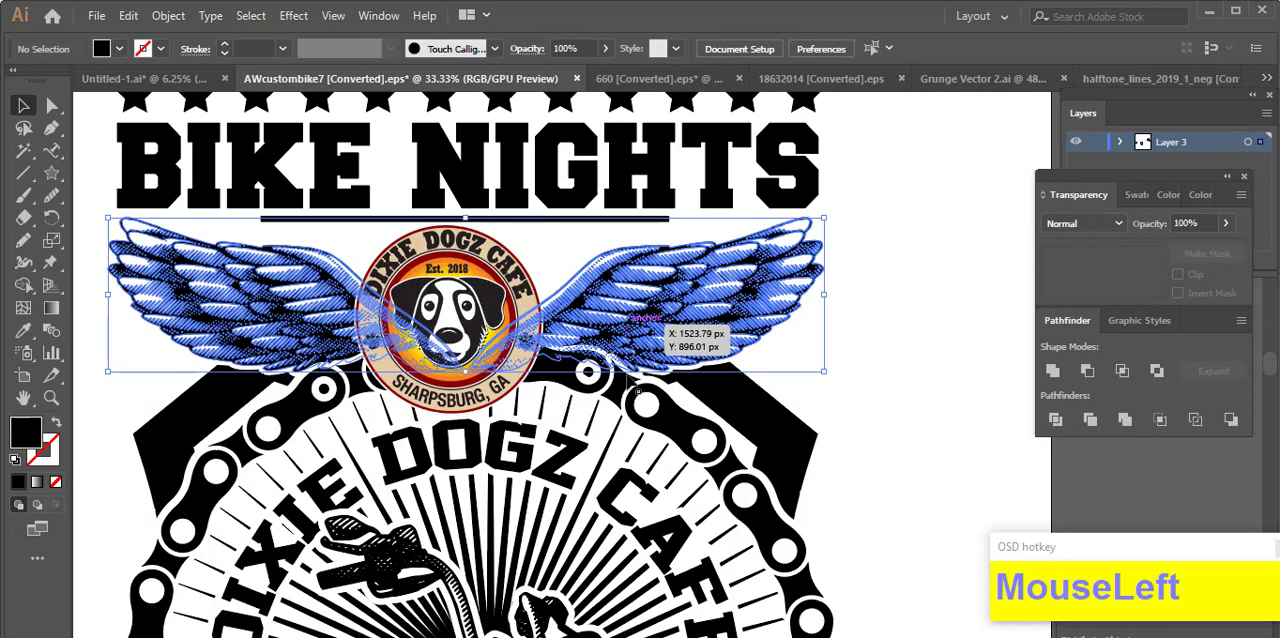
{"action": "left_click_drag", "start_coordinate": [839, 397], "coordinate": [728, 469]}
{"action": "right_click", "coordinate": [695, 442]}
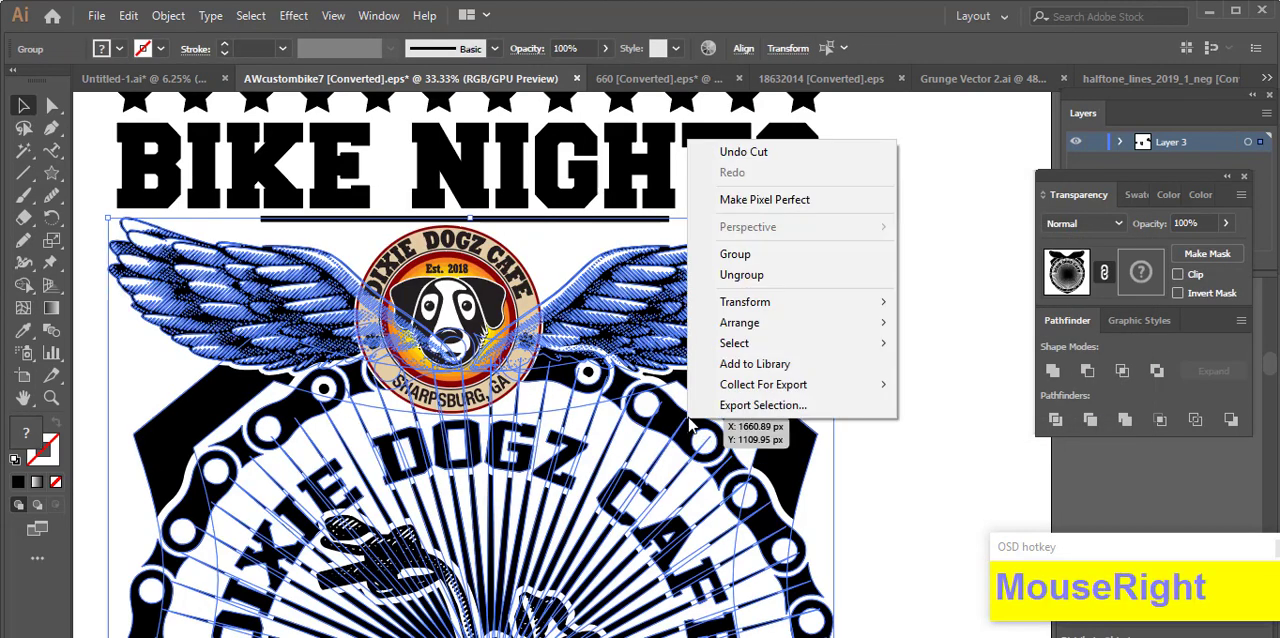
{"action": "left_click", "coordinate": [740, 255]}
Step: Mask the new group with the logo offset pasted into its opacity mask and filled with black 000000, and return to the artwork
{"action": "left_click", "coordinate": [1138, 277]}
{"action": "key", "text": "ctrl+f"}
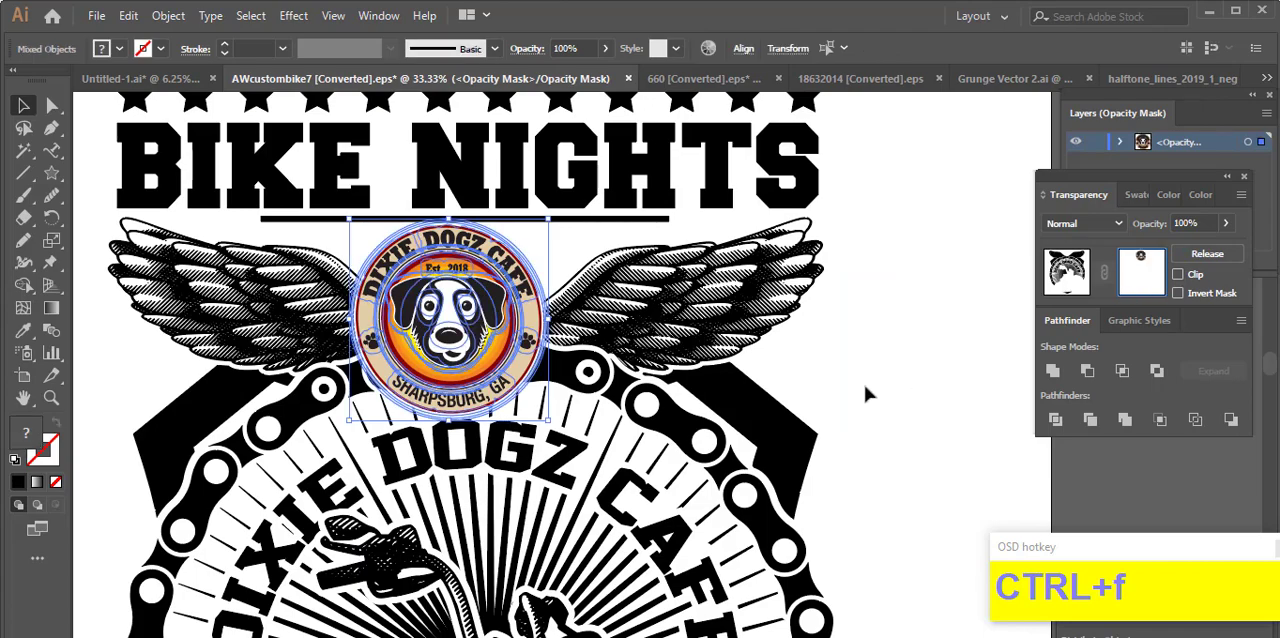
{"action": "scroll", "coordinate": [455, 355], "scroll_direction": "up", "scroll_amount": 5}
{"action": "double_click", "coordinate": [26, 434]}
{"action": "left_click", "coordinate": [614, 461]}
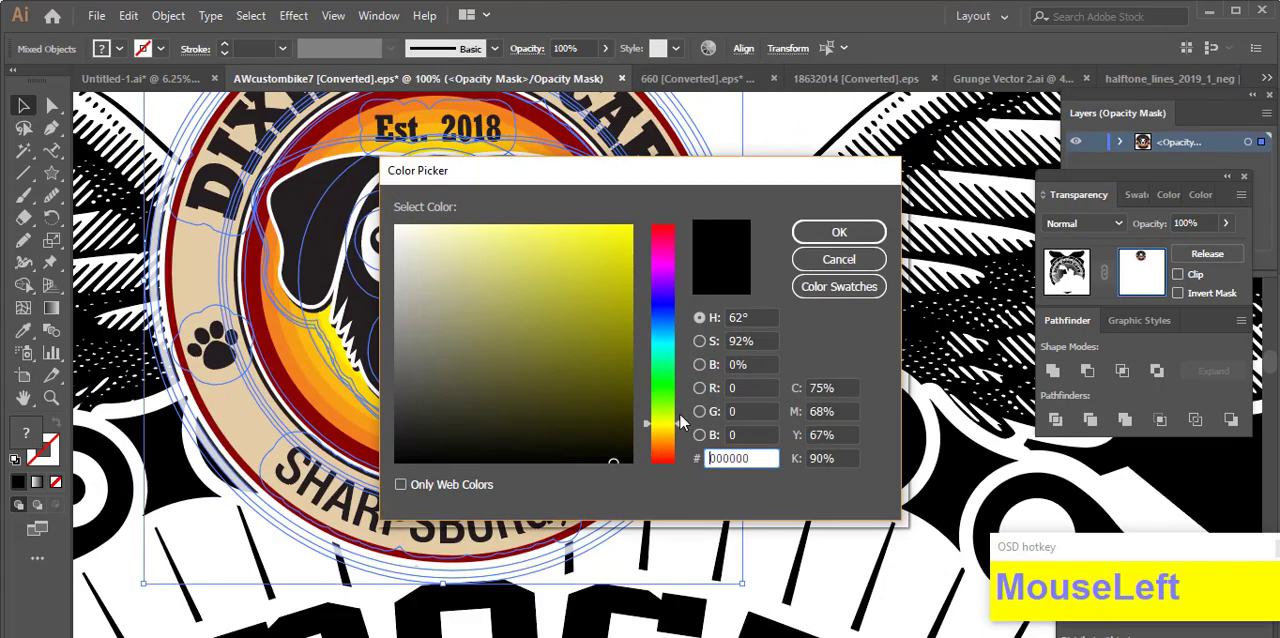
{"action": "left_click", "coordinate": [840, 235]}
{"action": "left_click", "coordinate": [805, 328], "text": "ctrl+alt"}
{"action": "left_click", "coordinate": [805, 328], "text": "ctrl+alt"}
{"action": "left_click", "coordinate": [812, 328], "text": "ctrl+alt"}
{"action": "left_click", "coordinate": [812, 328], "text": "ctrl+alt"}
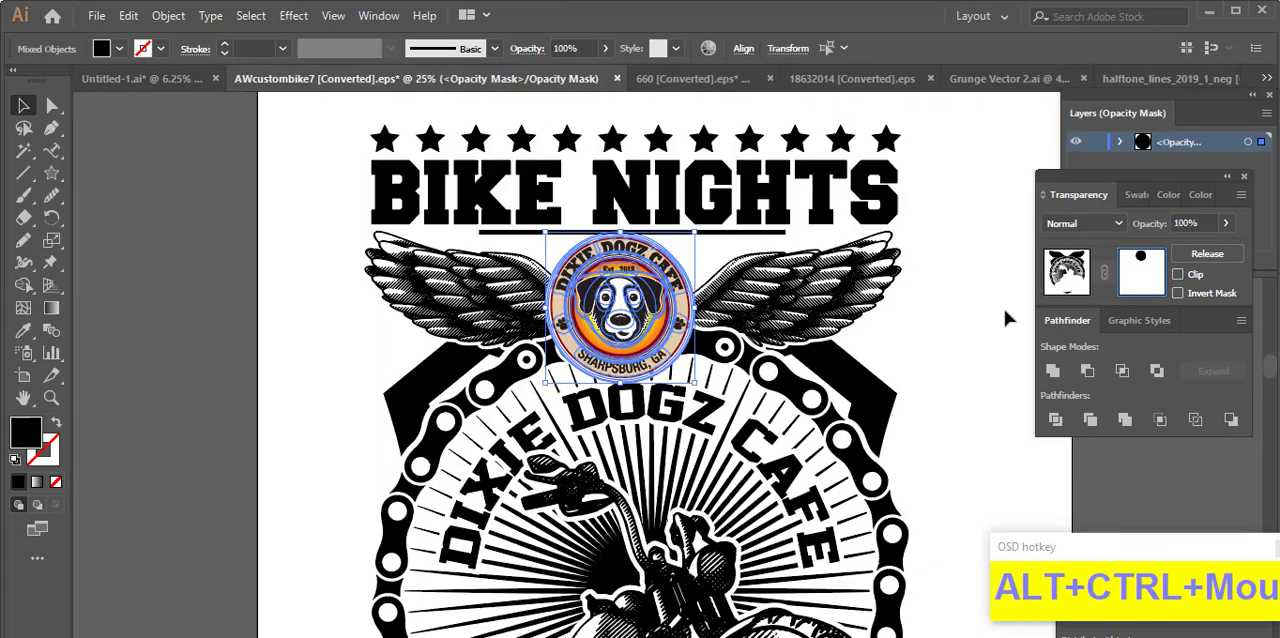
{"action": "left_click", "coordinate": [1066, 278]}
{"action": "left_click", "coordinate": [998, 388]}
Step: Place a halftone dot pattern beneath the motorcycle around the shield's lower tip
{"action": "left_click_drag", "start_coordinate": [1000, 393], "coordinate": [900, 351]}
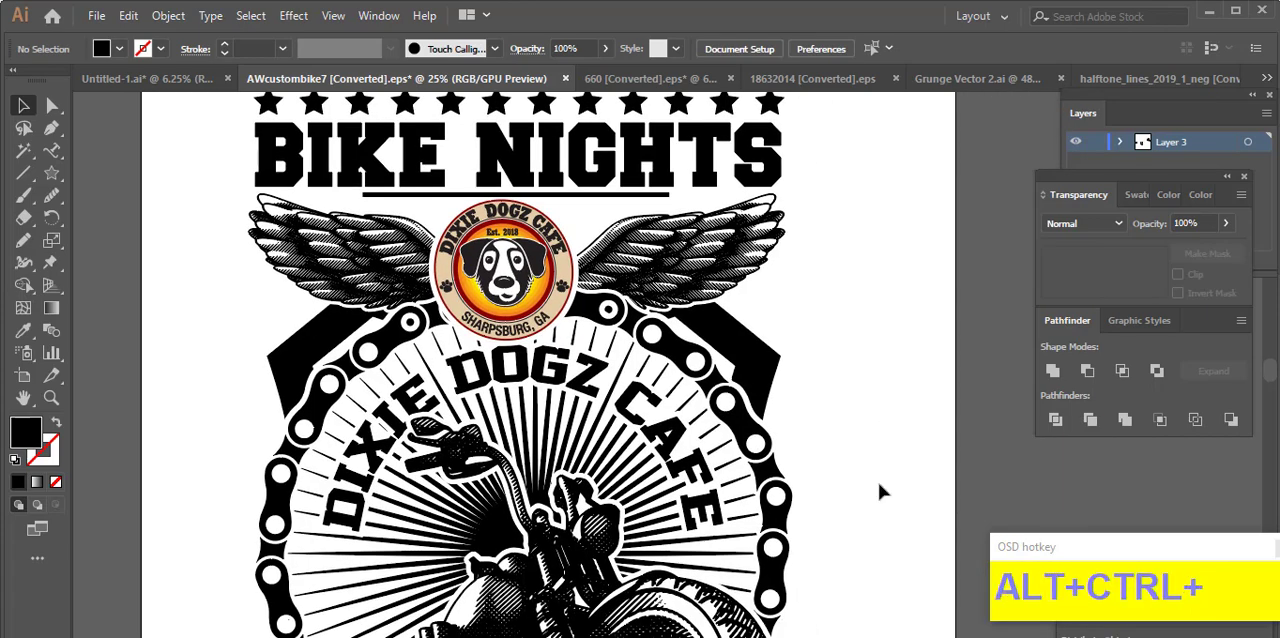
{"action": "left_click_drag", "start_coordinate": [872, 455], "coordinate": [846, 388]}
{"action": "left_click", "coordinate": [874, 349], "text": "ctrl+alt"}
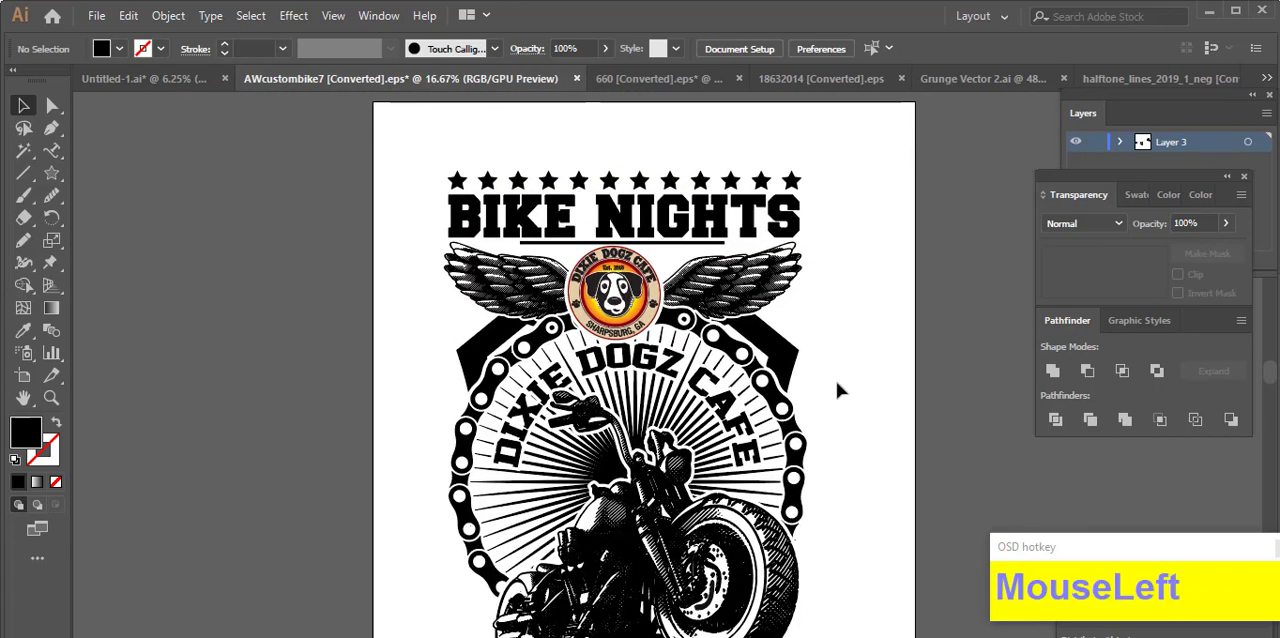
{"action": "left_click", "coordinate": [801, 538], "text": "ctrl+alt"}
{"action": "left_click", "coordinate": [602, 480]}
{"action": "left_click_drag", "start_coordinate": [517, 441], "coordinate": [519, 392]}
{"action": "left_click", "coordinate": [565, 548]}
{"action": "left_click", "coordinate": [579, 486]}
{"action": "left_click", "coordinate": [684, 492]}
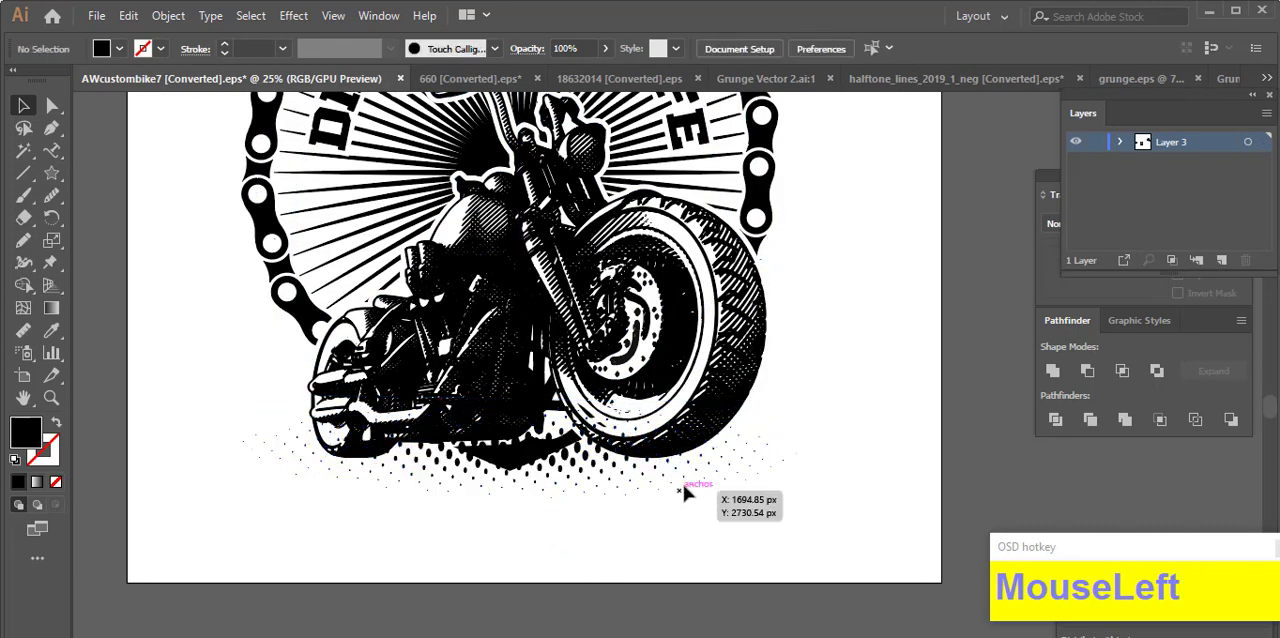
Step: Flatten the halftone dot pattern beneath the motorcycle by lowering its upper edge
{"action": "left_click", "coordinate": [737, 531], "text": "ctrl+alt"}
{"action": "left_click", "coordinate": [680, 517], "text": "ctrl+alt"}
{"action": "left_click", "coordinate": [612, 498]}
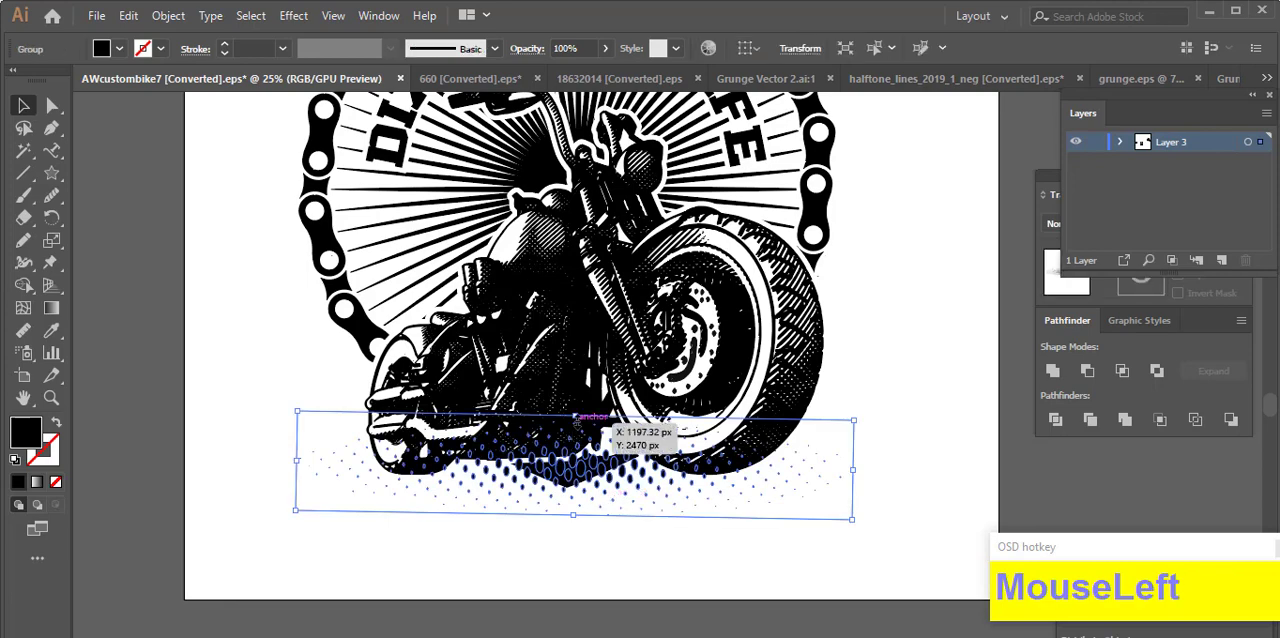
{"action": "left_click_drag", "start_coordinate": [575, 416], "coordinate": [575, 458]}
{"action": "left_click", "coordinate": [742, 590]}
{"action": "left_click_drag", "start_coordinate": [875, 551], "coordinate": [766, 615]}
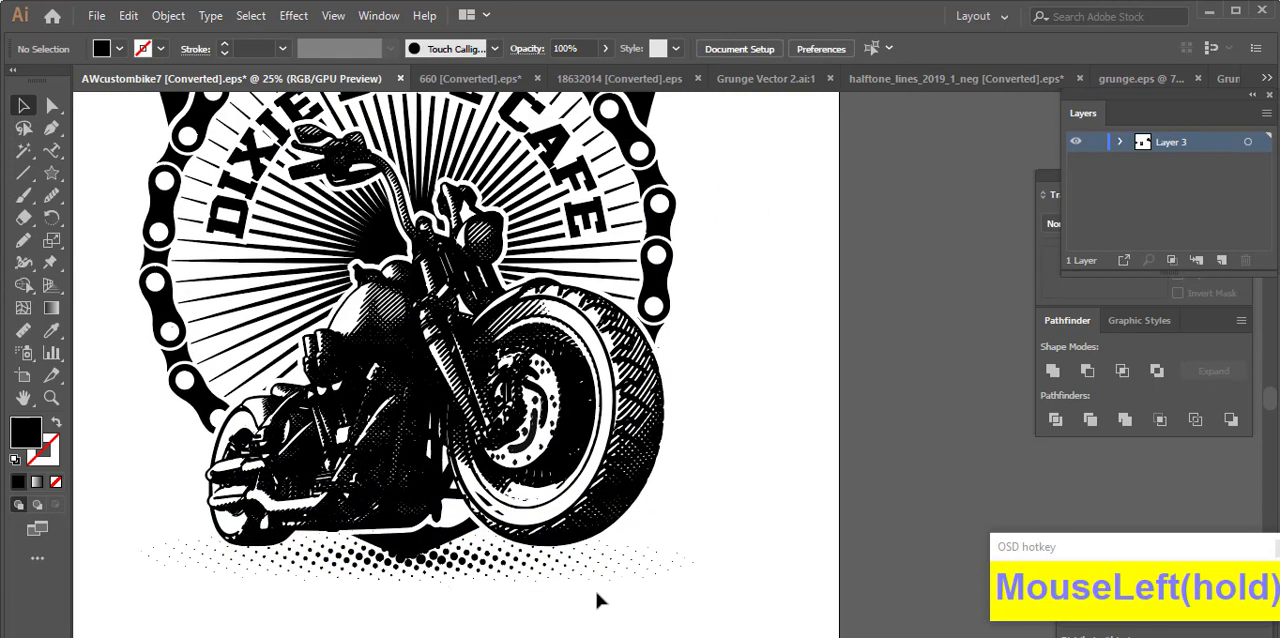
{"action": "left_click", "coordinate": [663, 574], "text": "ctrl+alt"}
{"action": "left_click", "coordinate": [665, 575], "text": "ctrl+alt"}
{"action": "scroll", "coordinate": [690, 500], "scroll_direction": "up", "scroll_amount": 1}
Step: Cut the rightmost halftone dot strip from the halftone_lines_2019_1_neg document and return to the bike artwork
{"action": "left_click", "coordinate": [1120, 80]}
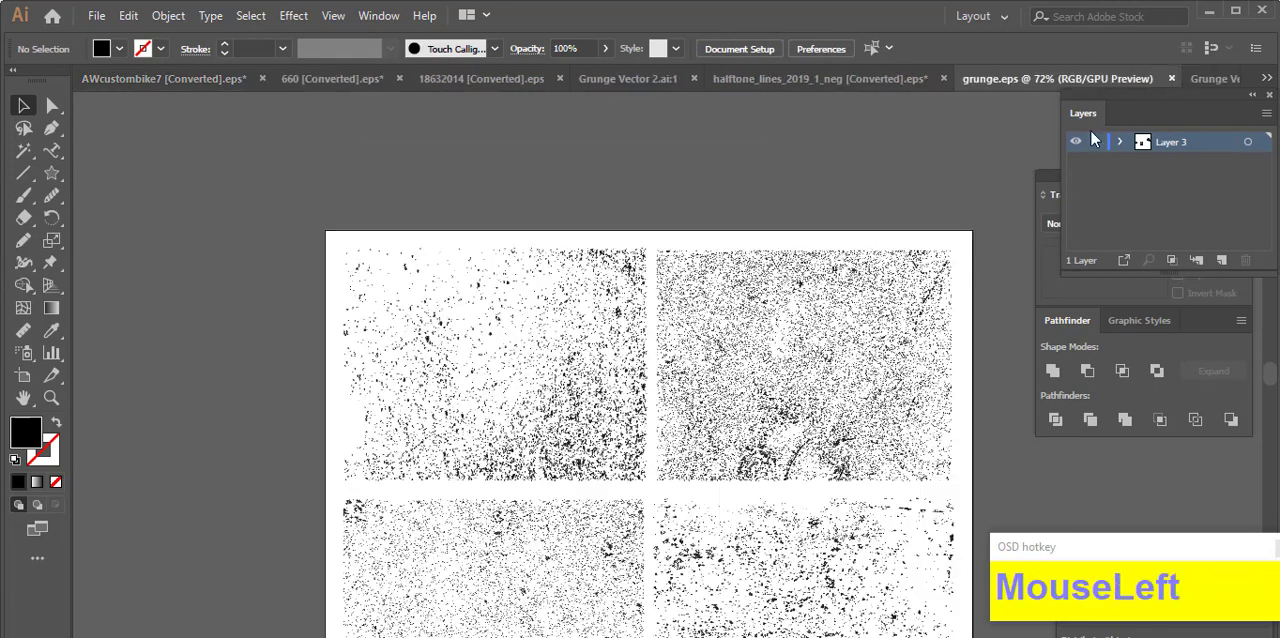
{"action": "left_click", "coordinate": [1264, 79]}
{"action": "left_click", "coordinate": [1040, 229]}
{"action": "left_click", "coordinate": [885, 82]}
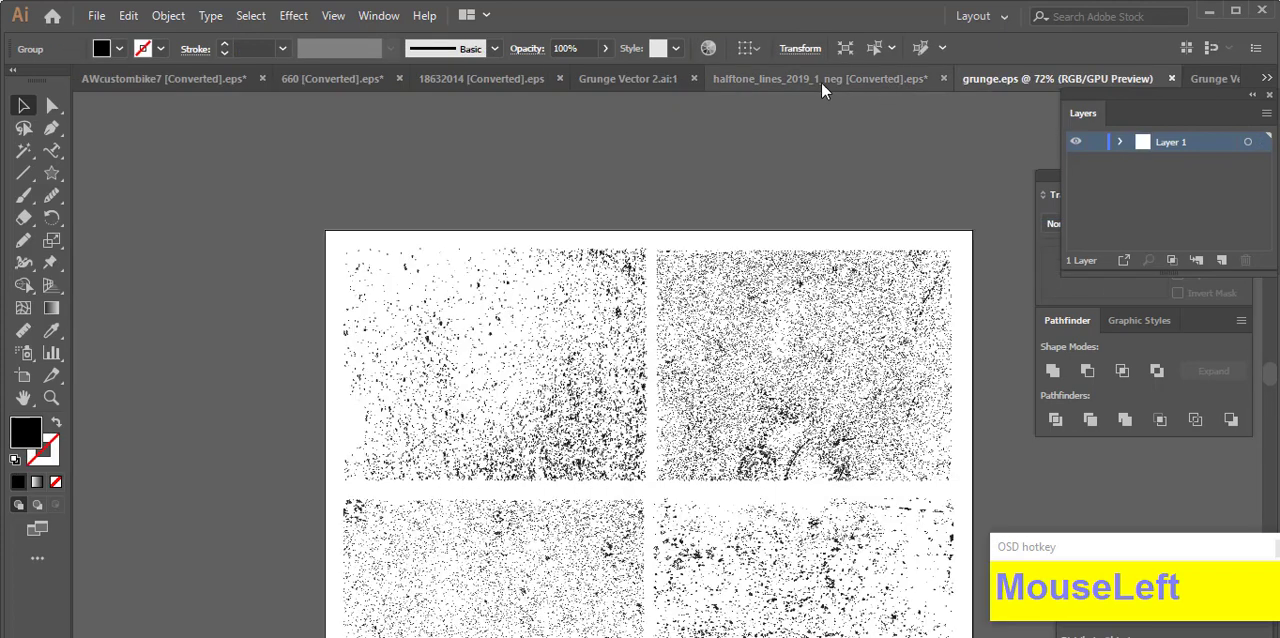
{"action": "left_click", "coordinate": [821, 81]}
{"action": "left_click", "coordinate": [703, 375]}
{"action": "key", "text": "ctrl+x"}
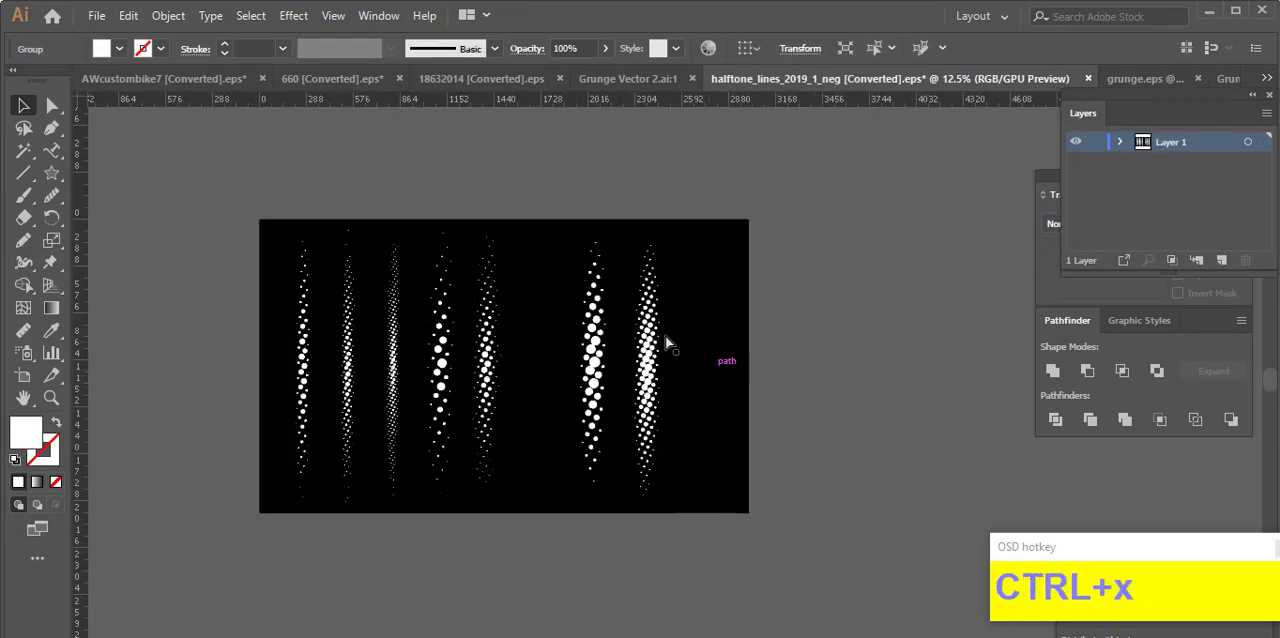
{"action": "left_click", "coordinate": [1266, 78]}
{"action": "left_click", "coordinate": [1057, 109]}
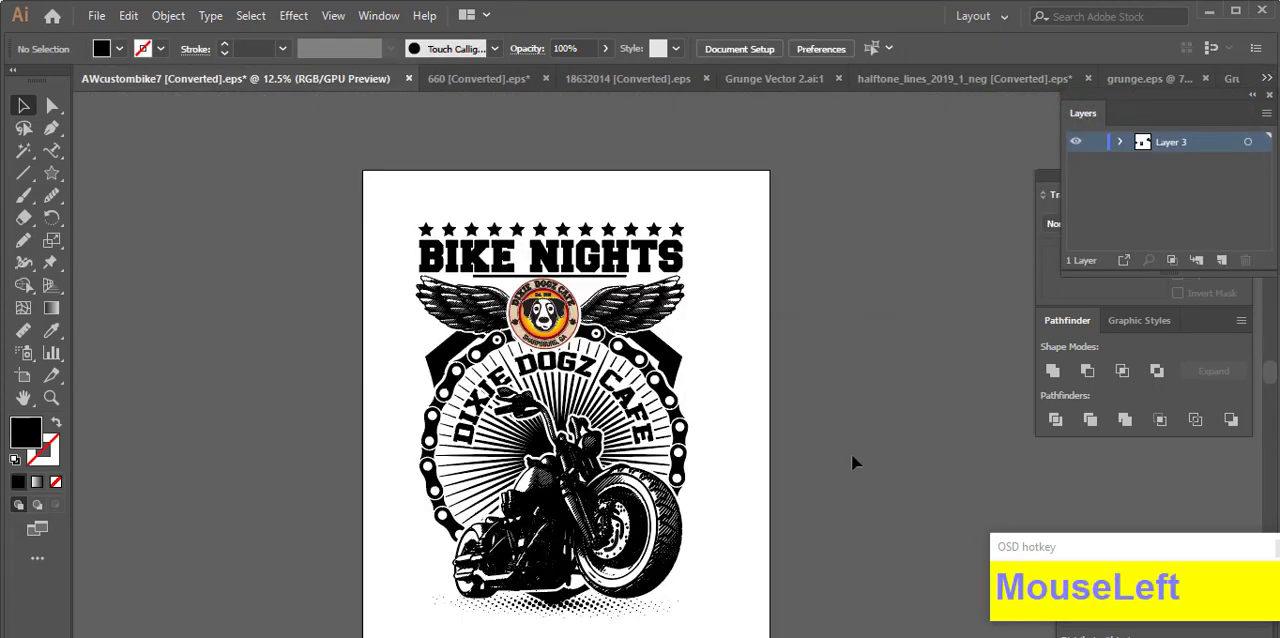
Step: Replace the old halftone with the cut strip, laid horizontally beneath the motorcycle and coloured black
{"action": "left_click_drag", "start_coordinate": [677, 492], "coordinate": [628, 534]}
{"action": "key", "text": "ctrl+v"}
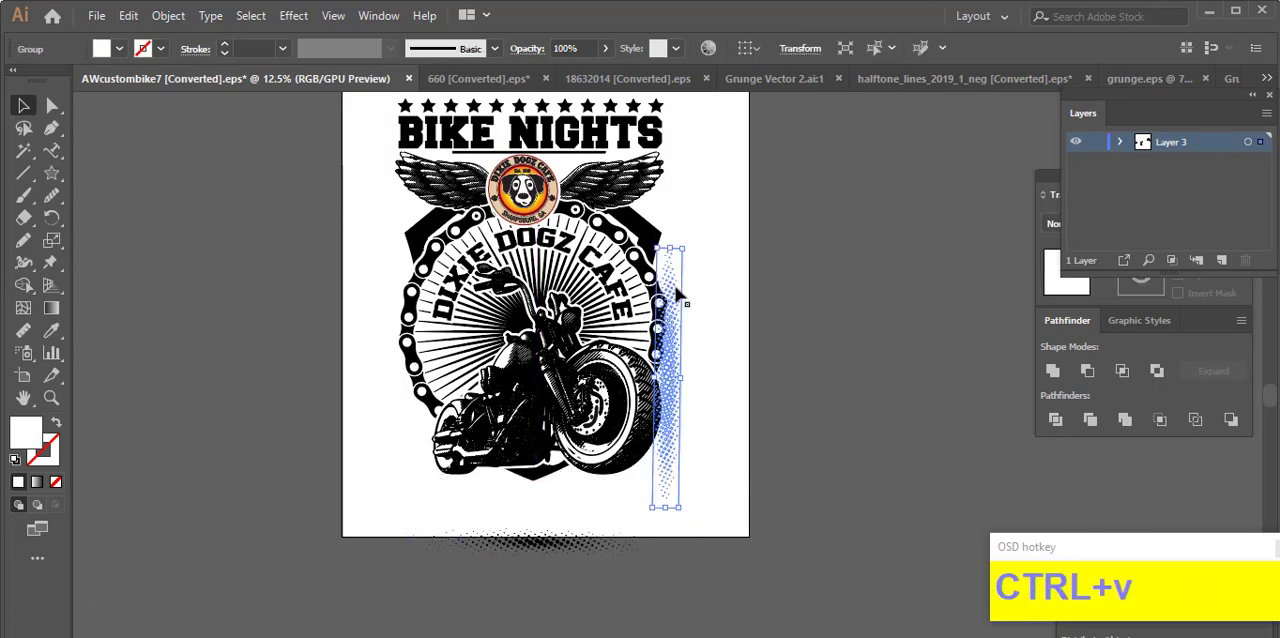
{"action": "left_click_drag", "start_coordinate": [688, 250], "coordinate": [586, 492]}
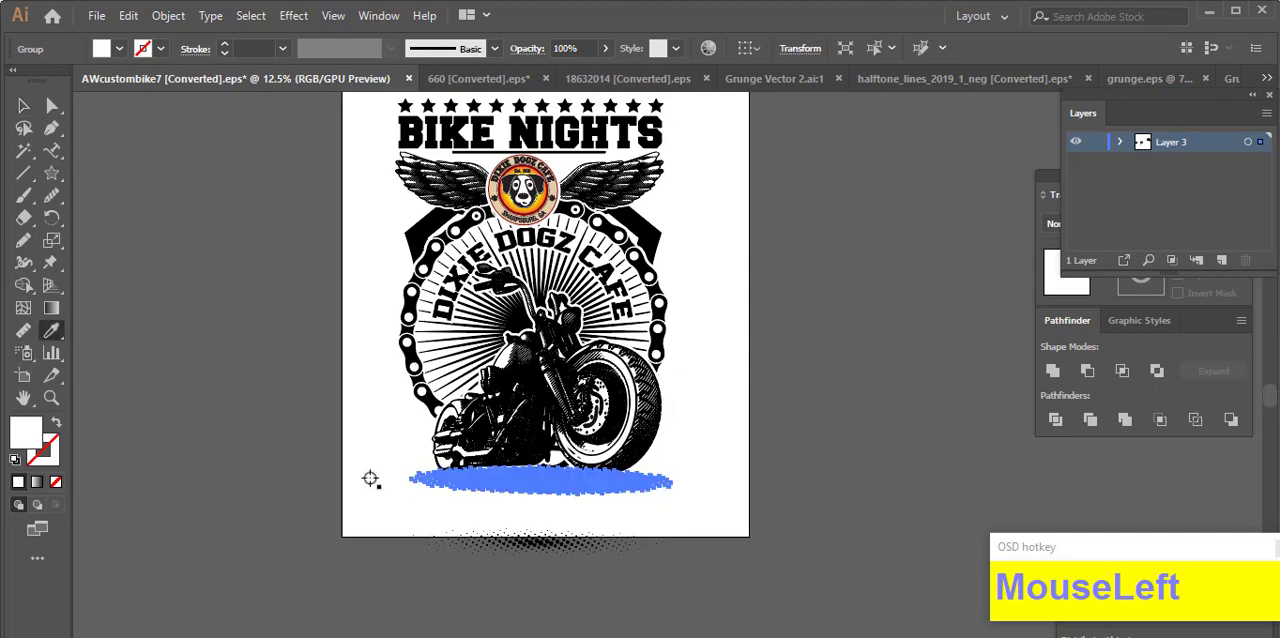
{"action": "scroll", "coordinate": [530, 543], "scroll_direction": "up", "scroll_amount": 4}
{"action": "scroll", "coordinate": [560, 530], "scroll_direction": "down", "scroll_amount": 2}
{"action": "left_click", "coordinate": [218, 280]}
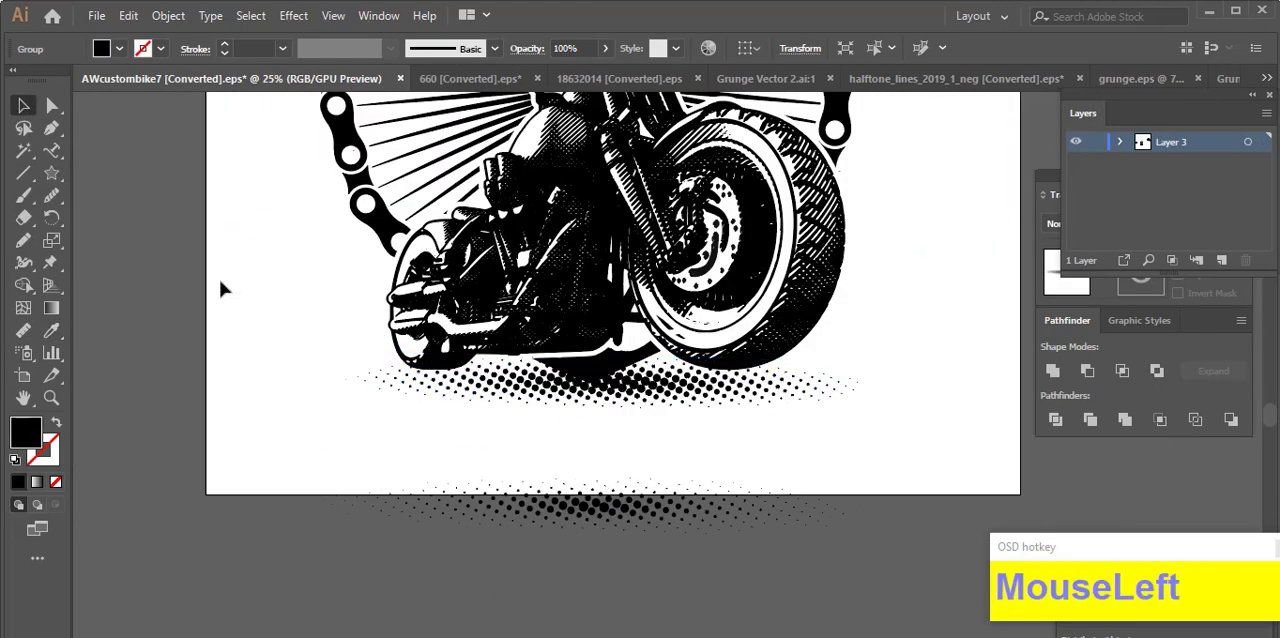
Step: Move the black halftone strip slightly up against the wheels and widen it beyond the rear wheel
{"action": "scroll", "coordinate": [535, 421], "scroll_direction": "up", "scroll_amount": 1}
{"action": "left_click_drag", "start_coordinate": [618, 413], "coordinate": [616, 399]}
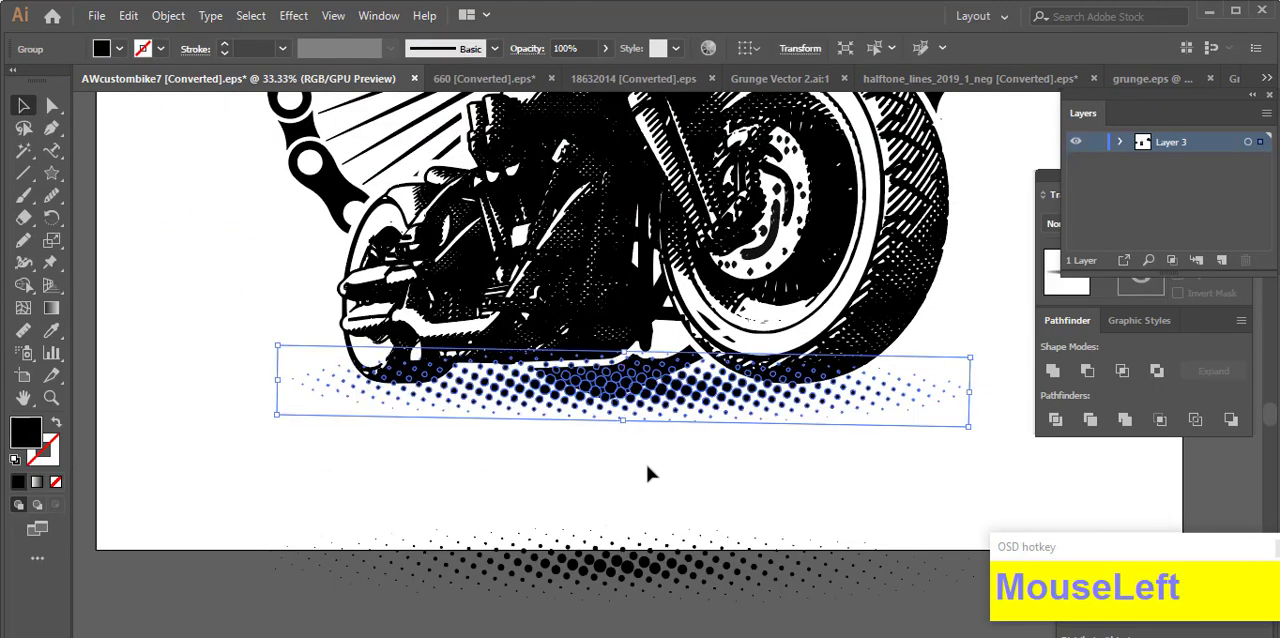
{"action": "left_click", "coordinate": [648, 465]}
{"action": "left_click", "coordinate": [386, 400]}
{"action": "left_click_drag", "start_coordinate": [271, 371], "coordinate": [251, 371]}
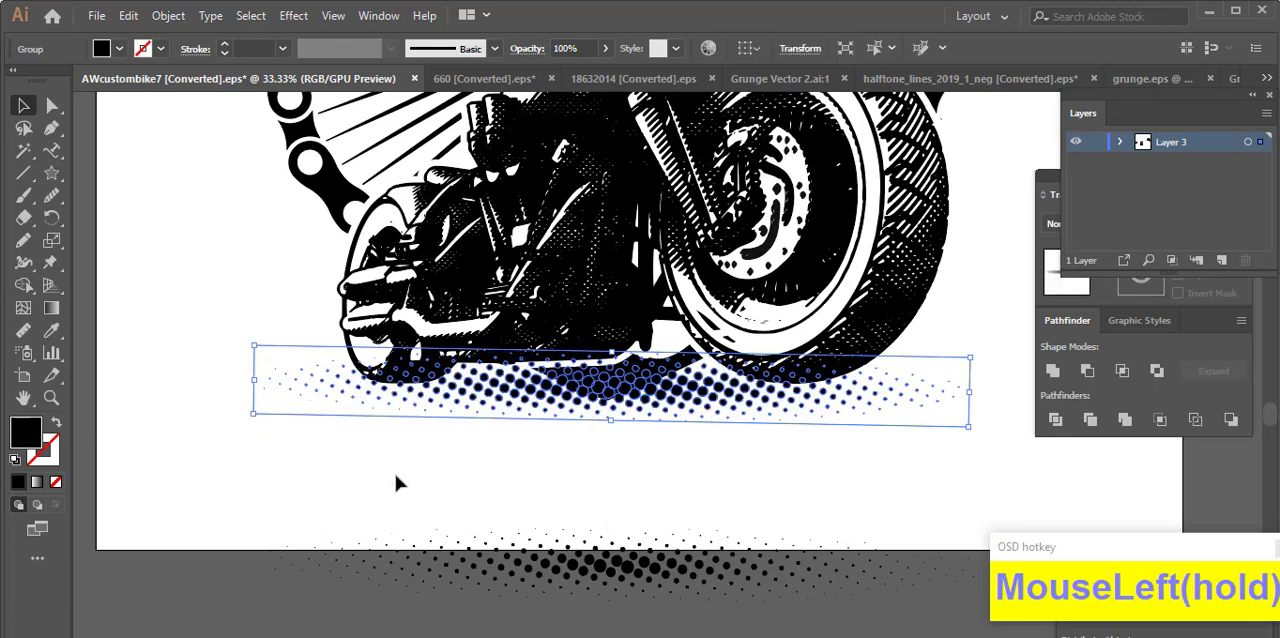
{"action": "left_click", "coordinate": [673, 481]}
{"action": "scroll", "coordinate": [673, 481], "scroll_direction": "down", "scroll_amount": 1}
{"action": "left_click_drag", "start_coordinate": [849, 520], "coordinate": [800, 425]}
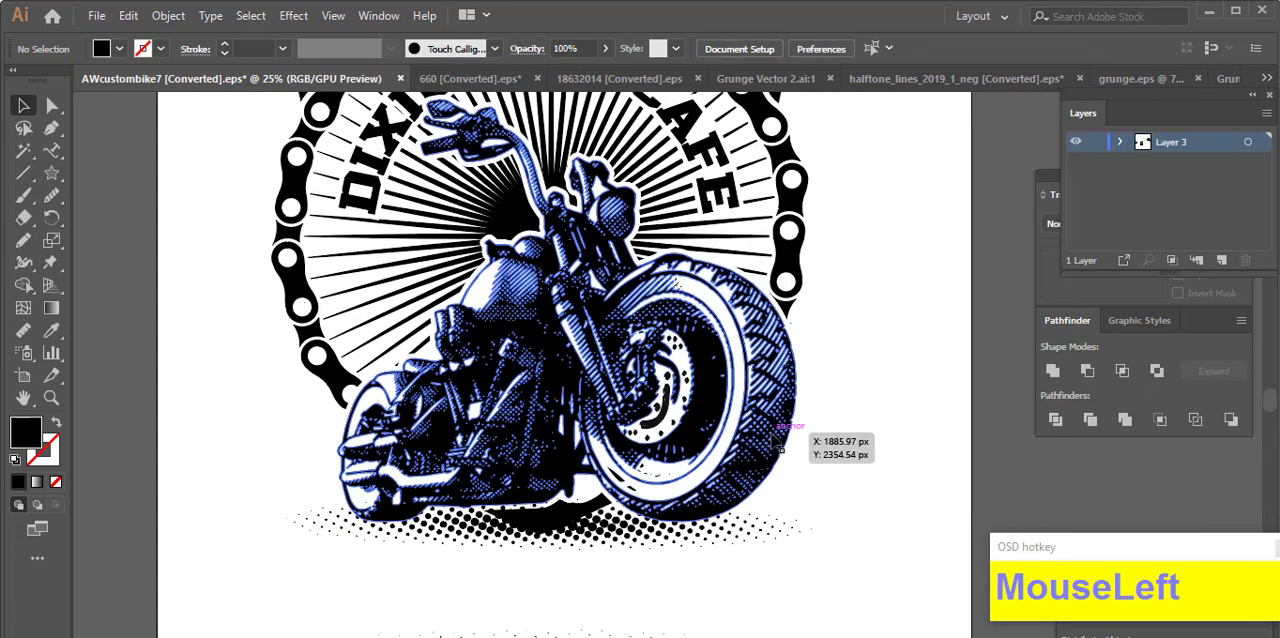
Step: Offset the paths of the main artwork with the motorcycle, shield and chain ring, and cut the offset shapes
{"action": "left_click", "coordinate": [789, 394], "text": "shift"}
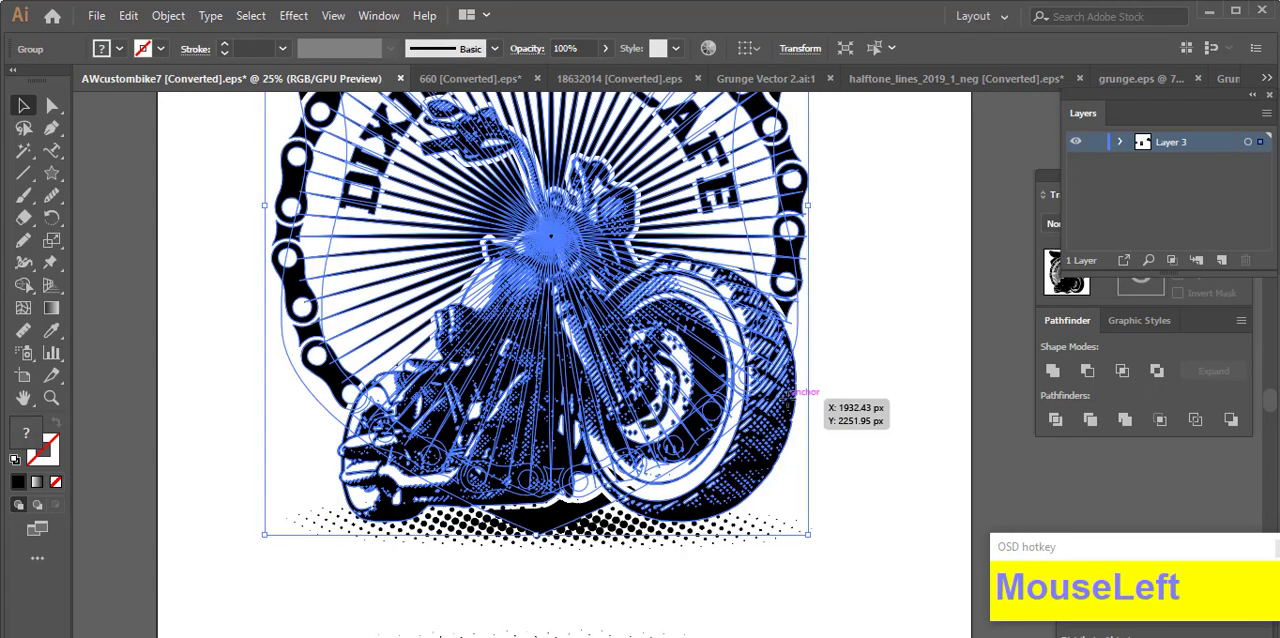
{"action": "key", "text": "ctrl+alt+o"}
{"action": "left_click", "coordinate": [936, 391]}
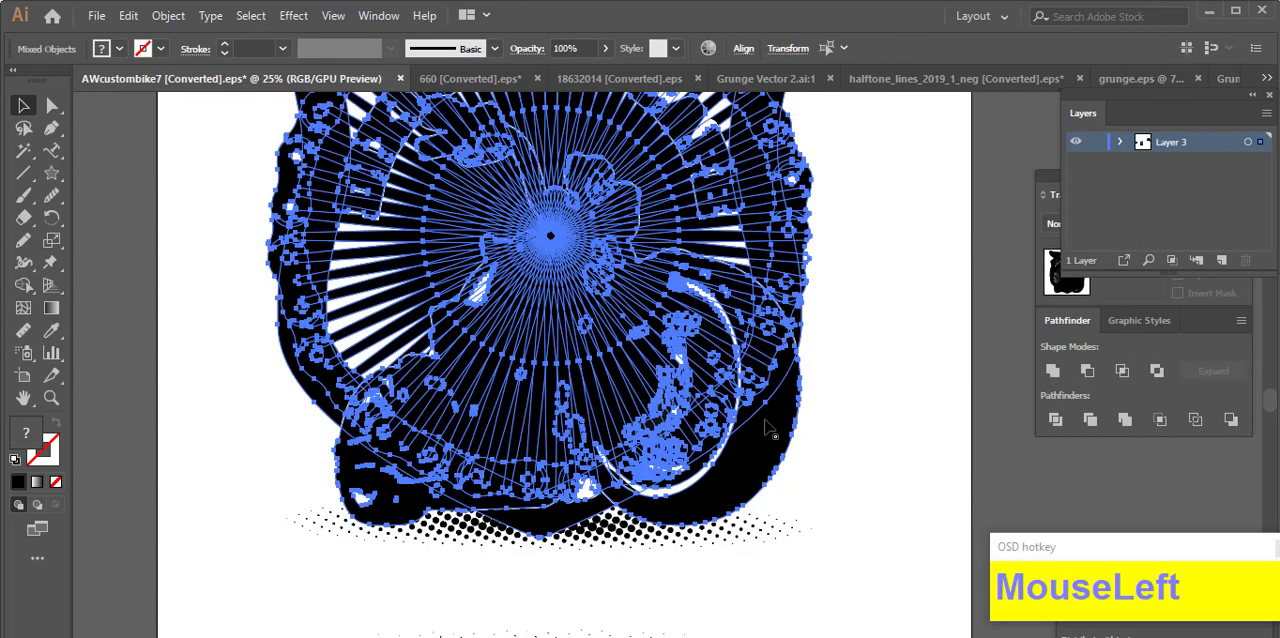
{"action": "key", "text": "ctrl+x"}
Step: Mask the halftone strip with the offset shapes pasted in place into its opacity mask, and return to the artwork
{"action": "left_click", "coordinate": [694, 530]}
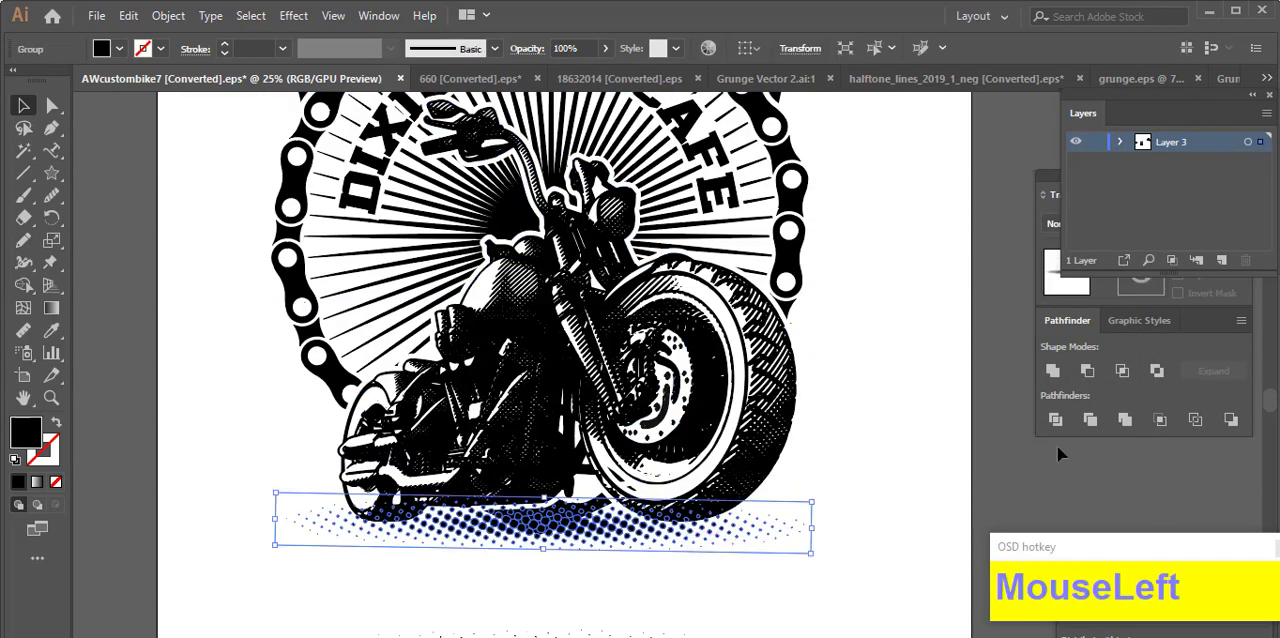
{"action": "left_click", "coordinate": [1138, 282]}
{"action": "key", "text": "ctrl+f"}
{"action": "scroll", "coordinate": [548, 541], "scroll_direction": "up", "scroll_amount": 1}
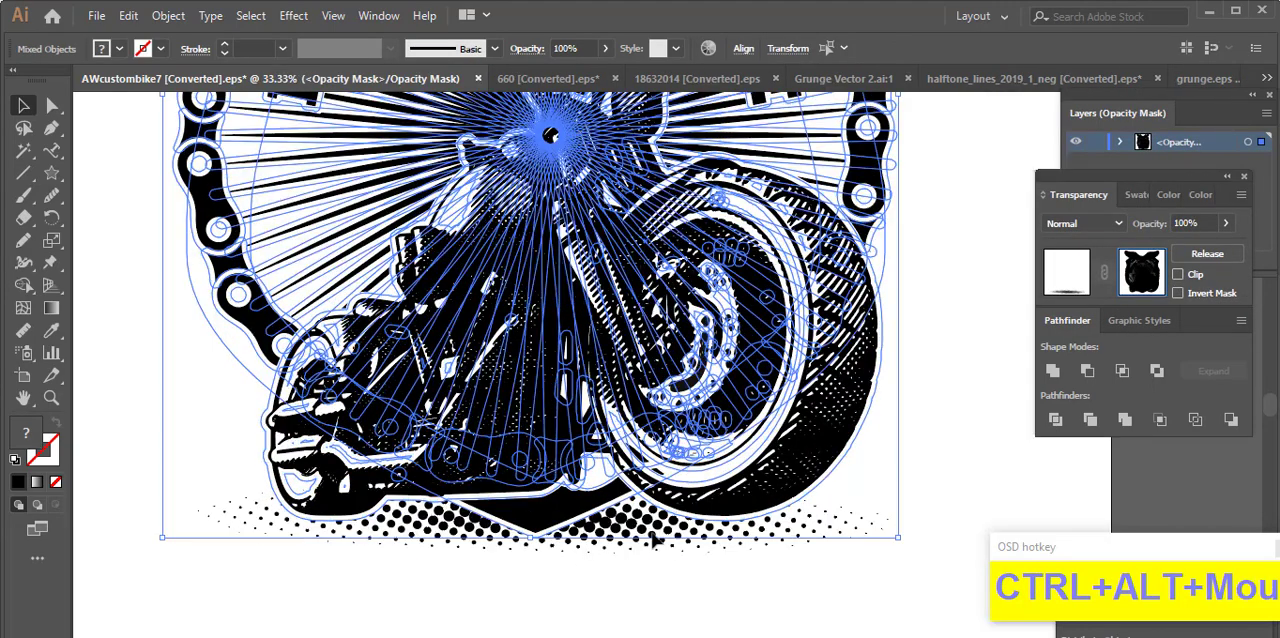
{"action": "left_click", "coordinate": [1061, 285]}
{"action": "left_click", "coordinate": [891, 456]}
{"action": "scroll", "coordinate": [891, 464], "scroll_direction": "down", "scroll_amount": 2}
{"action": "left_click_drag", "start_coordinate": [939, 447], "coordinate": [781, 534]}
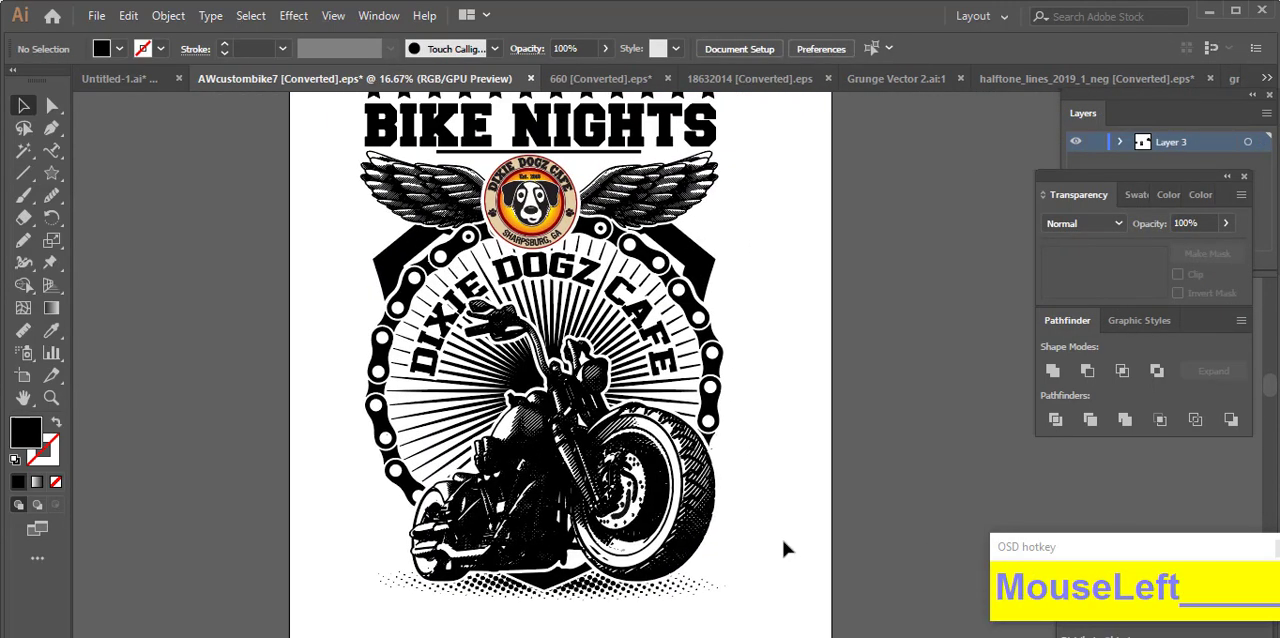
Step: Open Grunge background b&w (4).eps from the effect folder
{"action": "left_click", "coordinate": [96, 15]}
{"action": "left_click", "coordinate": [120, 78]}
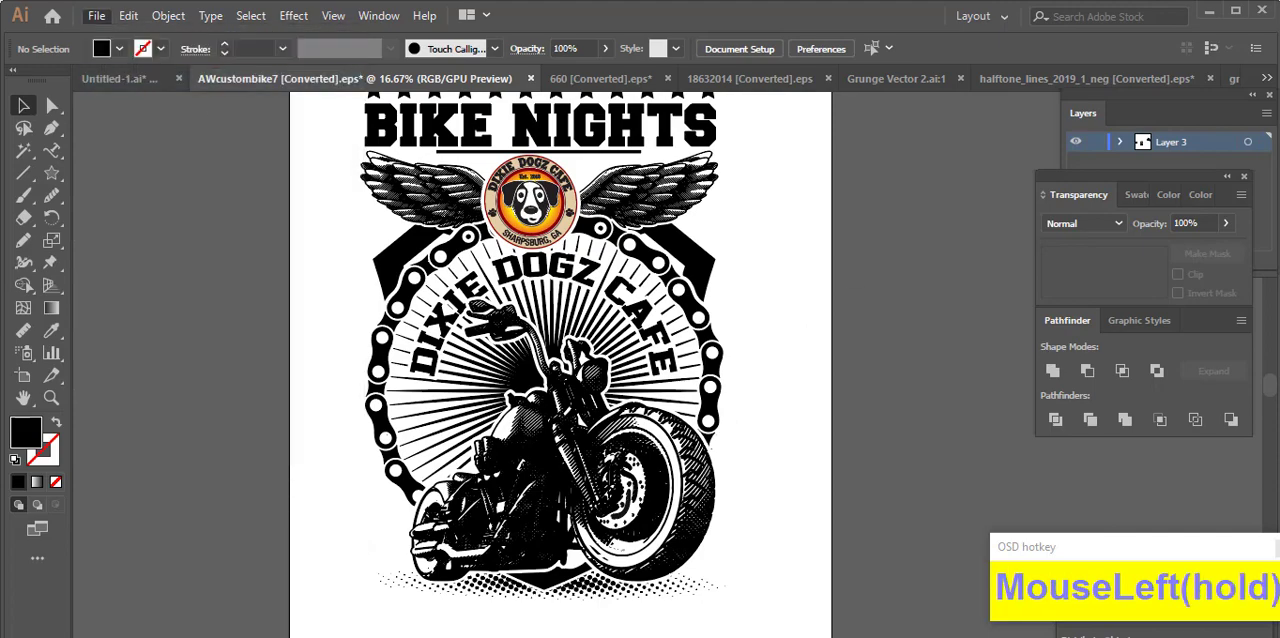
{"action": "scroll", "coordinate": [806, 403], "scroll_direction": "down", "scroll_amount": 1}
{"action": "scroll", "coordinate": [700, 350], "scroll_direction": "up", "scroll_amount": 1}
{"action": "left_click", "coordinate": [94, 44]}
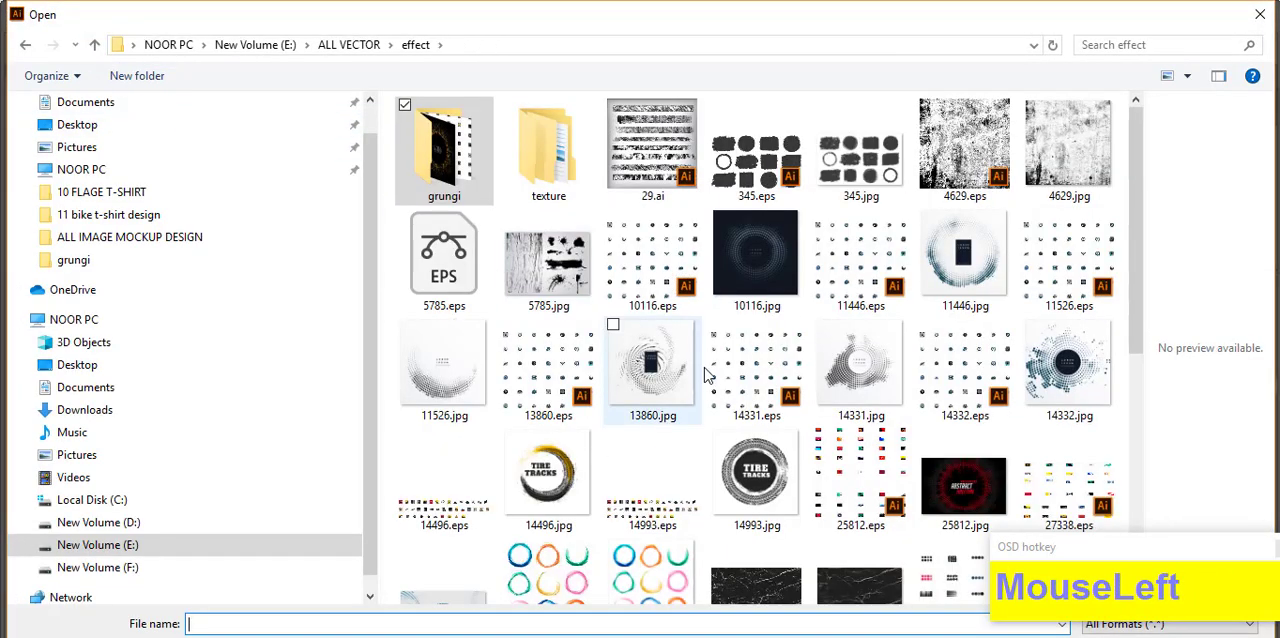
{"action": "scroll", "coordinate": [762, 268], "scroll_direction": "down", "scroll_amount": 8}
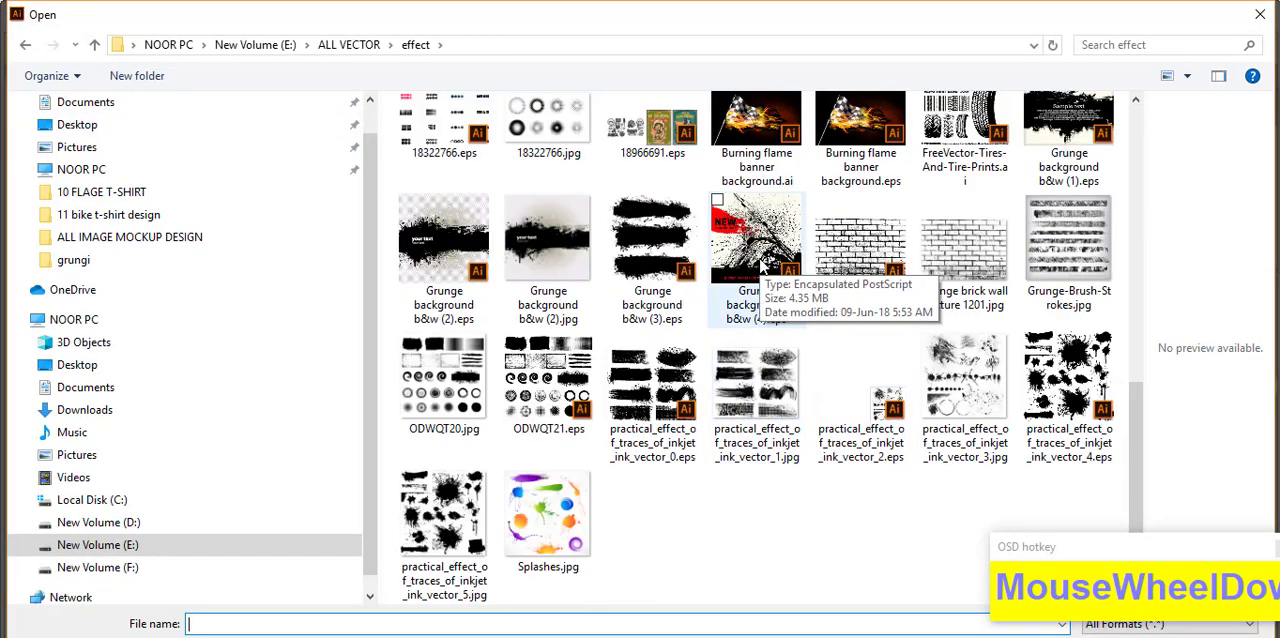
{"action": "double_click", "coordinate": [762, 268]}
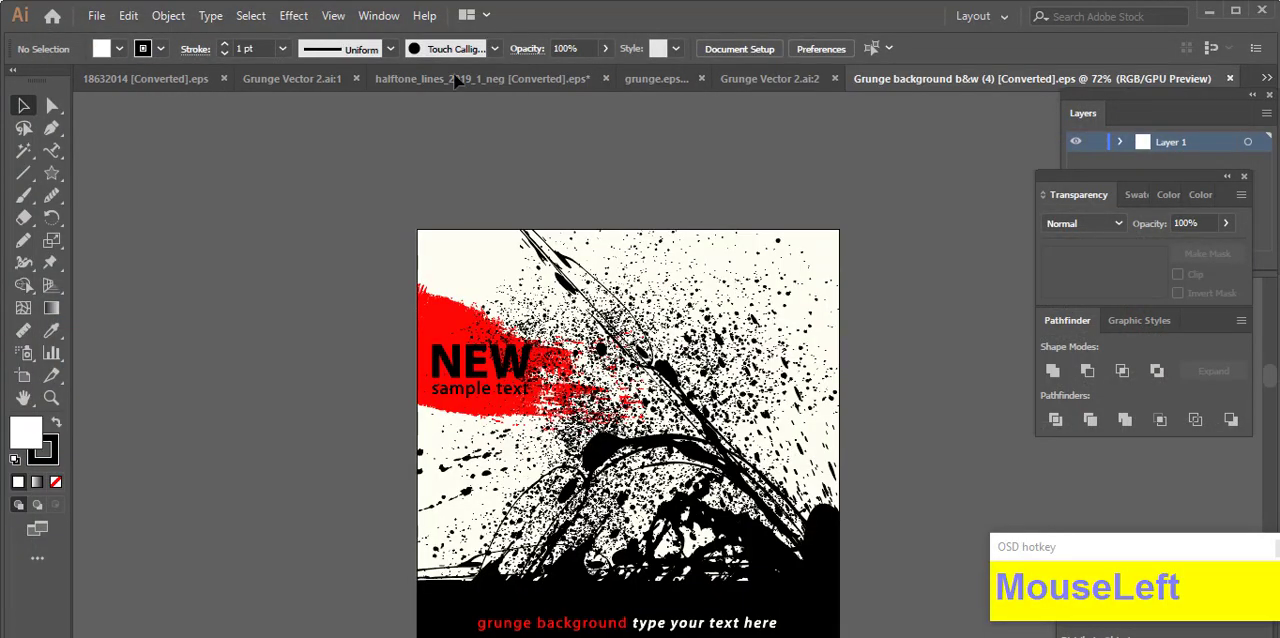
Step: Delete the red brush splash and the "NEW sample text" lettering from the grunge background
{"action": "left_click", "coordinate": [481, 390]}
{"action": "key", "text": "Delete"}
{"action": "left_click", "coordinate": [486, 380]}
{"action": "key", "text": "Delete"}
Step: Move the solid black base off the grunge background, shift the arched ink splatter up and copy it
{"action": "left_click", "coordinate": [715, 510]}
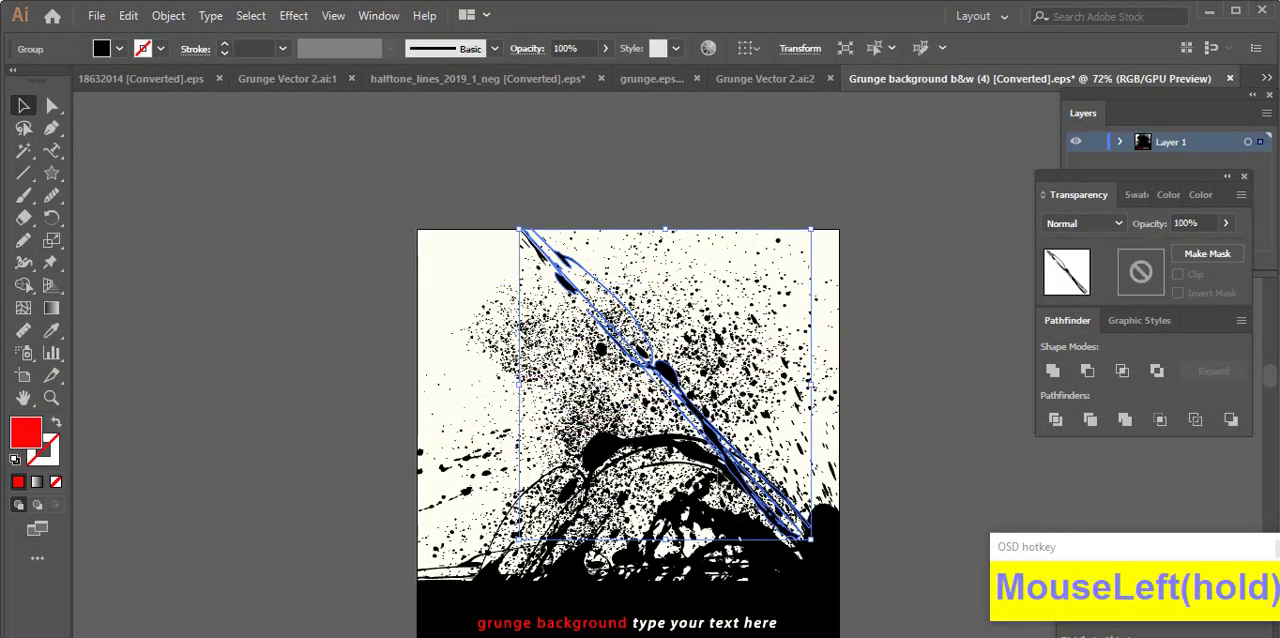
{"action": "left_click", "coordinate": [700, 510]}
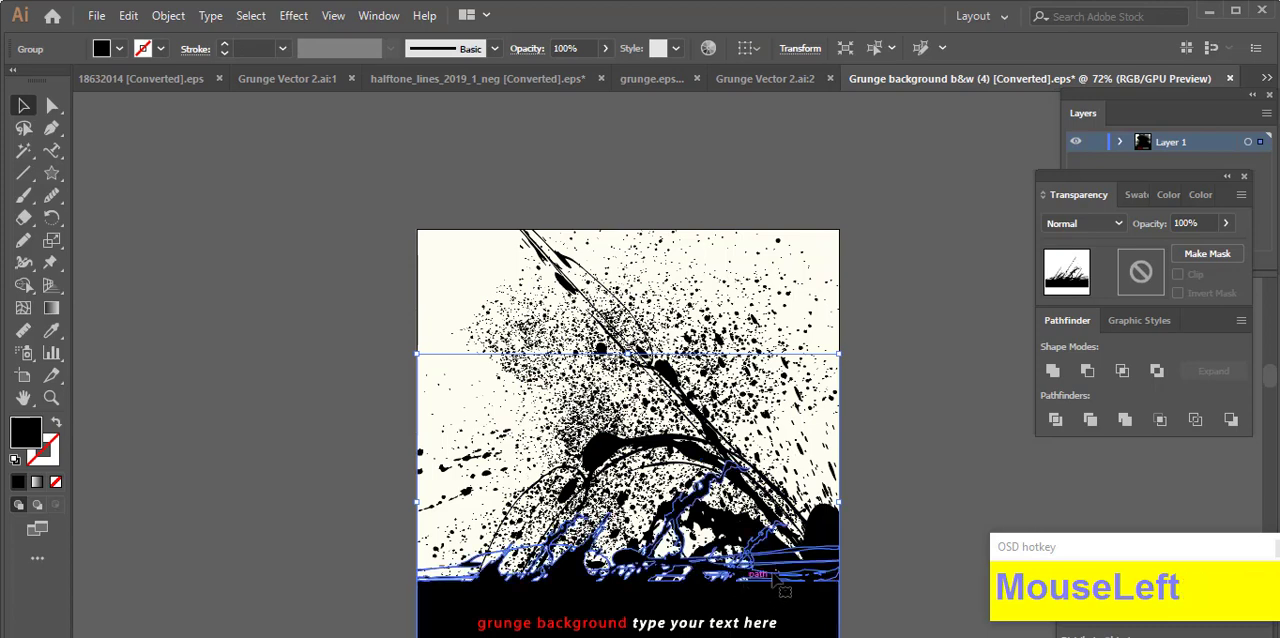
{"action": "scroll", "coordinate": [706, 470], "scroll_direction": "down", "scroll_amount": 3}
{"action": "left_click_drag", "start_coordinate": [700, 430], "coordinate": [352, 455]}
{"action": "left_click", "coordinate": [806, 480]}
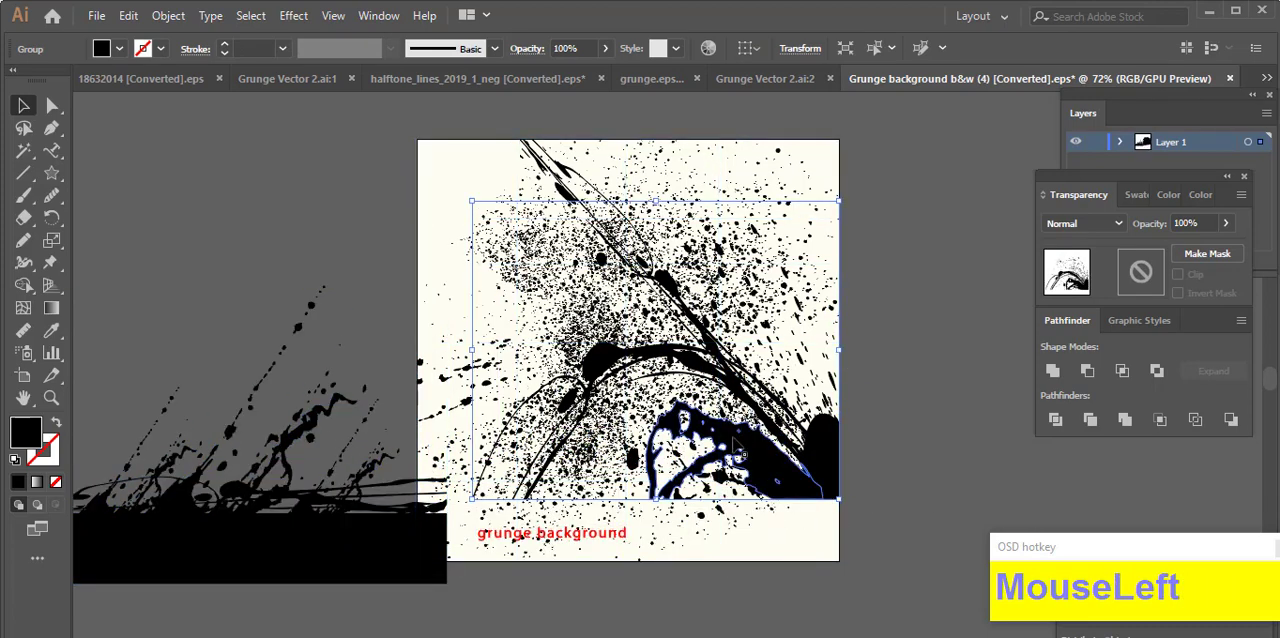
{"action": "left_click_drag", "start_coordinate": [804, 478], "coordinate": [788, 385]}
{"action": "left_click", "coordinate": [694, 447], "text": "shift"}
{"action": "key", "text": "ctrl+c"}
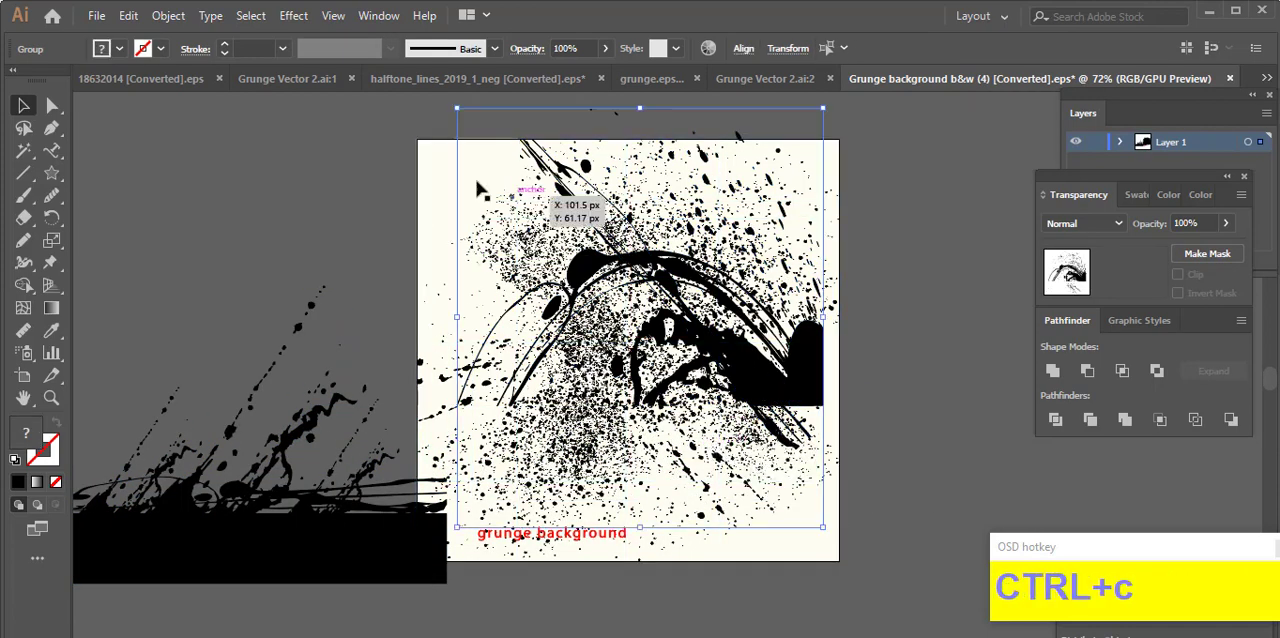
Step: Close the grunge background document and paste the ink splatter beside the artboard of the bike artwork
{"action": "left_click", "coordinate": [1229, 78]}
{"action": "left_click", "coordinate": [734, 372]}
{"action": "key", "text": "ctrl+v"}
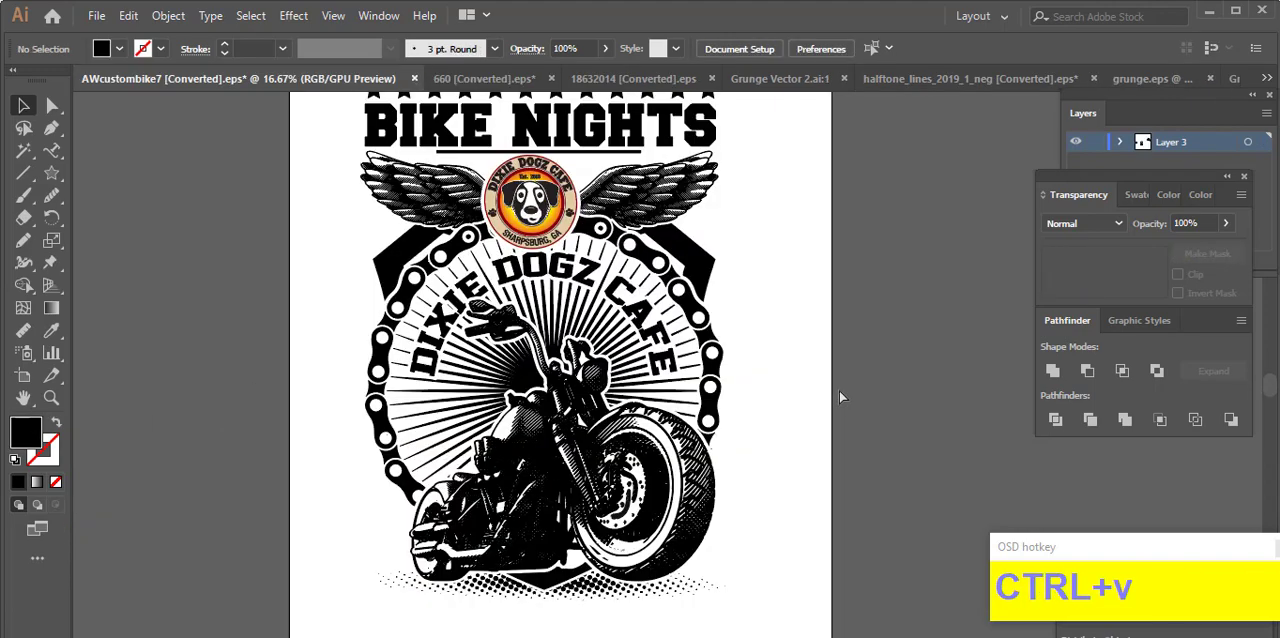
{"action": "left_click_drag", "start_coordinate": [703, 386], "coordinate": [897, 434]}
{"action": "left_click", "coordinate": [936, 450]}
{"action": "scroll", "coordinate": [936, 450], "scroll_direction": "up", "scroll_amount": 2}
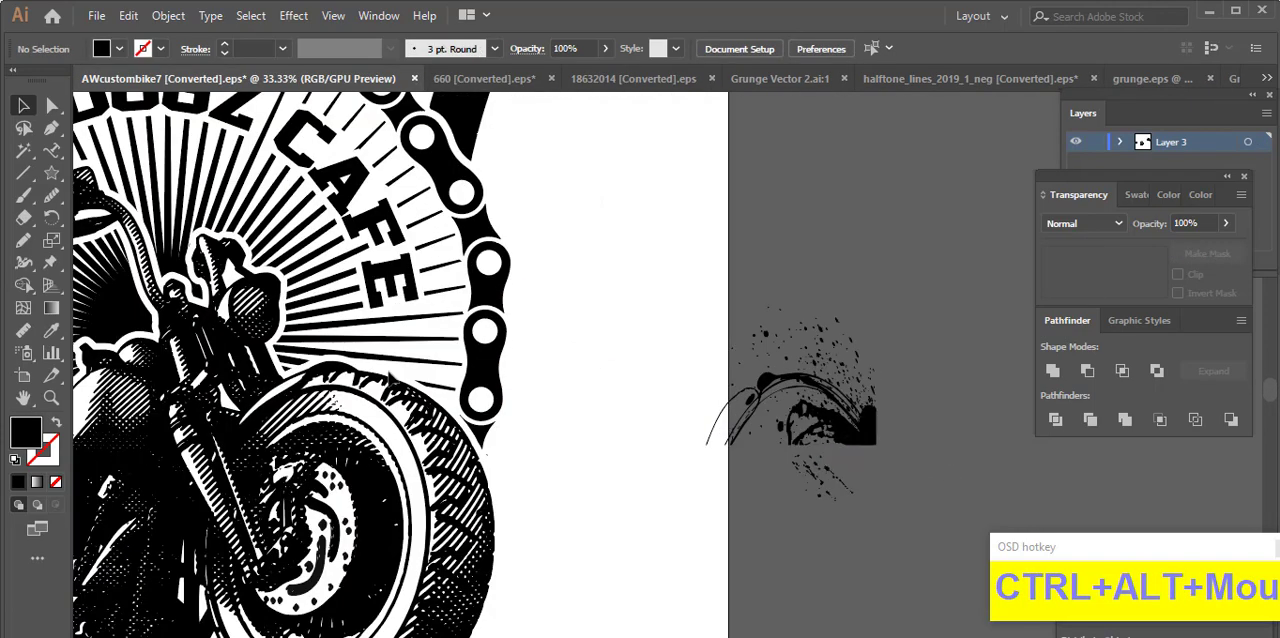
{"action": "left_click", "coordinate": [717, 511]}
{"action": "scroll", "coordinate": [730, 445], "scroll_direction": "down", "scroll_amount": 2}
{"action": "left_click", "coordinate": [746, 456]}
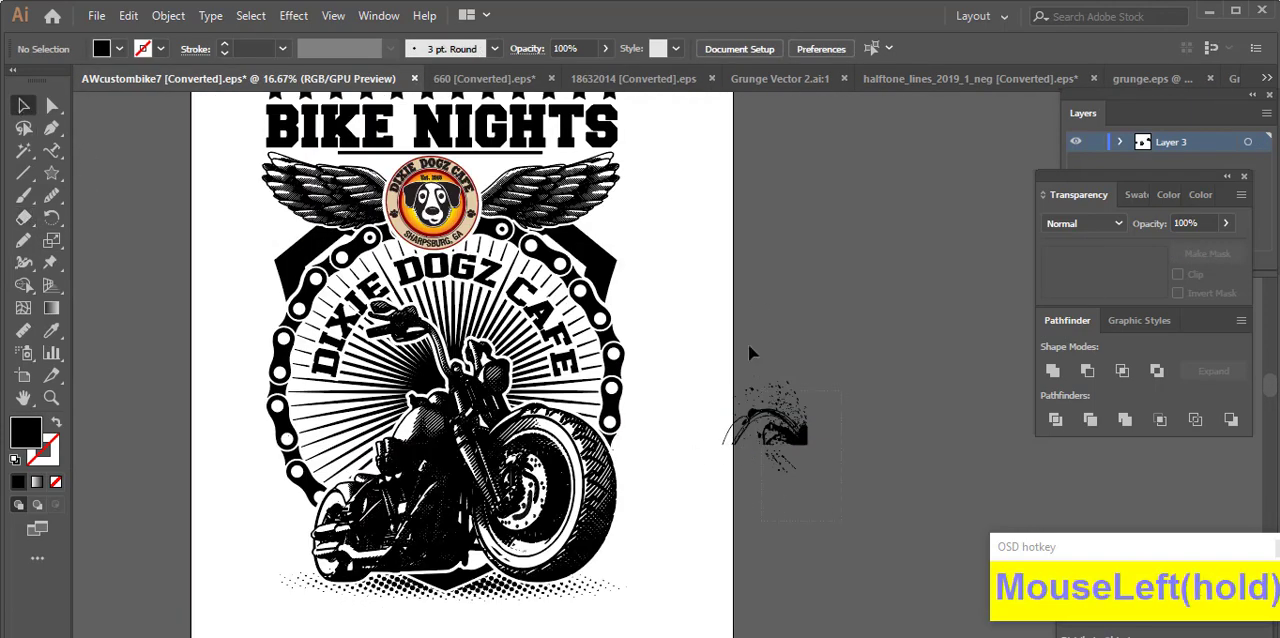
Step: Move the ink splatter onto the artboard next to the motorcycle's rear wheel
{"action": "left_click_drag", "start_coordinate": [750, 347], "coordinate": [738, 348]}
{"action": "right_click", "coordinate": [775, 440]}
{"action": "left_click", "coordinate": [834, 280]}
{"action": "left_click_drag", "start_coordinate": [799, 435], "coordinate": [300, 546]}
{"action": "left_click", "coordinate": [227, 560]}
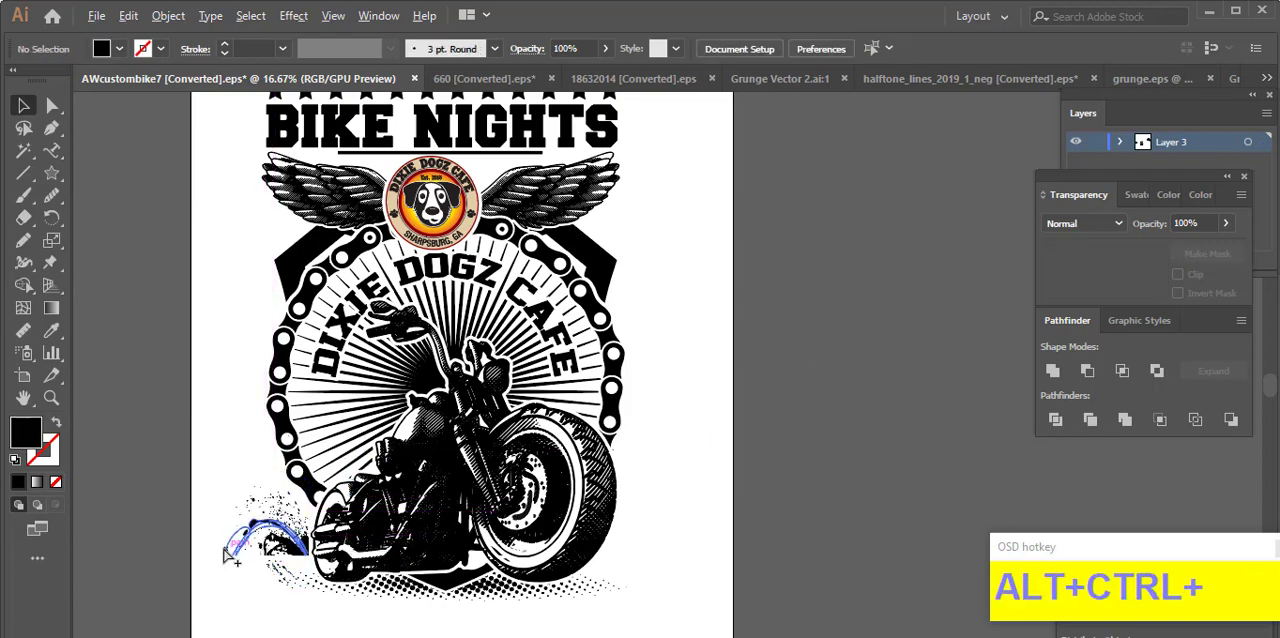
Step: Enlarge the ink splatter, shift it over the rear wheel and stretch it taller
{"action": "scroll", "coordinate": [227, 558], "scroll_direction": "up", "scroll_amount": 2}
{"action": "left_click_drag", "start_coordinate": [443, 425], "coordinate": [501, 454]}
{"action": "left_click_drag", "start_coordinate": [432, 304], "coordinate": [432, 249]}
{"action": "left_click_drag", "start_coordinate": [474, 424], "coordinate": [478, 459]}
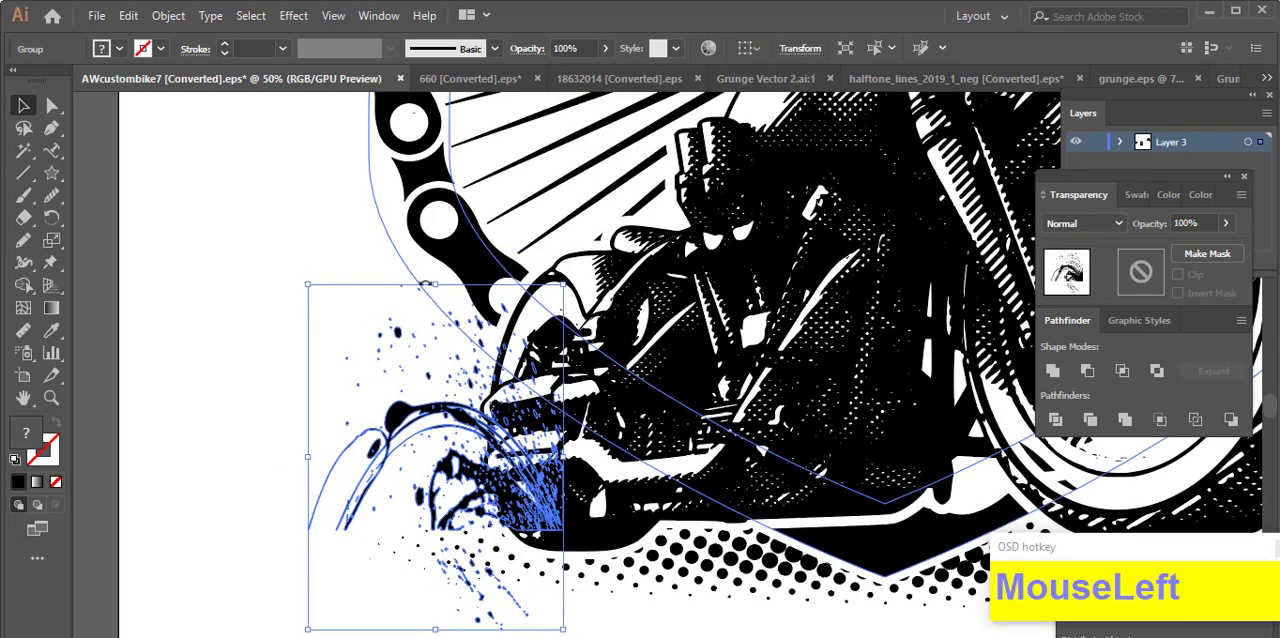
{"action": "left_click_drag", "start_coordinate": [434, 284], "coordinate": [434, 248]}
{"action": "left_click", "coordinate": [335, 388]}
{"action": "scroll", "coordinate": [338, 387], "scroll_direction": "down", "scroll_amount": 3}
{"action": "scroll", "coordinate": [348, 415], "scroll_direction": "up", "scroll_amount": 1}
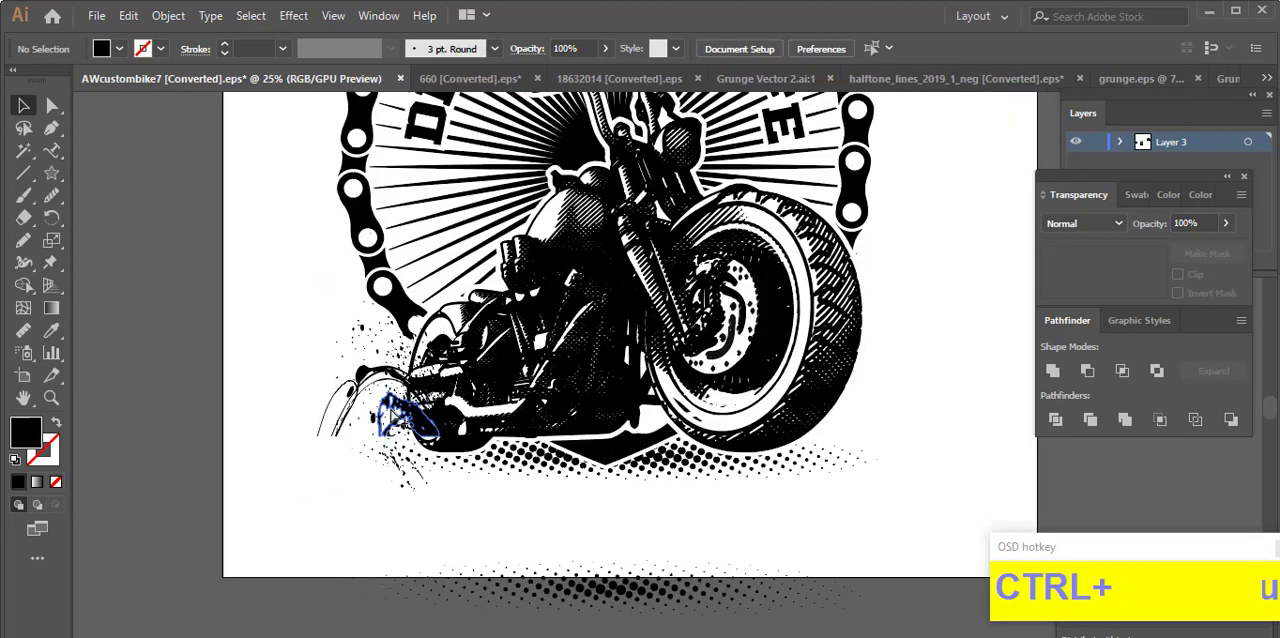
Step: Isolate the splatter group, delete its solid blob and arched strokes so only droplets remain, and leave isolation
{"action": "scroll", "coordinate": [393, 415], "scroll_direction": "up", "scroll_amount": 1}
{"action": "double_click", "coordinate": [415, 424]}
{"action": "double_click", "coordinate": [415, 424]}
{"action": "left_click", "coordinate": [416, 425]}
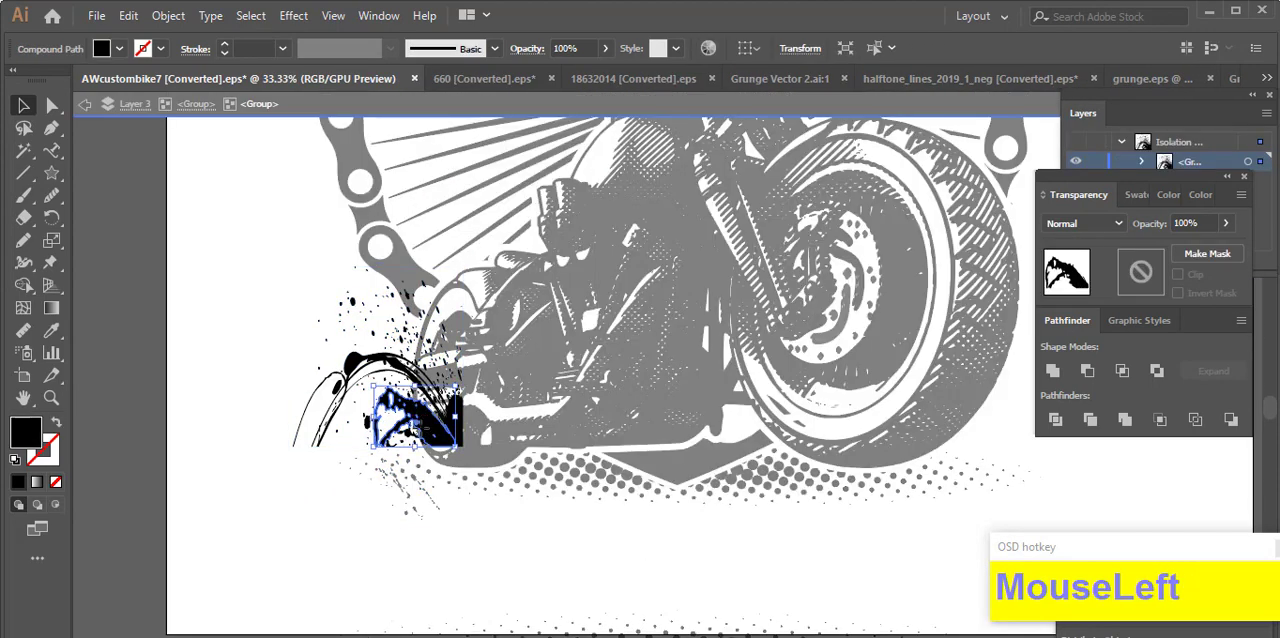
{"action": "key", "text": "Delete"}
{"action": "key", "text": "Delete"}
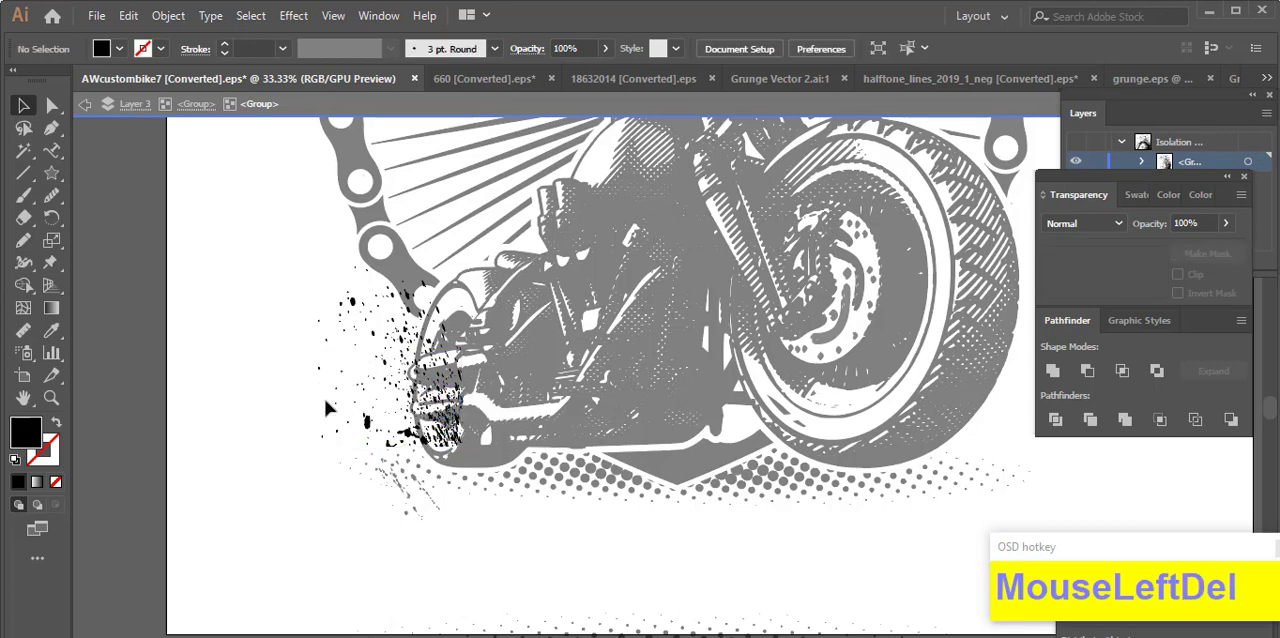
{"action": "double_click", "coordinate": [277, 394]}
Step: Reduce the droplet splatter's height and shift it outward from the motorcycle's rear wheel
{"action": "left_click", "coordinate": [345, 372]}
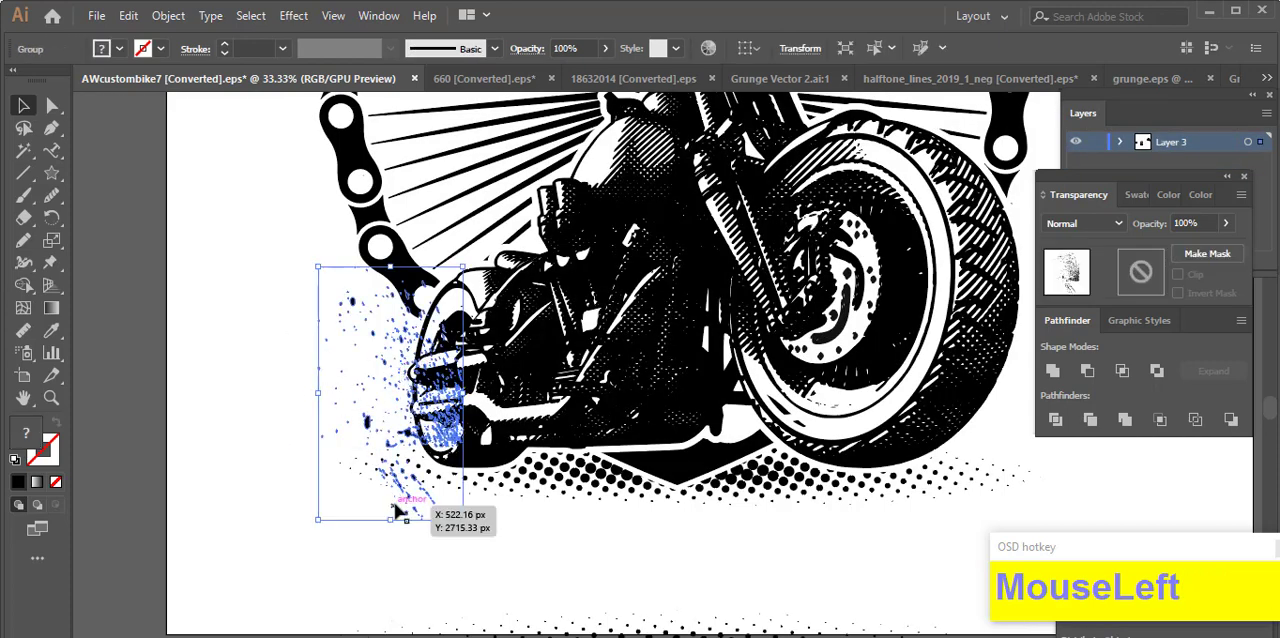
{"action": "left_click_drag", "start_coordinate": [394, 506], "coordinate": [388, 448]}
{"action": "left_click", "coordinate": [284, 415]}
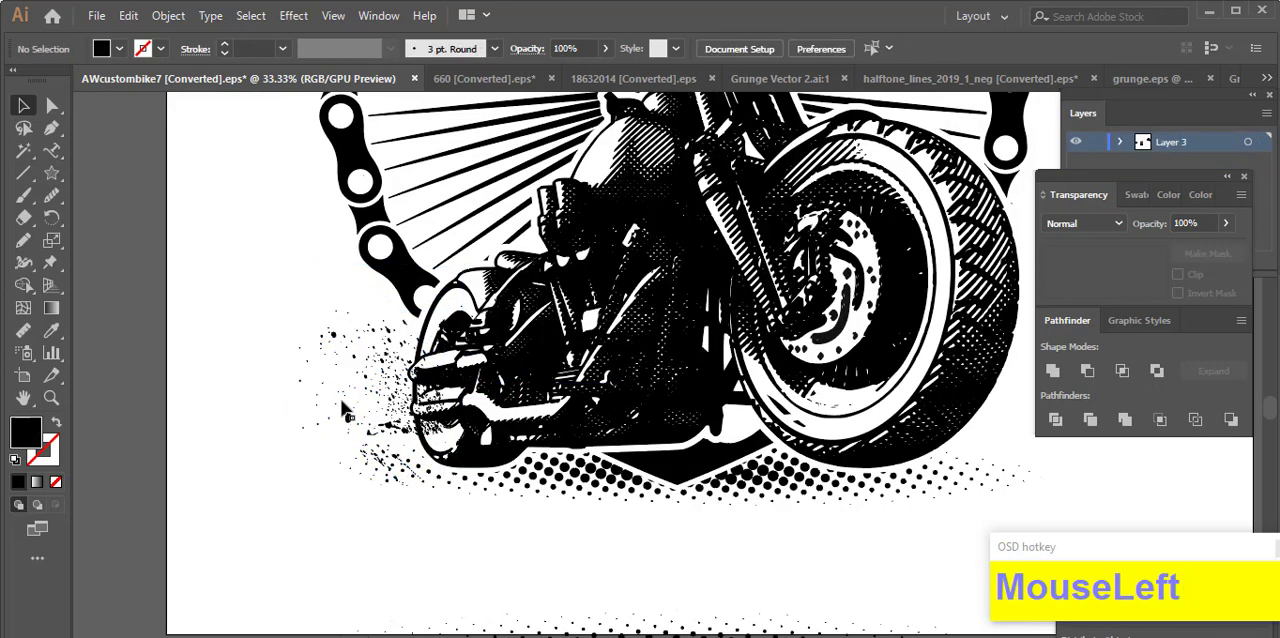
Step: Stretch the droplet splatter behind the rear wheel taller and isolate its group to handle the droplets separately from the lower streaks
{"action": "left_click", "coordinate": [378, 381]}
{"action": "left_click_drag", "start_coordinate": [372, 310], "coordinate": [372, 278]}
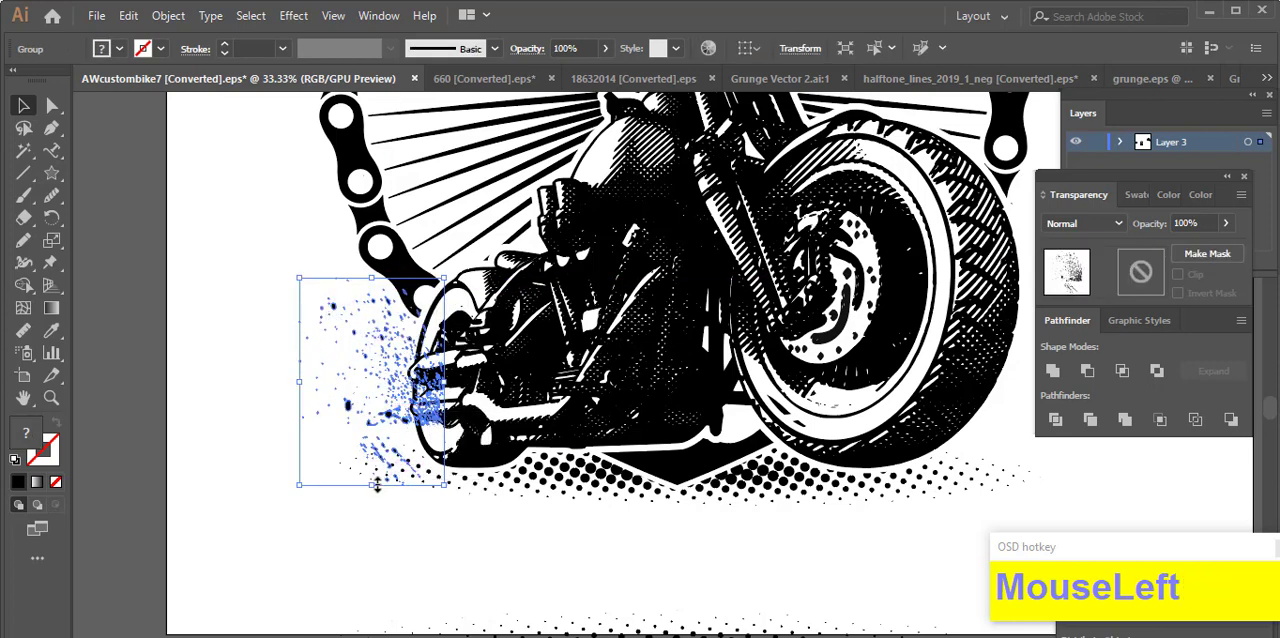
{"action": "double_click", "coordinate": [412, 392]}
{"action": "left_click", "coordinate": [430, 400]}
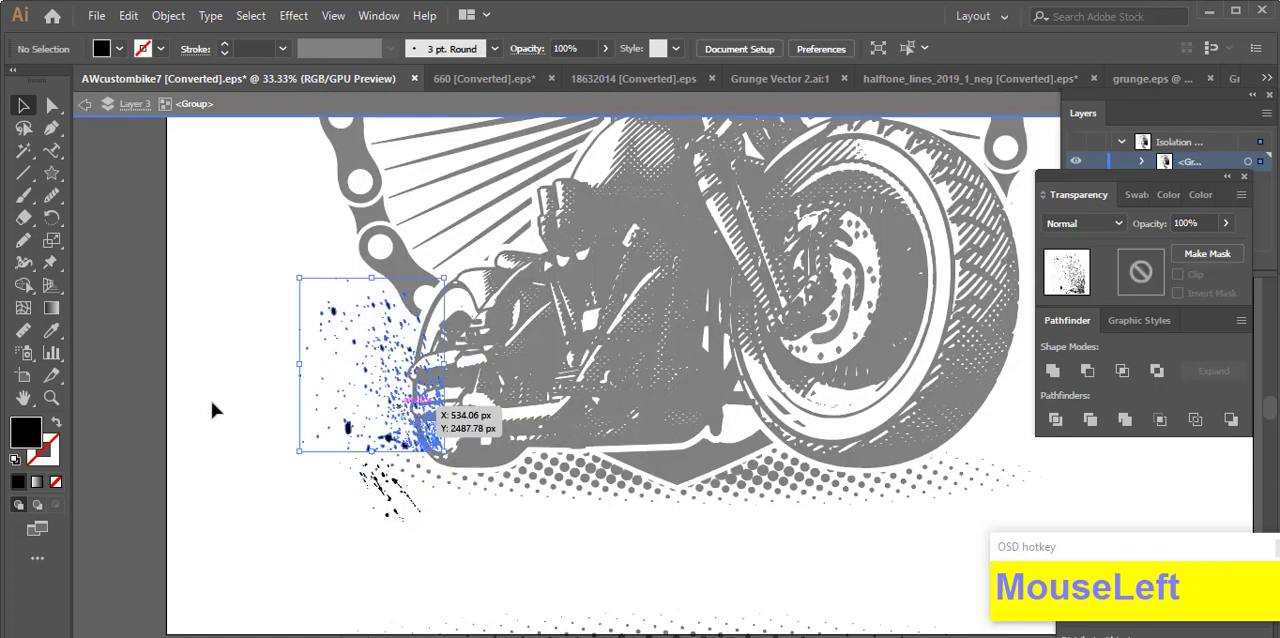
{"action": "left_click", "coordinate": [23, 218]}
{"action": "left_click", "coordinate": [23, 106]}
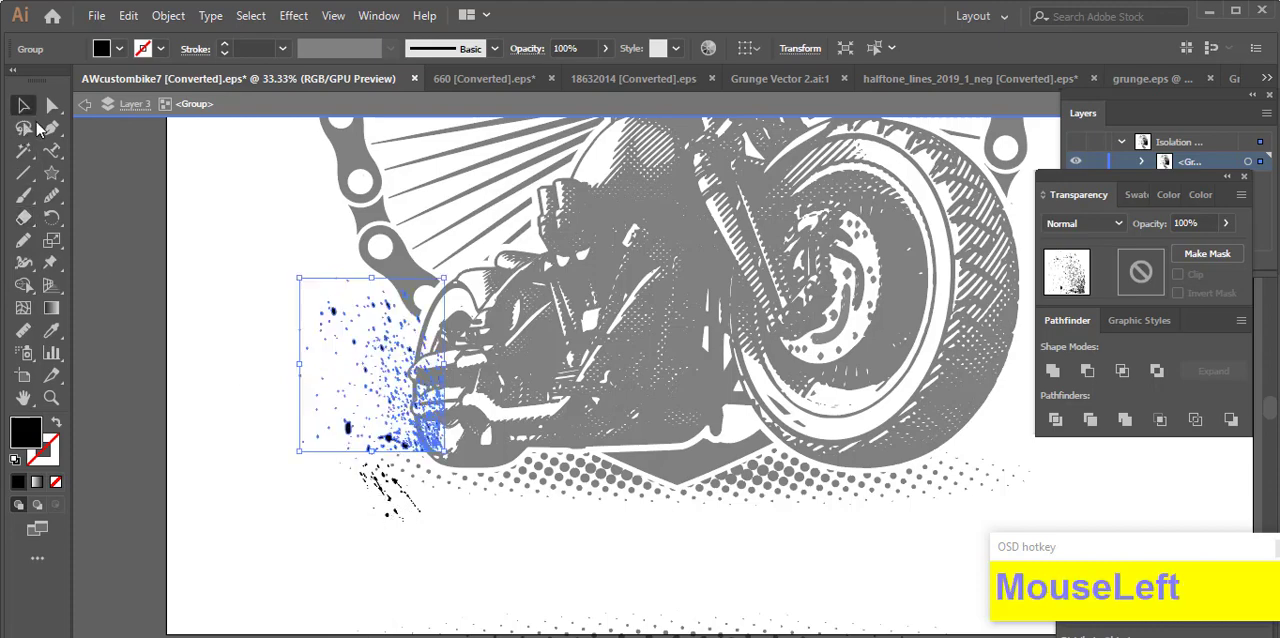
Step: Move the small cluster of ink streaks from below the rear wheel to the gap beside the front wheel
{"action": "double_click", "coordinate": [388, 513]}
{"action": "double_click", "coordinate": [396, 500]}
{"action": "left_click", "coordinate": [380, 500]}
{"action": "left_click_drag", "start_coordinate": [383, 507], "coordinate": [753, 436]}
{"action": "scroll", "coordinate": [765, 425], "scroll_direction": "up", "scroll_amount": 4}
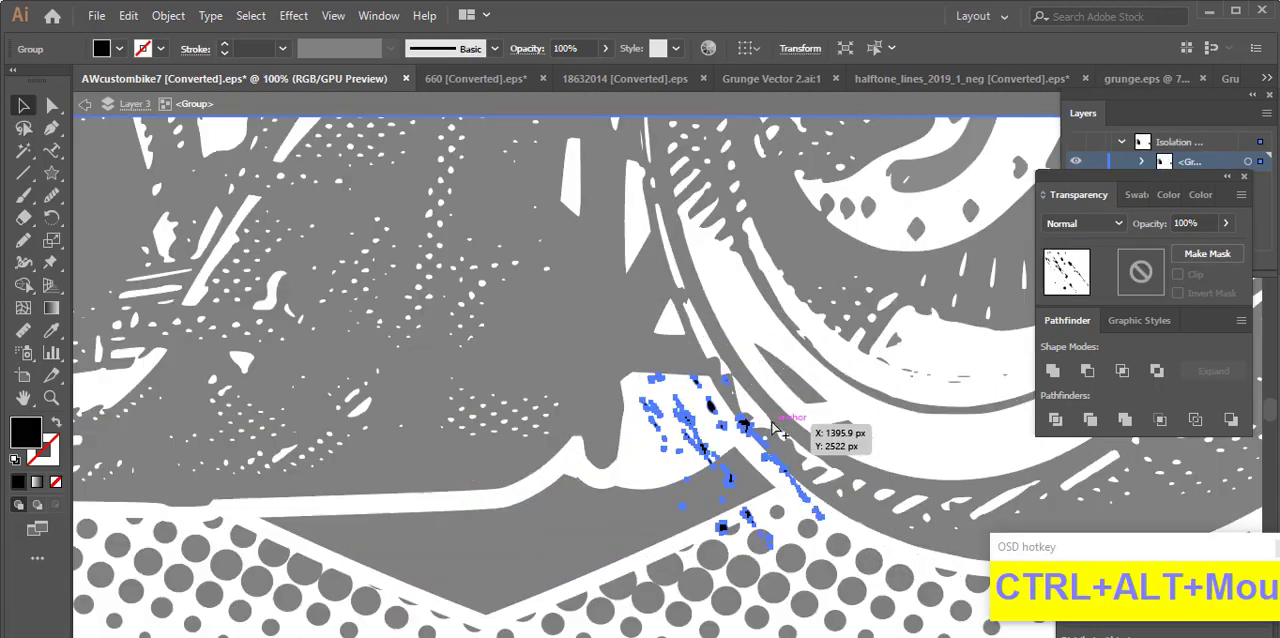
Step: Rotate the streak cluster to lie horizontally, fit it inside the white gap beside the front wheel, and leave isolation
{"action": "left_click_drag", "start_coordinate": [816, 594], "coordinate": [753, 525]}
{"action": "left_click_drag", "start_coordinate": [683, 403], "coordinate": [609, 438]}
{"action": "left_click_drag", "start_coordinate": [671, 483], "coordinate": [611, 440]}
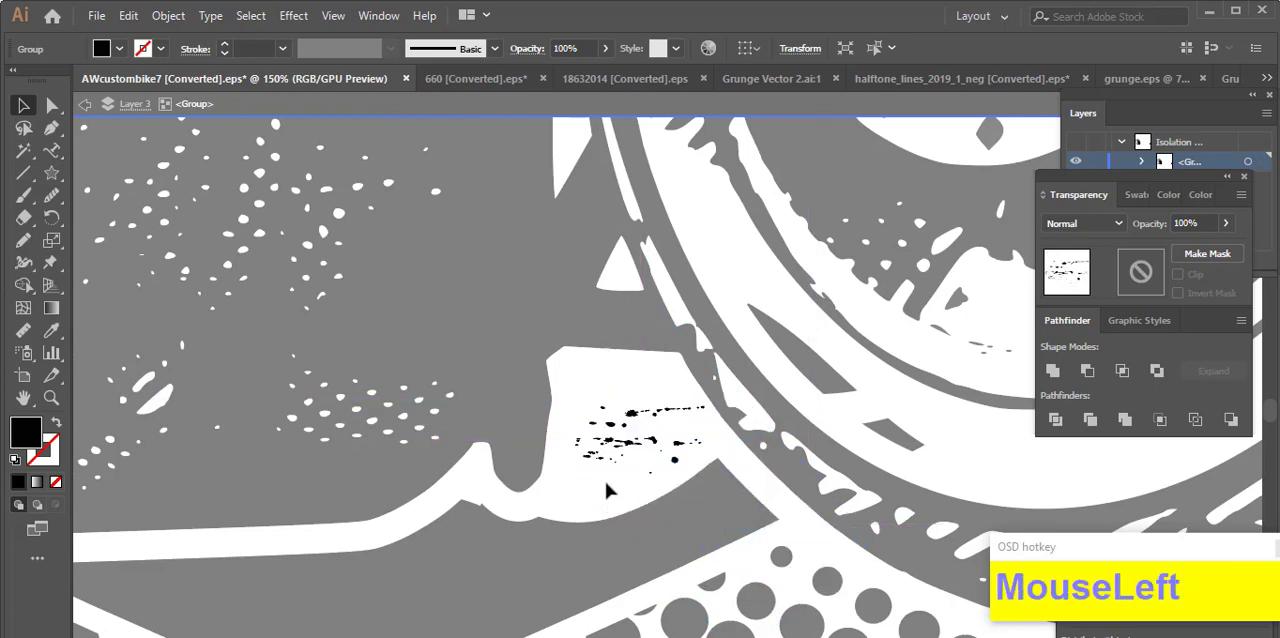
{"action": "left_click", "coordinate": [610, 480], "text": "ctrl+alt"}
{"action": "left_click", "coordinate": [610, 480], "text": "ctrl+alt"}
{"action": "left_click", "coordinate": [610, 480], "text": "ctrl+alt"}
{"action": "left_click_drag", "start_coordinate": [537, 617], "coordinate": [703, 526]}
{"action": "double_click", "coordinate": [567, 588]}
{"action": "left_click", "coordinate": [513, 582], "text": "ctrl+alt"}
{"action": "left_click", "coordinate": [513, 582], "text": "ctrl+alt"}
Step: Isolate the splatter group, duplicate the rear-wheel droplets, reflect the copy and place it on the front wheel's outer edge
{"action": "left_click", "coordinate": [358, 440]}
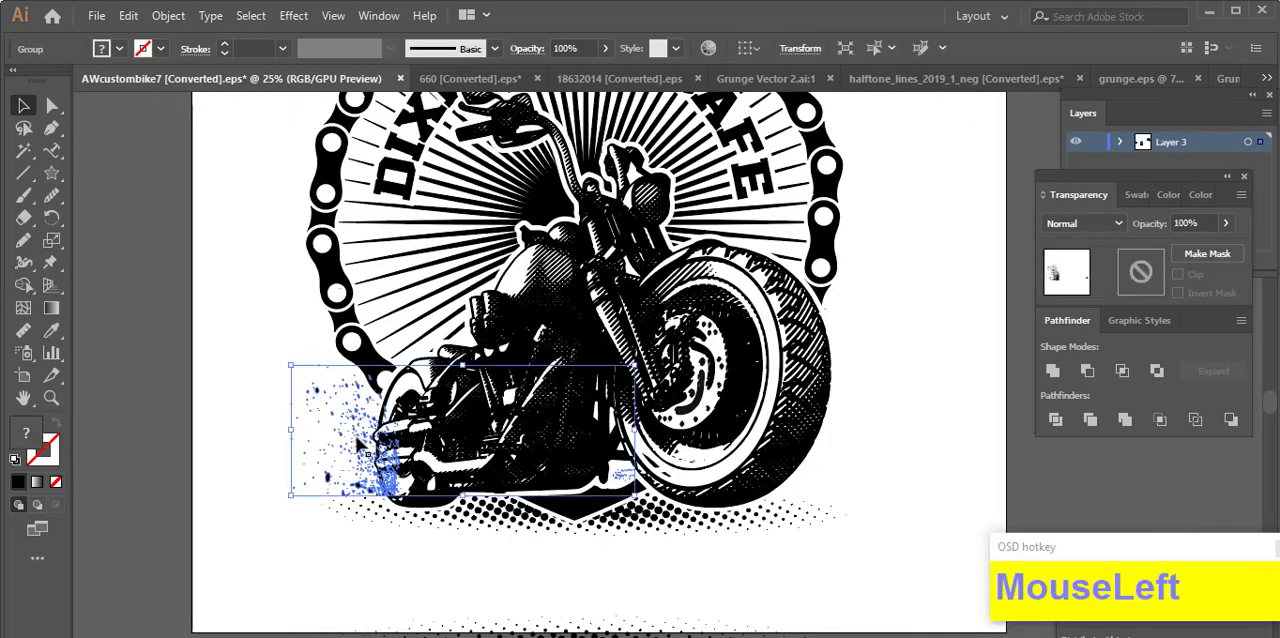
{"action": "double_click", "coordinate": [358, 441]}
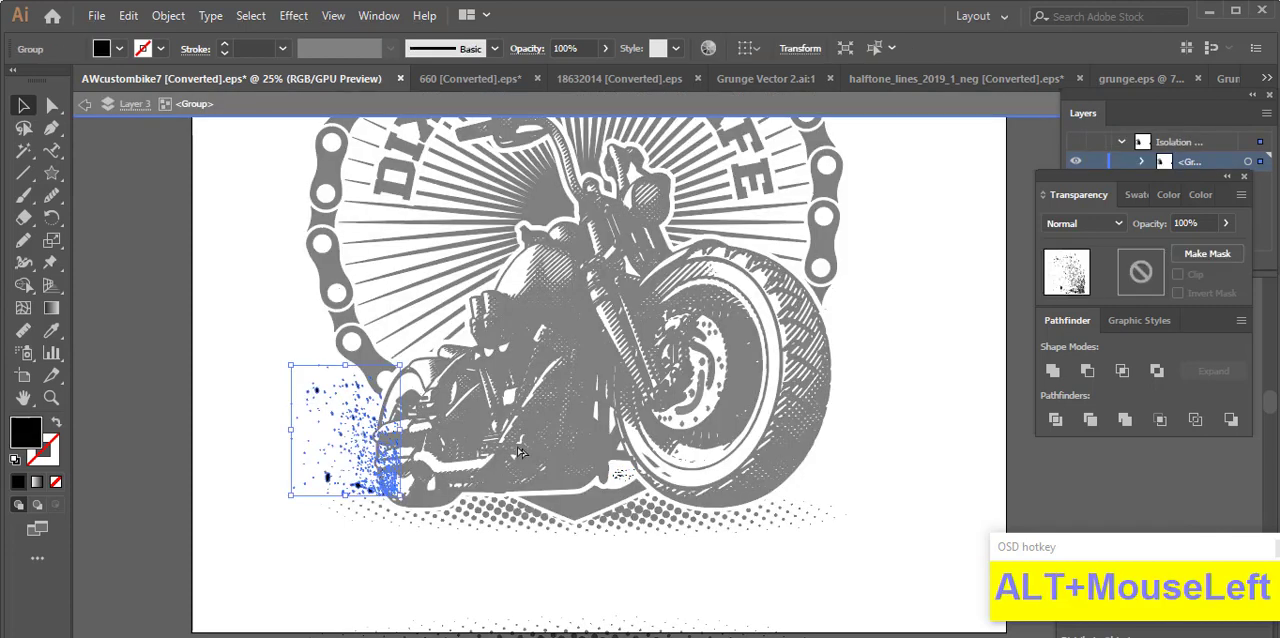
{"action": "left_click_drag", "start_coordinate": [518, 452], "coordinate": [818, 437]}
{"action": "right_click", "coordinate": [788, 411]}
{"action": "left_click", "coordinate": [866, 297]}
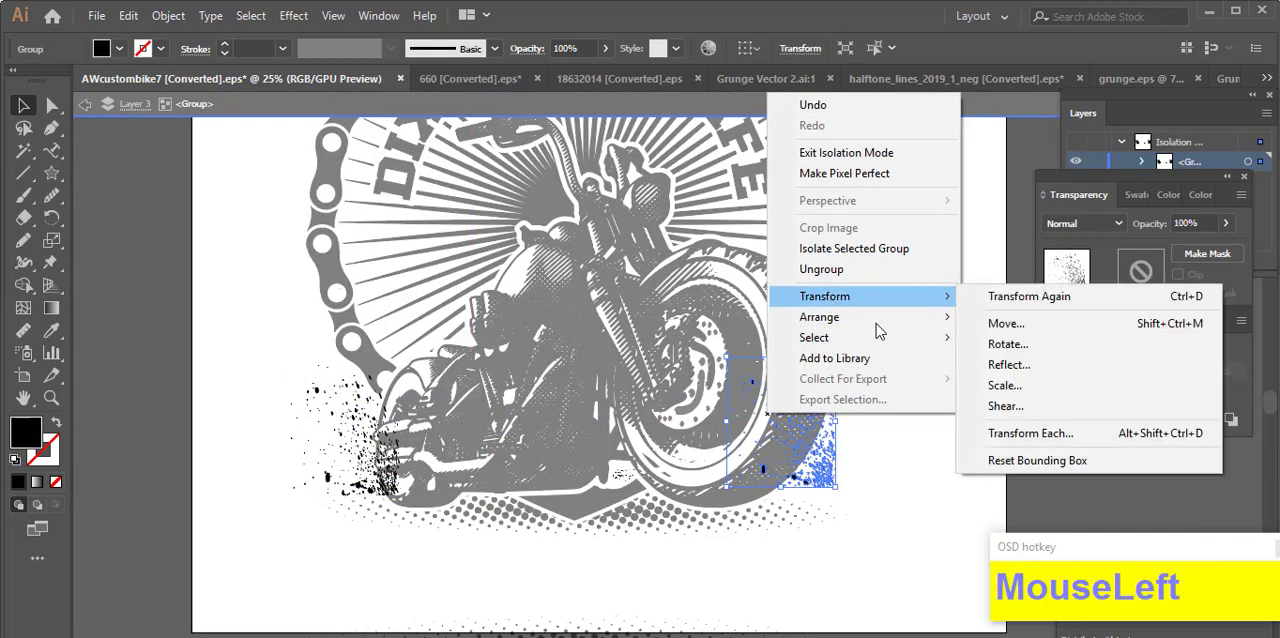
{"action": "left_click", "coordinate": [1000, 367]}
{"action": "left_click", "coordinate": [643, 464]}
{"action": "left_click_drag", "start_coordinate": [758, 466], "coordinate": [826, 495]}
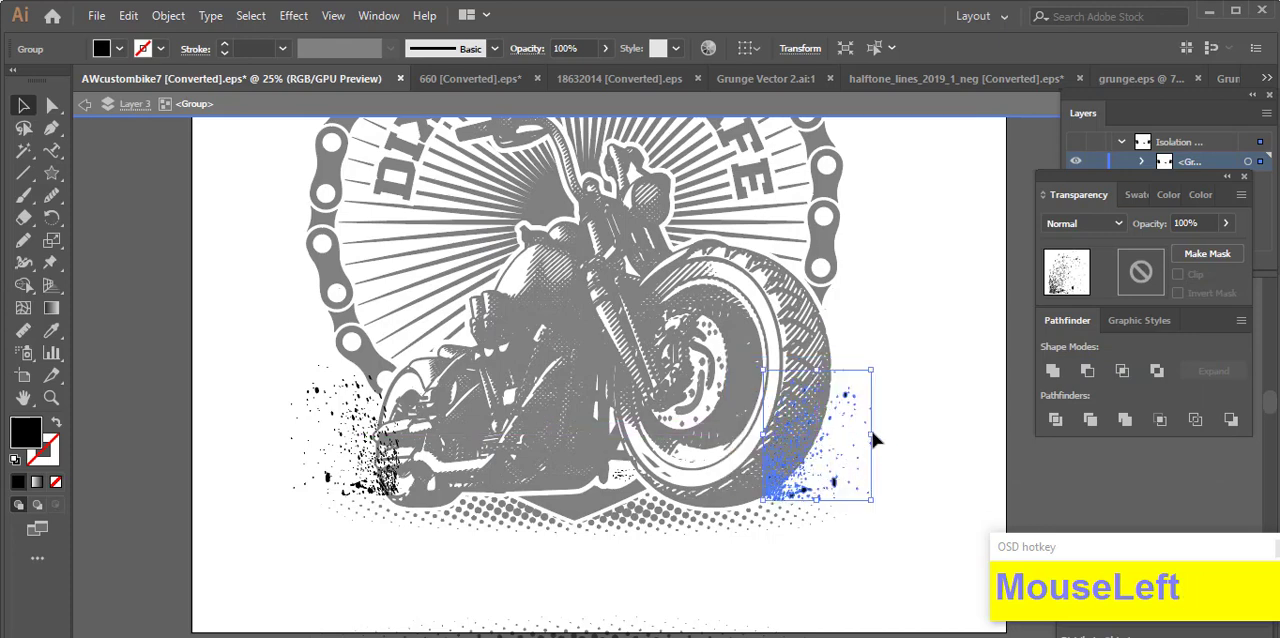
Step: Stretch the mirrored droplets at the front wheel taller and slightly wider, and leave isolation
{"action": "left_click", "coordinate": [873, 436]}
{"action": "left_click", "coordinate": [855, 406]}
{"action": "left_click_drag", "start_coordinate": [817, 370], "coordinate": [817, 312]}
{"action": "left_click_drag", "start_coordinate": [872, 407], "coordinate": [883, 408]}
{"action": "double_click", "coordinate": [911, 407]}
Step: Add an unclipped opacity mask to the splatter group, paste the copied artwork into it in place, and leave mask editing
{"action": "left_click", "coordinate": [868, 385]}
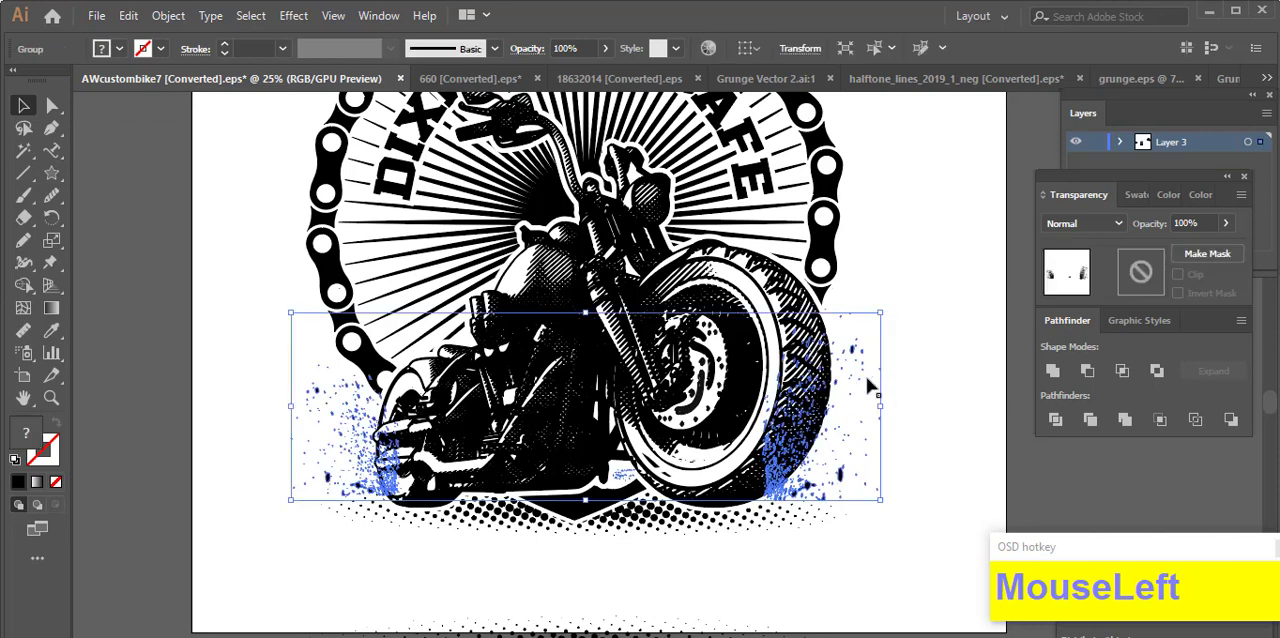
{"action": "left_click", "coordinate": [1141, 277]}
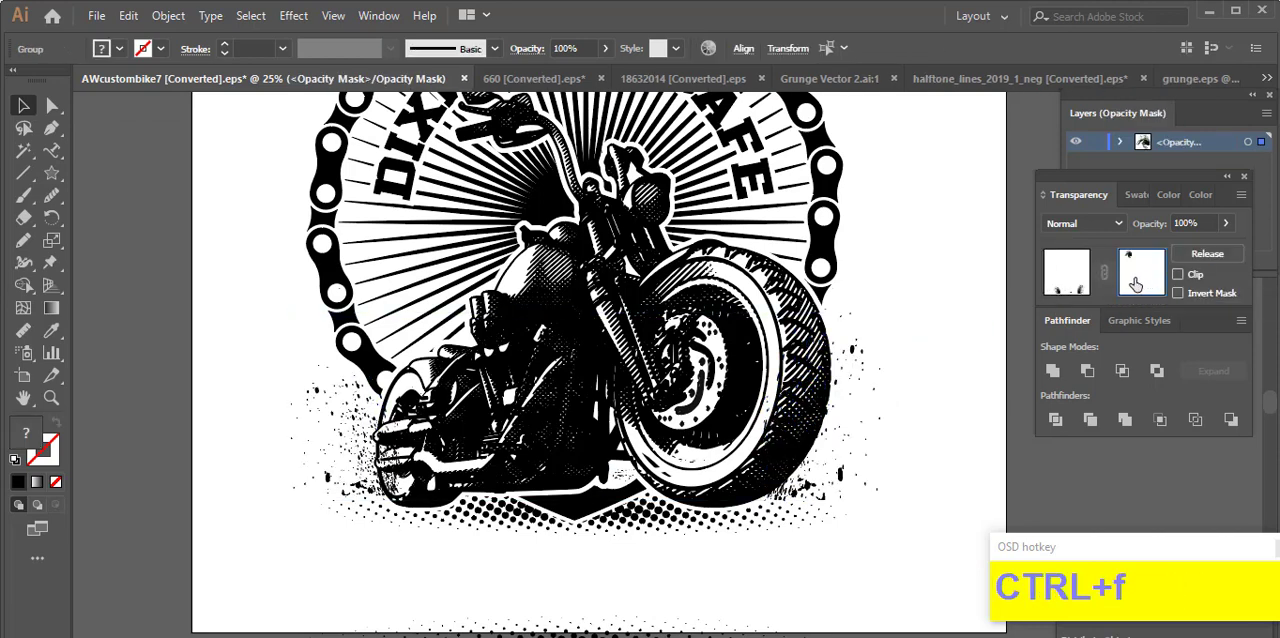
{"action": "left_click", "coordinate": [1083, 284]}
{"action": "left_click", "coordinate": [948, 305]}
Step: Make a solid silhouette copy of the motorcycle, chain ring and shield artwork and cut it
{"action": "left_click", "coordinate": [724, 331]}
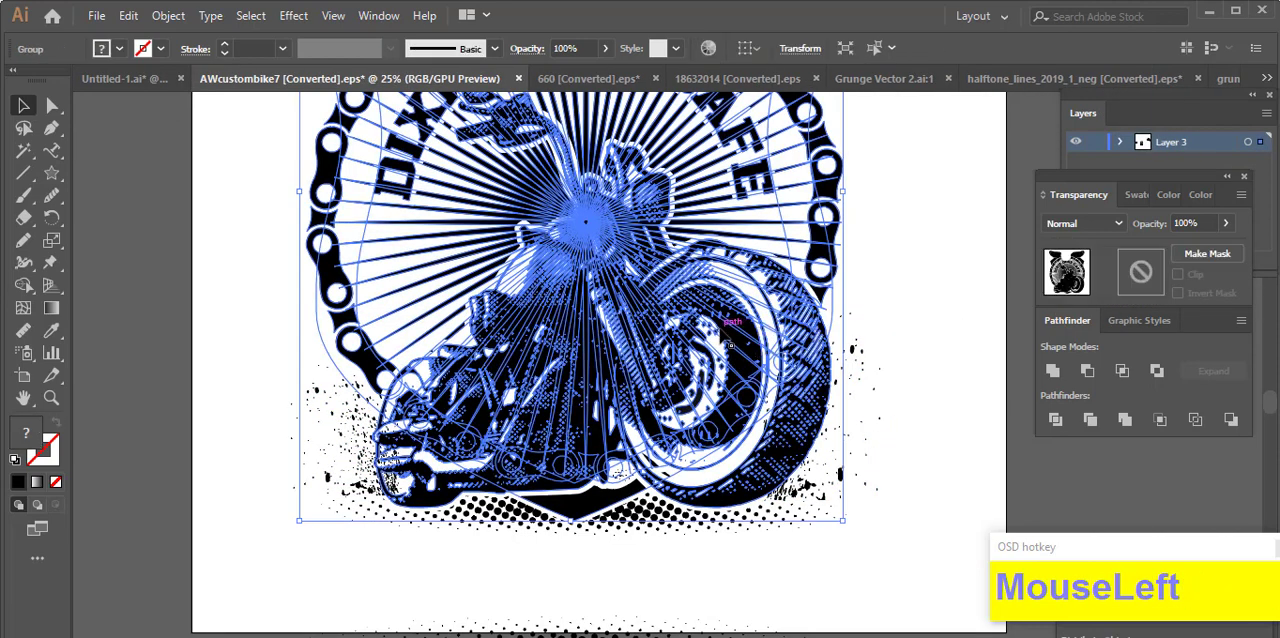
{"action": "key", "text": "ctrl+alt+o"}
{"action": "left_click", "coordinate": [996, 391]}
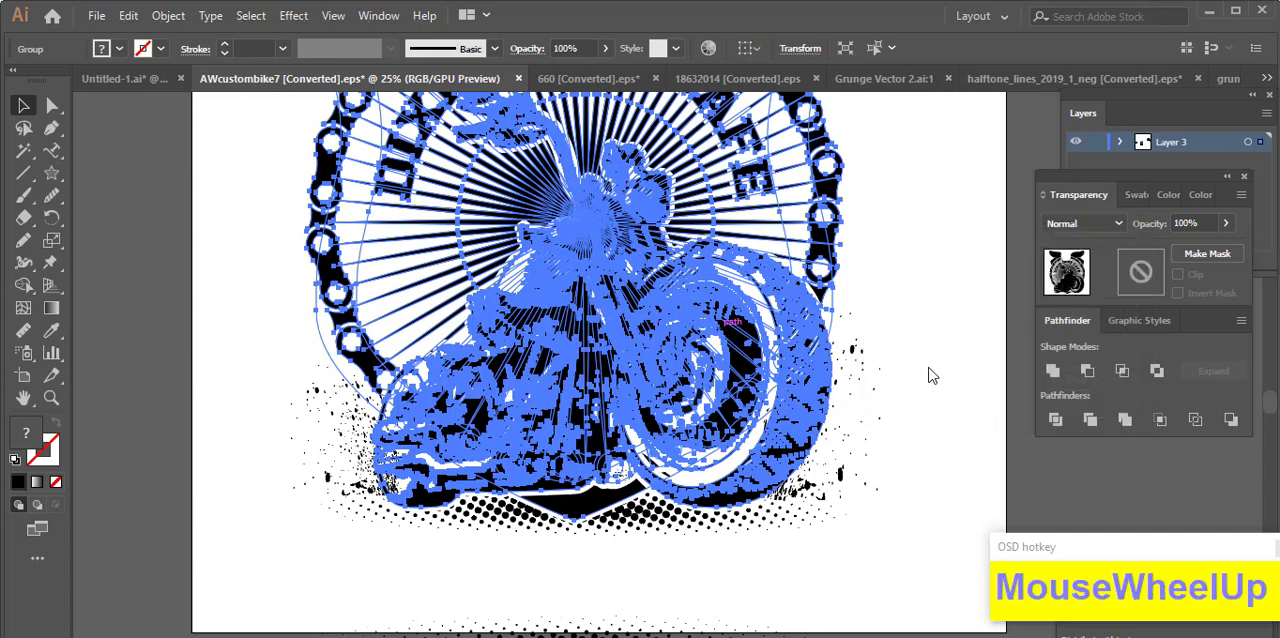
{"action": "key", "text": "ctrl+x"}
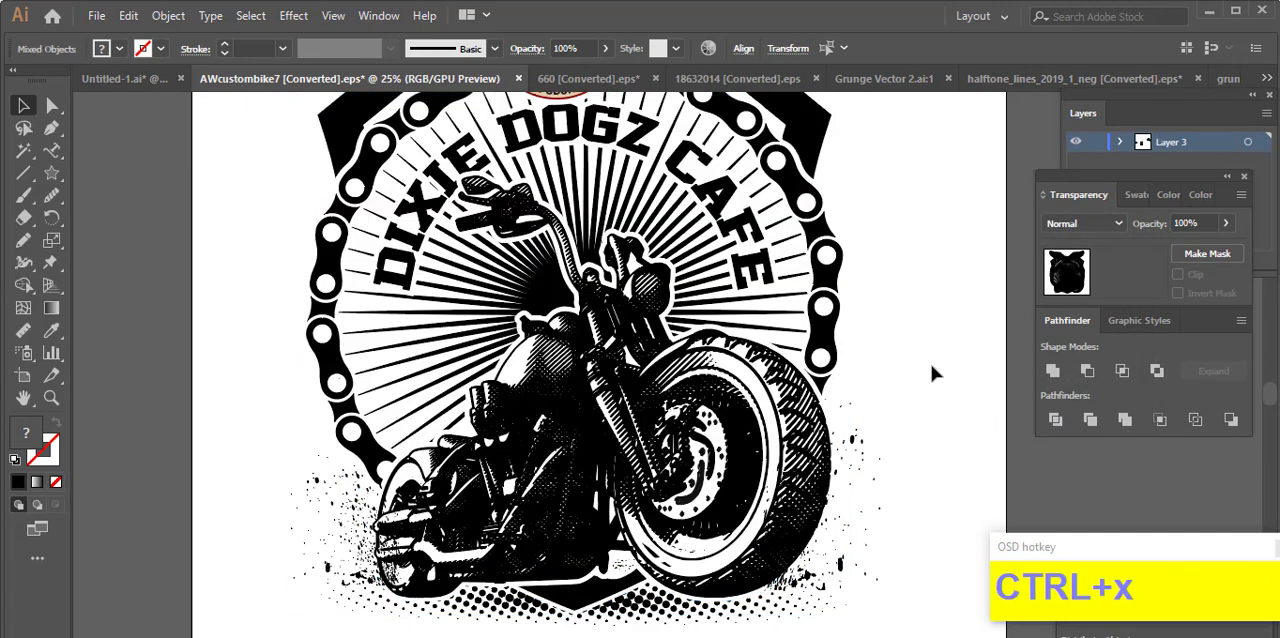
Step: Paste the cut silhouette in place into the splatter group's opacity mask
{"action": "left_click", "coordinate": [893, 447]}
{"action": "scroll", "coordinate": [875, 464], "scroll_direction": "down", "scroll_amount": 1}
{"action": "left_click", "coordinate": [875, 464]}
{"action": "left_click", "coordinate": [1140, 283]}
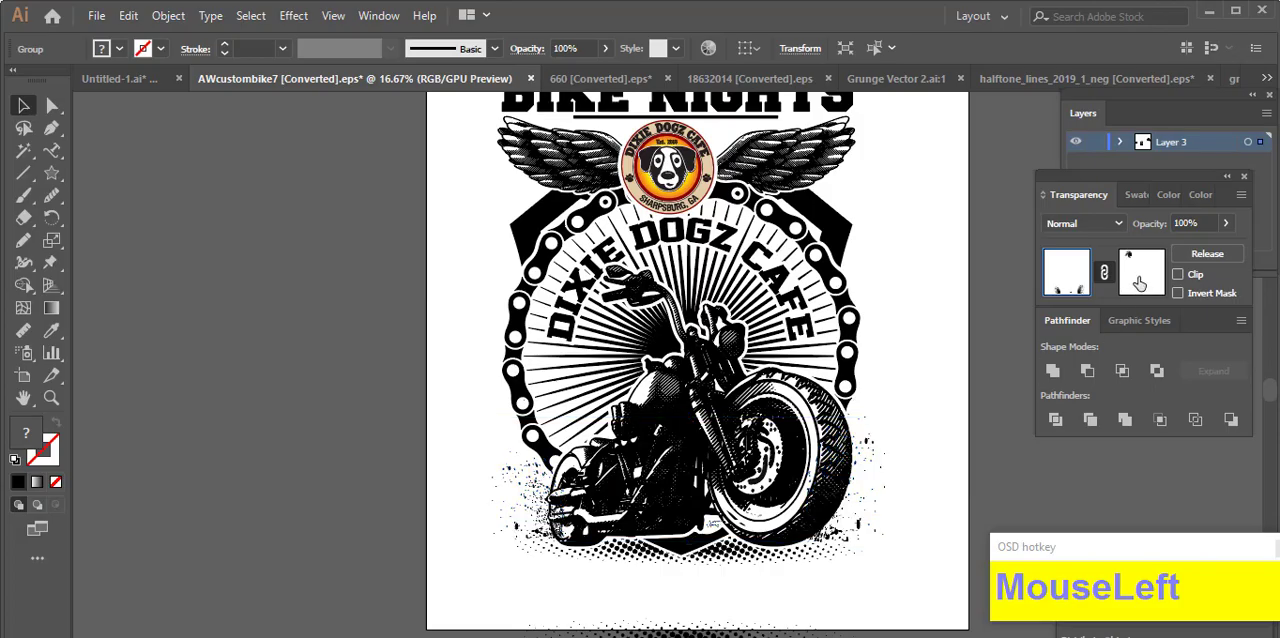
{"action": "key", "text": "ctrl+f"}
Step: Draw freehand Pencil shapes in the opacity mask over the rear wheel's openings to hide the droplets inside them
{"action": "scroll", "coordinate": [586, 523], "scroll_direction": "up", "scroll_amount": 5}
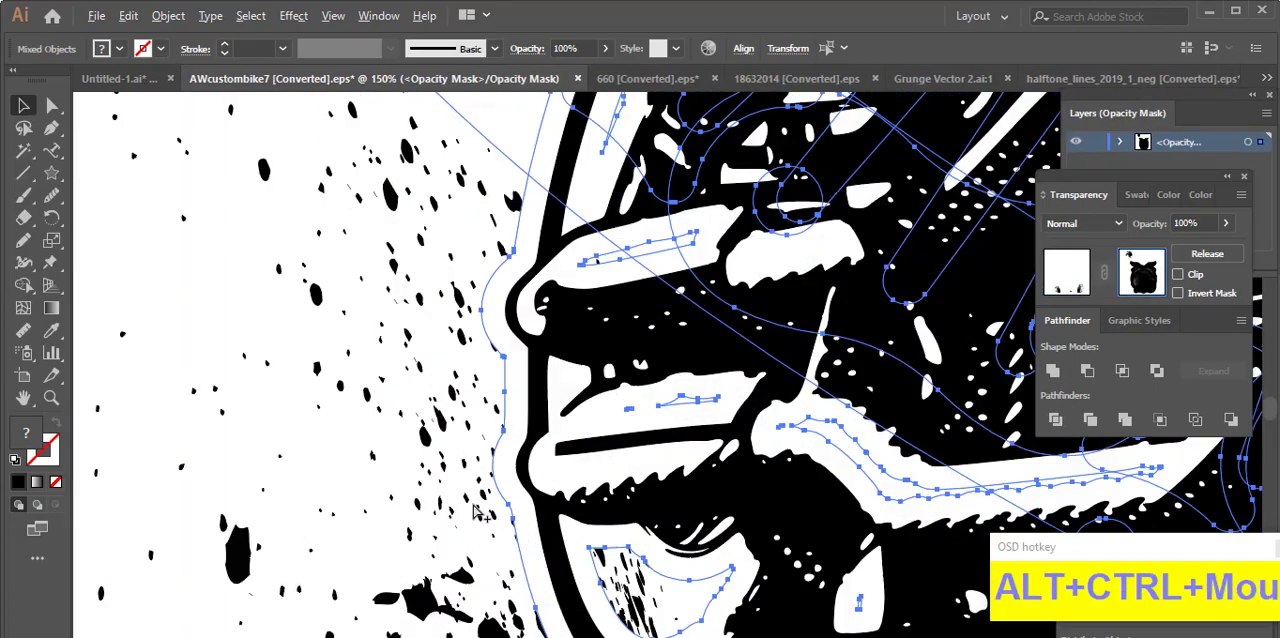
{"action": "scroll", "coordinate": [514, 486], "scroll_direction": "down", "scroll_amount": 4}
{"action": "scroll", "coordinate": [480, 460], "scroll_direction": "up", "scroll_amount": 3}
{"action": "left_click", "coordinate": [23, 240]}
{"action": "scroll", "coordinate": [385, 507], "scroll_direction": "up", "scroll_amount": 1}
{"action": "left_click_drag", "start_coordinate": [508, 416], "coordinate": [412, 362]}
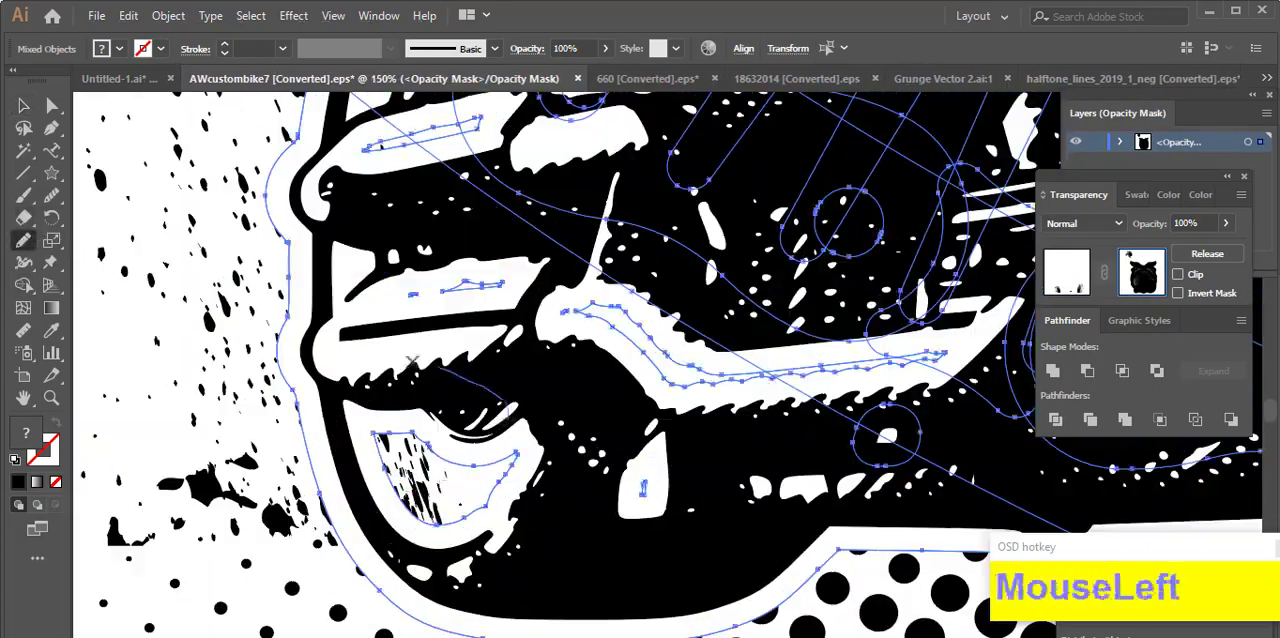
{"action": "left_click_drag", "start_coordinate": [540, 508], "coordinate": [512, 420]}
Step: Draw a freehand Pencil shape in the mask over the front wheel's opening, and return to editing the artwork
{"action": "scroll", "coordinate": [505, 405], "scroll_direction": "down", "scroll_amount": 5}
{"action": "scroll", "coordinate": [797, 382], "scroll_direction": "up", "scroll_amount": 4}
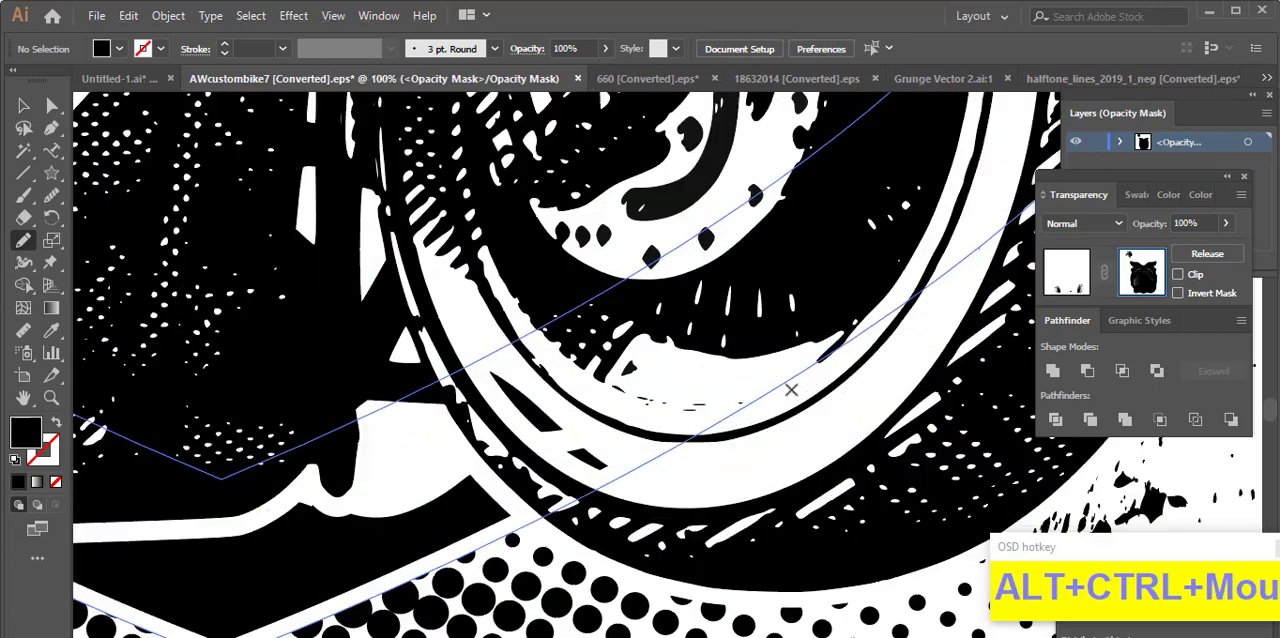
{"action": "left_click_drag", "start_coordinate": [791, 389], "coordinate": [608, 269]}
{"action": "scroll", "coordinate": [590, 290], "scroll_direction": "down", "scroll_amount": 4}
{"action": "scroll", "coordinate": [765, 258], "scroll_direction": "up", "scroll_amount": 2}
{"action": "scroll", "coordinate": [735, 275], "scroll_direction": "down", "scroll_amount": 2}
{"action": "left_click", "coordinate": [1067, 272]}
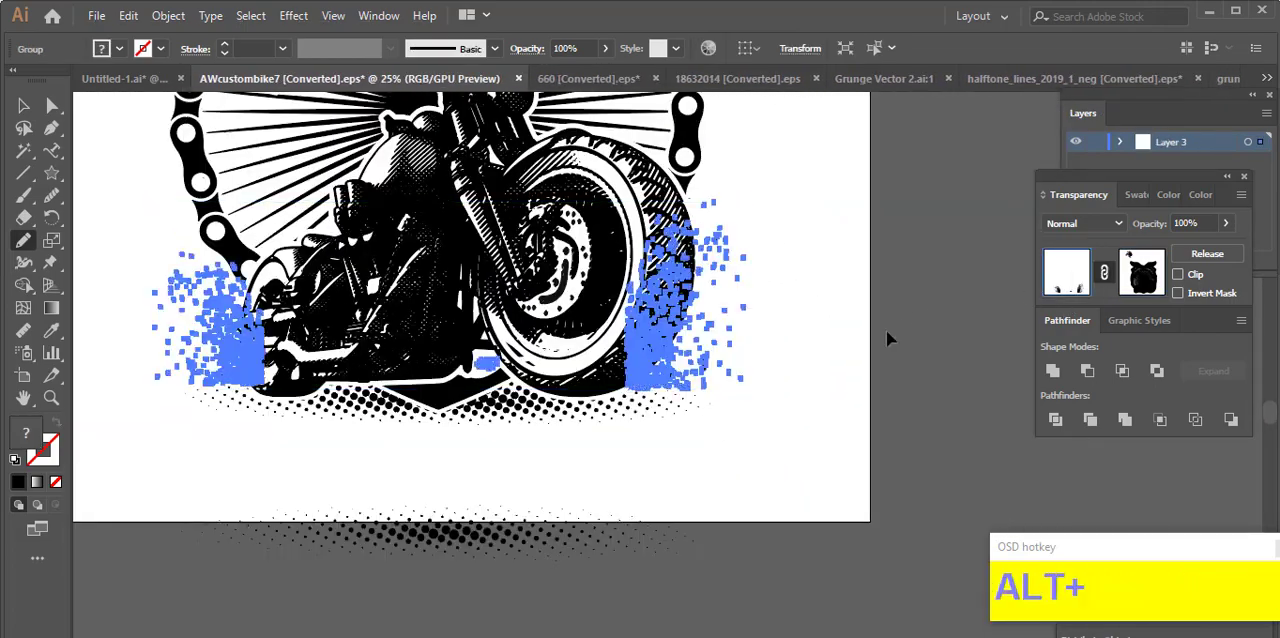
Step: Examine the whole poster and the BIKE NIGHTS lettering up close
{"action": "scroll", "coordinate": [886, 332], "scroll_direction": "down", "scroll_amount": 2}
{"action": "left_click", "coordinate": [23, 107]}
{"action": "left_click", "coordinate": [362, 230]}
{"action": "left_click_drag", "start_coordinate": [364, 229], "coordinate": [303, 381]}
{"action": "left_click_drag", "start_coordinate": [852, 423], "coordinate": [822, 447]}
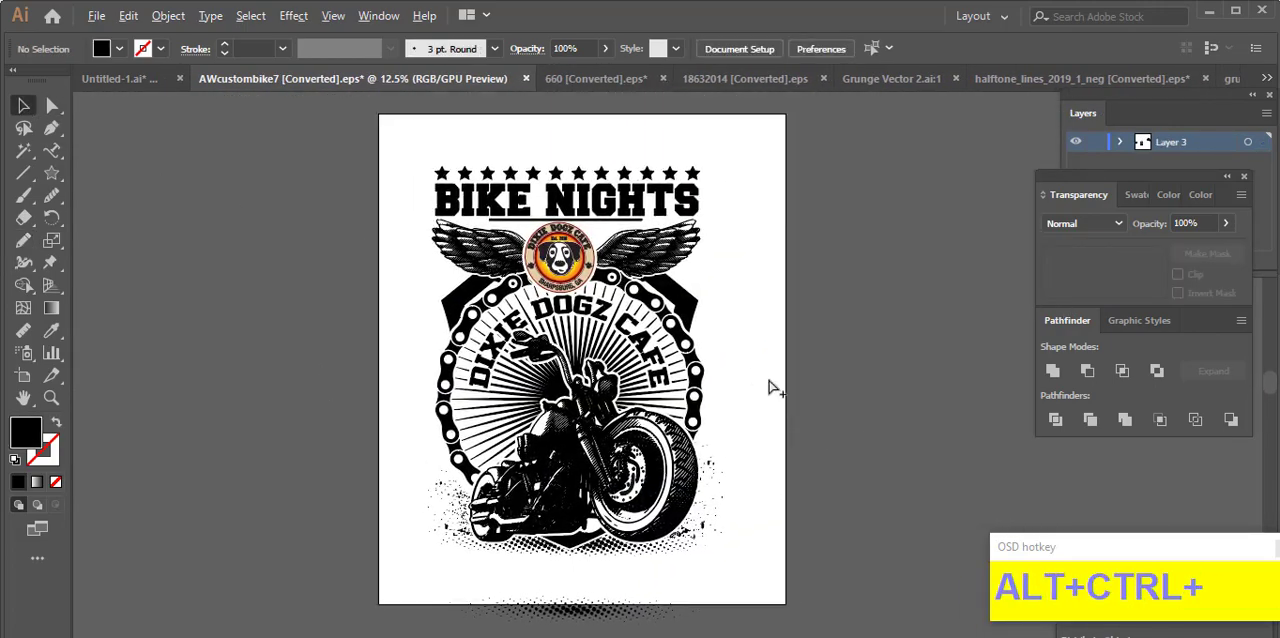
{"action": "left_click_drag", "start_coordinate": [814, 509], "coordinate": [797, 457]}
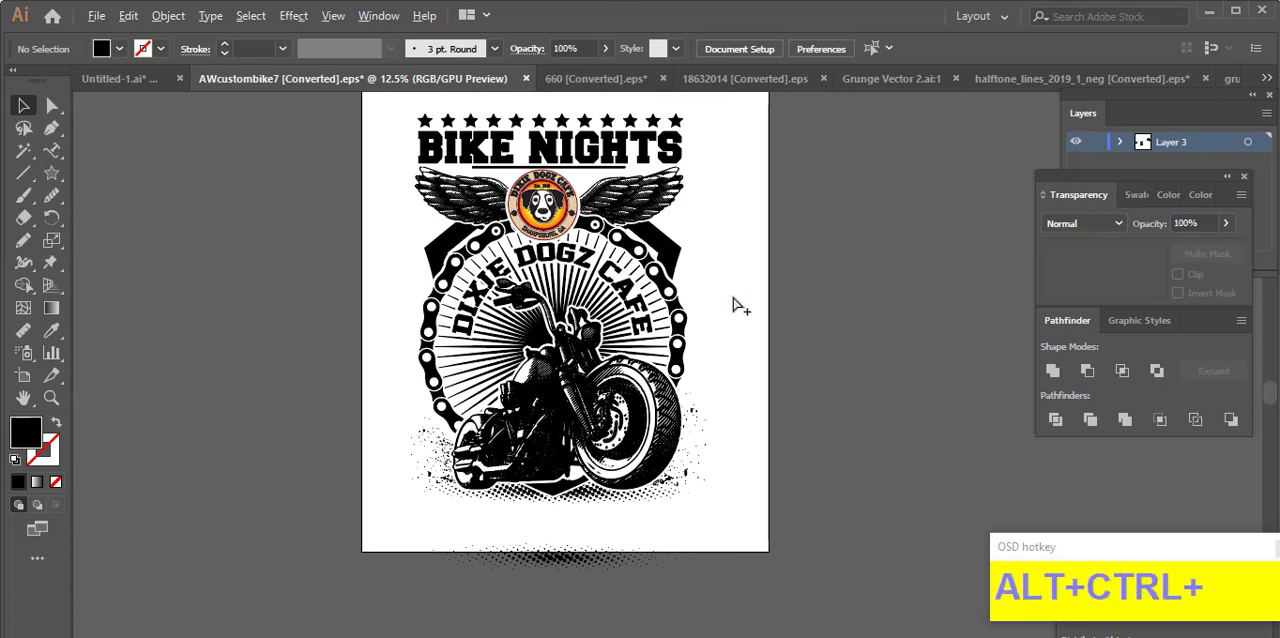
{"action": "scroll", "coordinate": [566, 152], "scroll_direction": "up", "scroll_amount": 2}
{"action": "left_click", "coordinate": [548, 168]}
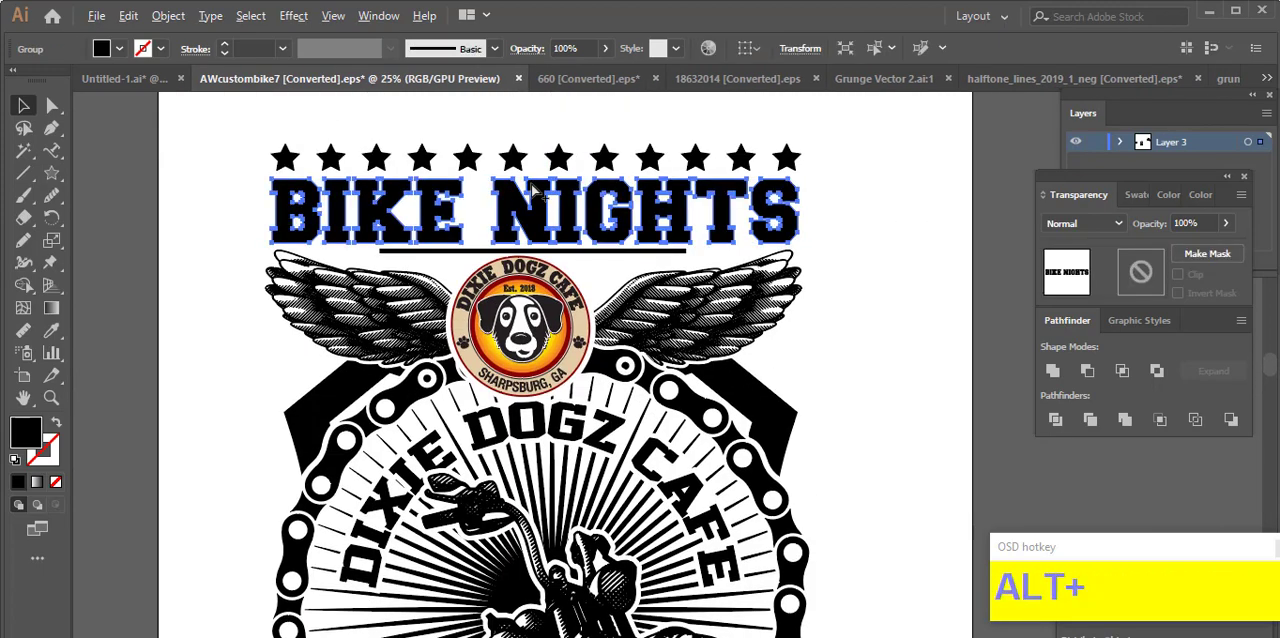
{"action": "scroll", "coordinate": [548, 166], "scroll_direction": "up", "scroll_amount": 2}
{"action": "left_click_drag", "start_coordinate": [580, 148], "coordinate": [581, 159]}
{"action": "left_click", "coordinate": [554, 156]}
{"action": "scroll", "coordinate": [550, 150], "scroll_direction": "down", "scroll_amount": 4}
Step: Close the halftone_lines_2019_1_neg document and bring up the grunge.eps textures
{"action": "left_click", "coordinate": [1030, 82]}
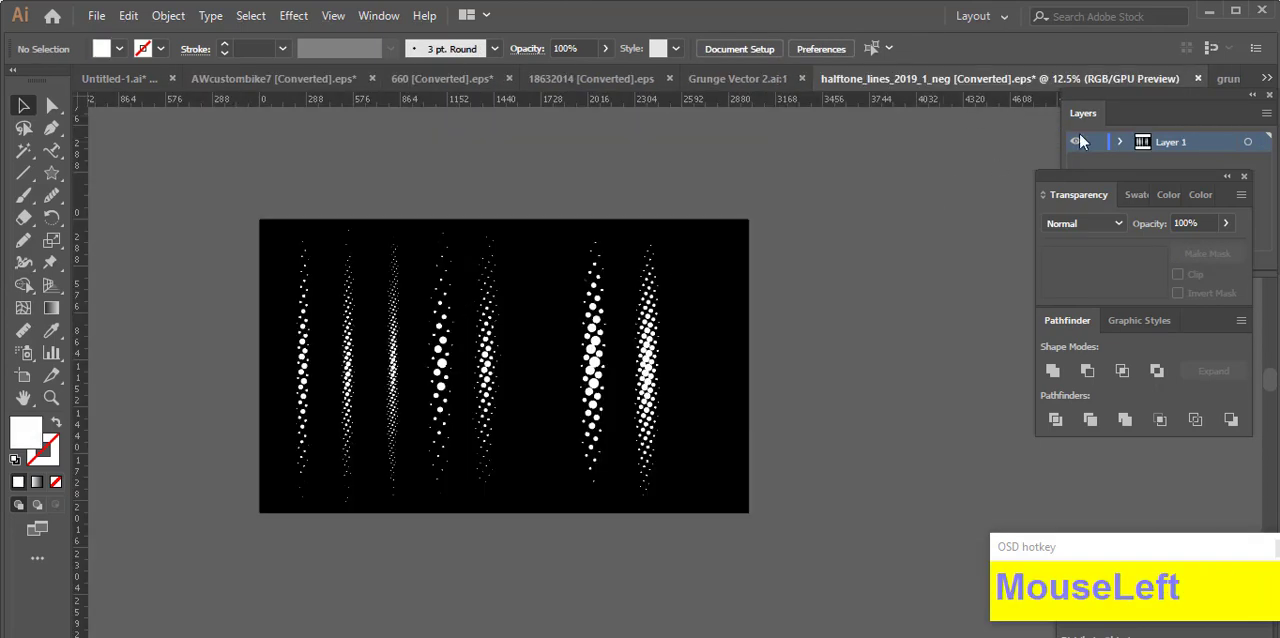
{"action": "left_click", "coordinate": [1199, 80]}
{"action": "left_click", "coordinate": [734, 371]}
{"action": "left_click", "coordinate": [1030, 82]}
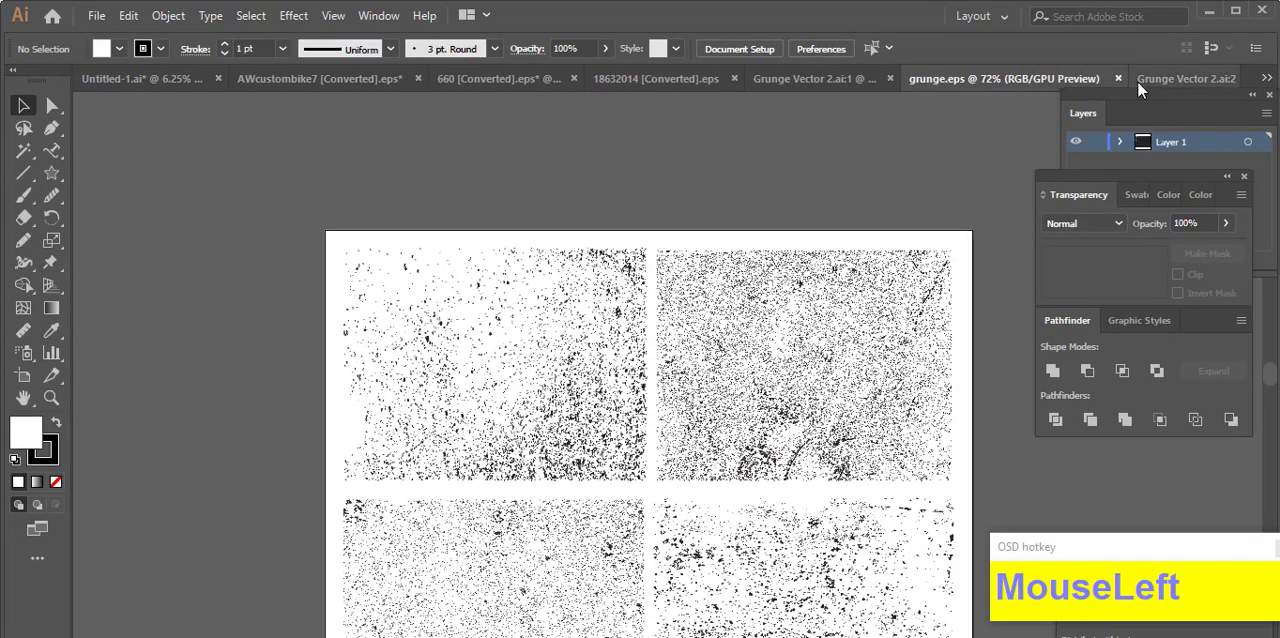
Step: Cut the fine stippled gradient texture from the Grunge Vector 2 document
{"action": "left_click", "coordinate": [1142, 80]}
{"action": "scroll", "coordinate": [685, 392], "scroll_direction": "down", "scroll_amount": 3}
{"action": "left_click_drag", "start_coordinate": [1038, 444], "coordinate": [850, 430]}
{"action": "scroll", "coordinate": [663, 372], "scroll_direction": "up", "scroll_amount": 6}
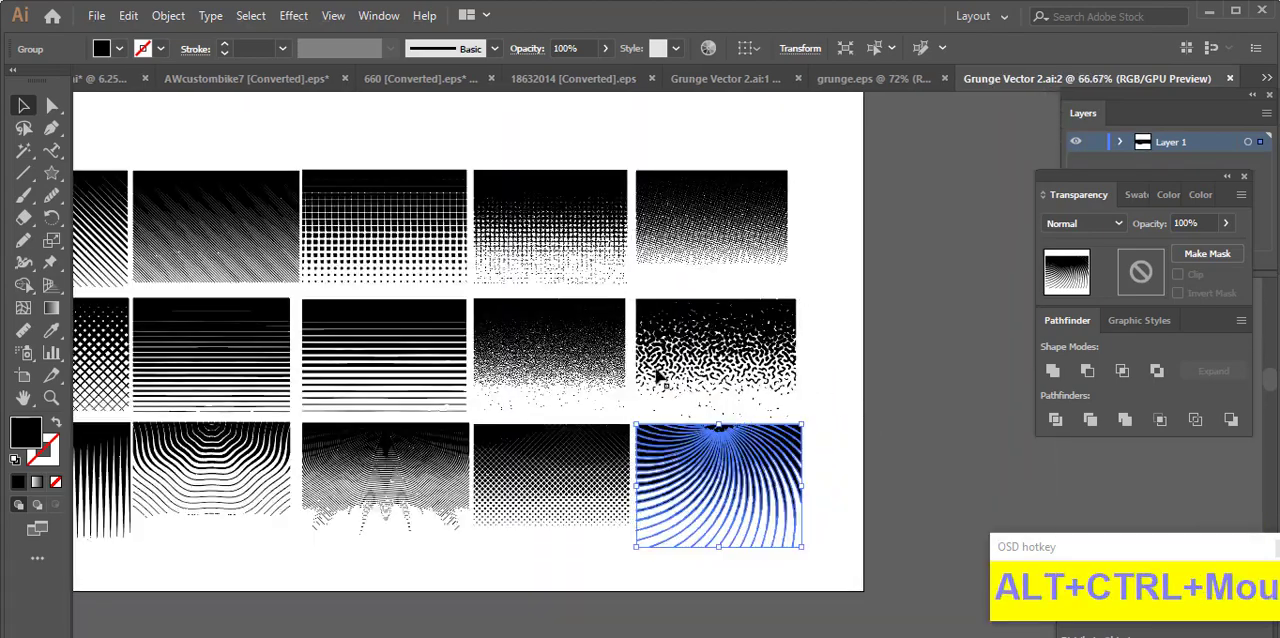
{"action": "scroll", "coordinate": [614, 343], "scroll_direction": "down", "scroll_amount": 2}
{"action": "left_click", "coordinate": [543, 360]}
{"action": "key", "text": "ctrl+x"}
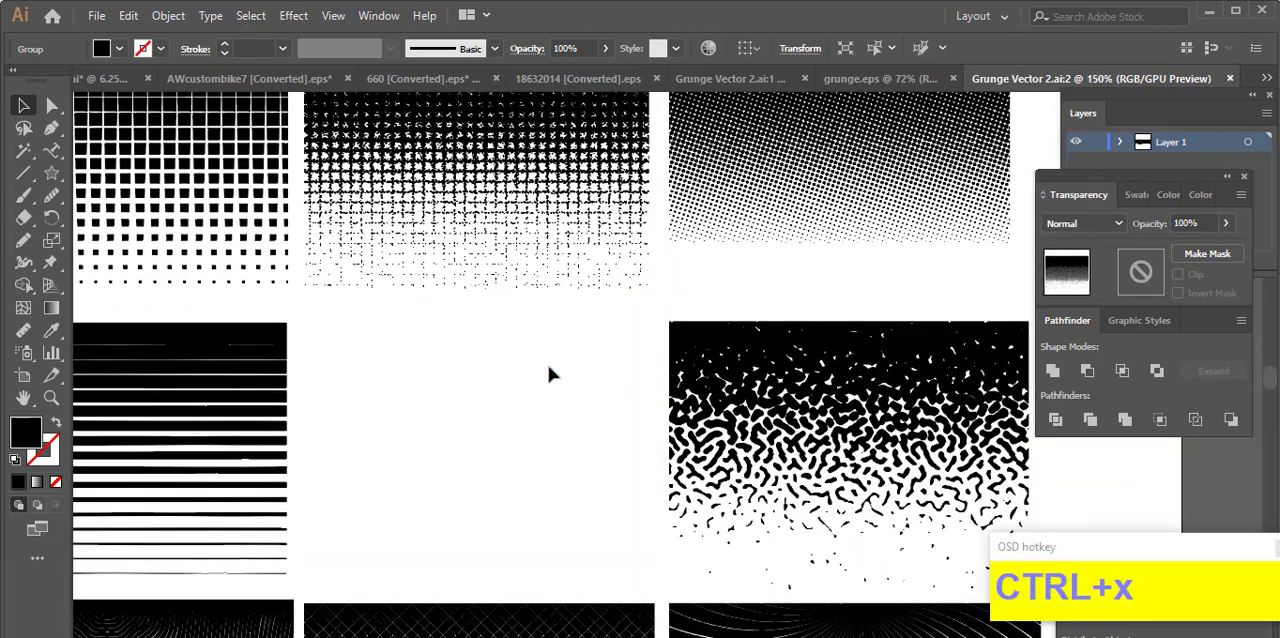
Step: Paste the stippled gradient texture into the AWcustombike7 document and place it beside the artboard
{"action": "scroll", "coordinate": [849, 243], "scroll_direction": "down", "scroll_amount": 3}
{"action": "left_click", "coordinate": [577, 78]}
{"action": "left_click", "coordinate": [440, 78]}
{"action": "left_click", "coordinate": [346, 78]}
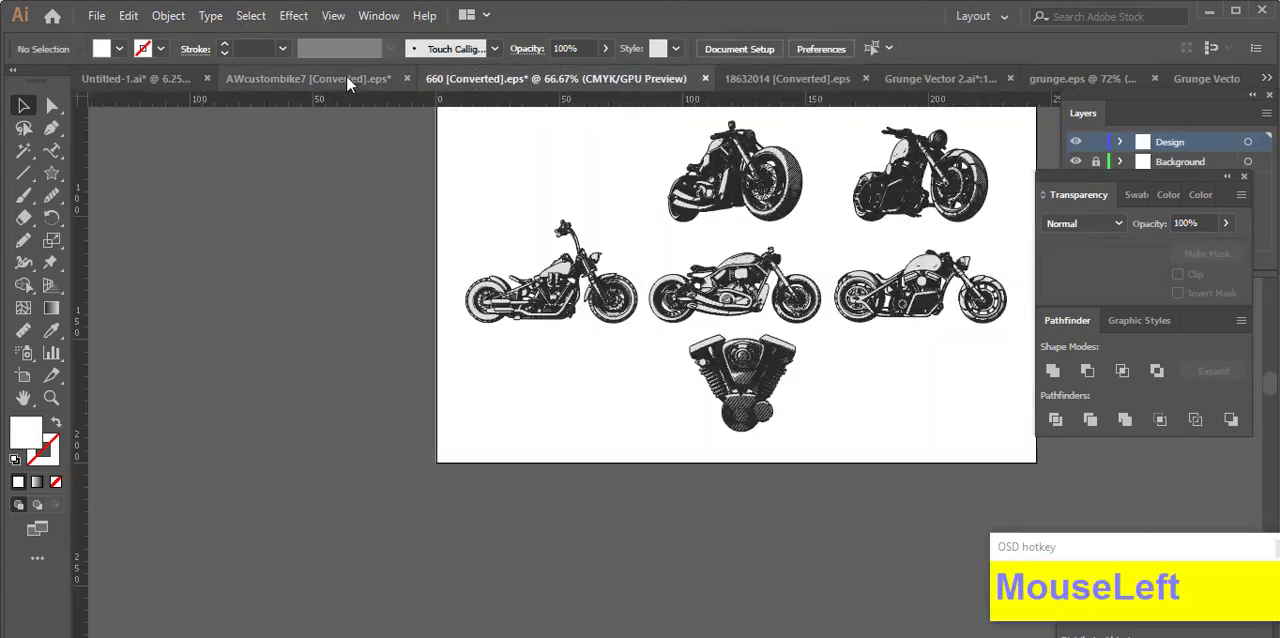
{"action": "left_click_drag", "start_coordinate": [683, 388], "coordinate": [876, 447]}
{"action": "left_click", "coordinate": [876, 447]}
Step: Add an unclipped opacity mask to the BIKE NIGHTS lettering and paste the stippled gradient texture into it
{"action": "left_click", "coordinate": [640, 175]}
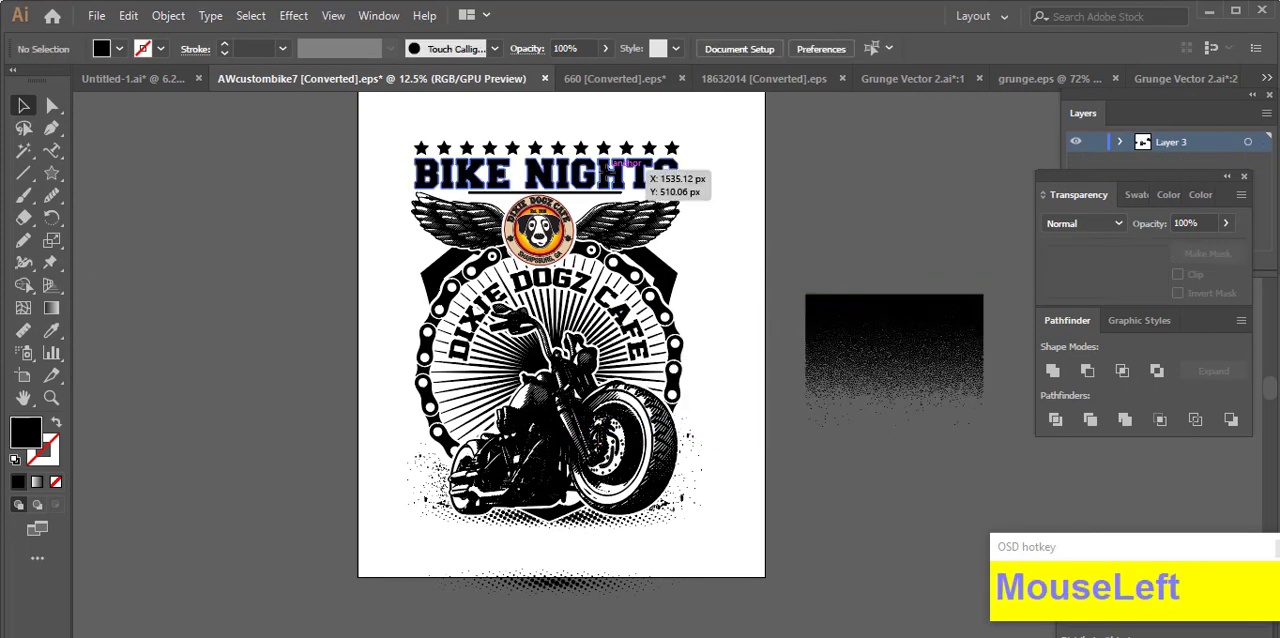
{"action": "left_click", "coordinate": [1207, 253]}
{"action": "left_click", "coordinate": [1143, 272]}
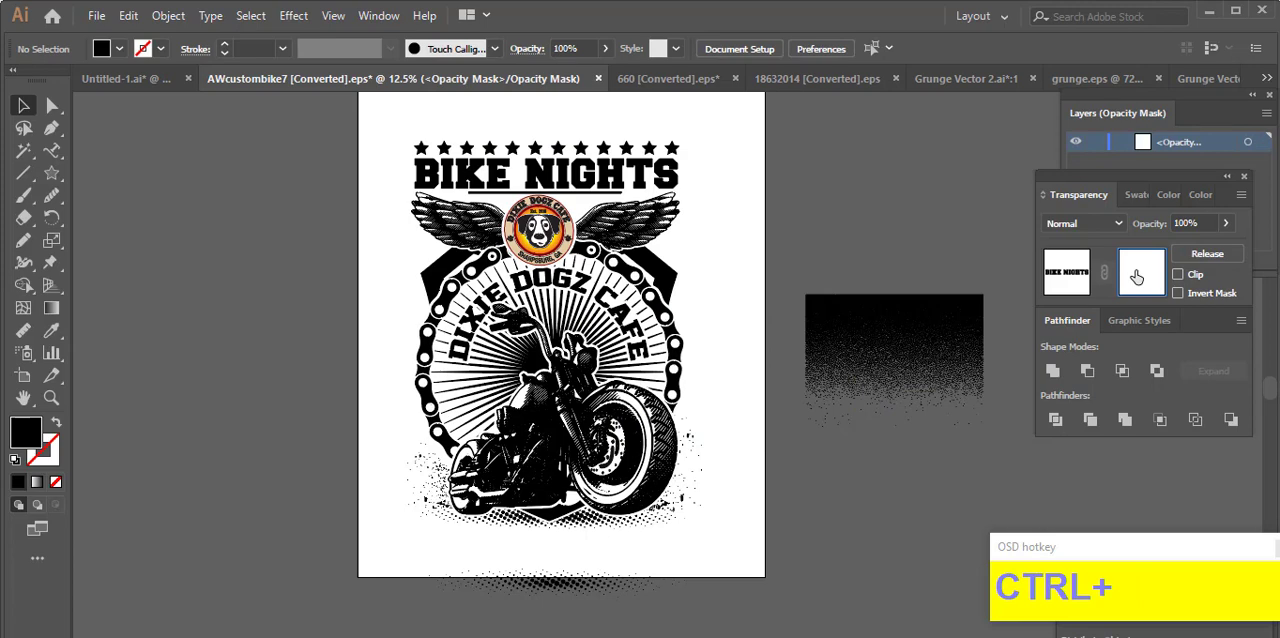
{"action": "left_click_drag", "start_coordinate": [688, 388], "coordinate": [773, 443]}
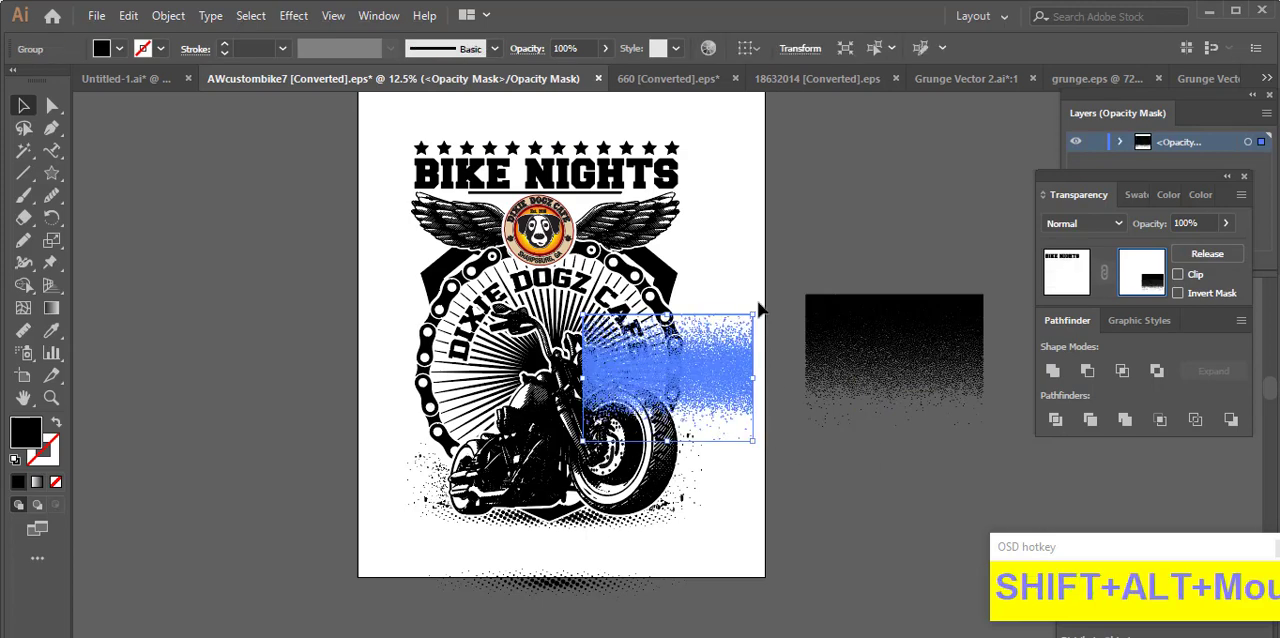
Step: Turn the mask's stippled texture so it fades upward and position it over the first part of BIKE NIGHTS
{"action": "left_click_drag", "start_coordinate": [760, 311], "coordinate": [618, 413]}
{"action": "left_click_drag", "start_coordinate": [706, 380], "coordinate": [523, 226]}
{"action": "scroll", "coordinate": [502, 197], "scroll_direction": "up", "scroll_amount": 3}
{"action": "scroll", "coordinate": [502, 355], "scroll_direction": "up", "scroll_amount": 4}
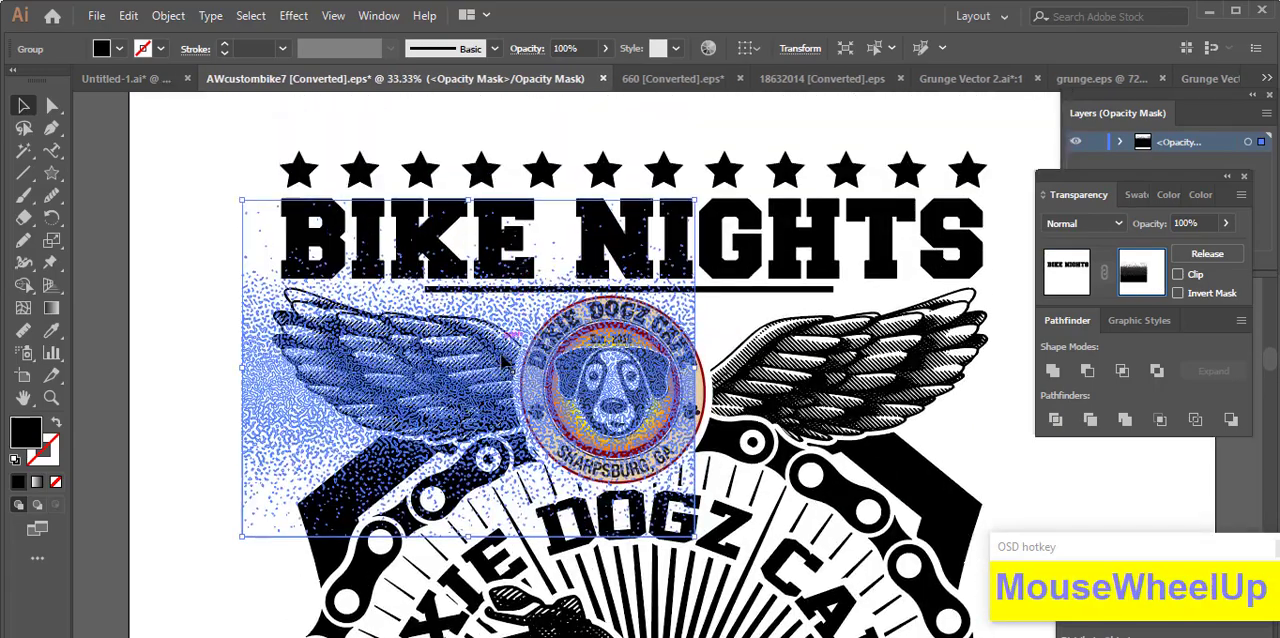
{"action": "scroll", "coordinate": [287, 320], "scroll_direction": "up", "scroll_amount": 2}
{"action": "left_click", "coordinate": [155, 169]}
{"action": "scroll", "coordinate": [420, 300], "scroll_direction": "down", "scroll_amount": 3}
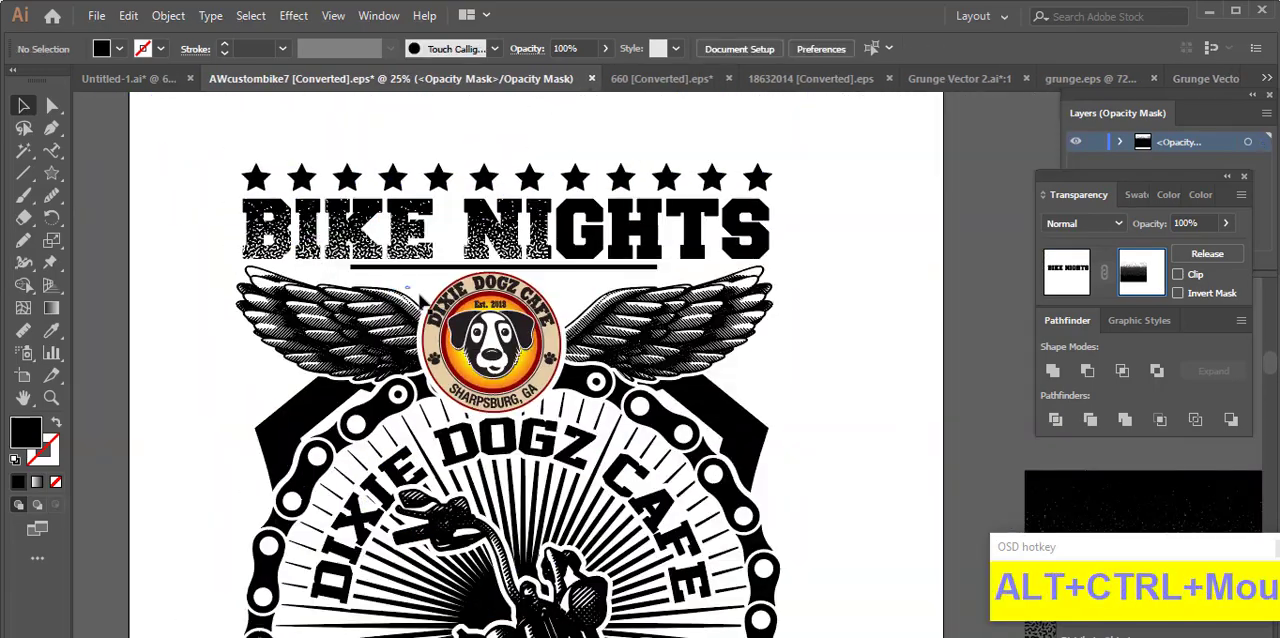
Step: Raise the stippled texture in the mask, reduce its size and copy it across toward the word NIGHTS
{"action": "left_click_drag", "start_coordinate": [390, 271], "coordinate": [412, 284]}
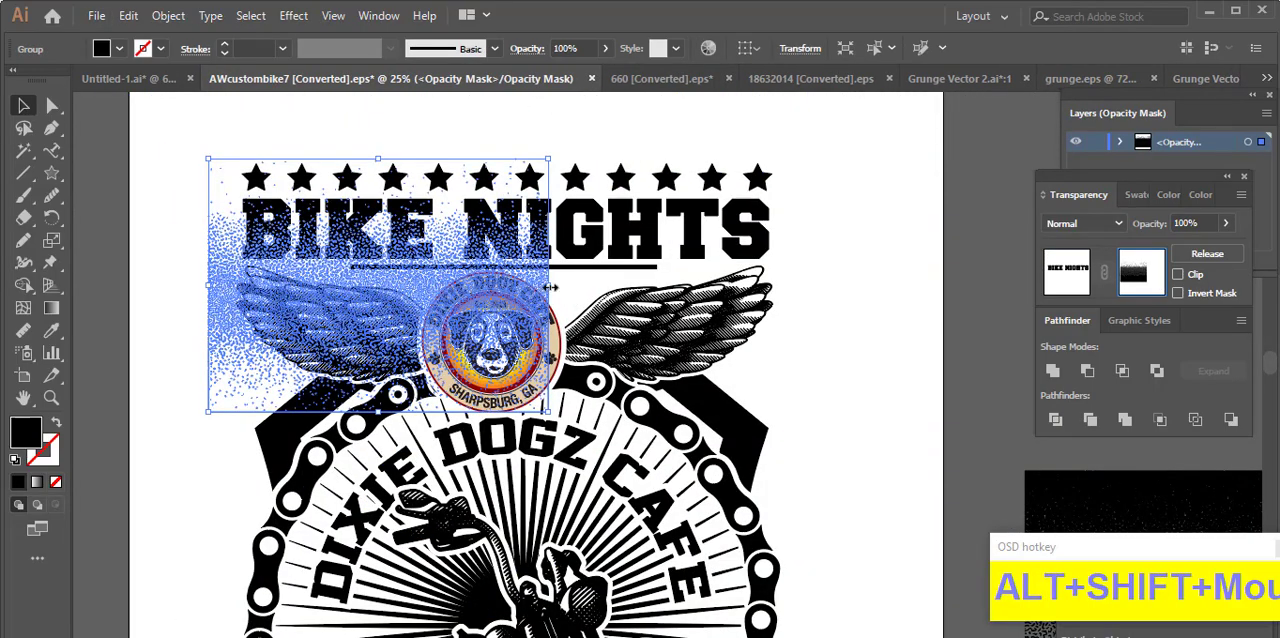
{"action": "left_click_drag", "start_coordinate": [551, 287], "coordinate": [731, 240]}
{"action": "left_click", "coordinate": [199, 231]}
{"action": "scroll", "coordinate": [365, 272], "scroll_direction": "down", "scroll_amount": 2}
{"action": "scroll", "coordinate": [365, 272], "scroll_direction": "up", "scroll_amount": 3}
{"action": "left_click", "coordinate": [422, 249], "text": "alt+shift"}
{"action": "key", "text": "ctrl+z"}
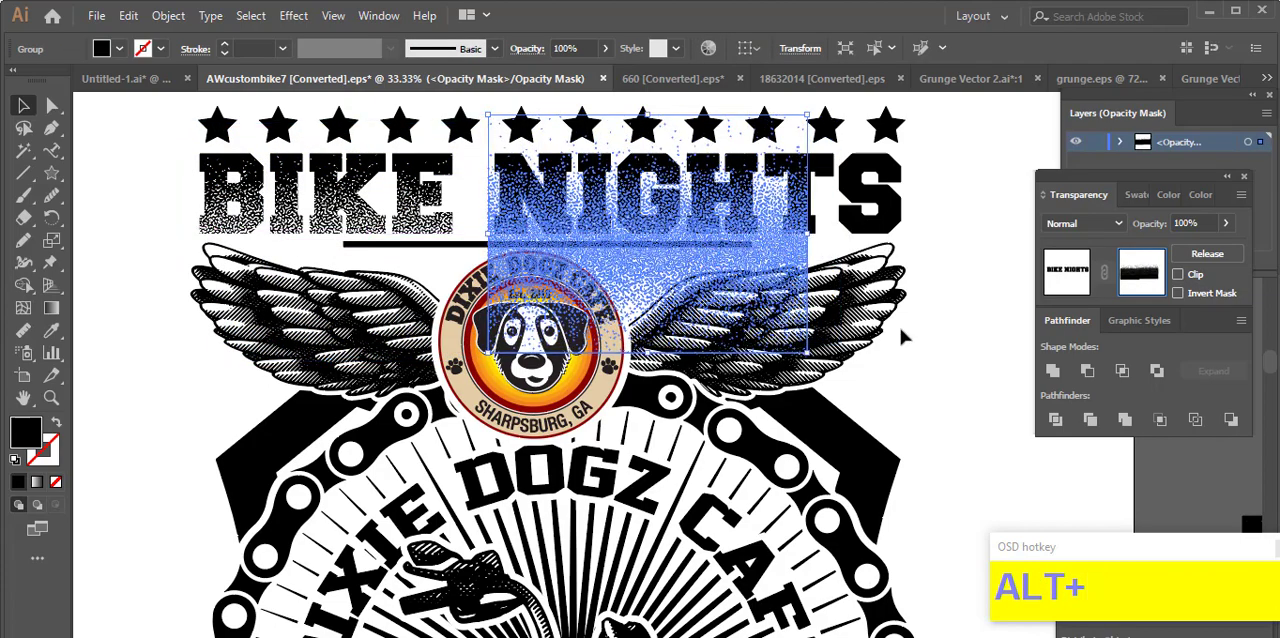
Step: Extend the stippled texture copies to the end of NIGHTS, align them across the lettering, and leave mask editing
{"action": "left_click", "coordinate": [941, 347]}
{"action": "left_click_drag", "start_coordinate": [932, 345], "coordinate": [760, 334]}
{"action": "left_click_drag", "start_coordinate": [475, 223], "coordinate": [860, 235]}
{"action": "left_click", "coordinate": [235, 226], "text": "shift"}
{"action": "left_click", "coordinate": [498, 249]}
{"action": "left_click", "coordinate": [875, 418]}
{"action": "scroll", "coordinate": [618, 247], "scroll_direction": "down", "scroll_amount": 2}
{"action": "left_click", "coordinate": [1067, 272]}
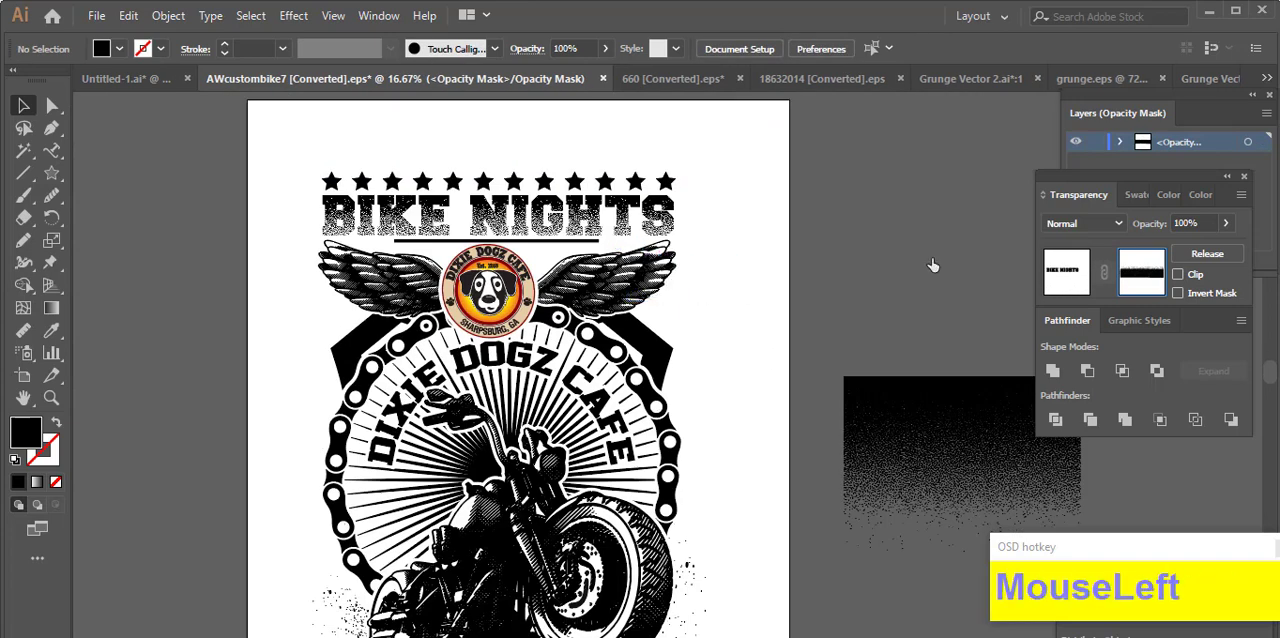
Step: Delete the leftover halftone strip below the artboard and the stippled gradient texture beside it
{"action": "left_click", "coordinate": [871, 286]}
{"action": "scroll", "coordinate": [764, 291], "scroll_direction": "down", "scroll_amount": 3}
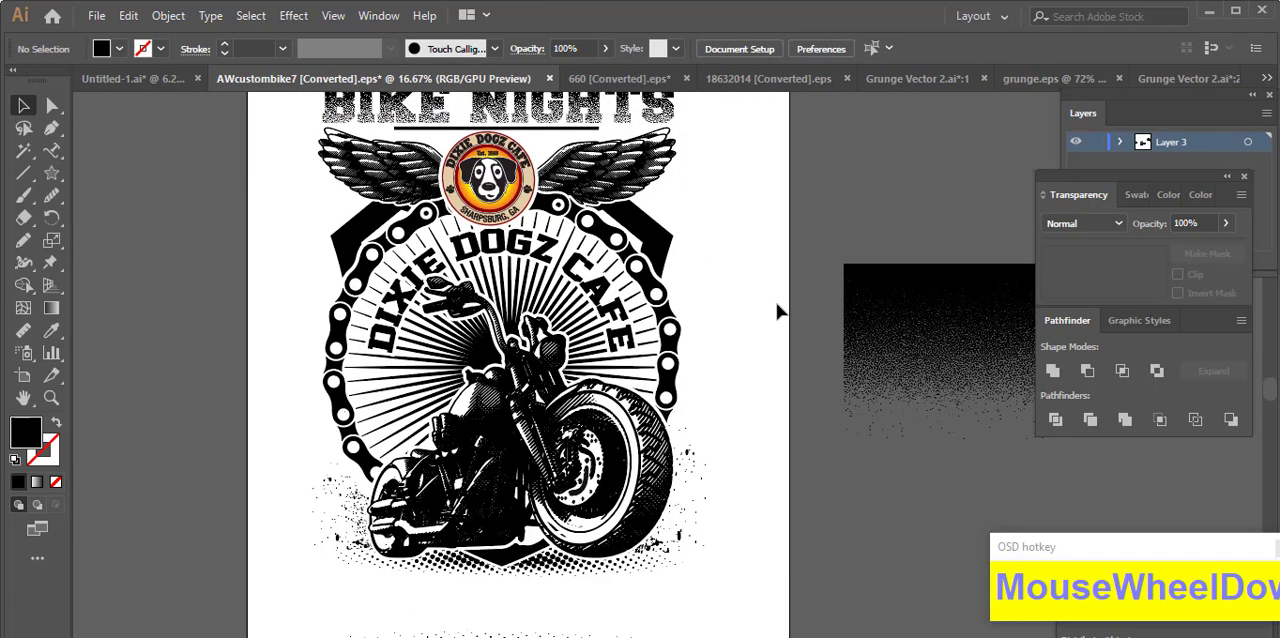
{"action": "scroll", "coordinate": [762, 312], "scroll_direction": "down", "scroll_amount": 1, "text": "ctrl+alt"}
{"action": "left_click", "coordinate": [500, 540]}
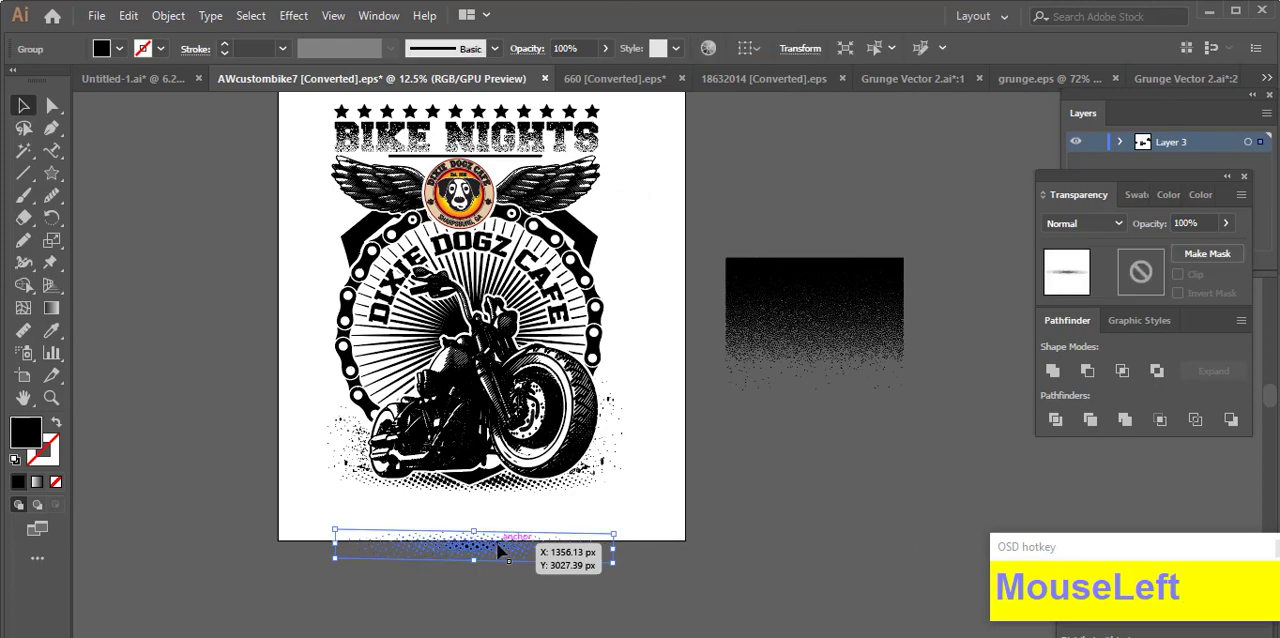
{"action": "key", "text": "Delete"}
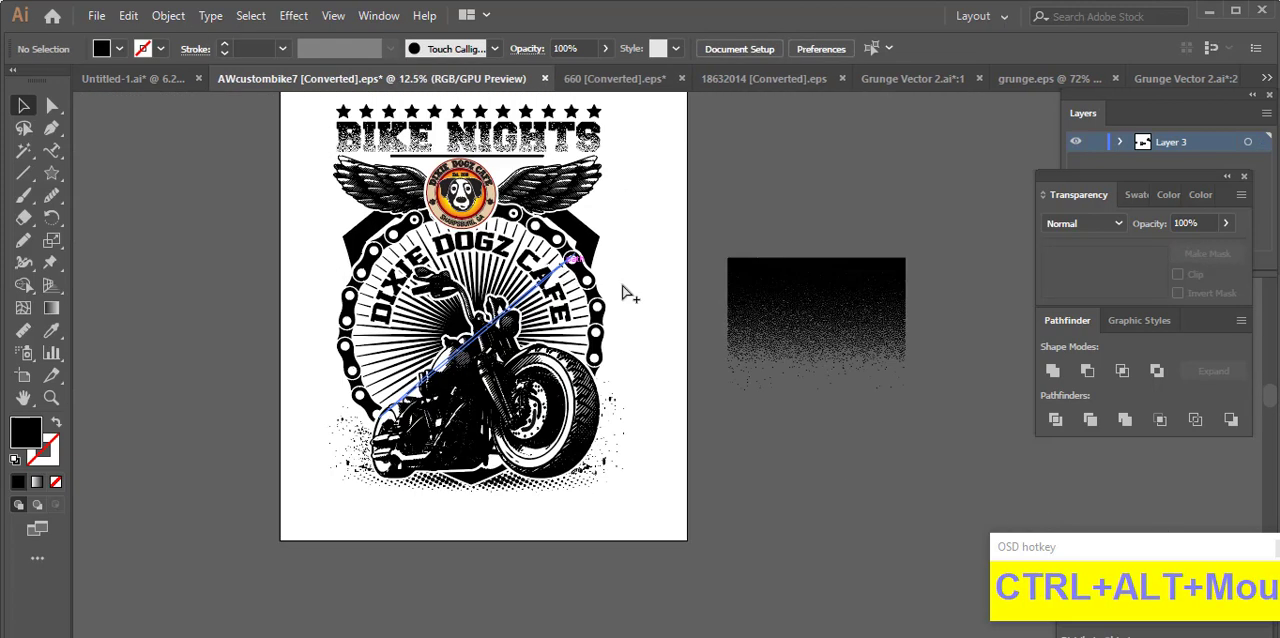
{"action": "scroll", "coordinate": [623, 291], "scroll_direction": "down", "scroll_amount": 1, "text": "ctrl+alt"}
{"action": "left_click", "coordinate": [725, 305]}
{"action": "key", "text": "Delete"}
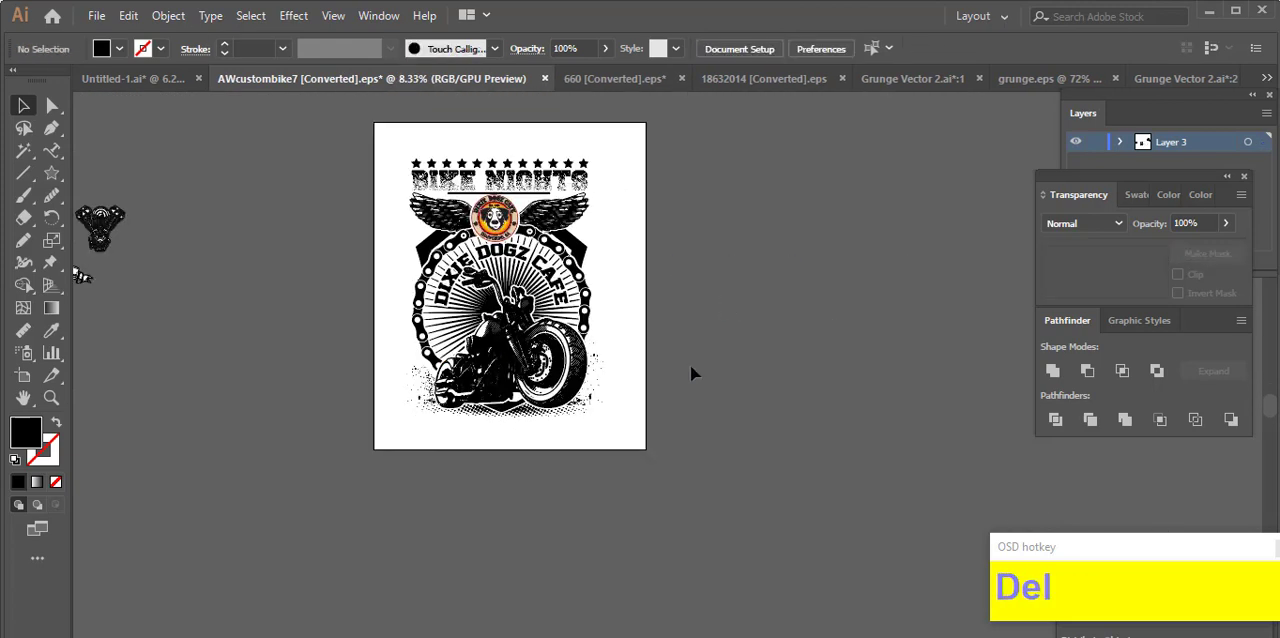
{"action": "left_click_drag", "start_coordinate": [357, 395], "coordinate": [385, 440]}
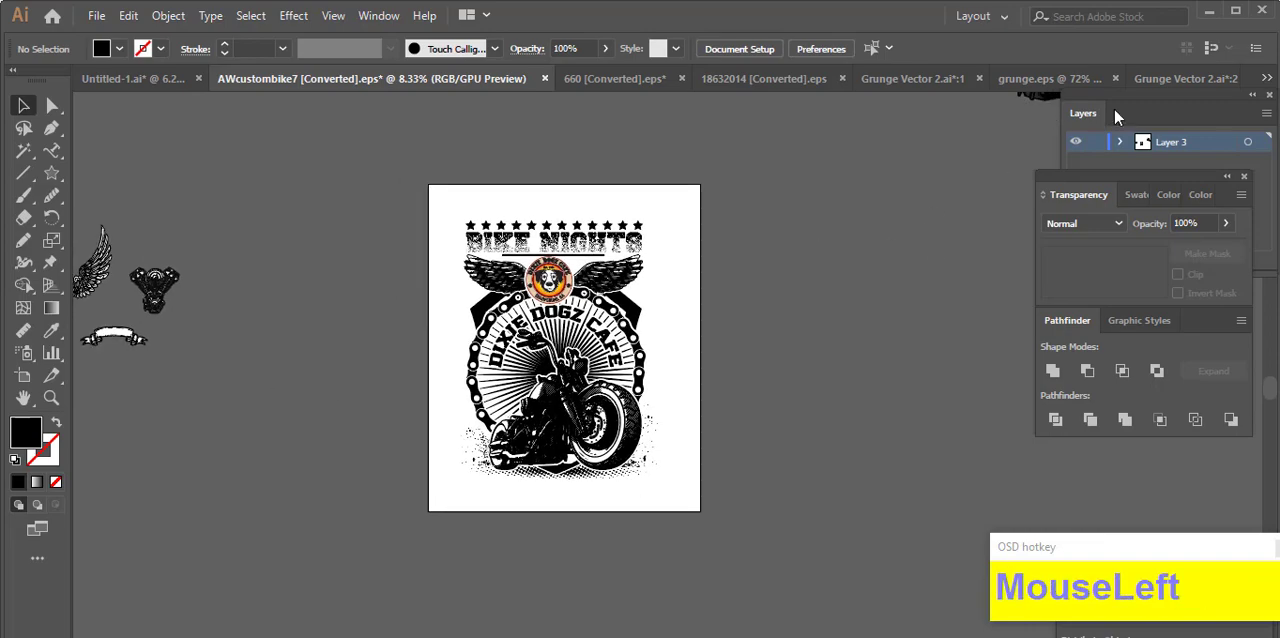
Step: Switch to the grunge.eps document and examine individual specks inside the lower-left grunge texture's group
{"action": "left_click", "coordinate": [1186, 78]}
{"action": "left_click", "coordinate": [932, 80]}
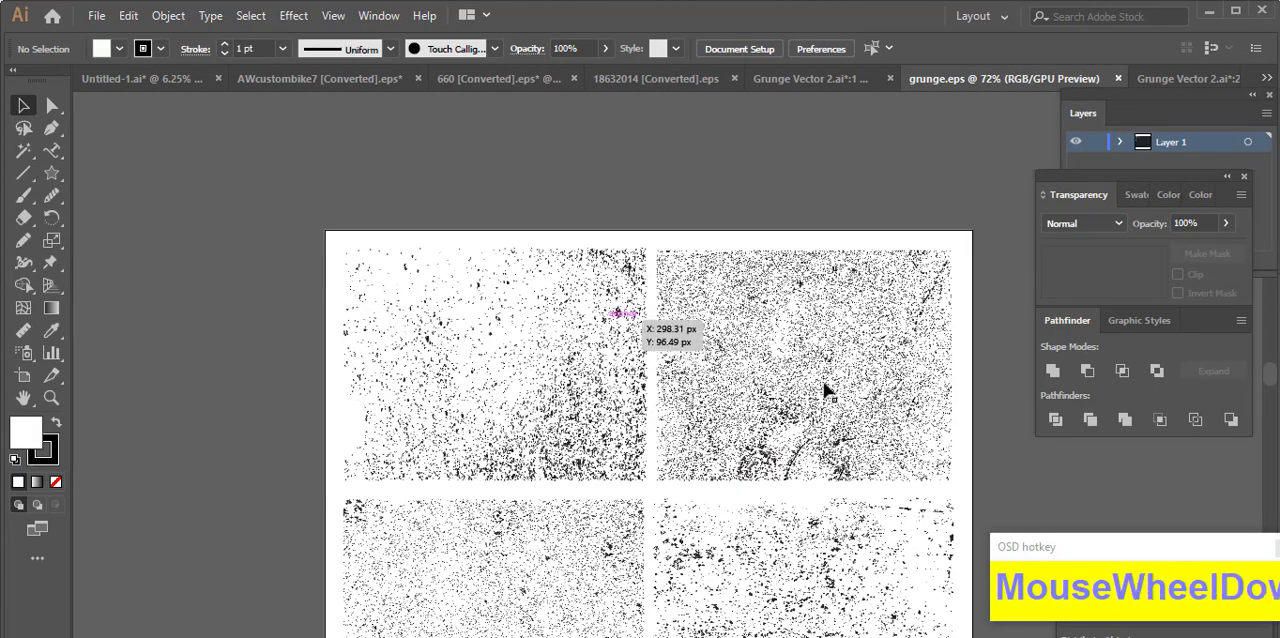
{"action": "scroll", "coordinate": [825, 390], "scroll_direction": "down", "scroll_amount": 2}
{"action": "double_click", "coordinate": [532, 510]}
{"action": "left_click", "coordinate": [603, 460]}
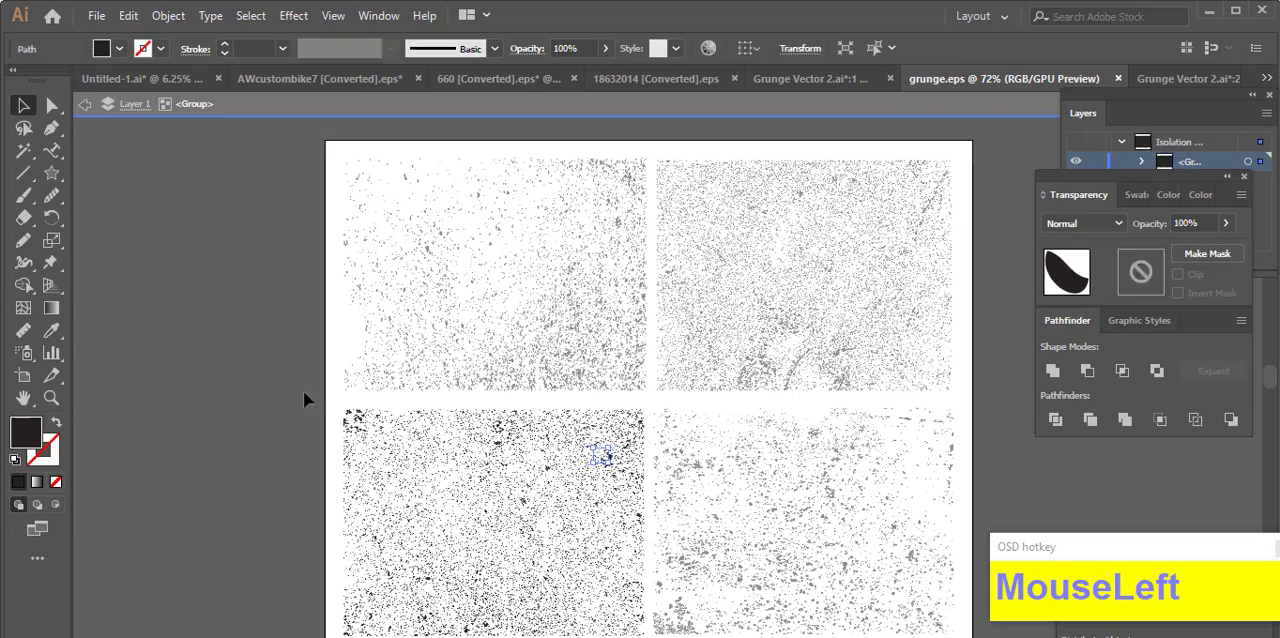
{"action": "left_click", "coordinate": [565, 517]}
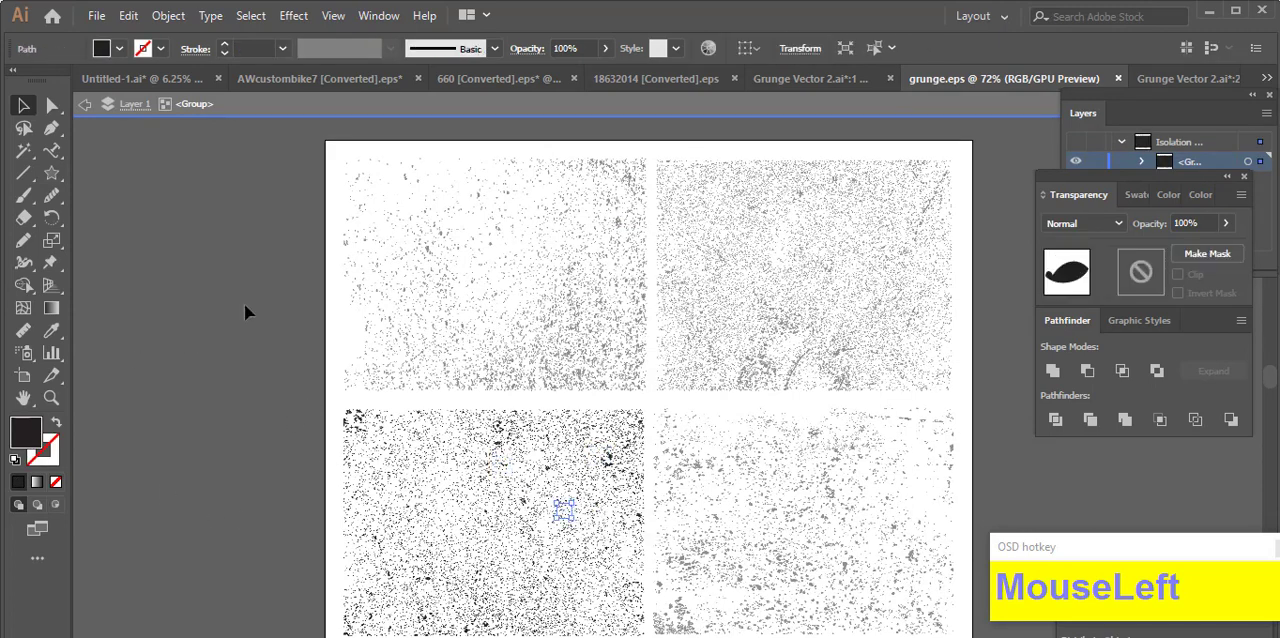
{"action": "left_click", "coordinate": [593, 484]}
{"action": "left_click", "coordinate": [571, 481]}
{"action": "double_click", "coordinate": [222, 305]}
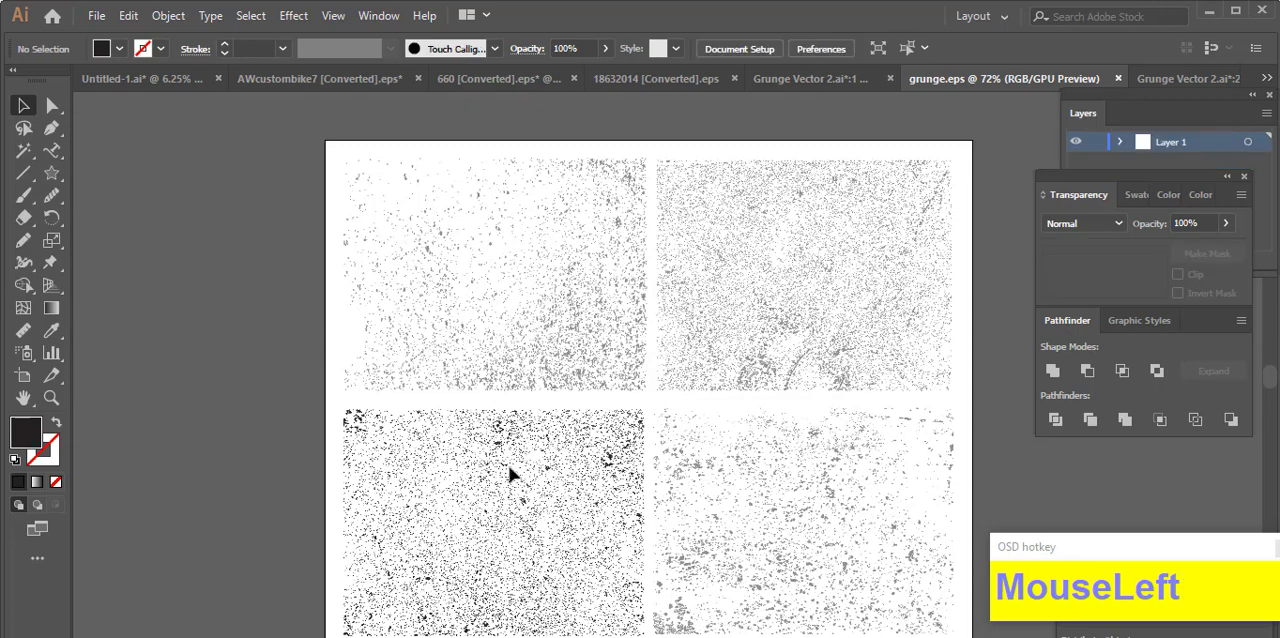
Step: Cut the lower-left grunge texture from grunge.eps, paste it into AWcustombike7 and place it to the right of the artboard
{"action": "left_click", "coordinate": [506, 492]}
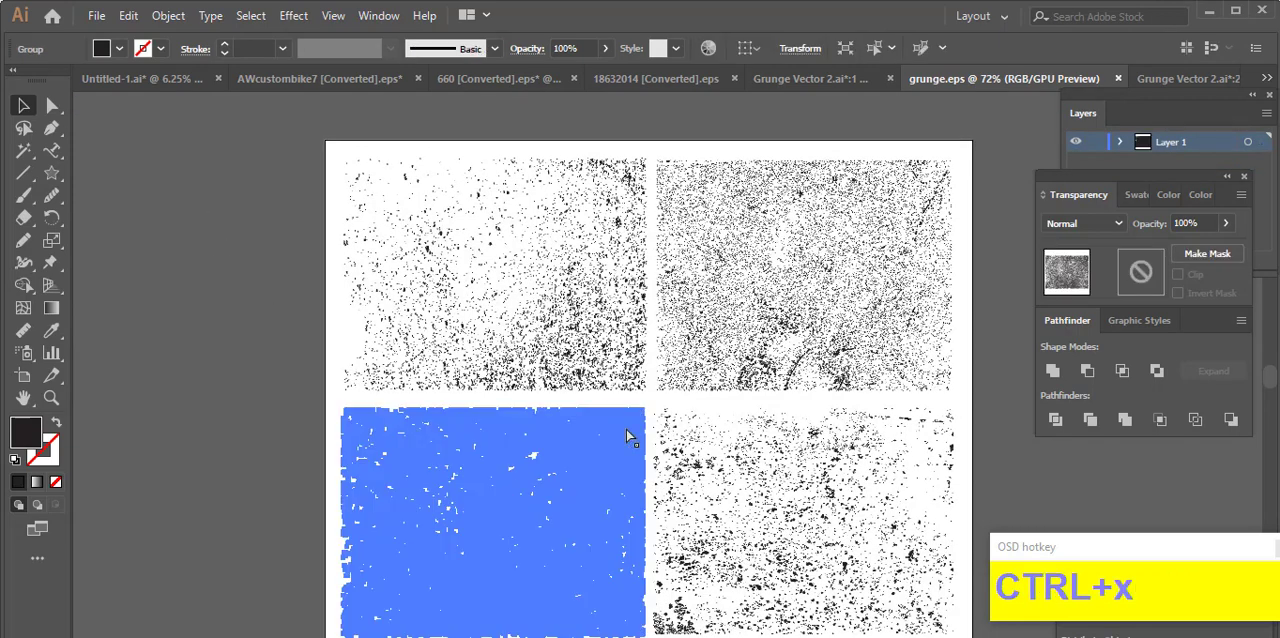
{"action": "key", "text": "ctrl+x"}
{"action": "left_click", "coordinate": [290, 78]}
{"action": "key", "text": "ctrl+v"}
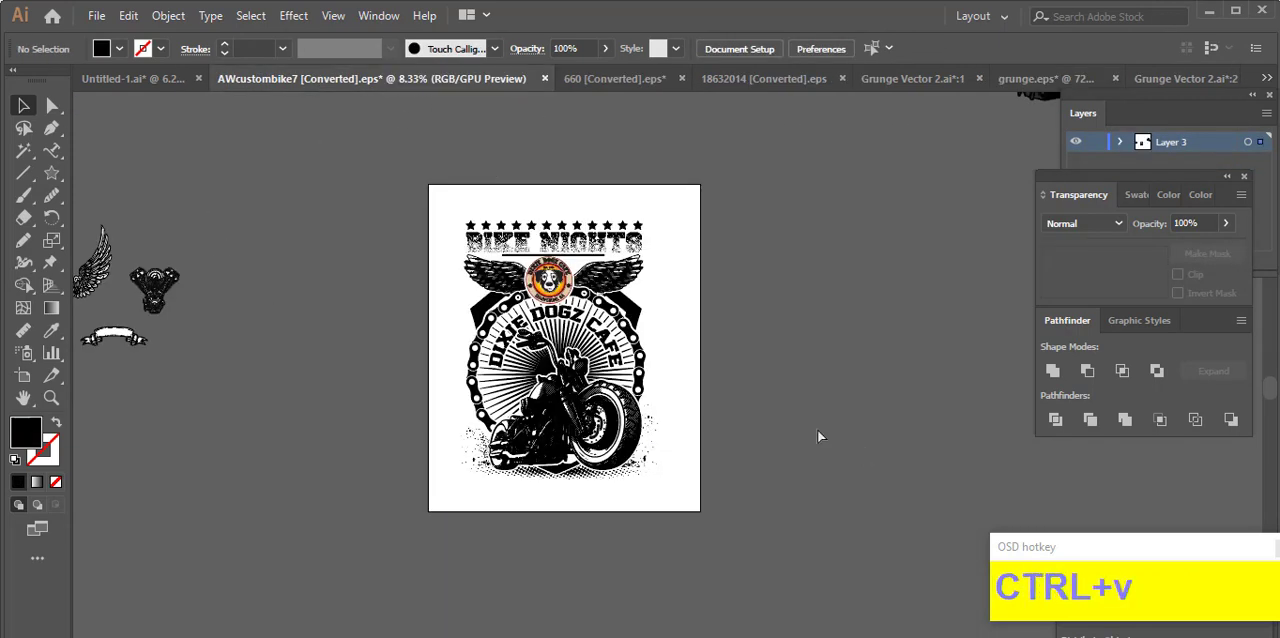
{"action": "left_click_drag", "start_coordinate": [690, 390], "coordinate": [918, 394]}
{"action": "left_click", "coordinate": [905, 555]}
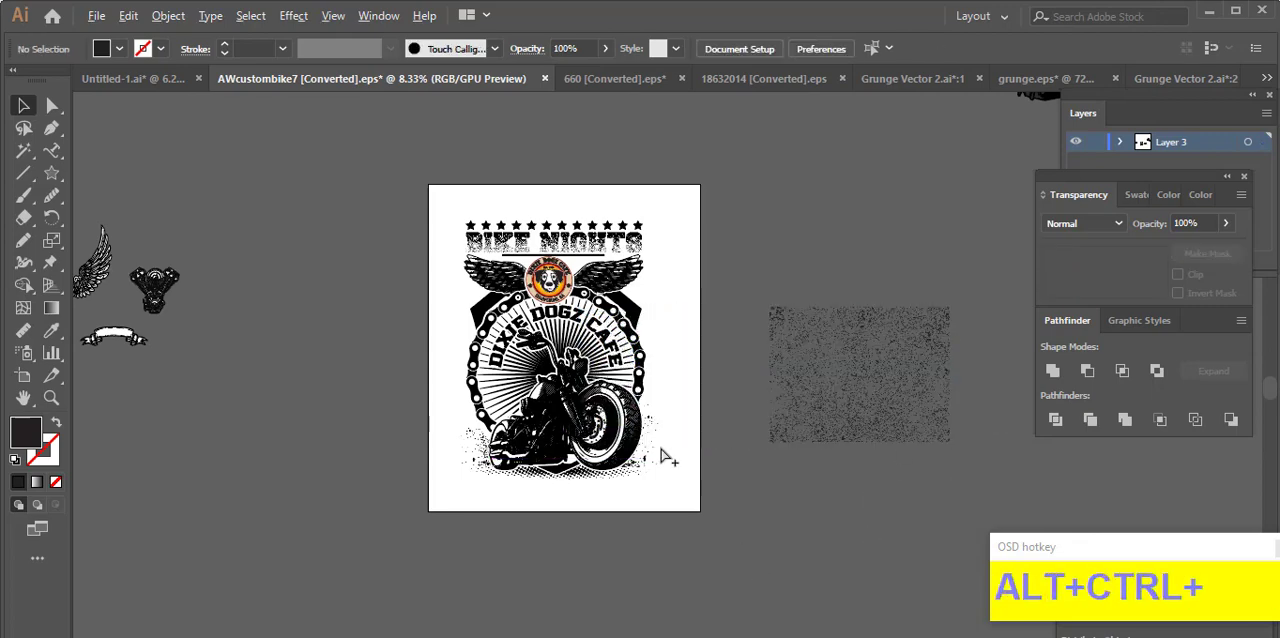
{"action": "scroll", "coordinate": [645, 440], "scroll_direction": "up", "scroll_amount": 2}
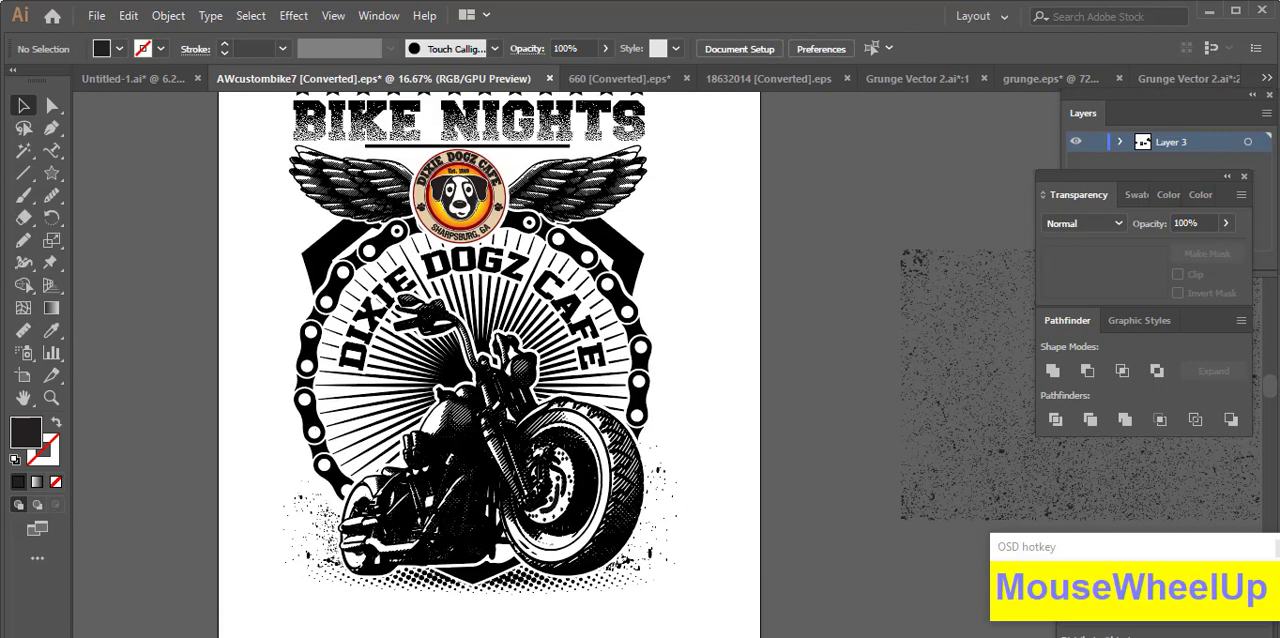